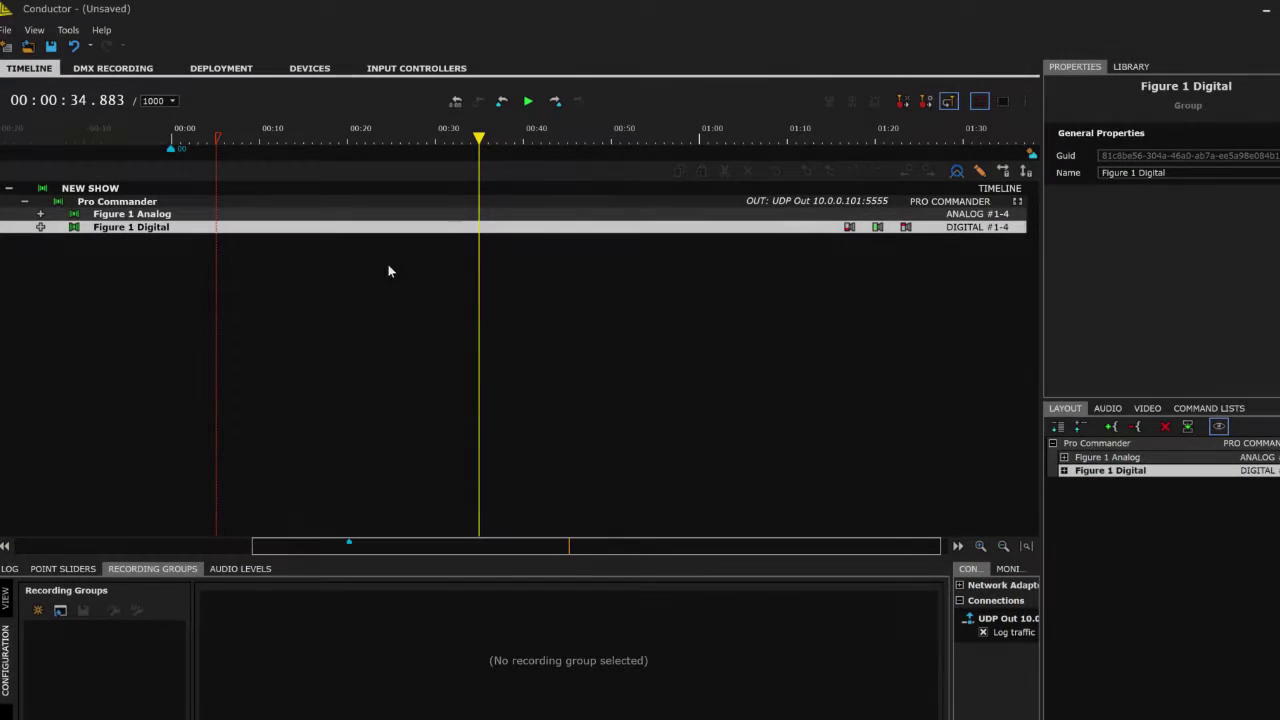
Examine the channels inside the Figure 1 Analog and Figure 1 Digital groups of the Pro Commander device.
click(335, 201)
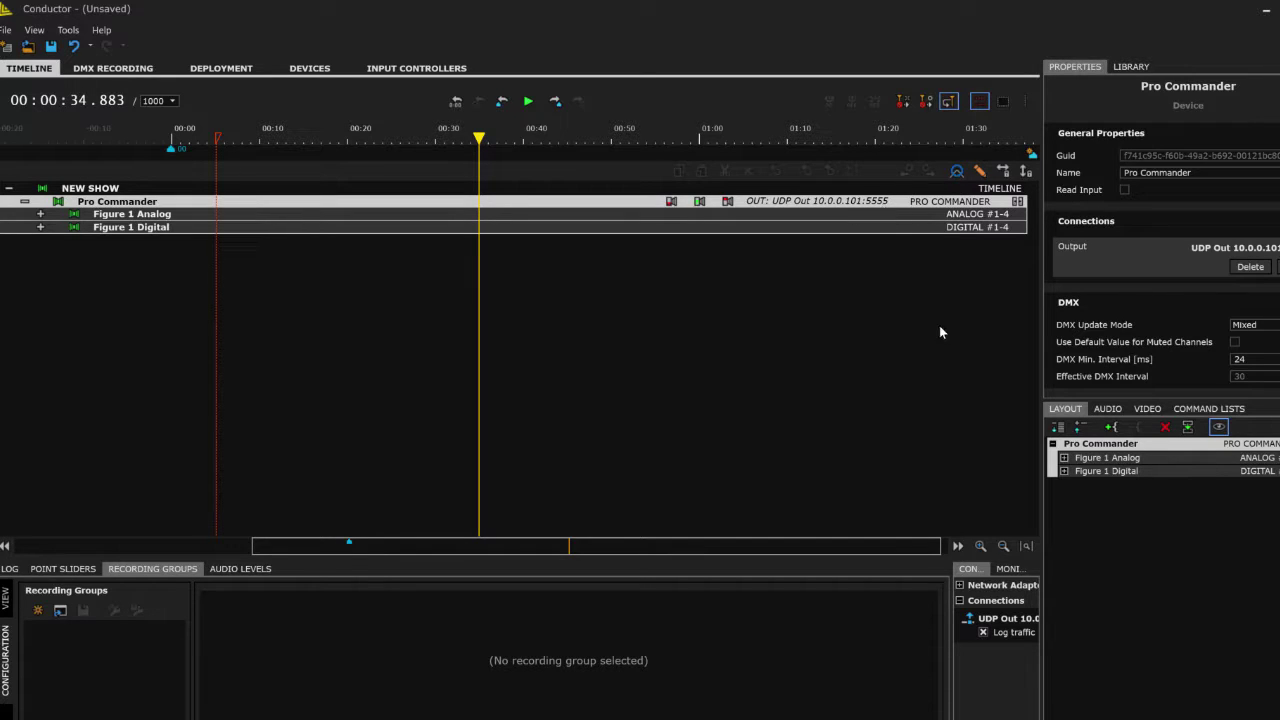
click(1066, 458)
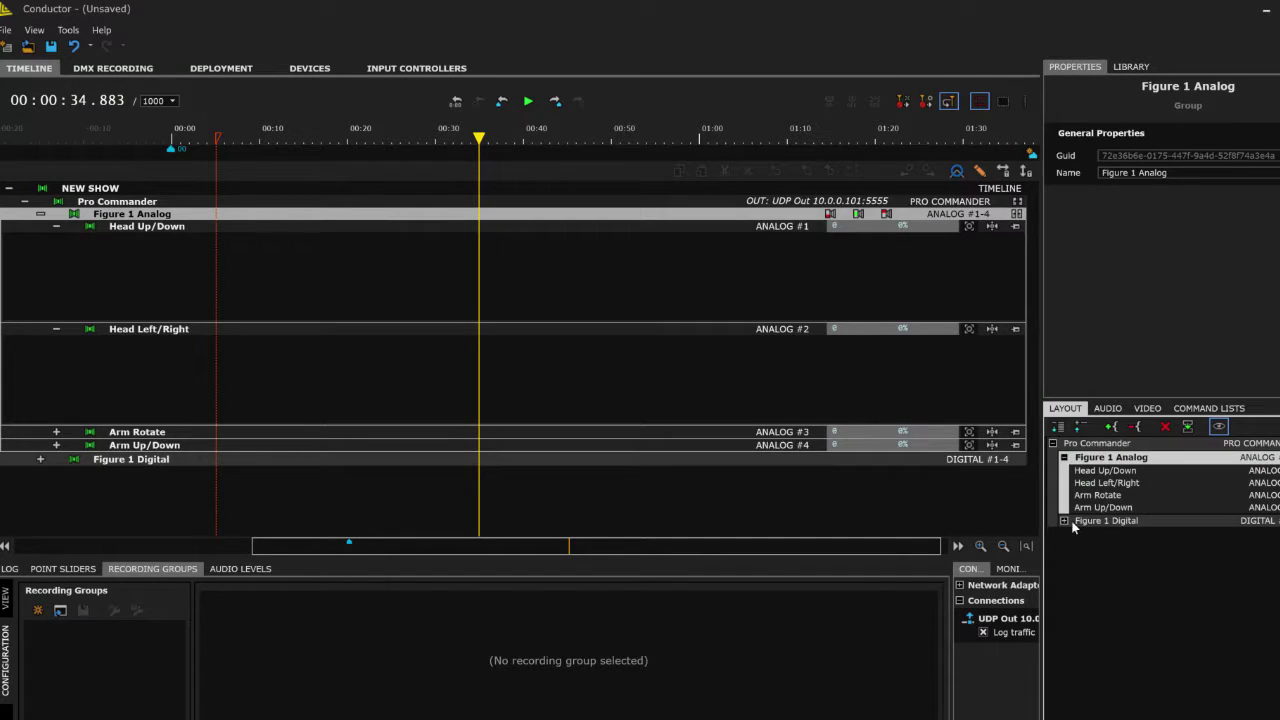
click(1066, 521)
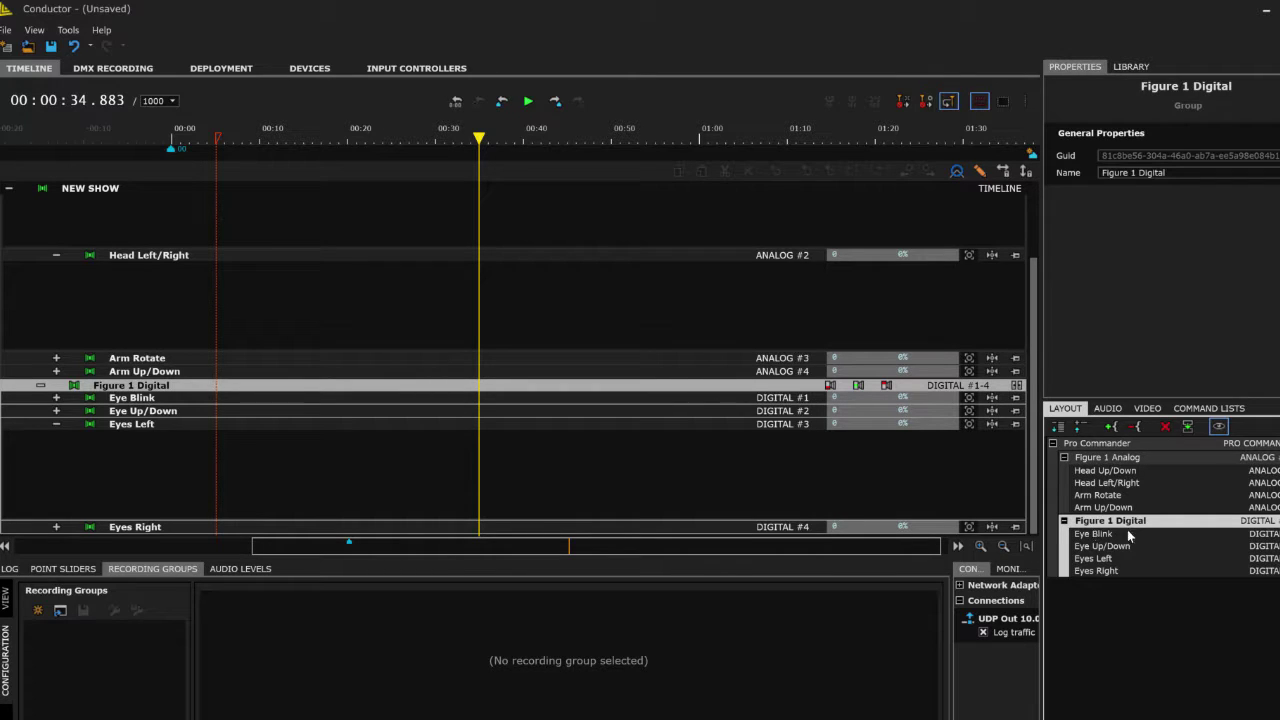
click(1064, 457)
click(1064, 470)
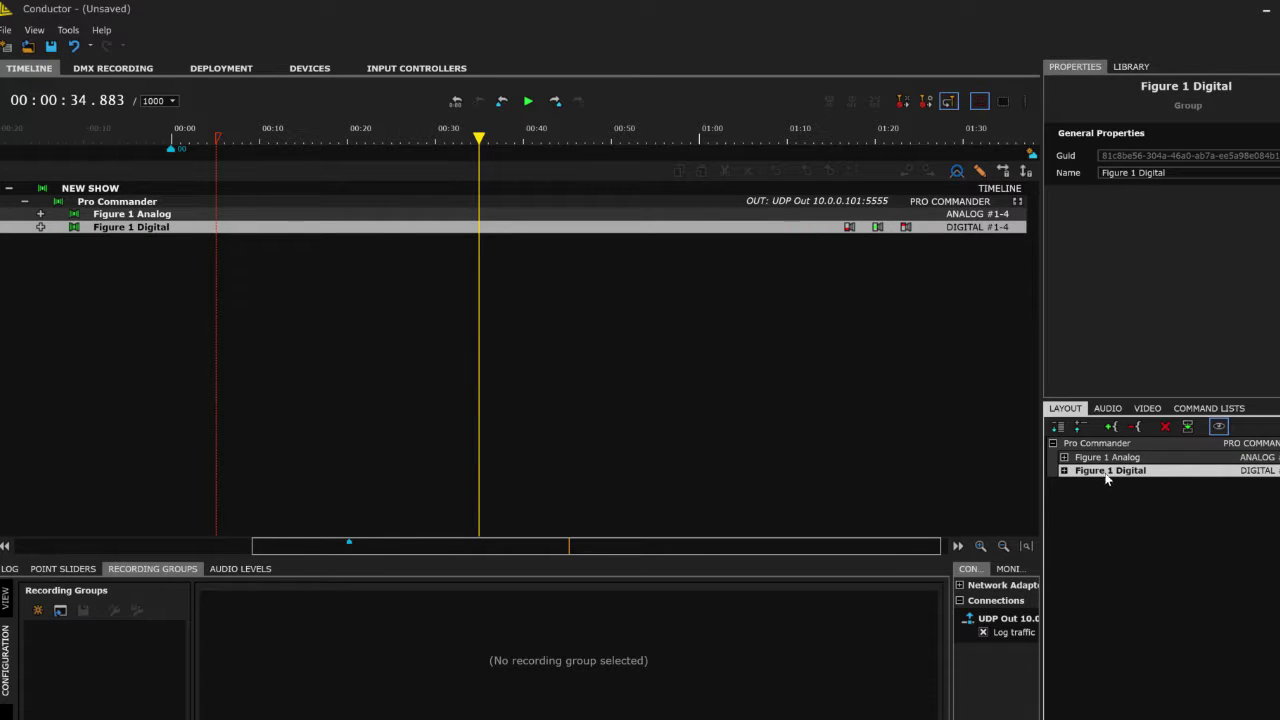
click(1110, 458)
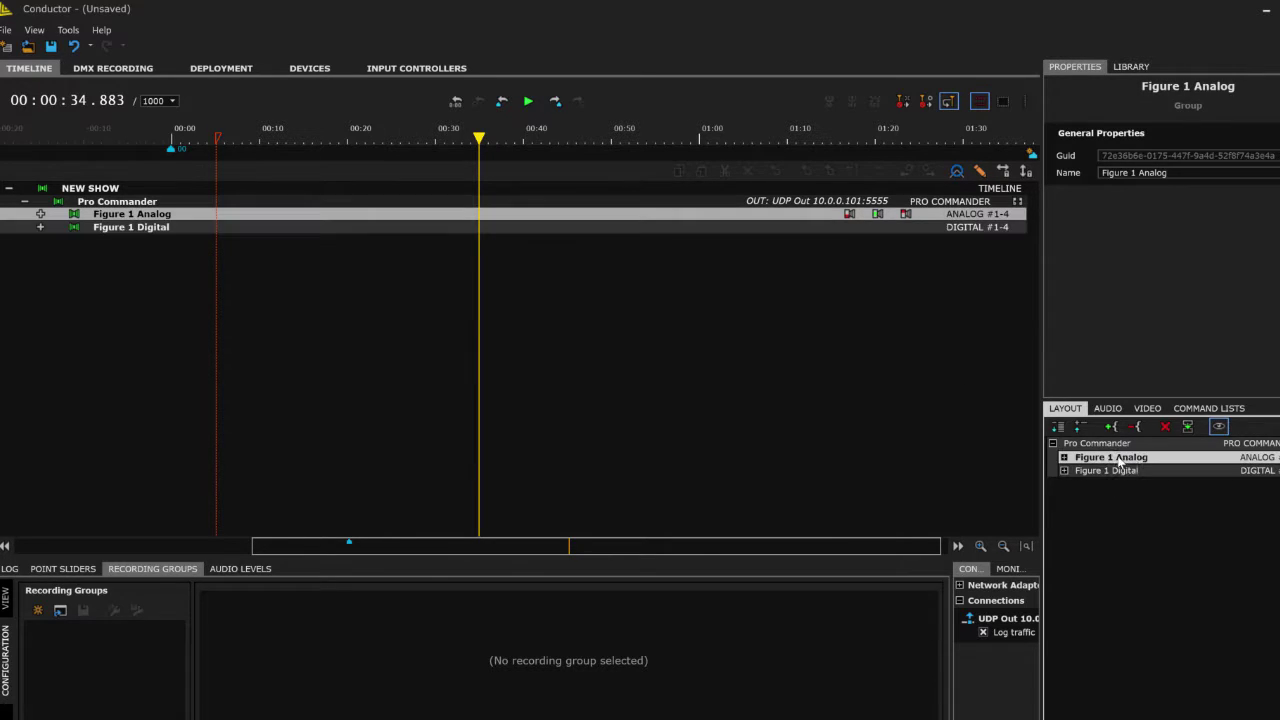
click(1137, 470)
click(1130, 459)
click(1131, 470)
click(1134, 460)
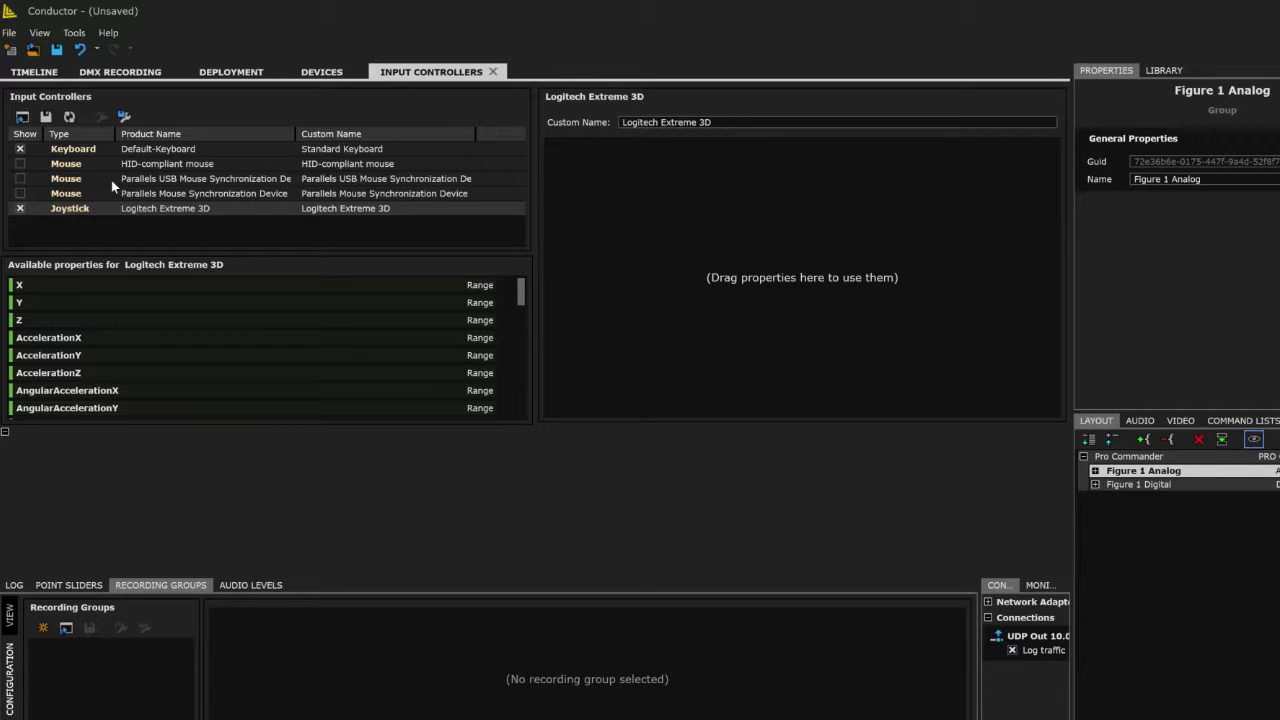
Add the X and Y axes to the used properties of the Logitech Extreme 3D joystick.
scroll(17, 289, down, 1)
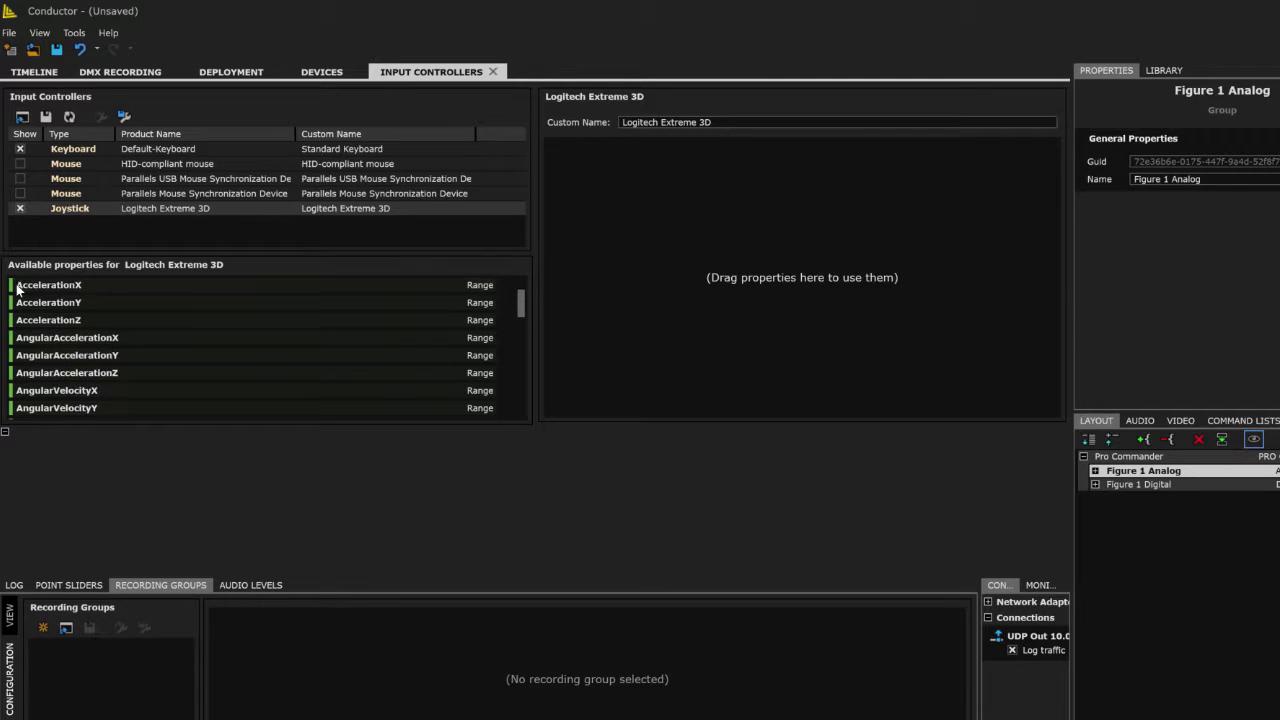
drag(523, 297, 511, 286)
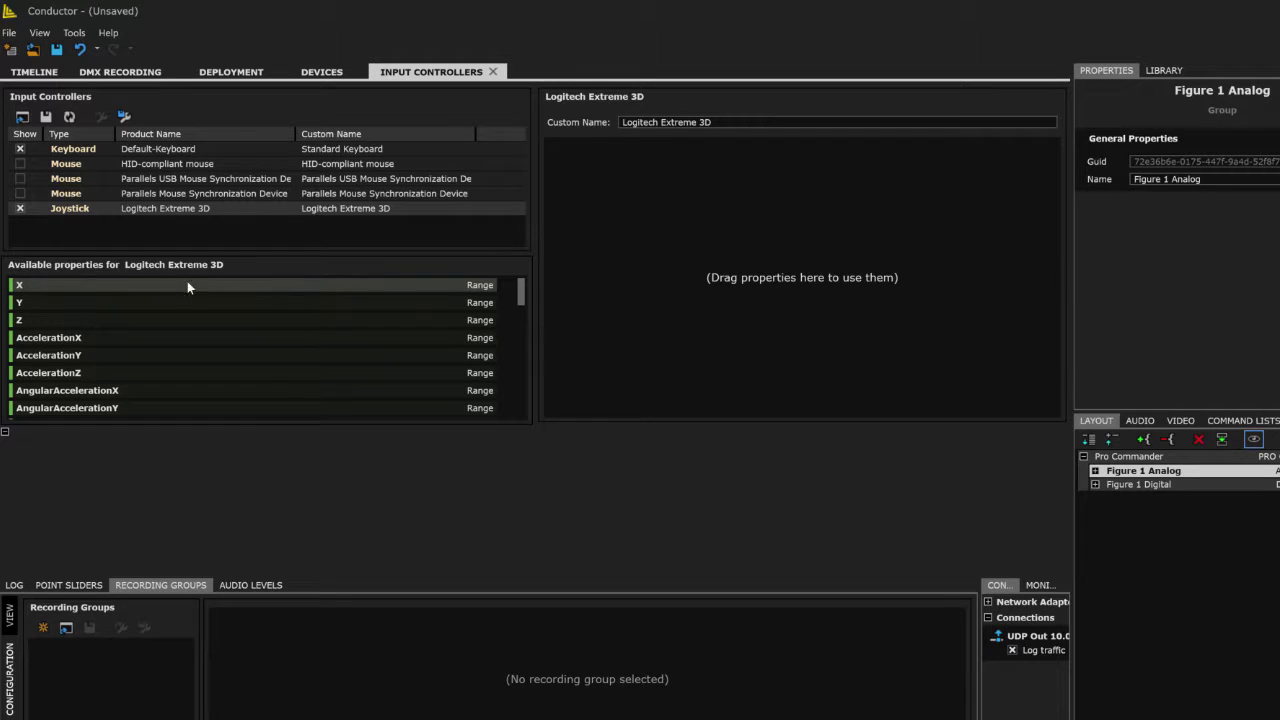
drag(690, 186, 690, 188)
drag(35, 303, 762, 256)
Rename the joystick's X property to Left Right and its Y property to Up Down.
click(632, 167)
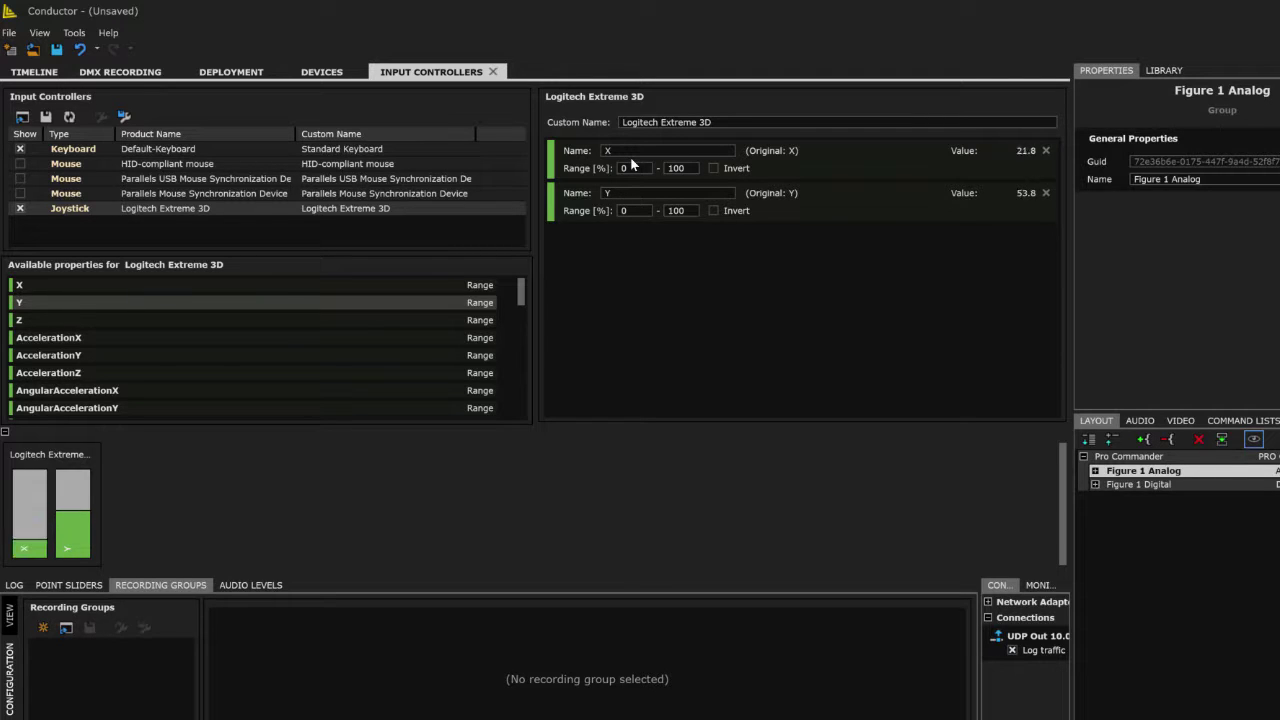
double_click(625, 150)
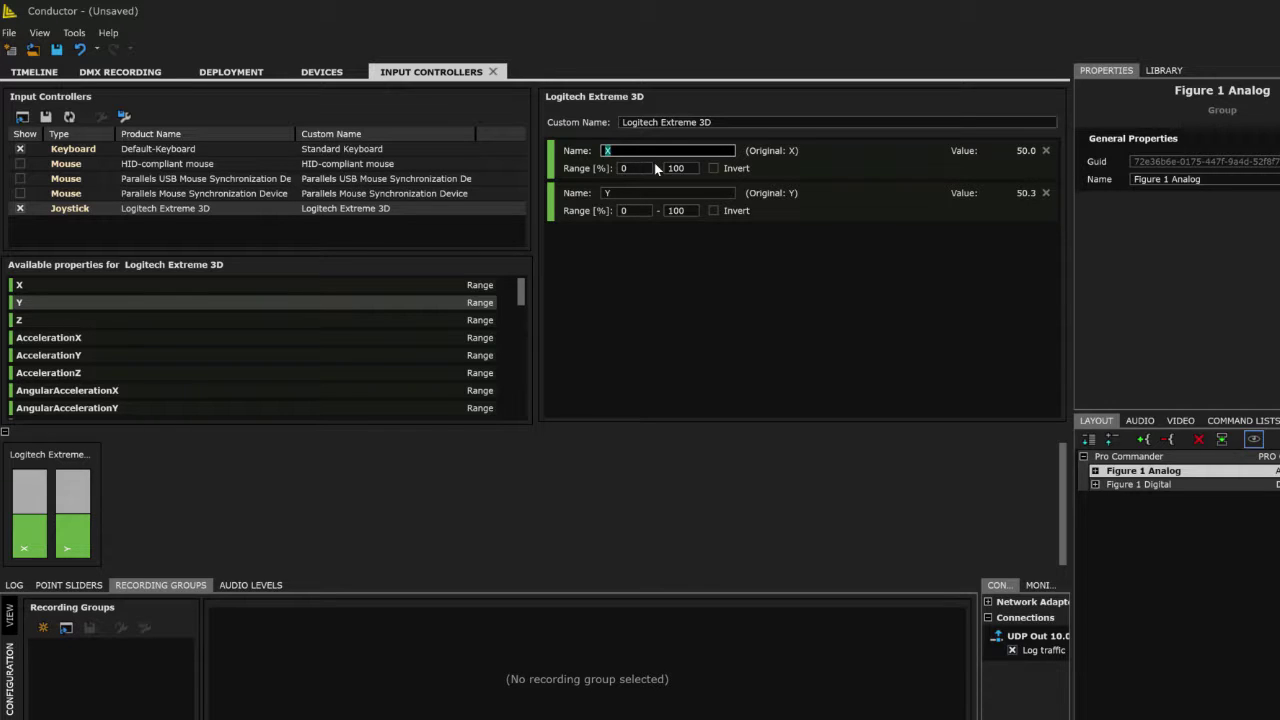
text(Left Right)
key(Tab)
text(Up)
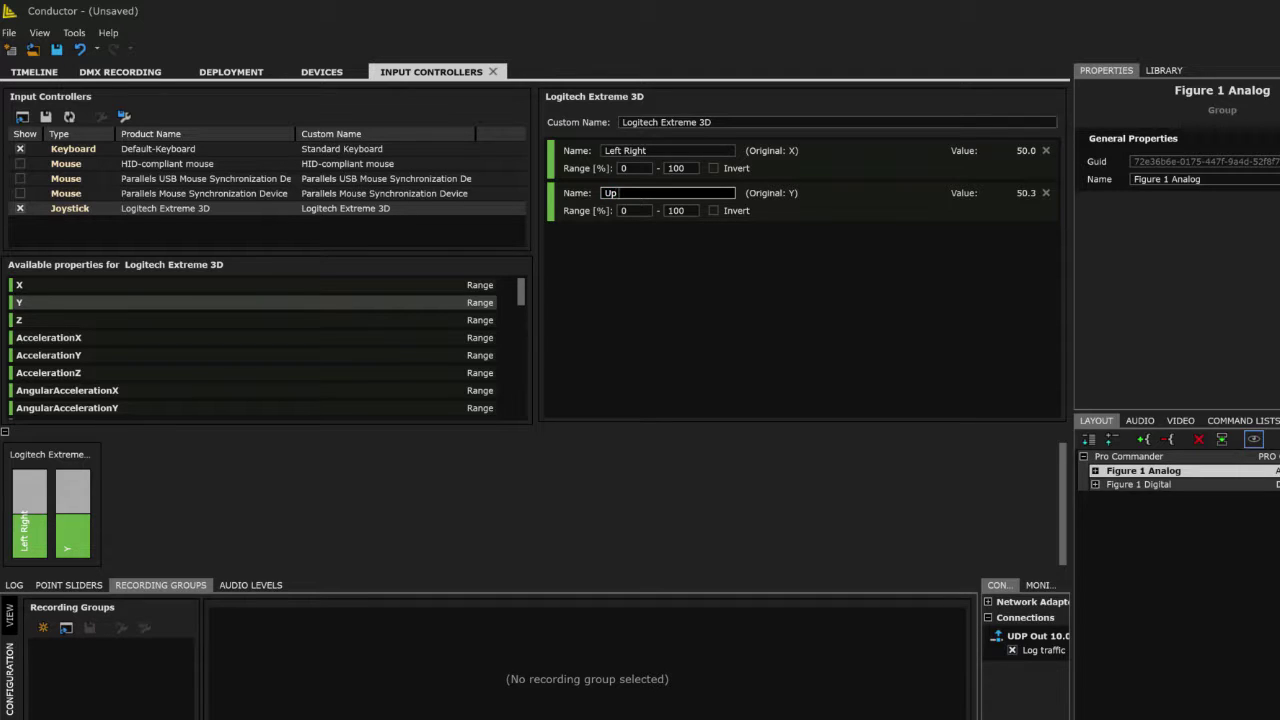
text( Down)
Add Button1 and Button2 to the used properties of the Logitech Extreme 3D joystick.
drag(522, 296, 520, 390)
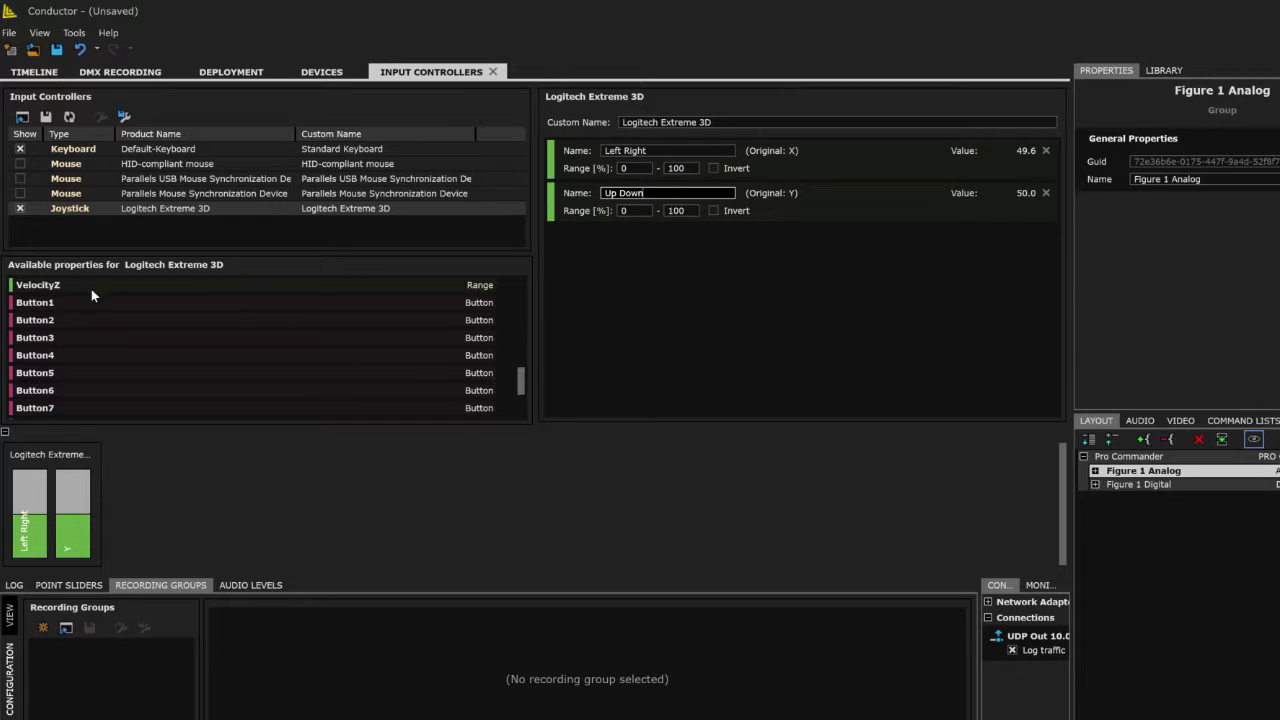
drag(77, 298, 694, 281)
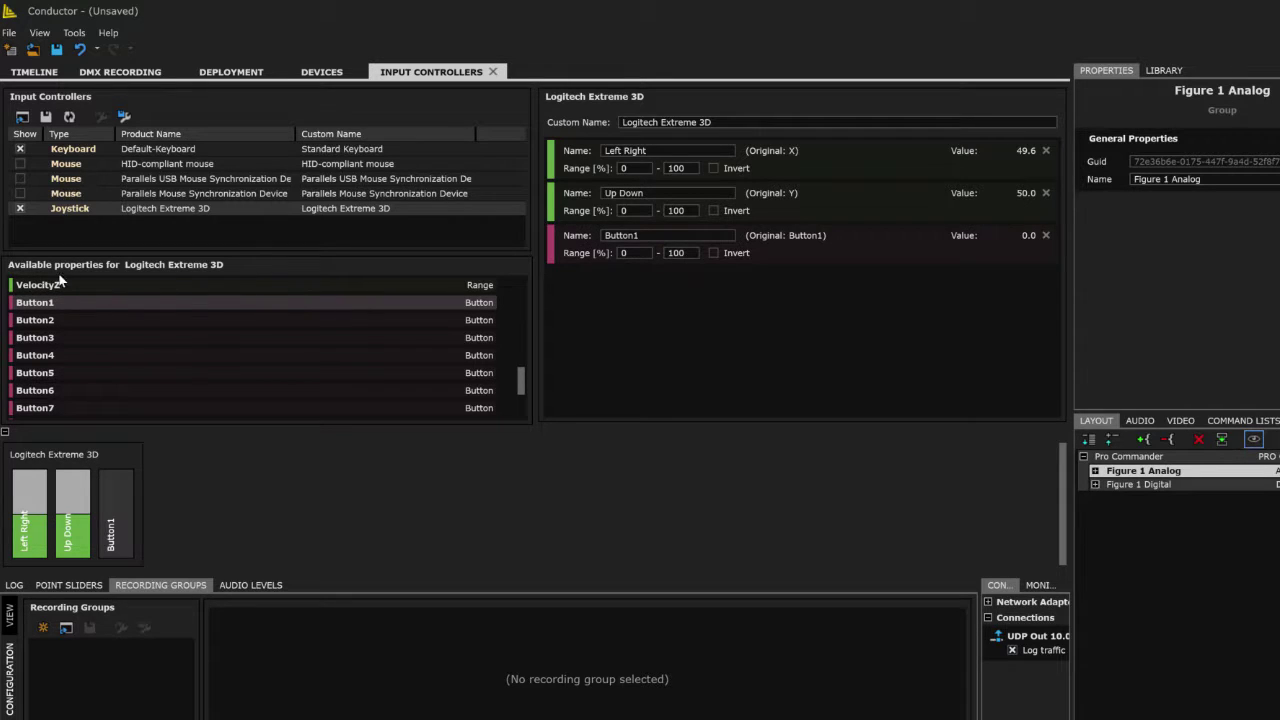
drag(73, 322, 647, 292)
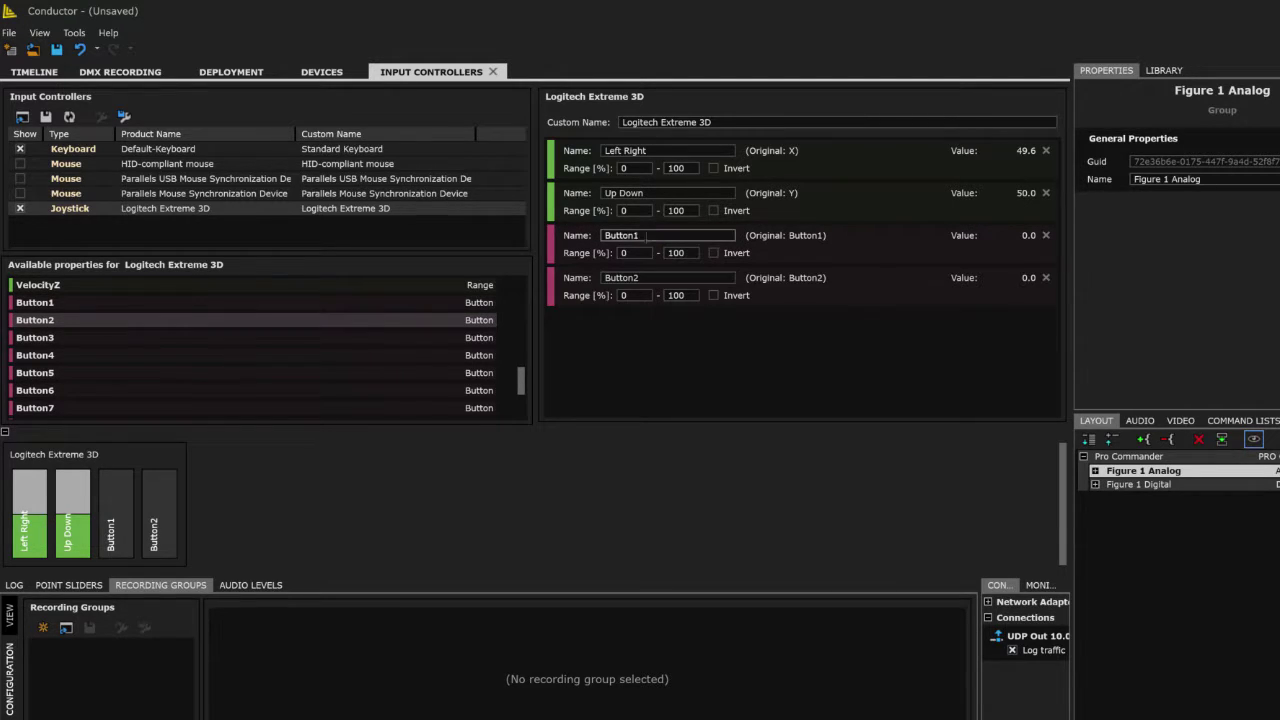
Rename the joystick's Button1 property to Punch In and its Button2 property to Punch Out.
drag(648, 236, 604, 234)
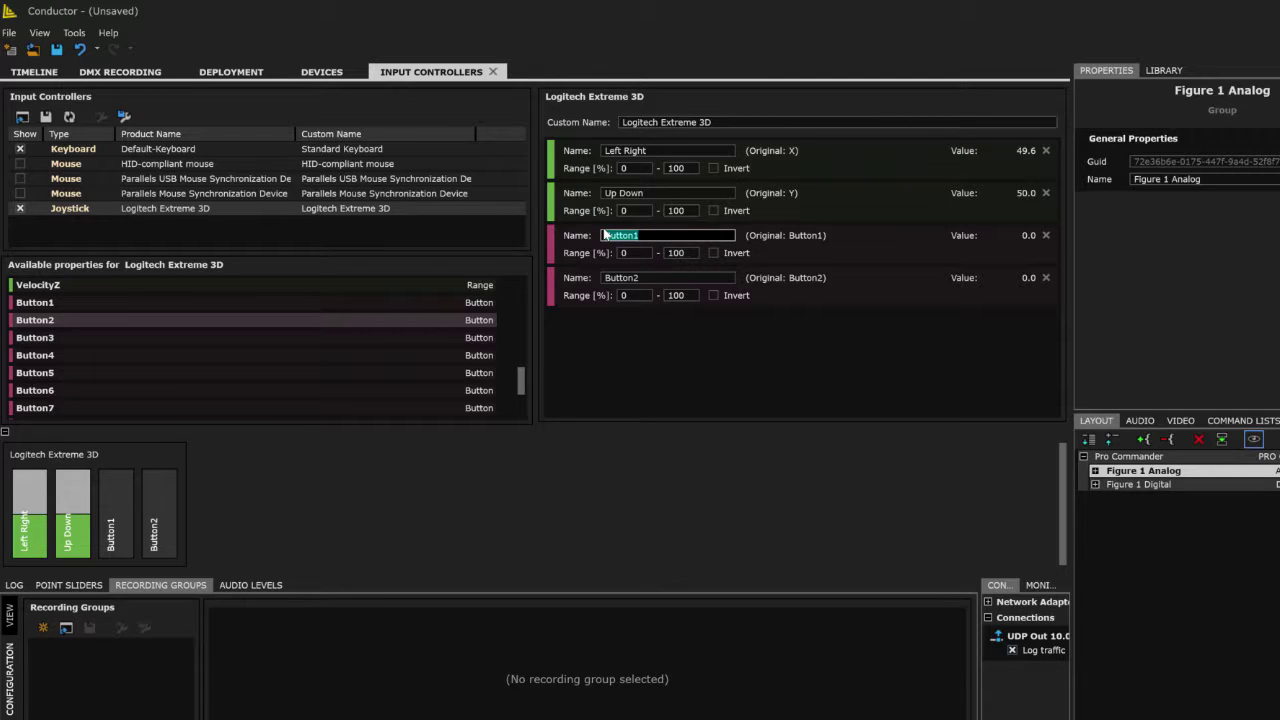
text(Punch In)
key(Tab)
key(Tab)
key(Tab)
key(Tab)
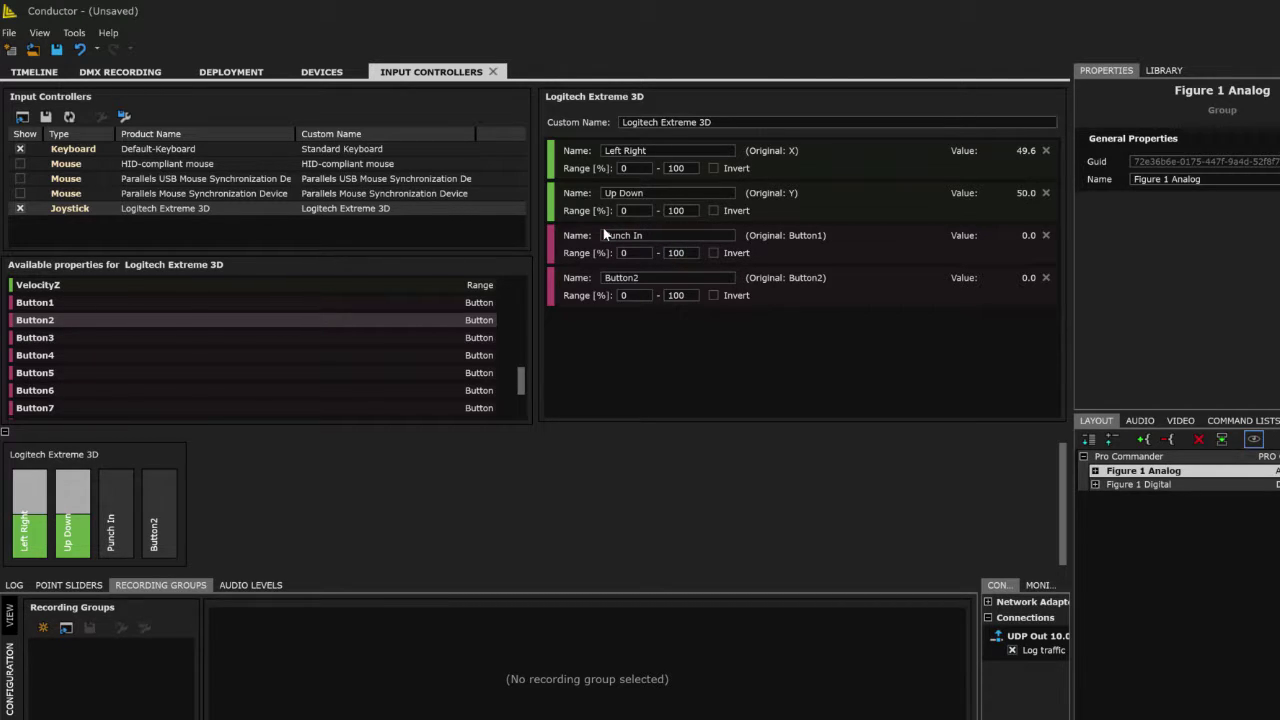
key(Tab)
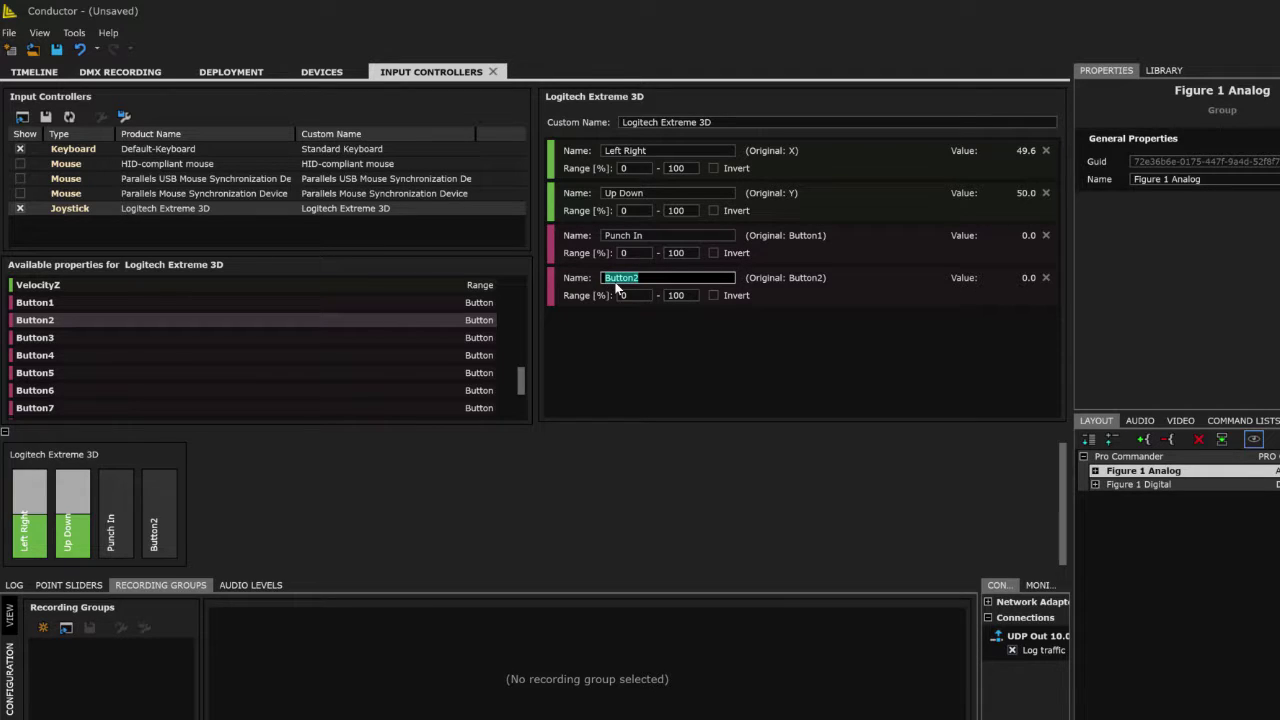
text(Punch Out)
Add the A and B keys to the used properties of the Standard Keyboard and test both keys.
click(88, 150)
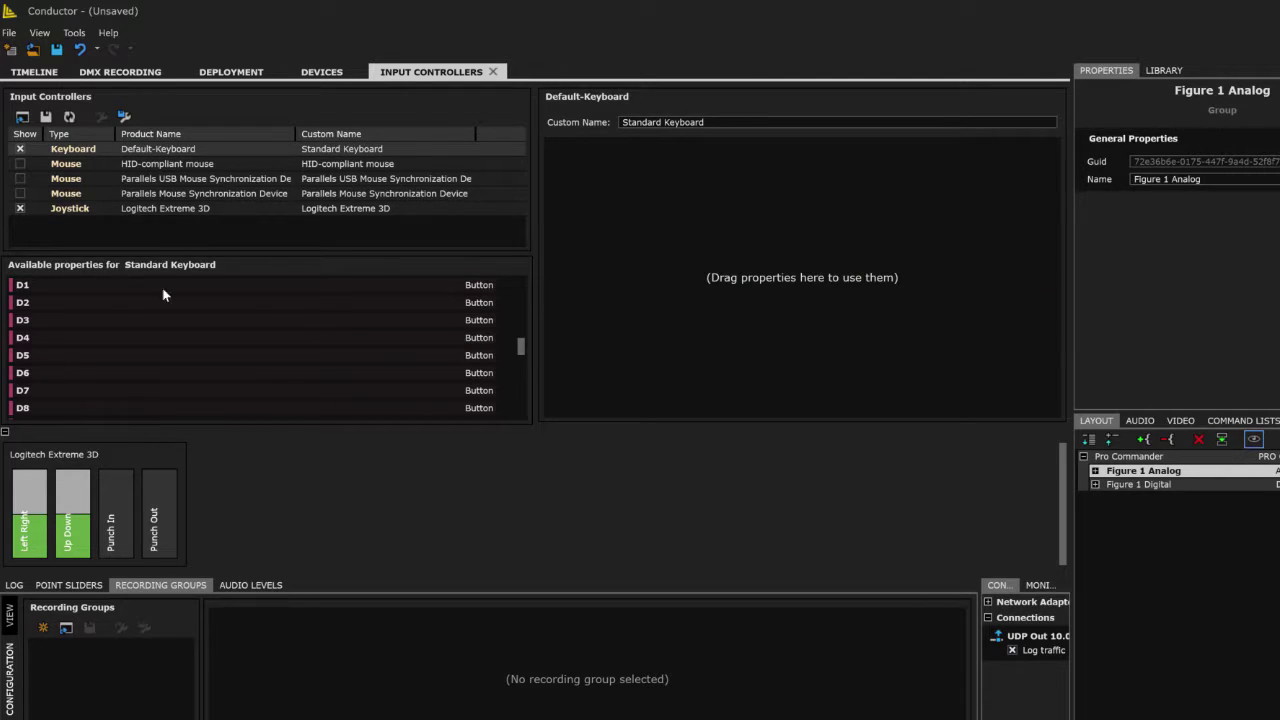
drag(521, 347, 522, 358)
drag(31, 356, 730, 248)
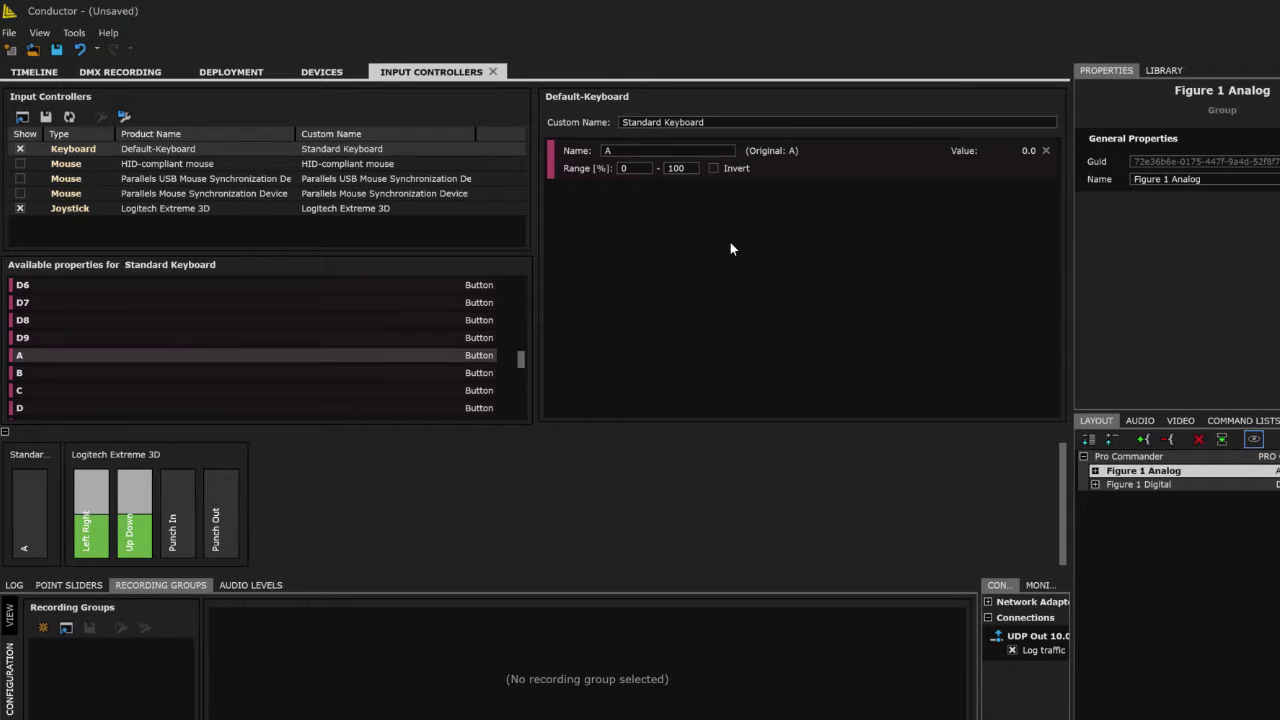
drag(20, 374, 751, 245)
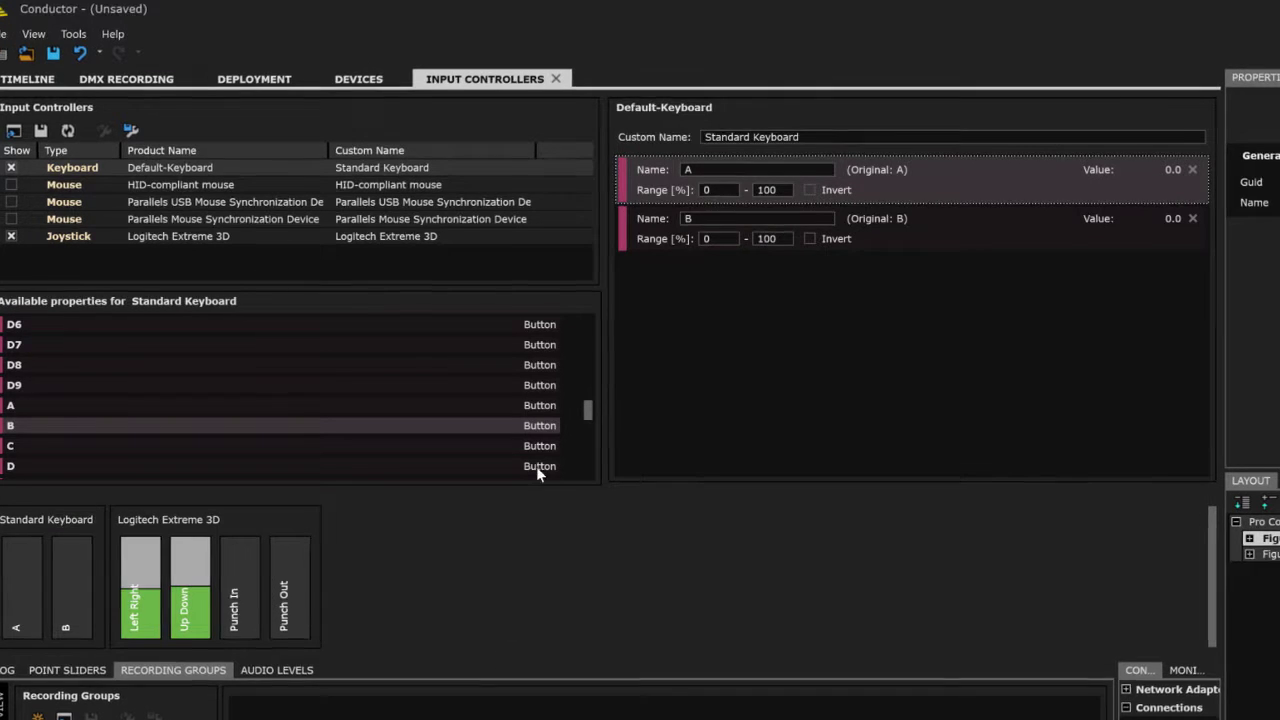
key(b)
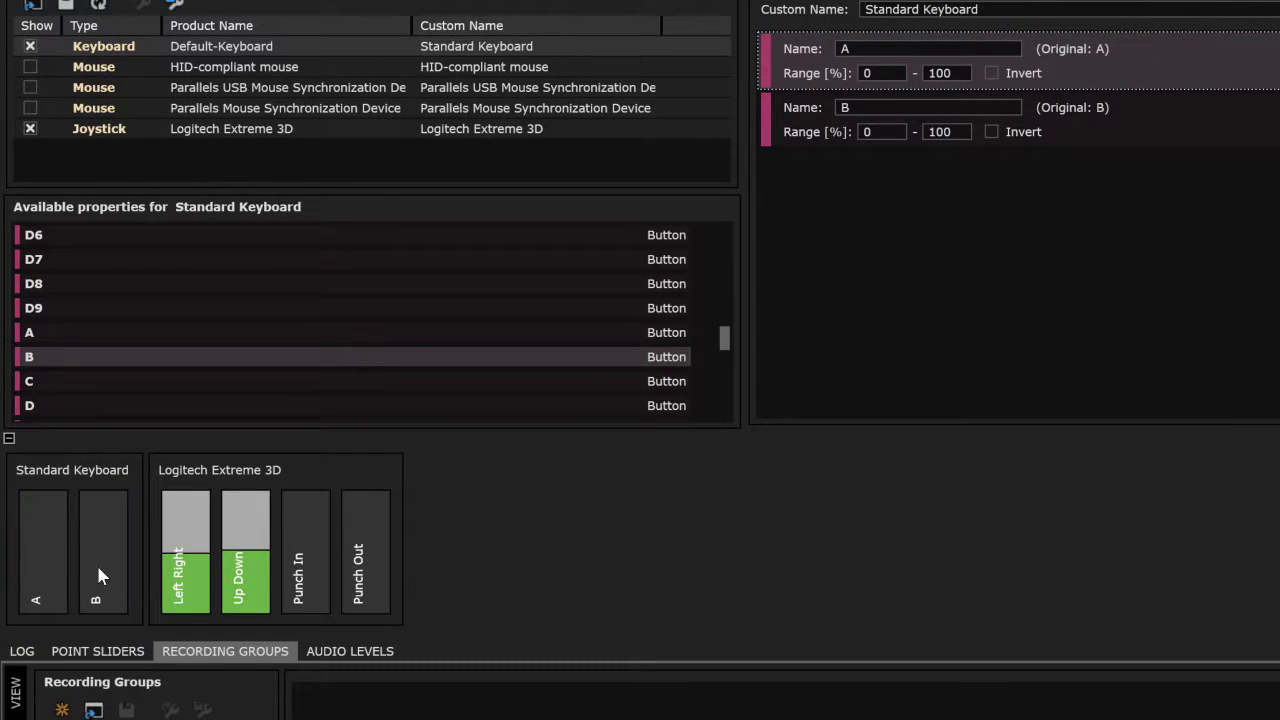
key(a)
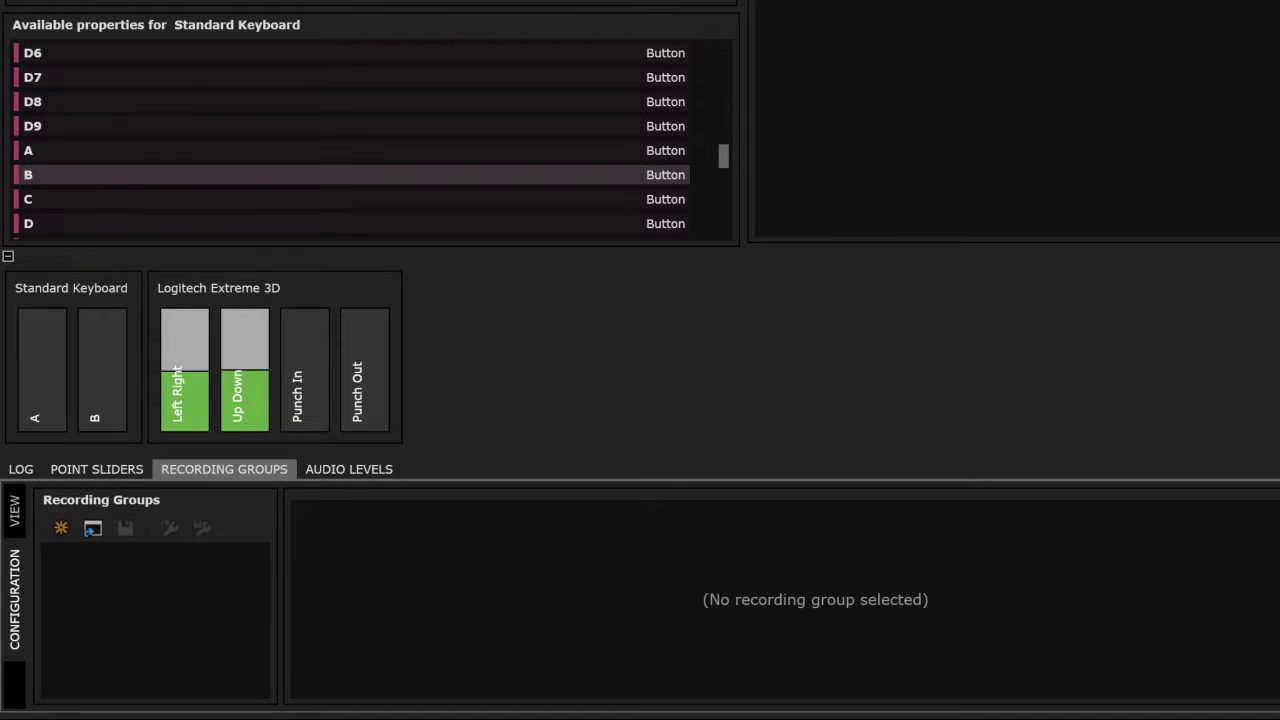
Bring up the configuration view of the recording groups alongside the timeline.
click(229, 469)
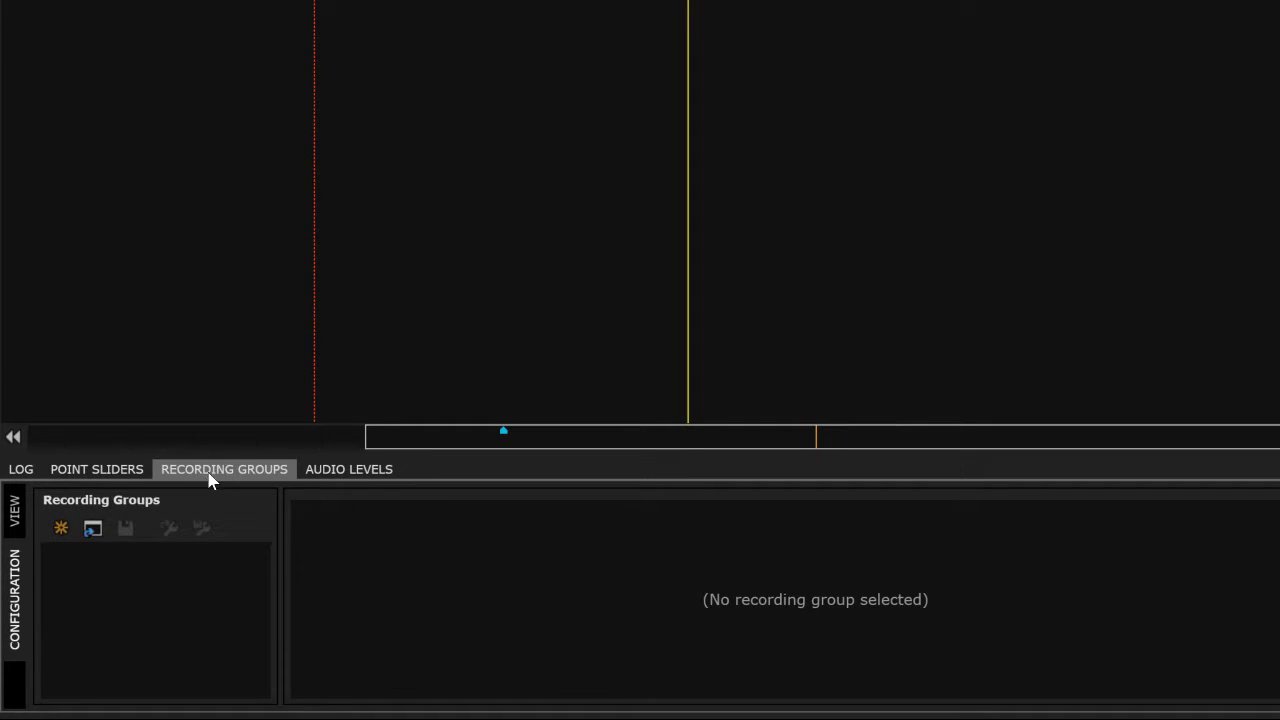
click(210, 474)
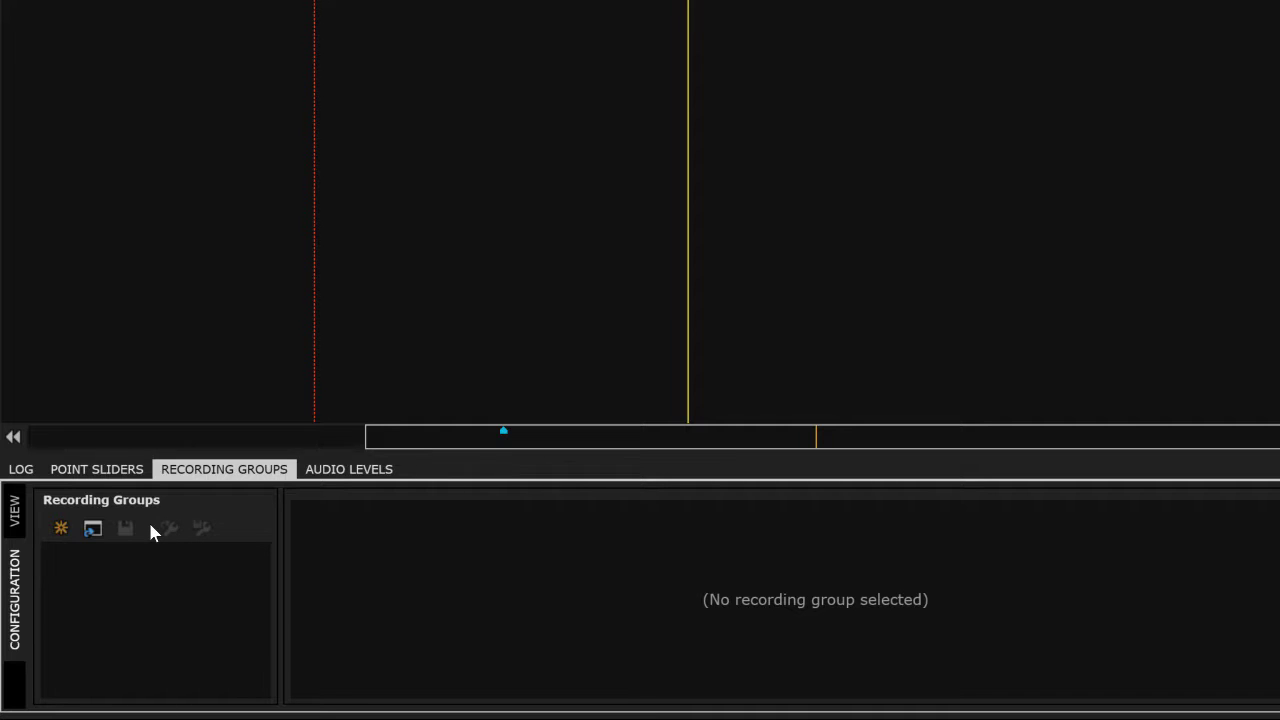
click(14, 557)
click(13, 515)
click(14, 560)
click(14, 565)
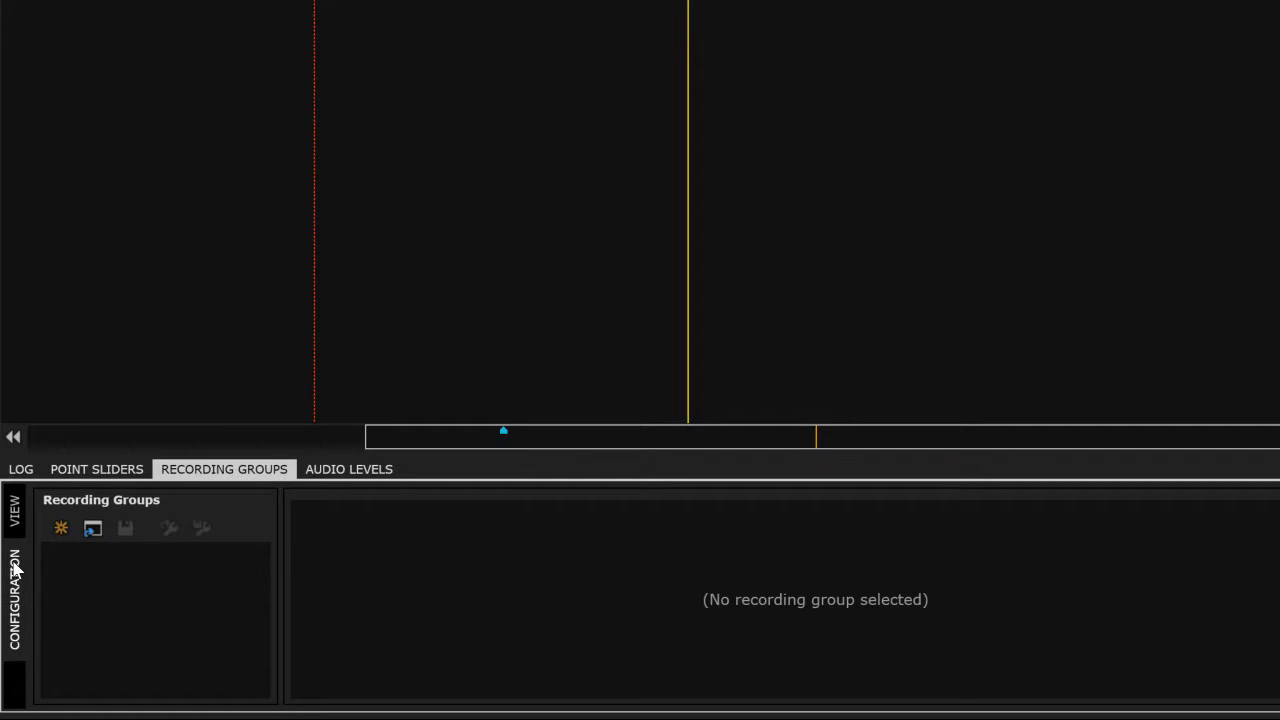
Create two recording groups named Digital Group and Analog Group.
click(61, 530)
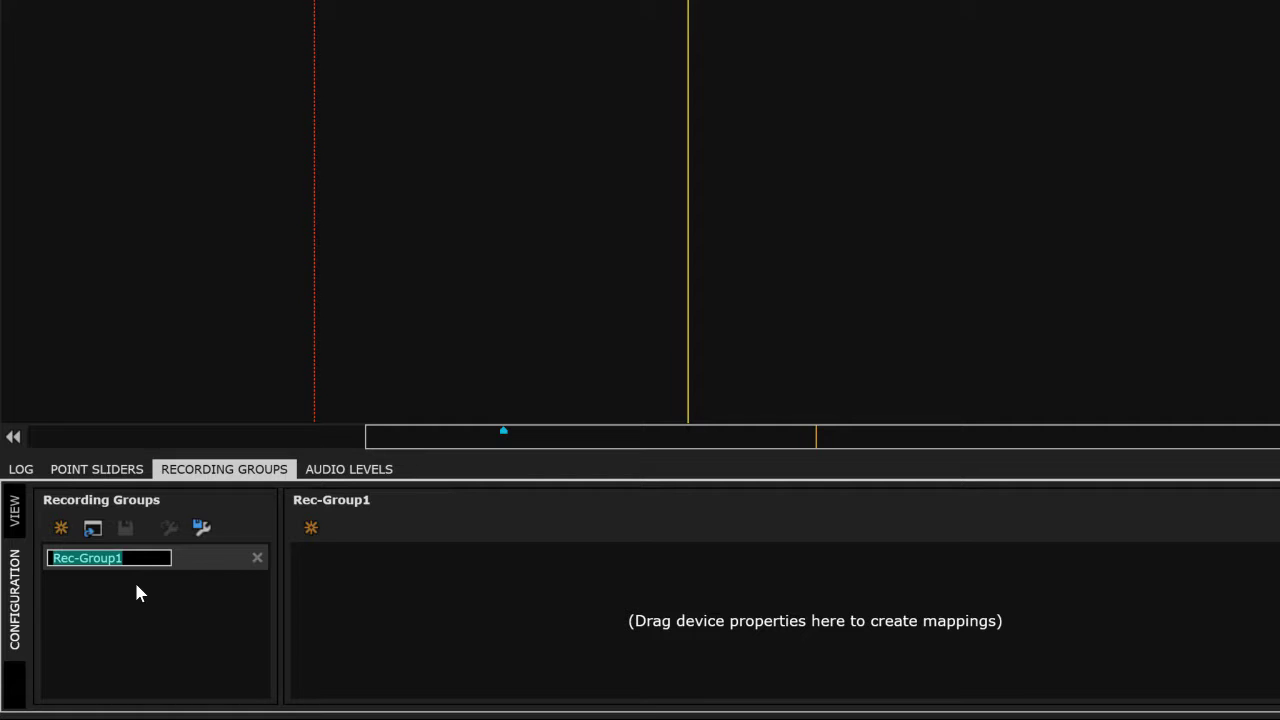
text(Digital G)
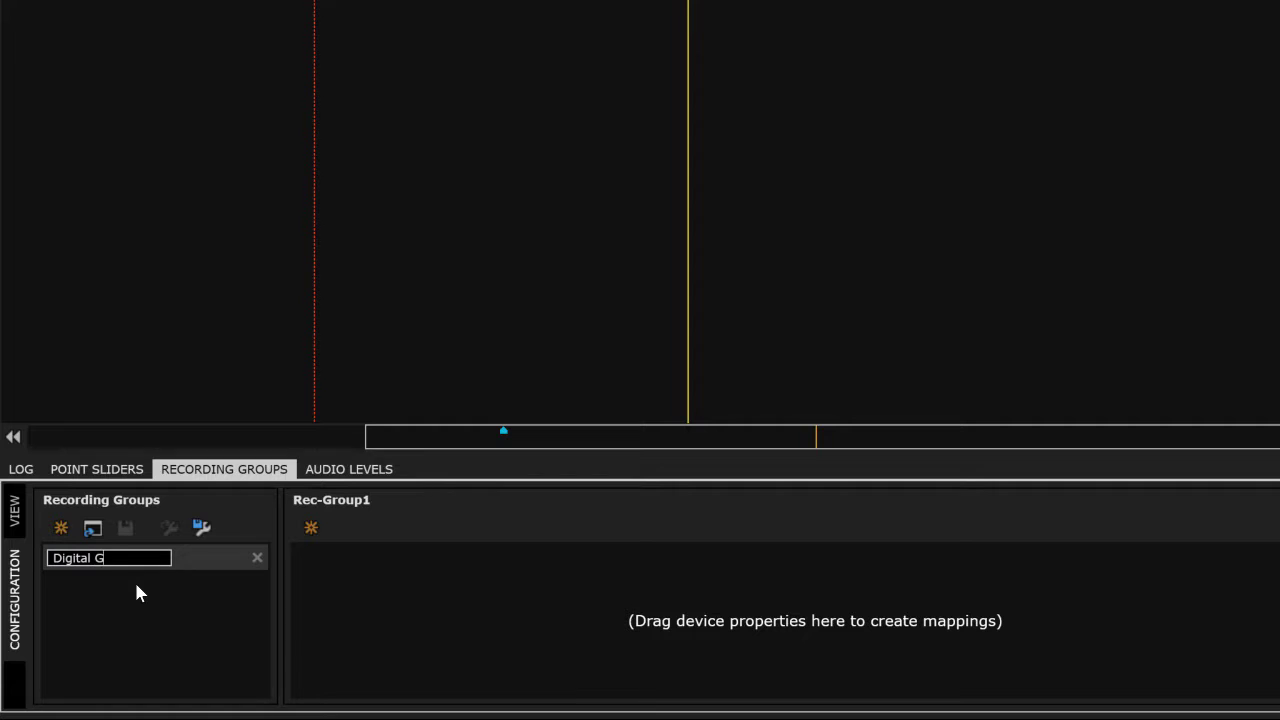
text(roup)
key(Return)
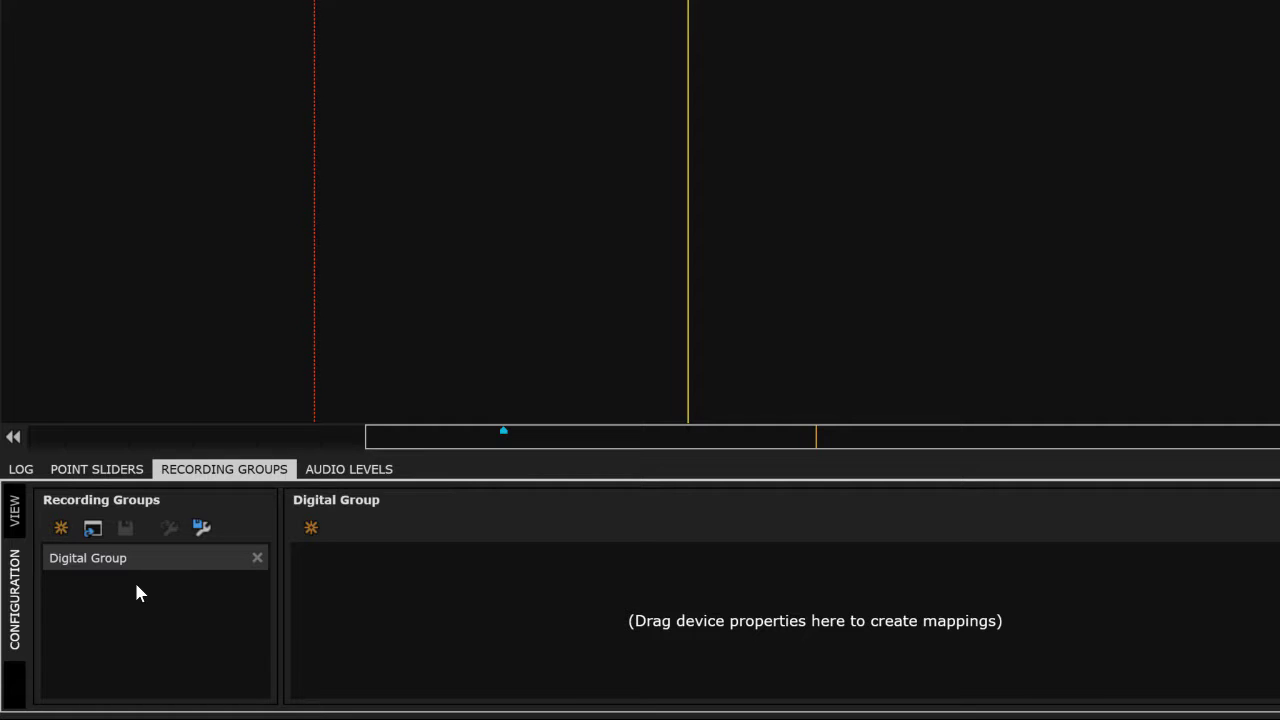
click(61, 527)
text(Analog Grou)
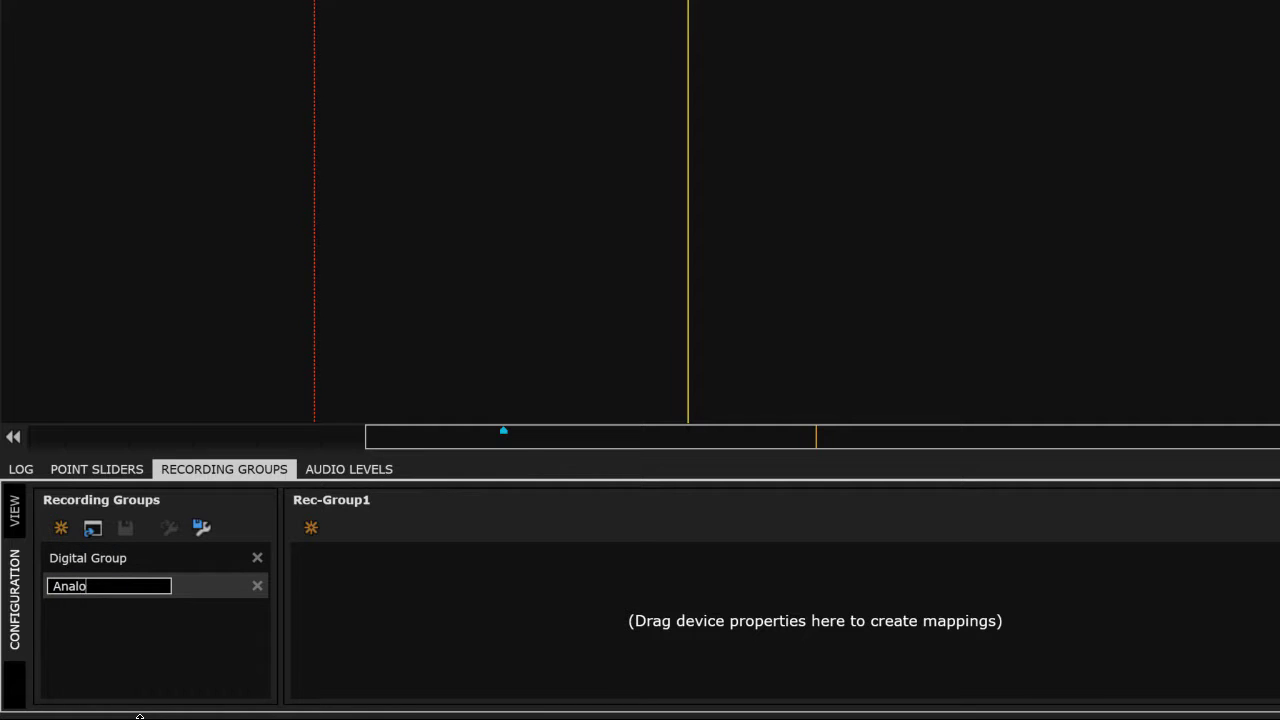
text(p)
key(Return)
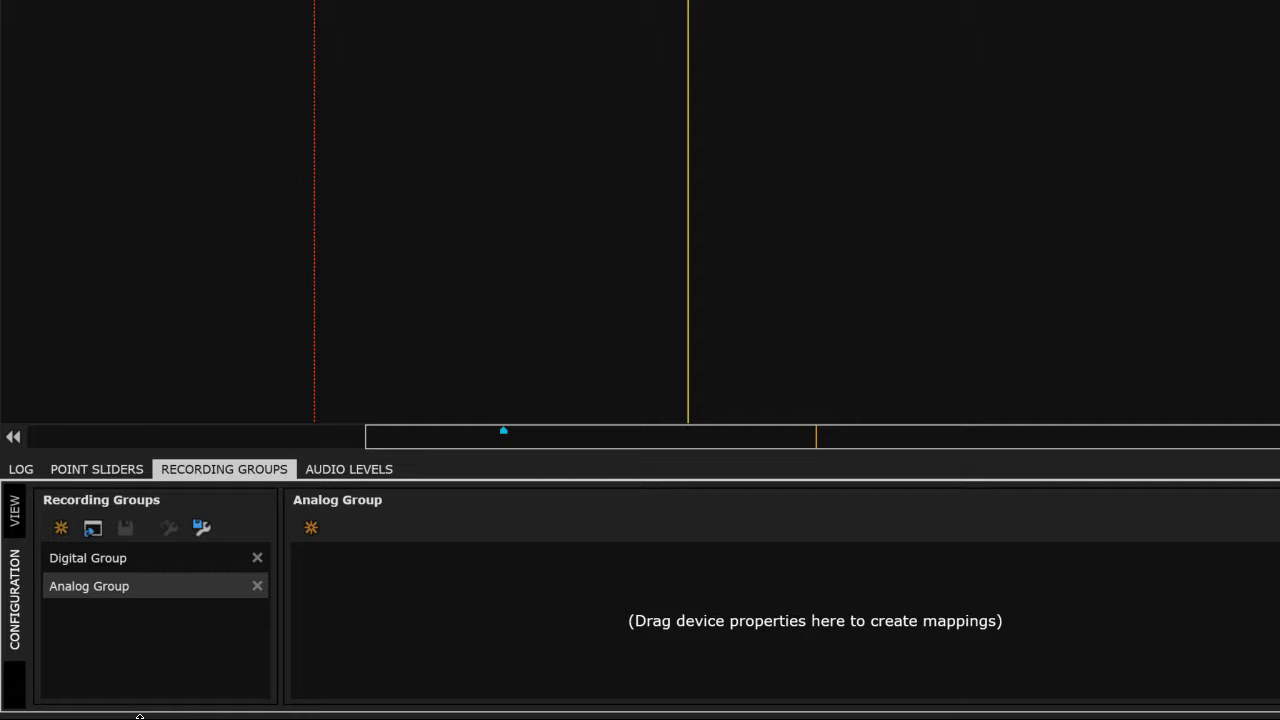
Add an Analog Group mapping that records the Logitech Extreme 3D's Left Right property to the Head Left/Right channel of Figure 1 Analog.
click(311, 527)
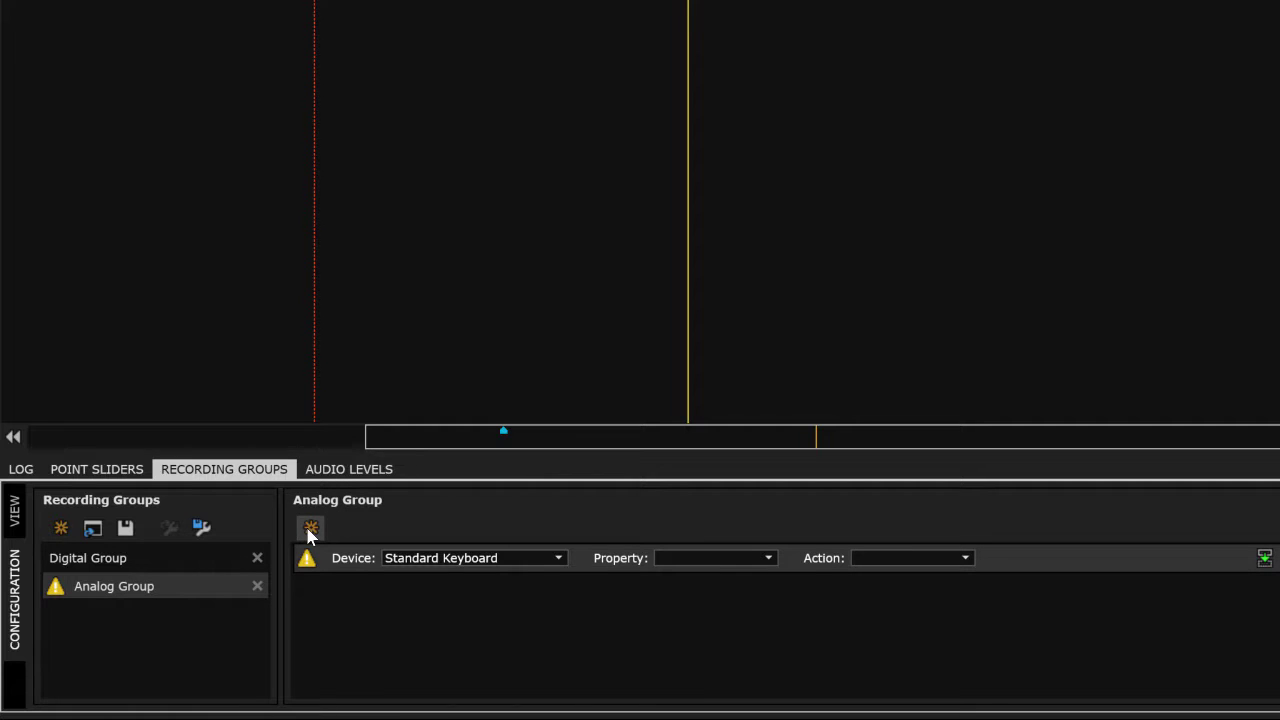
click(423, 560)
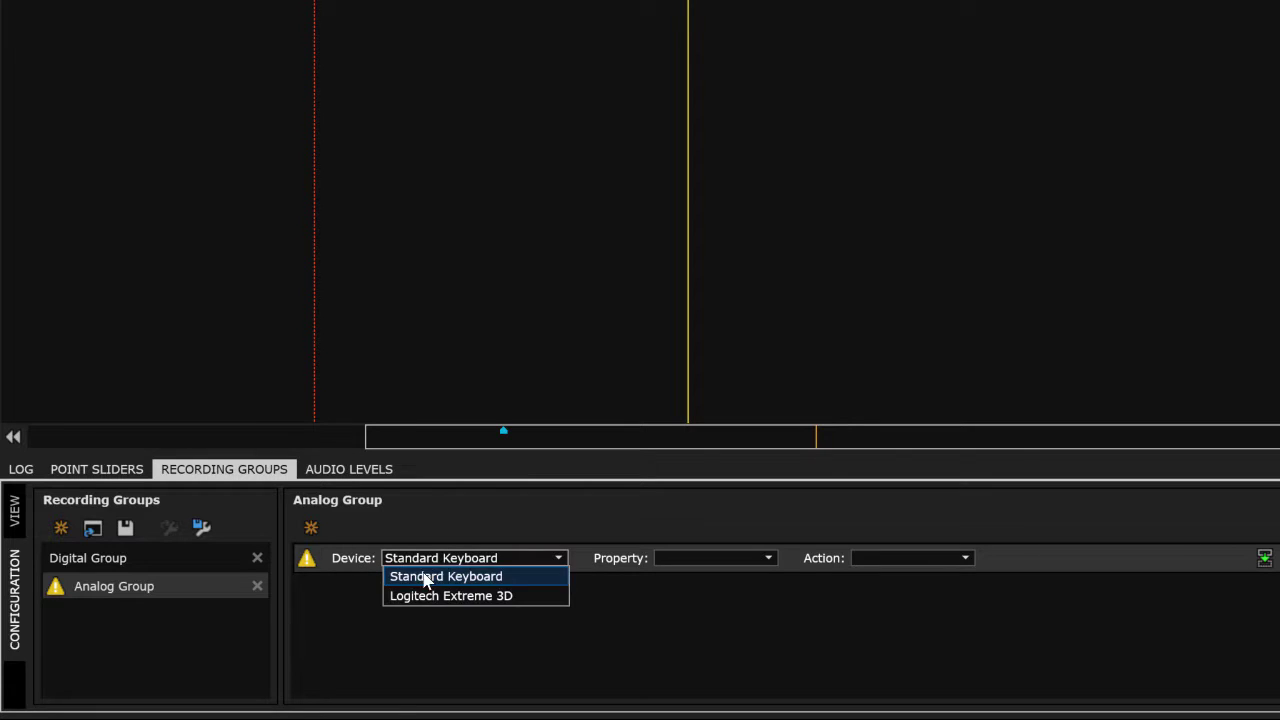
click(426, 595)
click(728, 558)
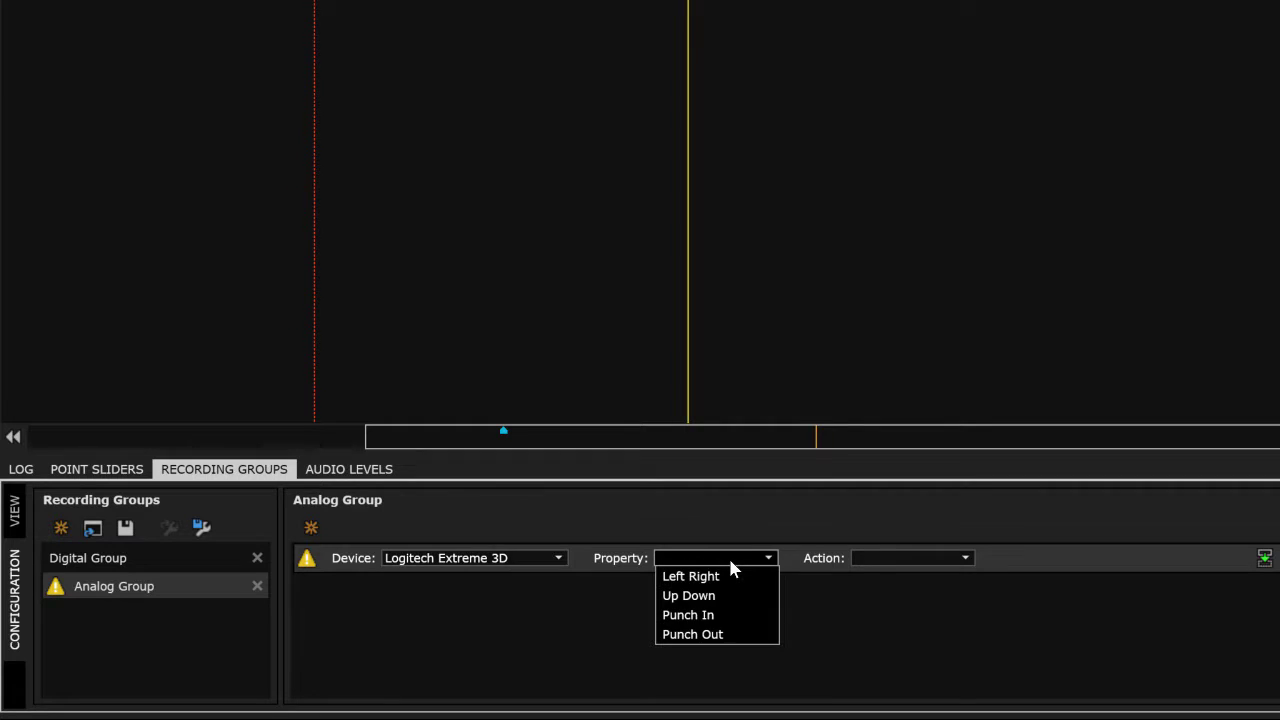
click(727, 576)
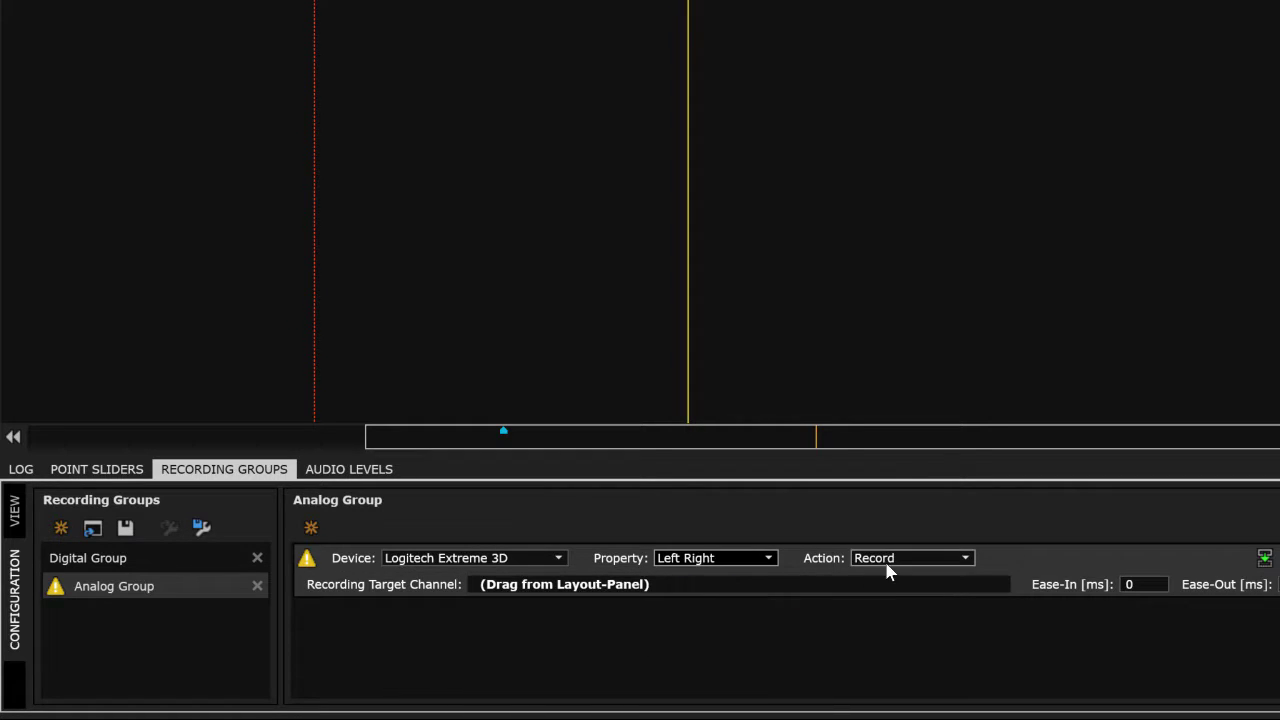
click(1117, 311)
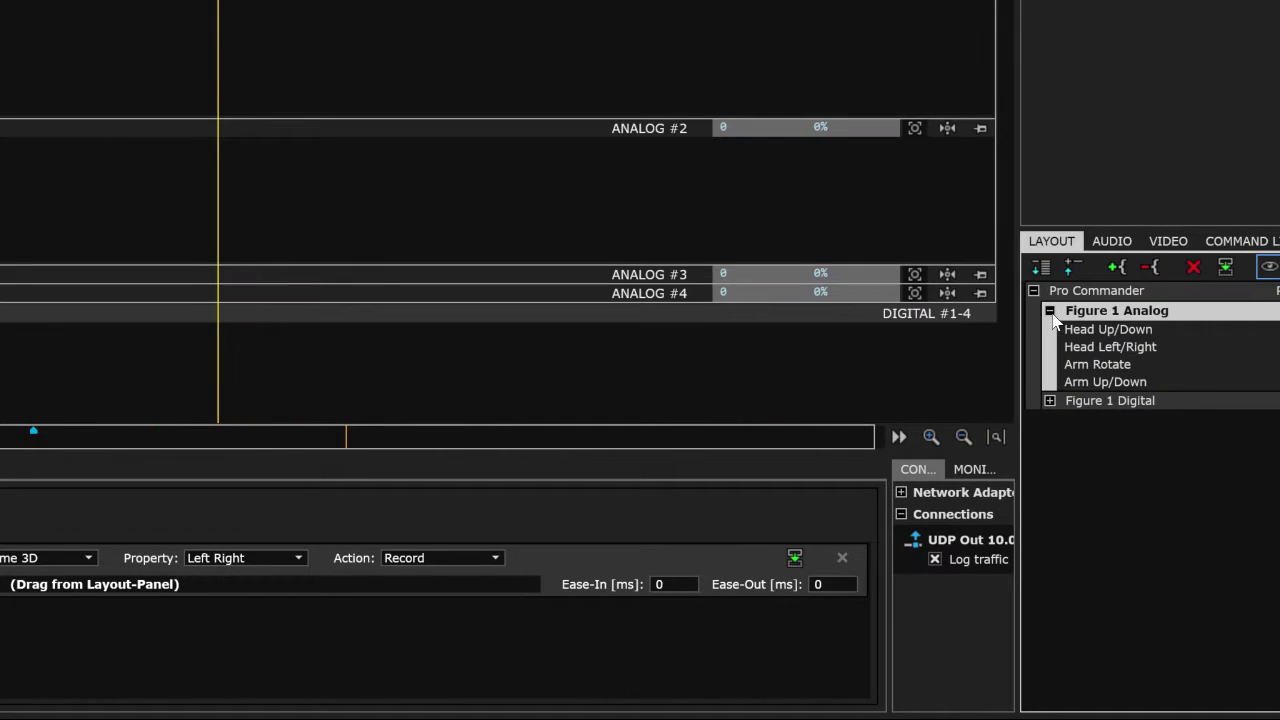
drag(1090, 346, 456, 501)
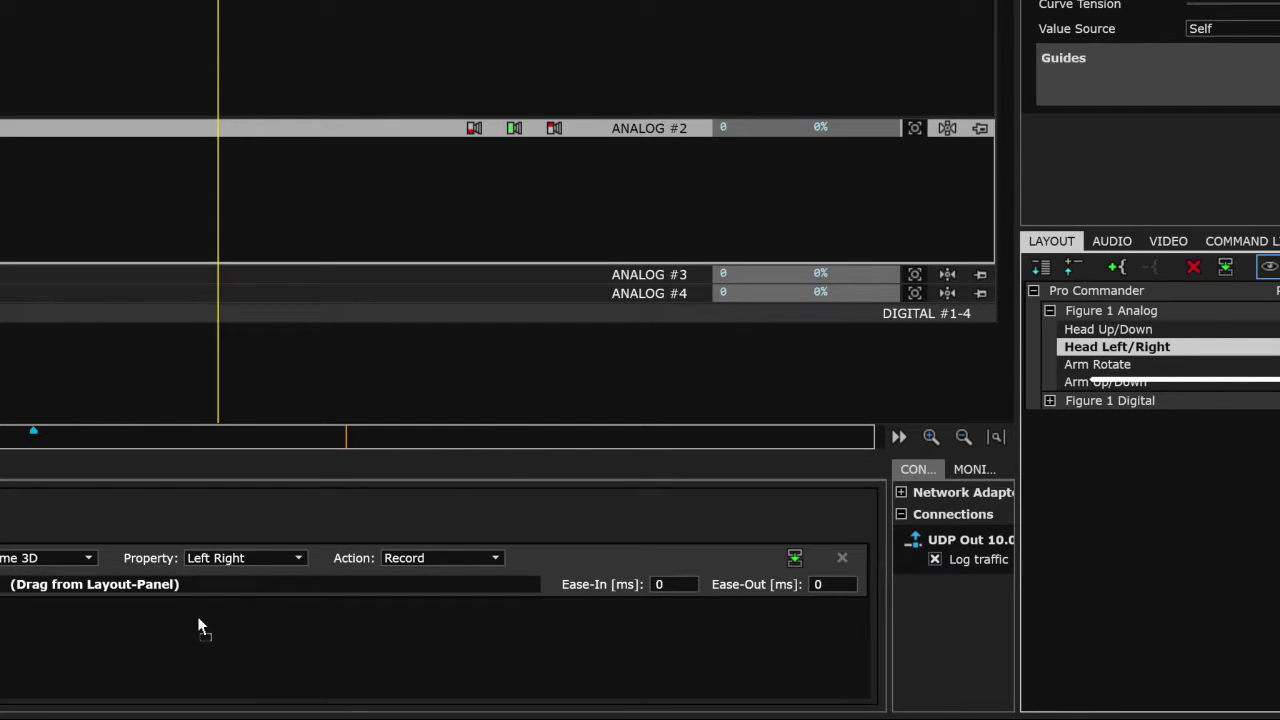
drag(181, 583, 180, 586)
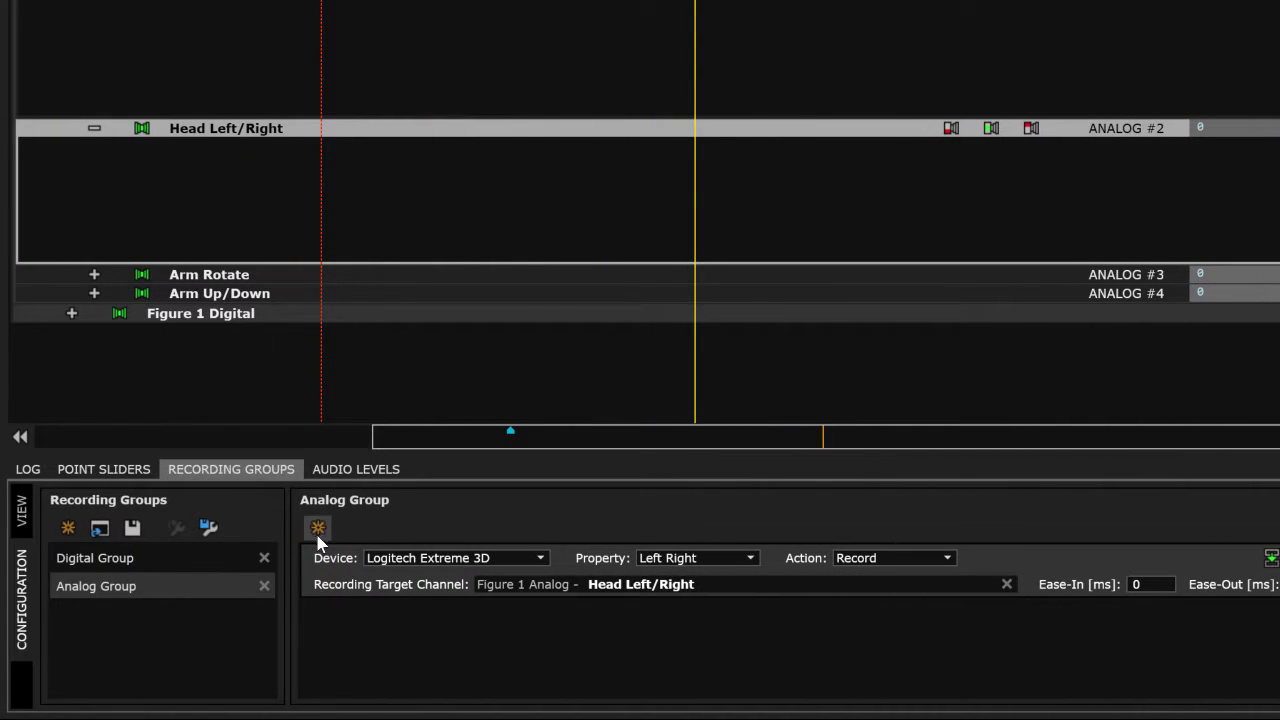
Add a second Analog Group mapping that records the Logitech Extreme 3D's Up Down property to the Head Up/Down channel.
click(318, 530)
mouse_move(316, 617)
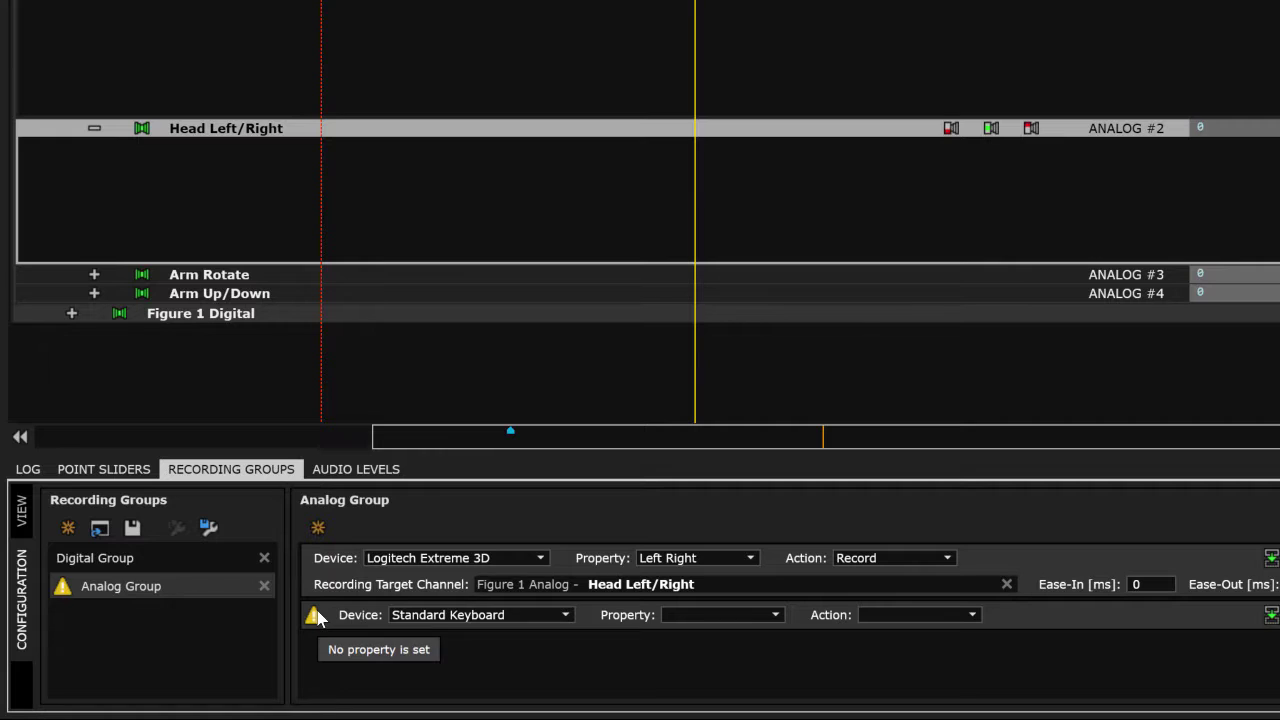
click(517, 614)
click(523, 652)
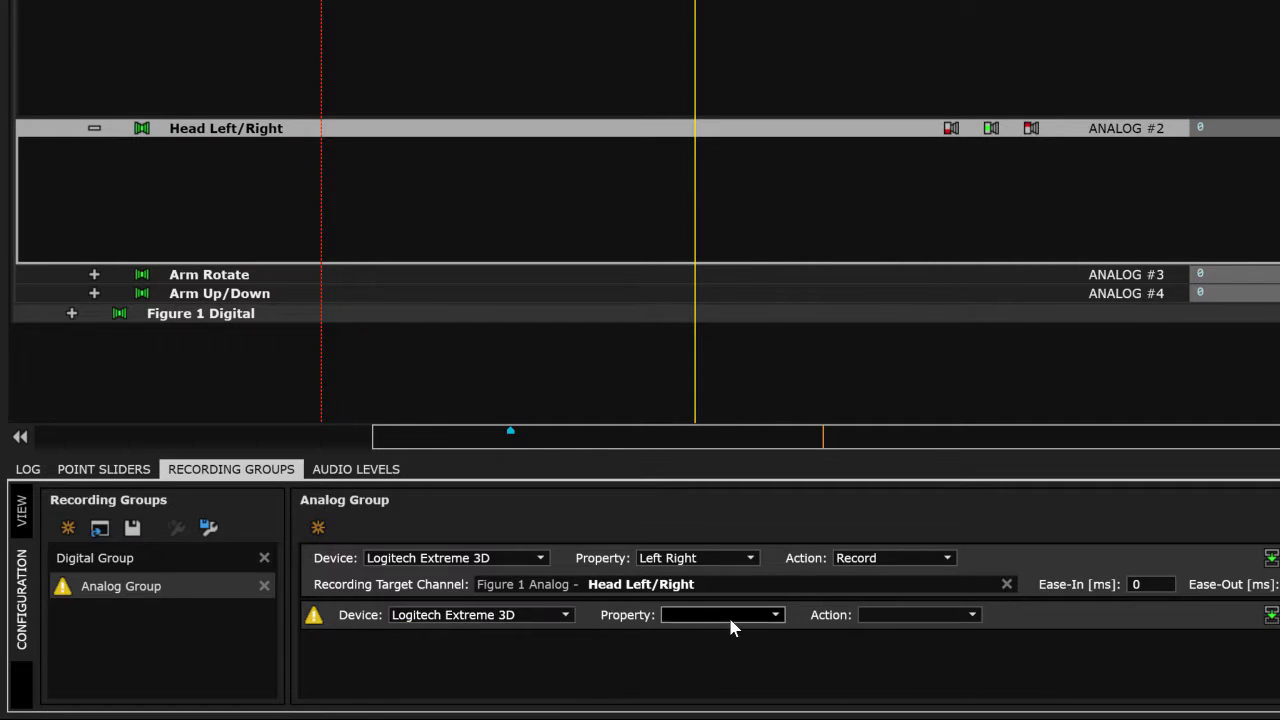
click(728, 614)
click(726, 648)
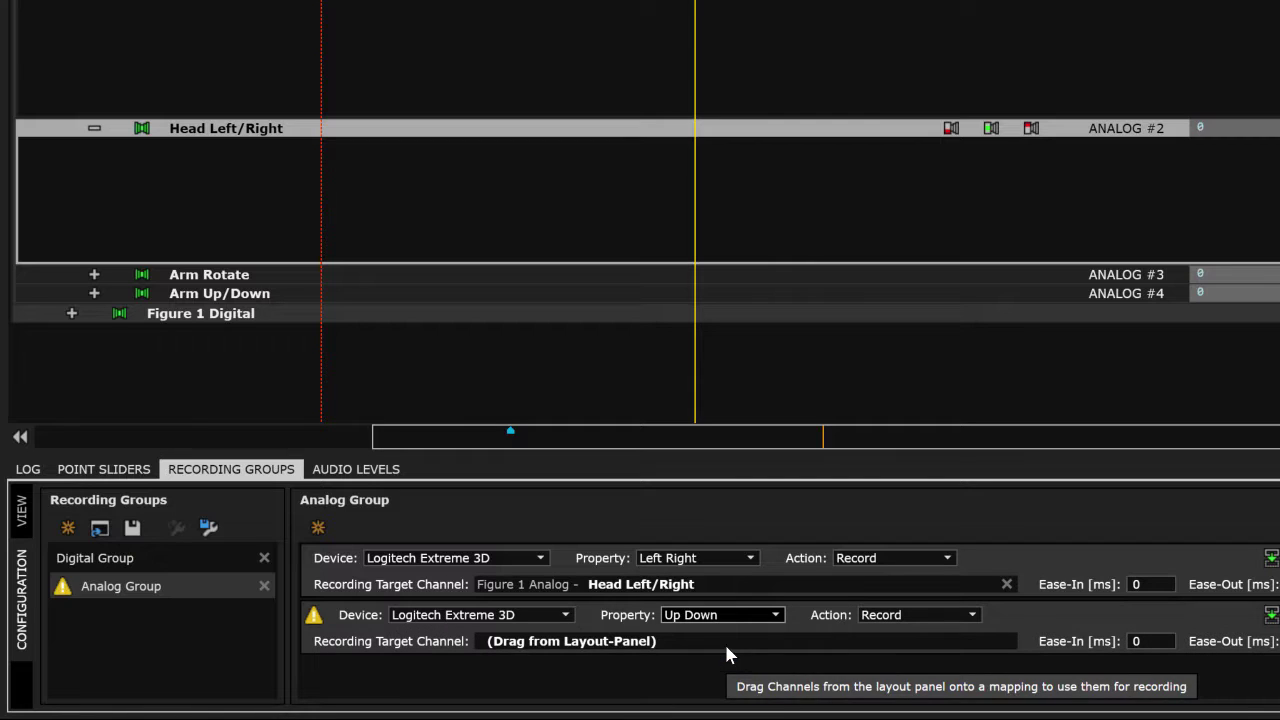
mouse_move(321, 624)
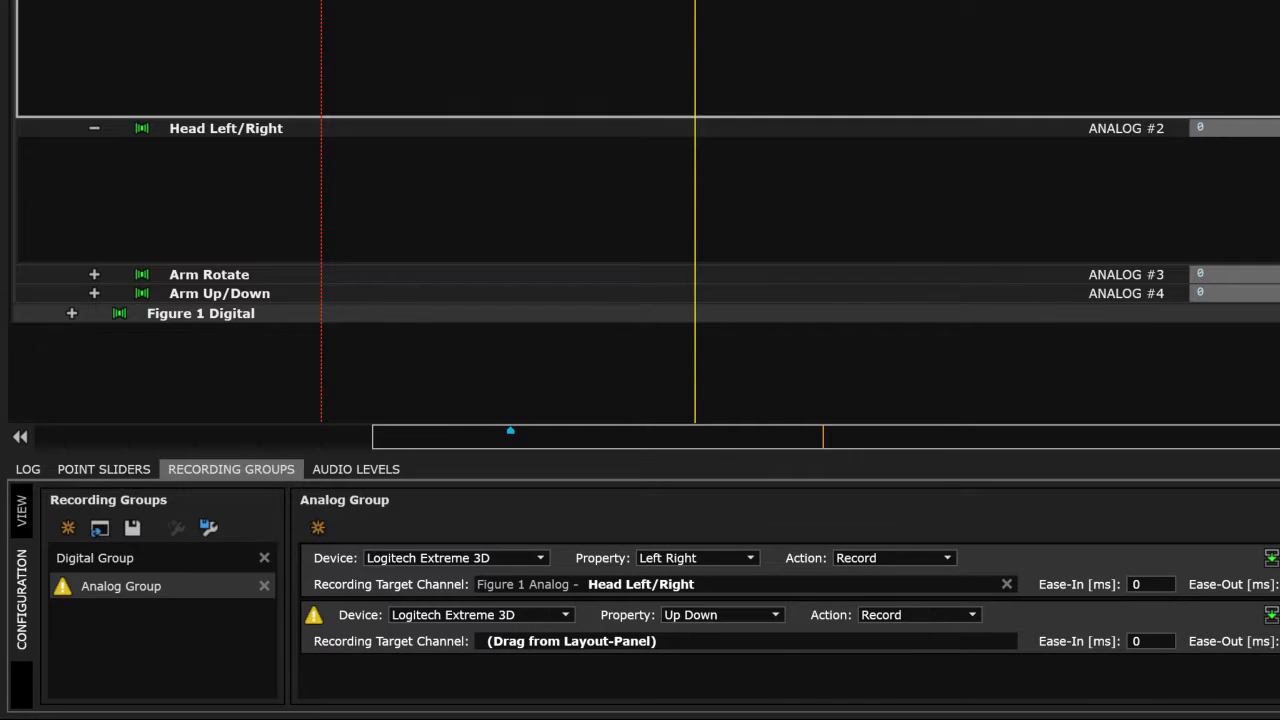
drag(679, 636, 680, 643)
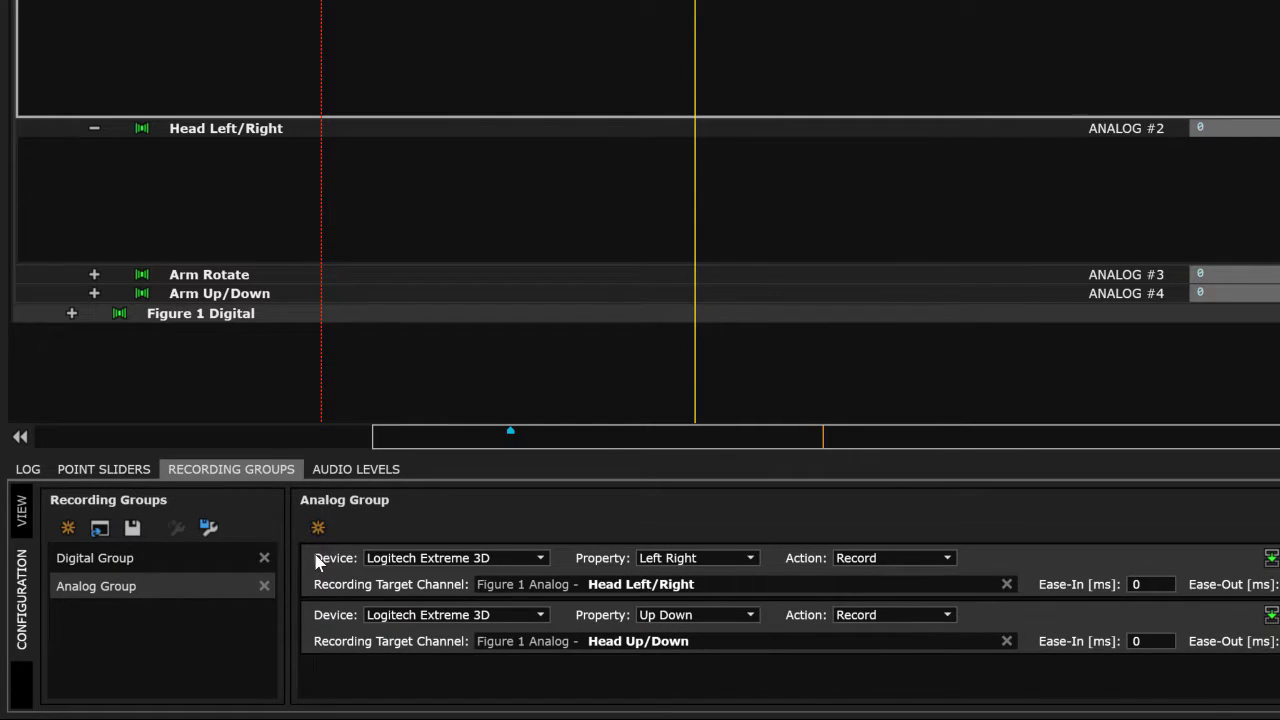
Set ease-in and ease-out to 2 ms each for Head Left/Right, and to 2 ms and 1 ms for Head Up/Down.
double_click(1162, 584)
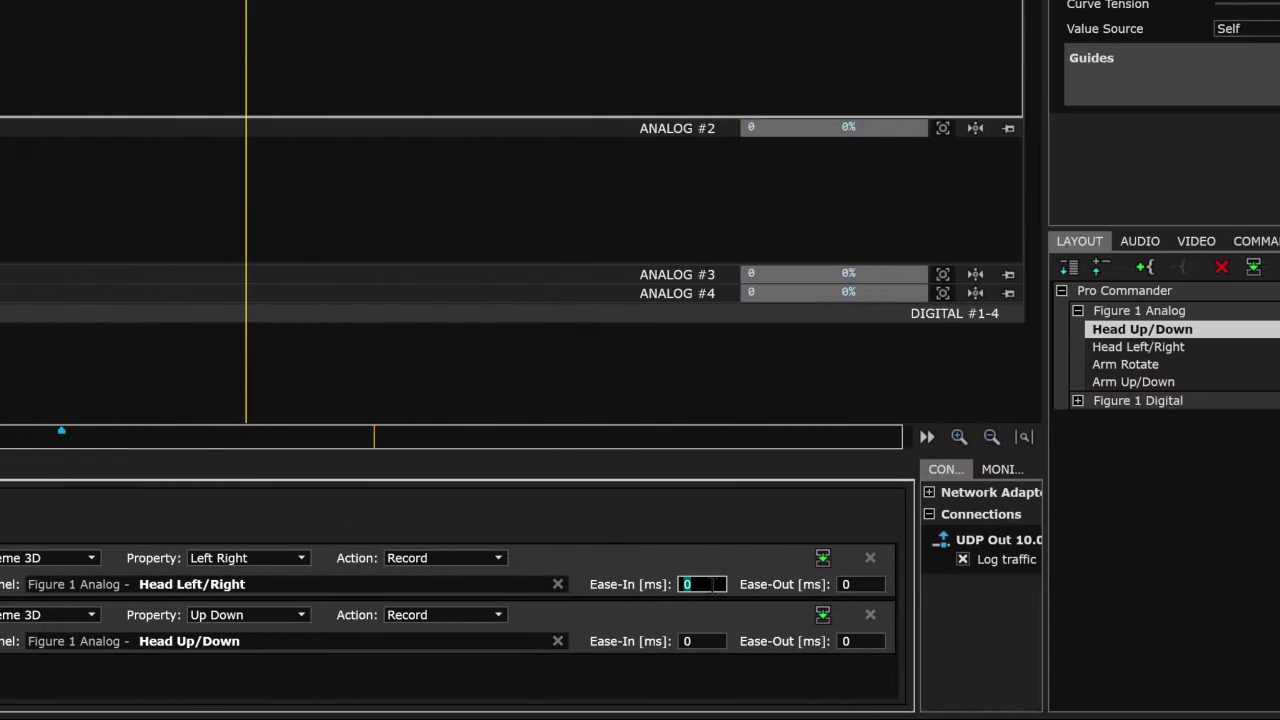
text(2)
key(Tab)
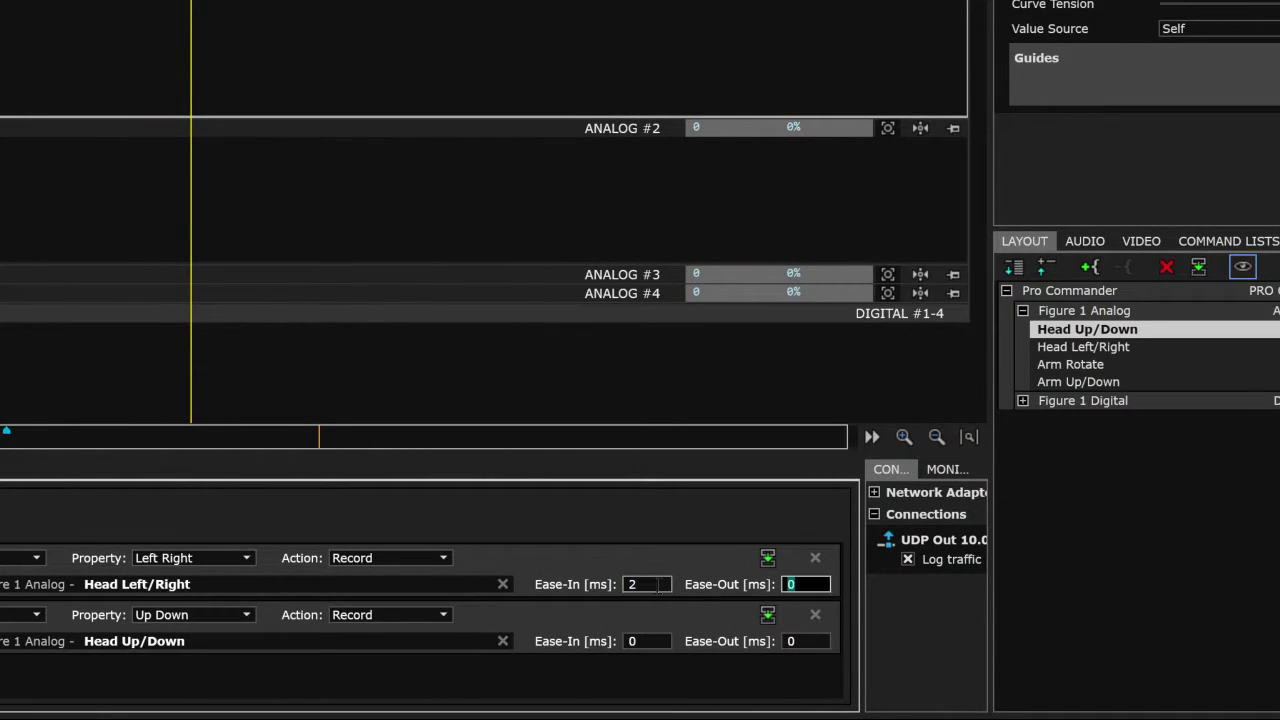
double_click(641, 641)
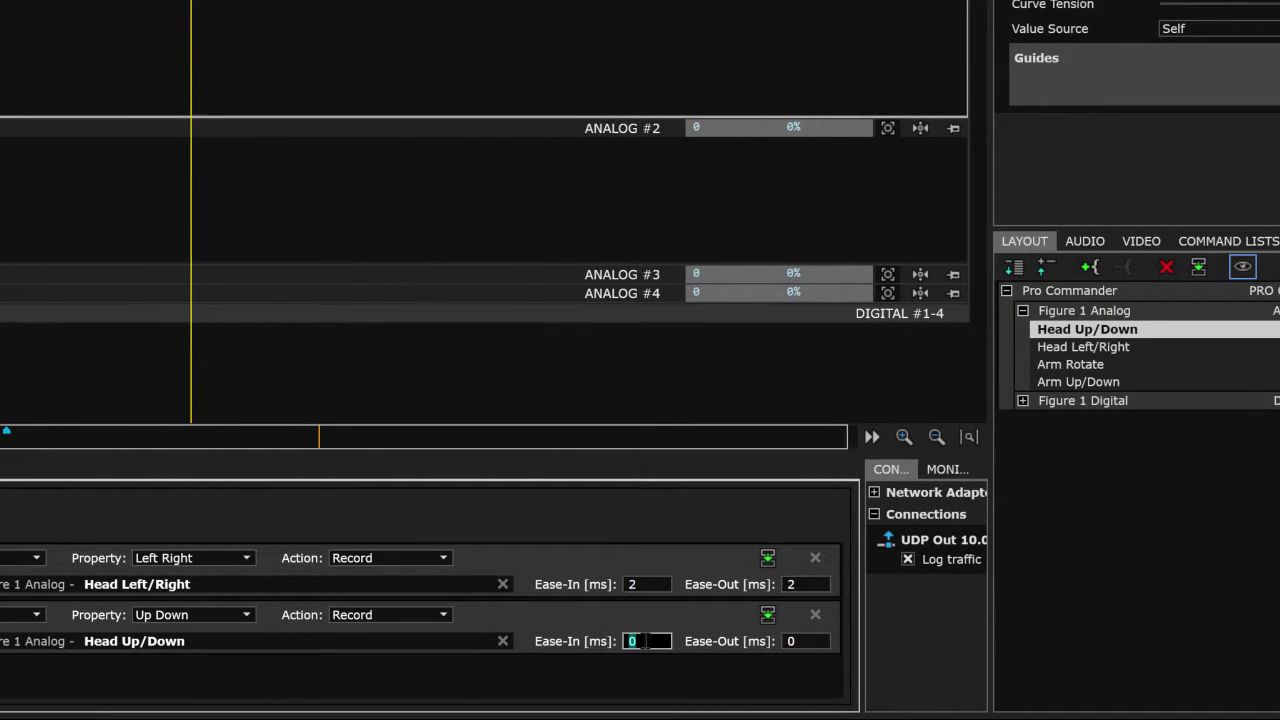
double_click(818, 644)
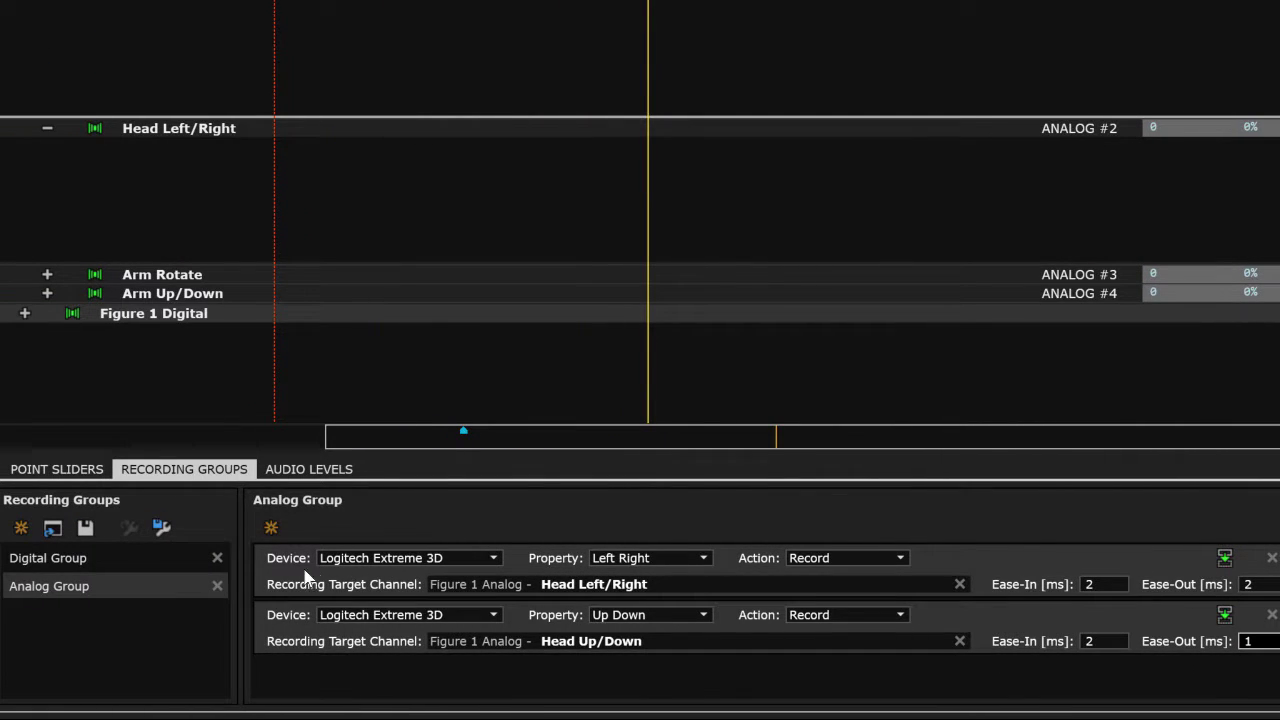
Add an Analog Group mapping that uses the Logitech Extreme 3D's Punch In property for the PunchIn action on button down.
click(271, 527)
click(686, 672)
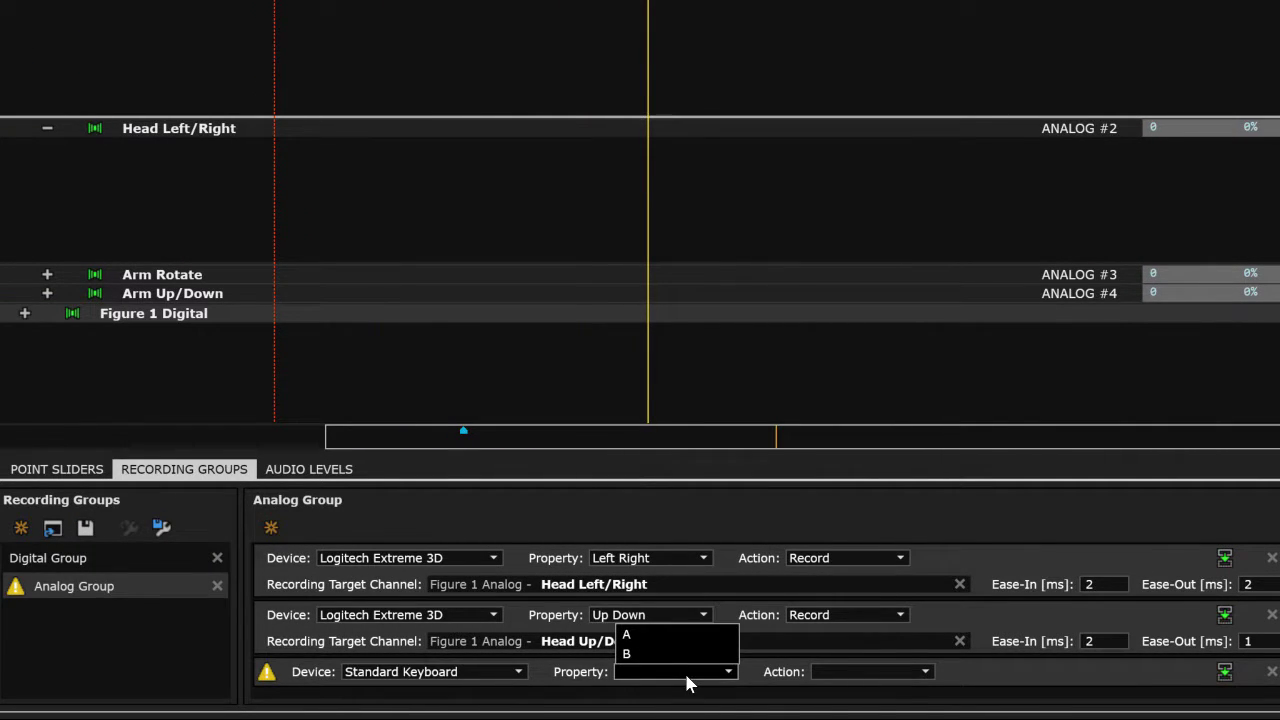
click(500, 678)
click(490, 678)
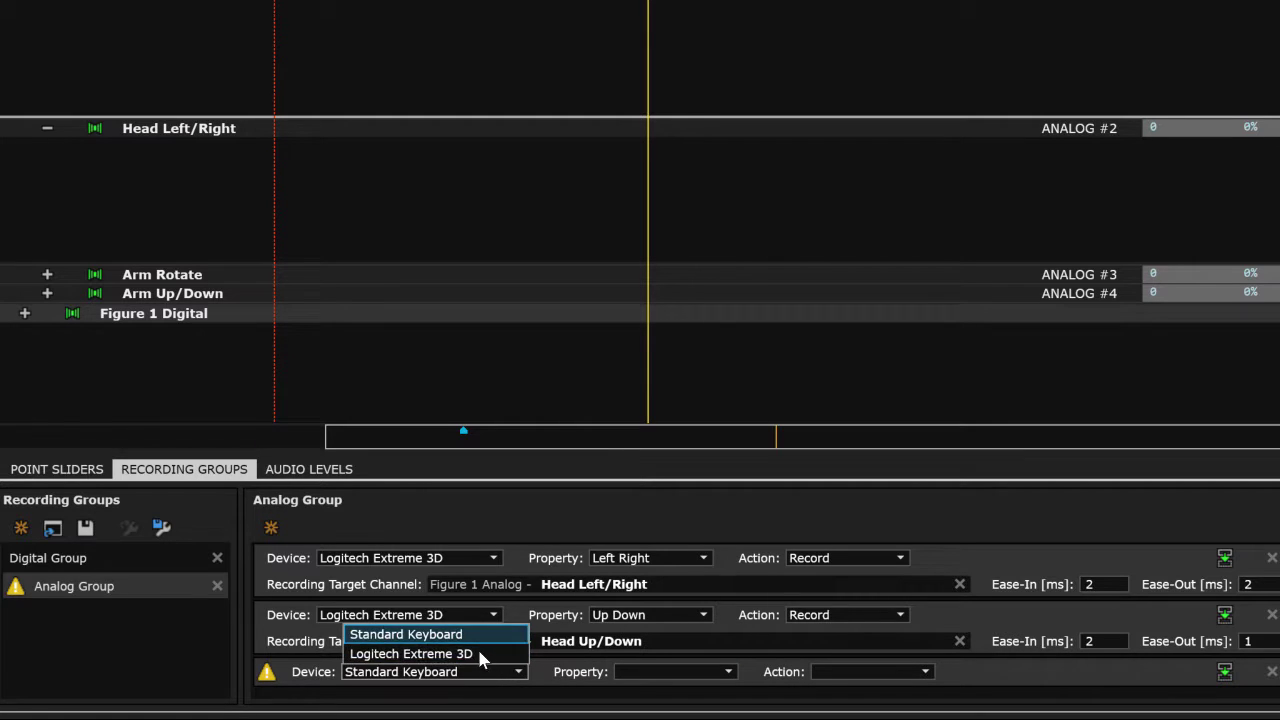
click(475, 650)
click(648, 670)
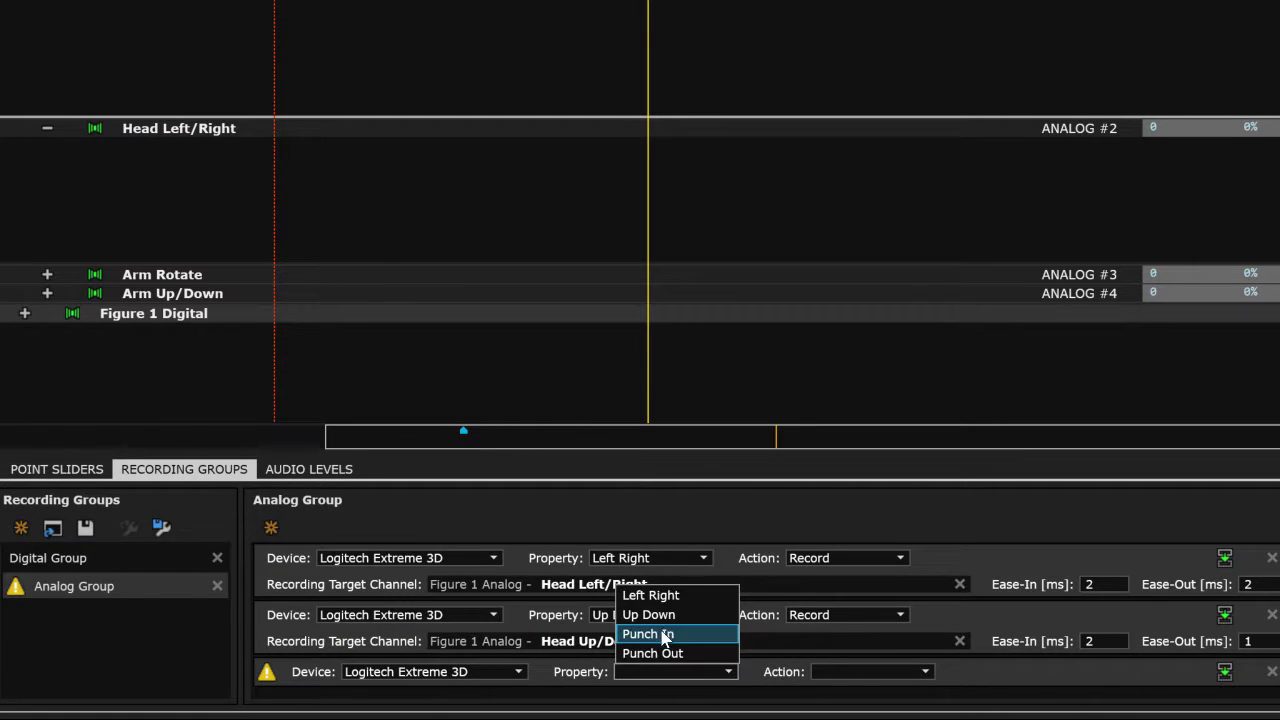
click(664, 634)
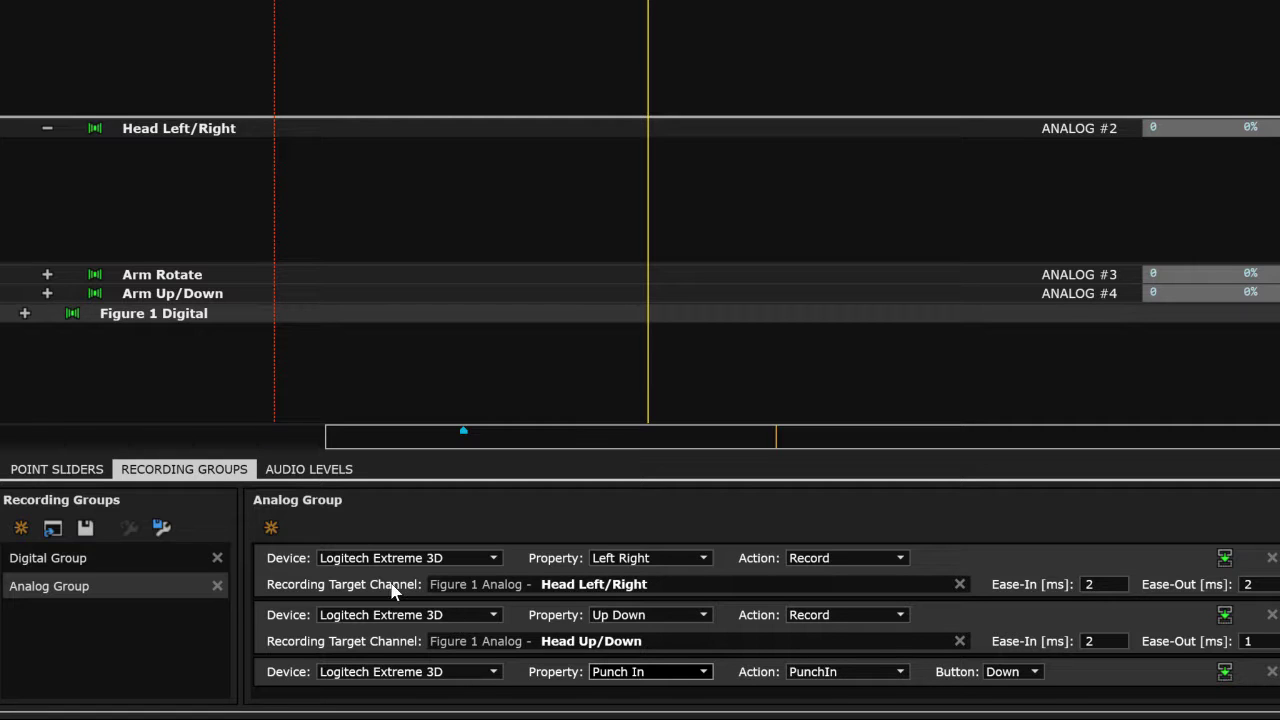
Add a fourth Analog Group mapping that assigns the PunchOut action to the Logitech Extreme 3D's Punch In property.
click(270, 533)
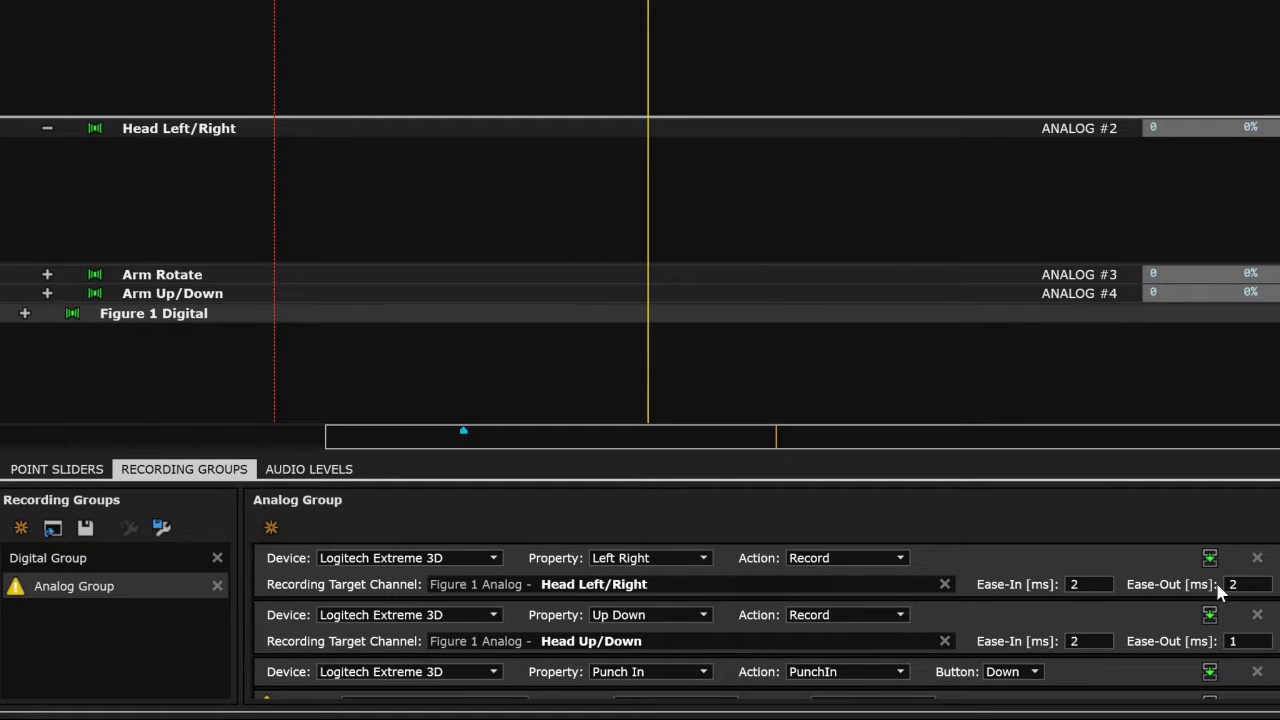
scroll(1258, 558, down, 1)
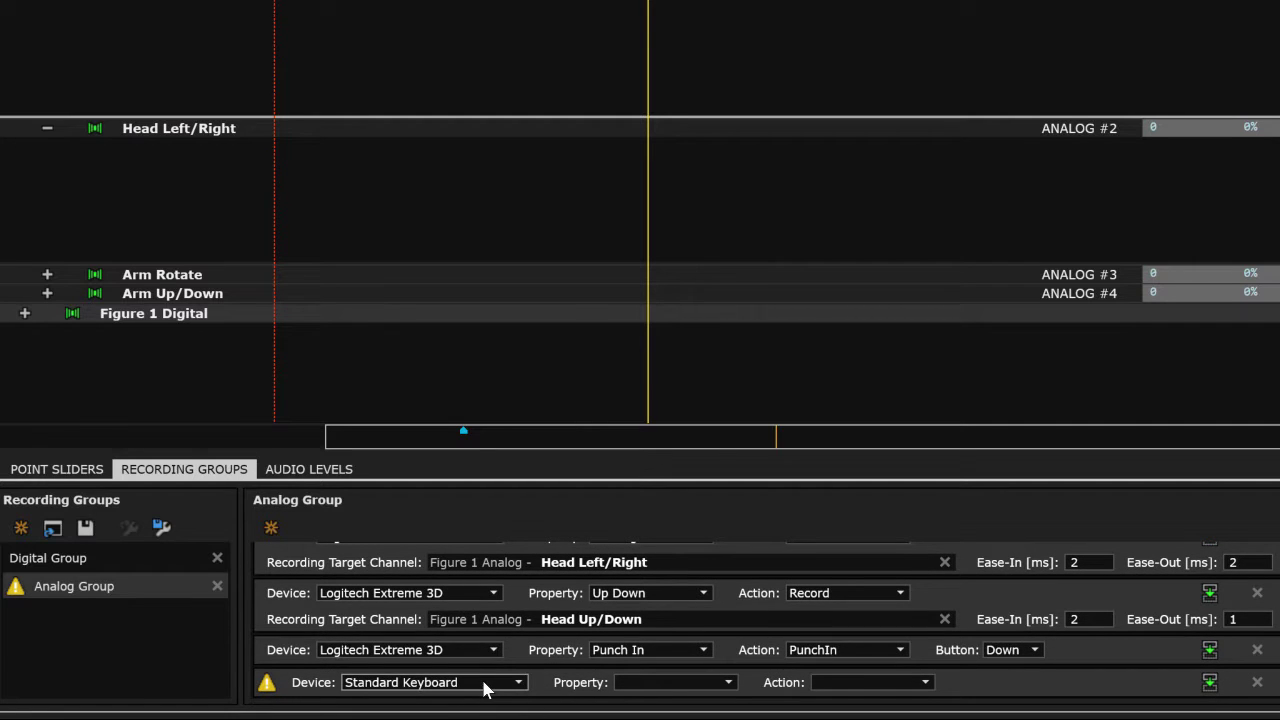
click(486, 686)
click(488, 668)
click(688, 684)
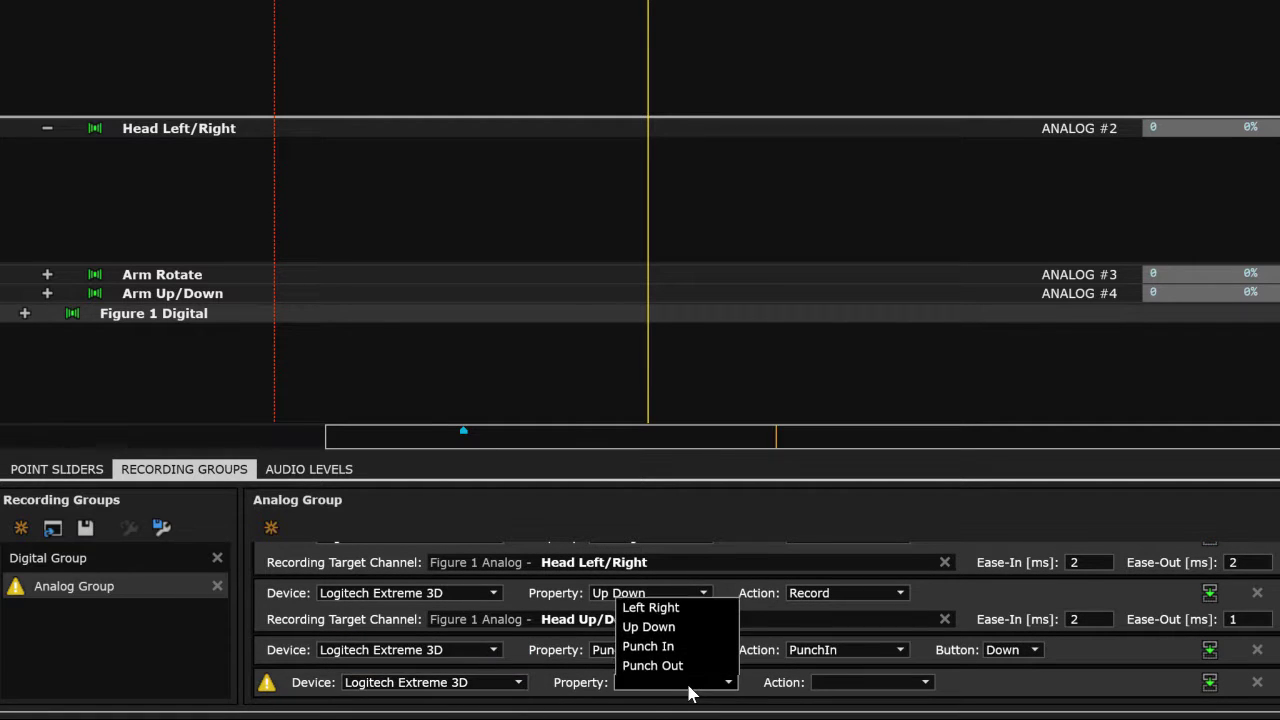
click(689, 663)
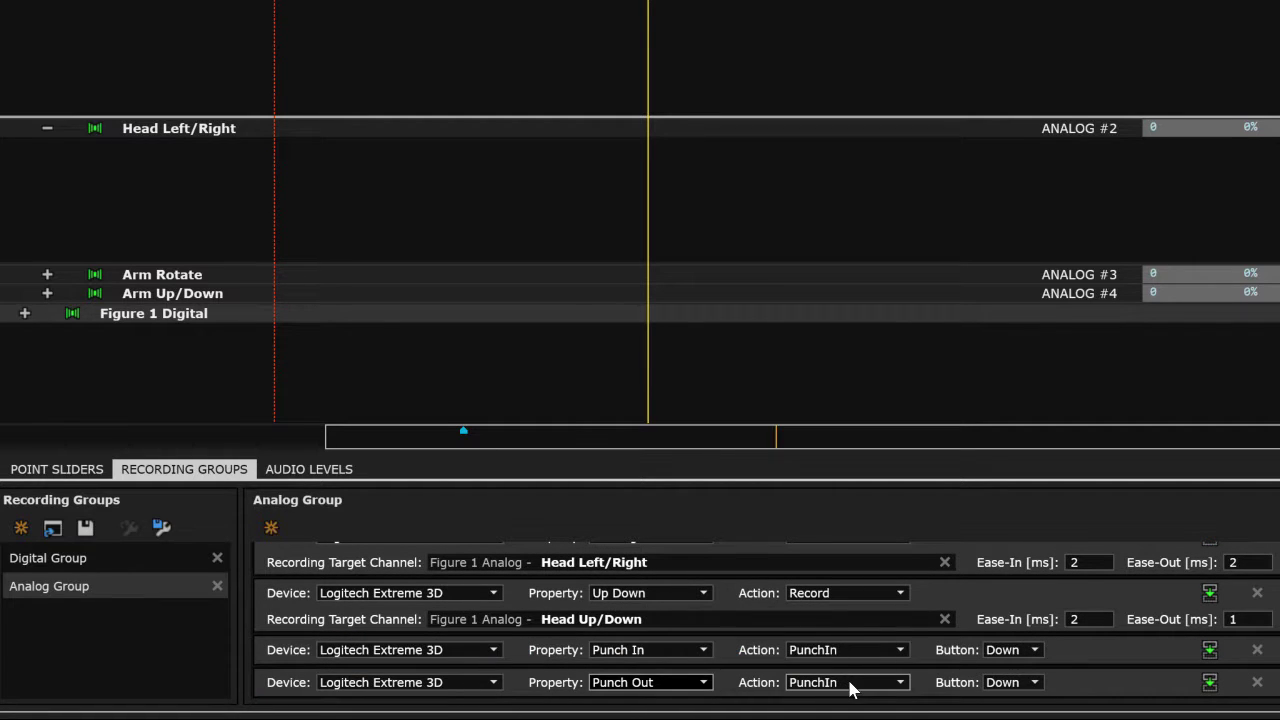
click(688, 684)
click(670, 646)
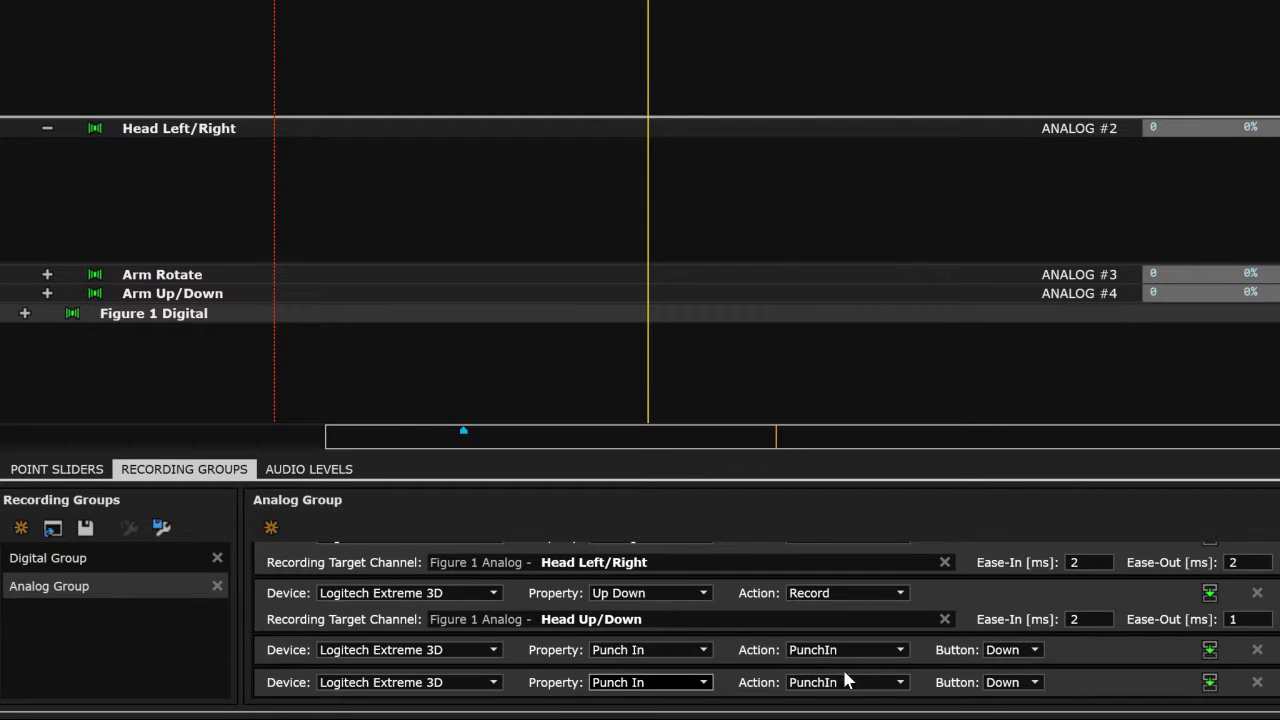
click(845, 682)
scroll(849, 574, down, 1)
click(841, 506)
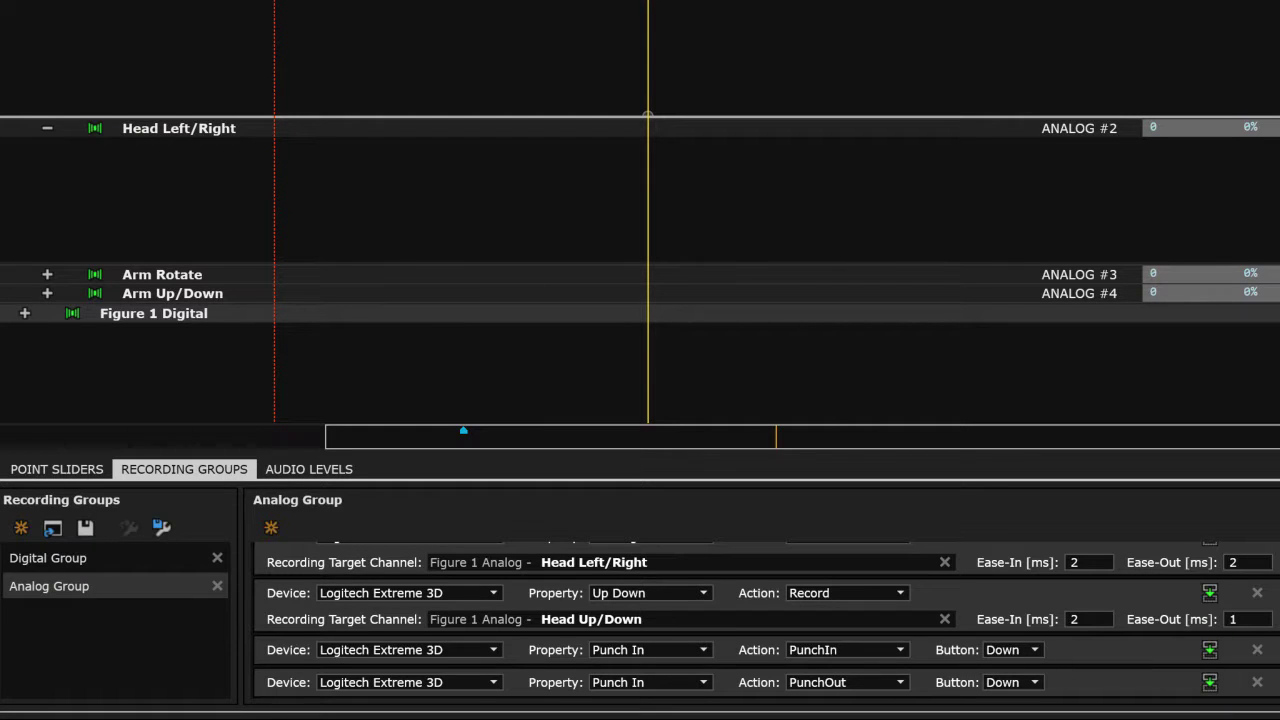
scroll(767, 620, up, 1)
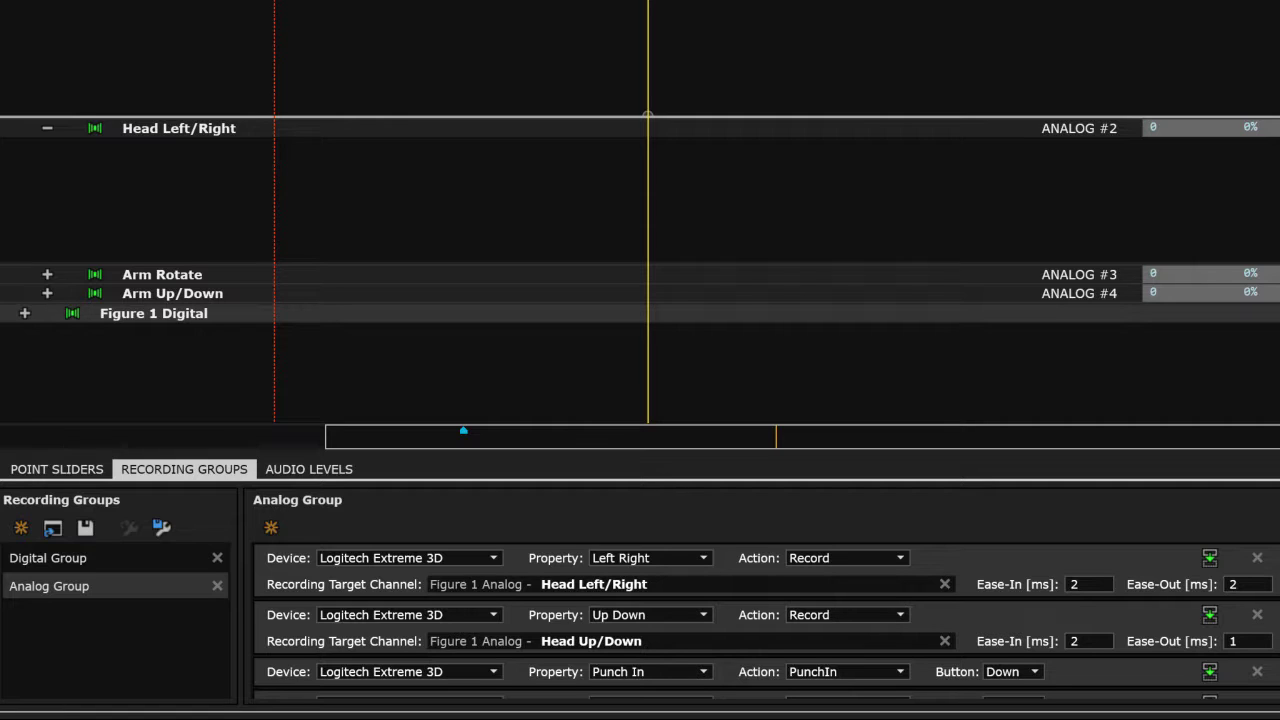
Switch the recording groups to their live view and record joystick movement onto the two head channels from the timeline's start.
click(47, 274)
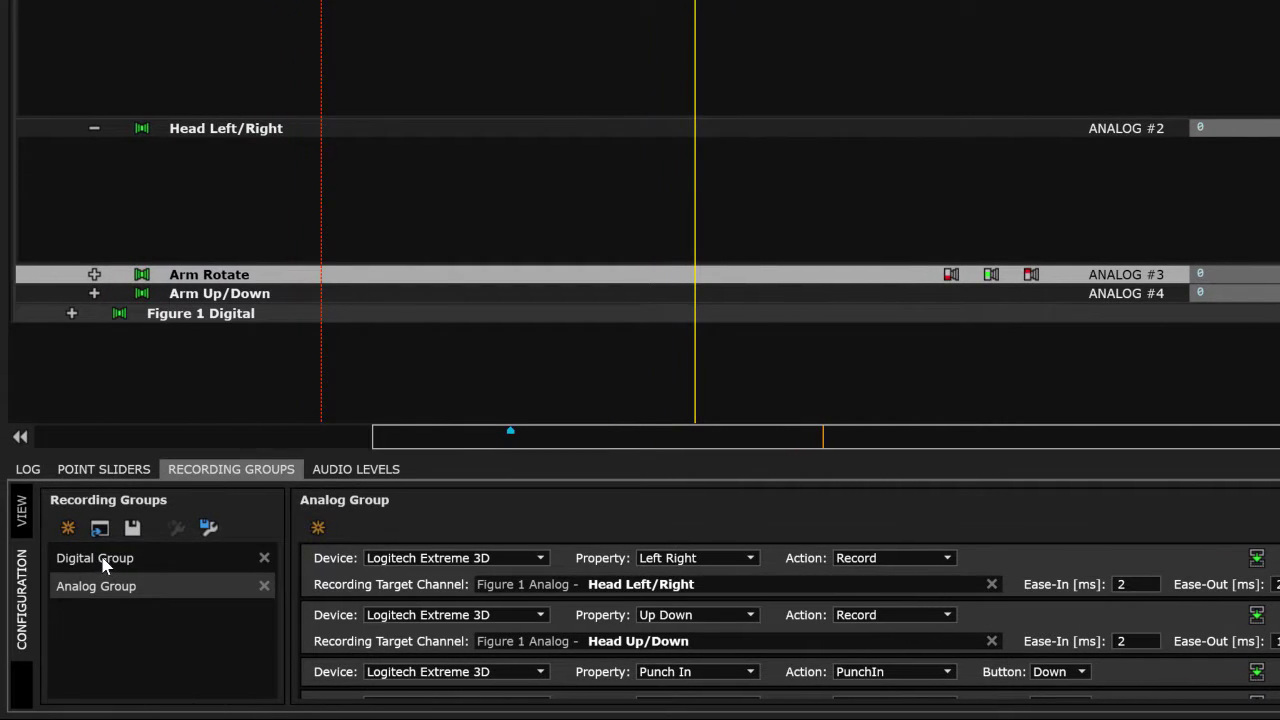
click(26, 514)
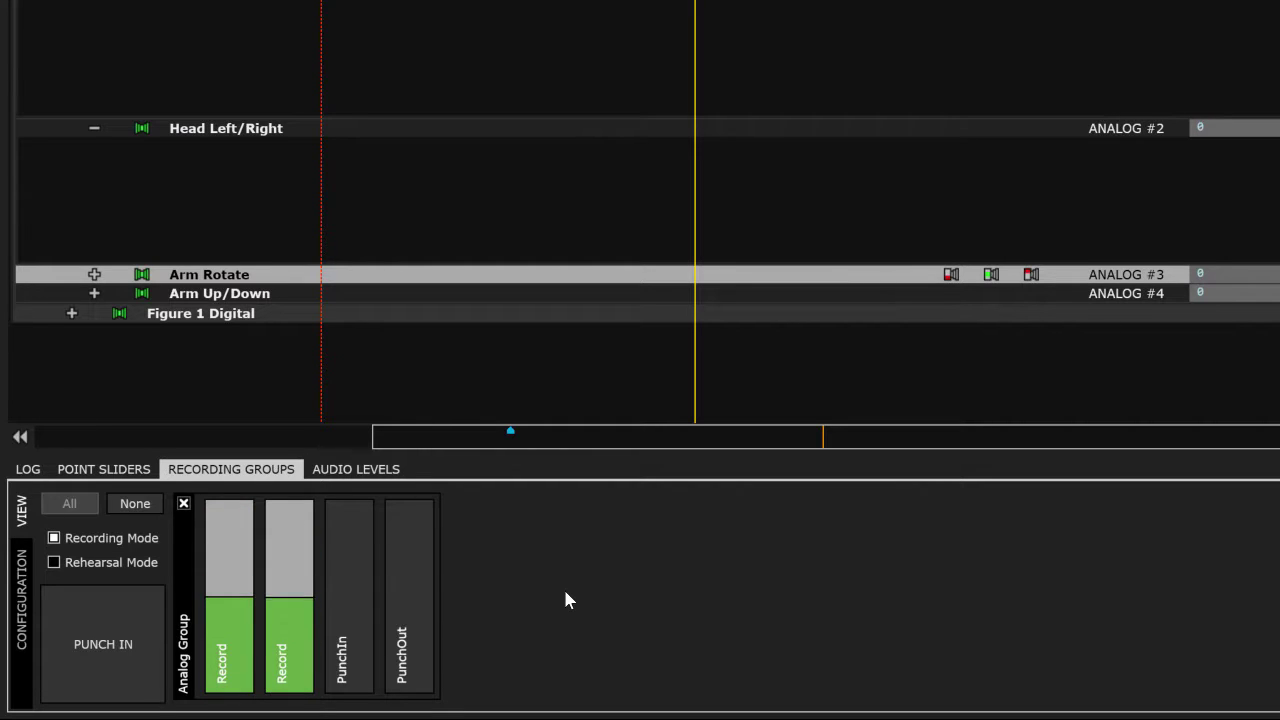
key(space)
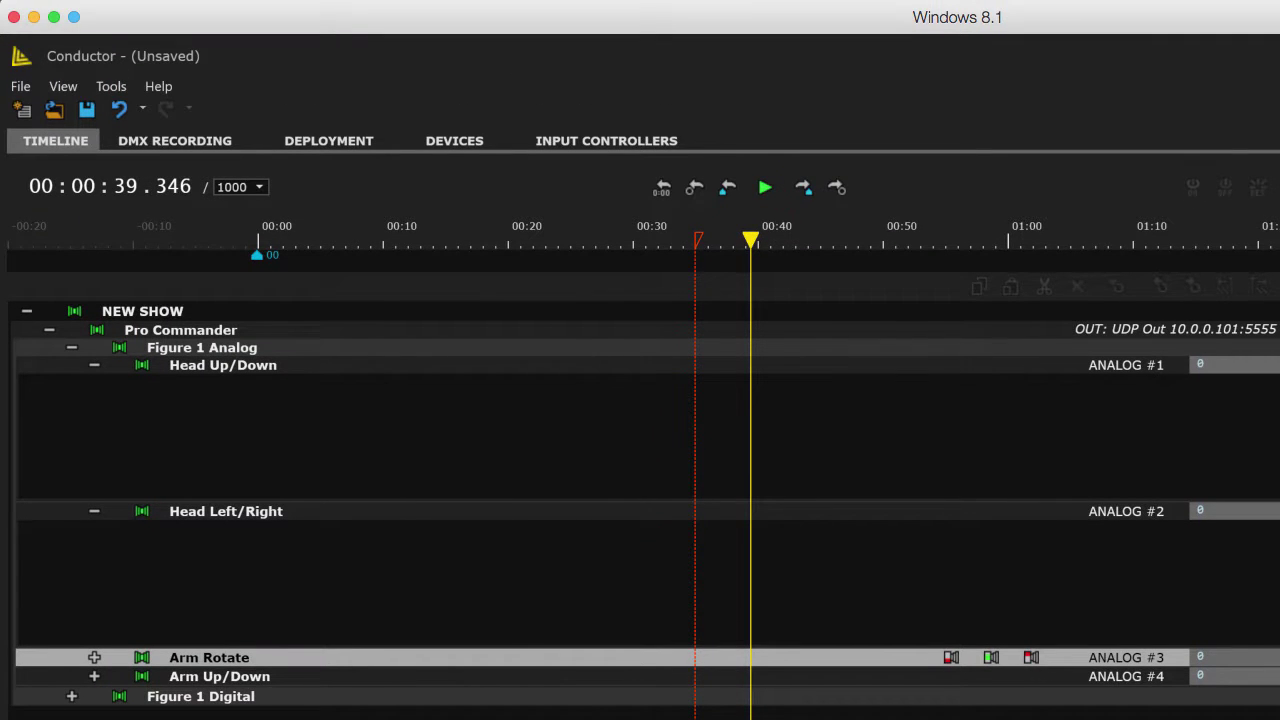
drag(757, 262, 260, 293)
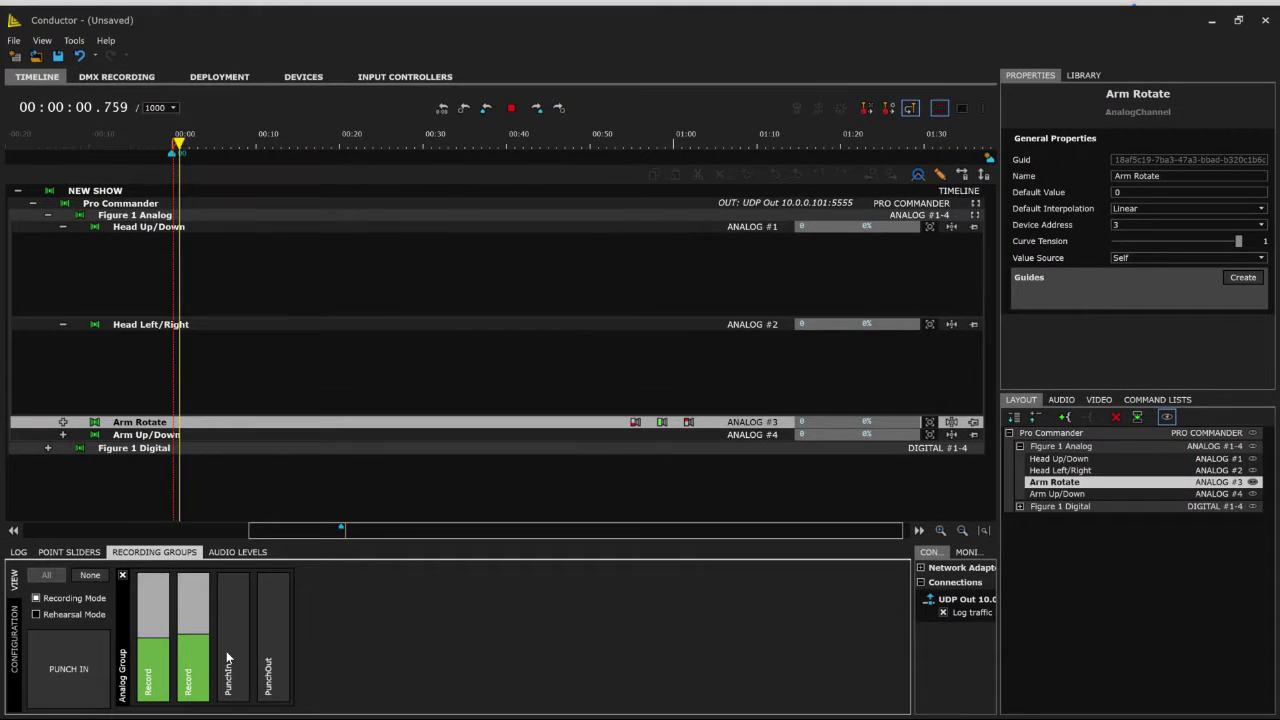
click(228, 658)
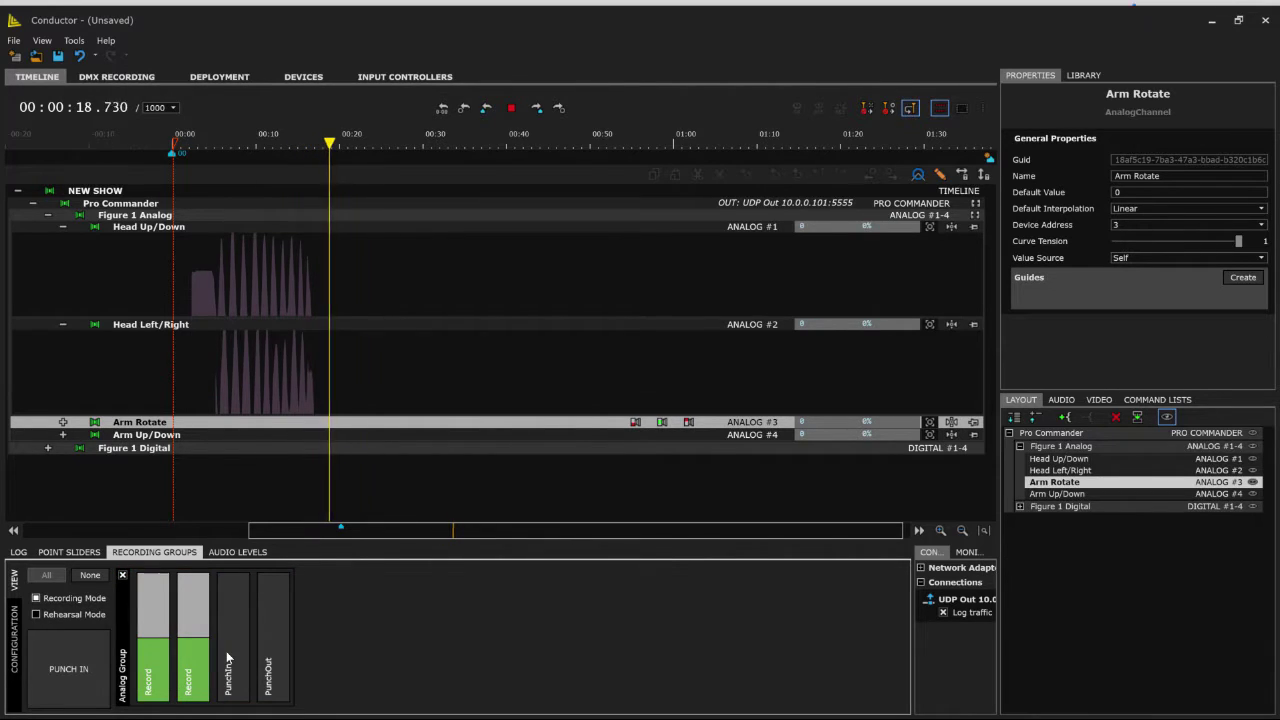
Inspect the recorded points of Head Left/Right and Head Up/Down, moving the playhead to about 5.6 seconds.
click(259, 365)
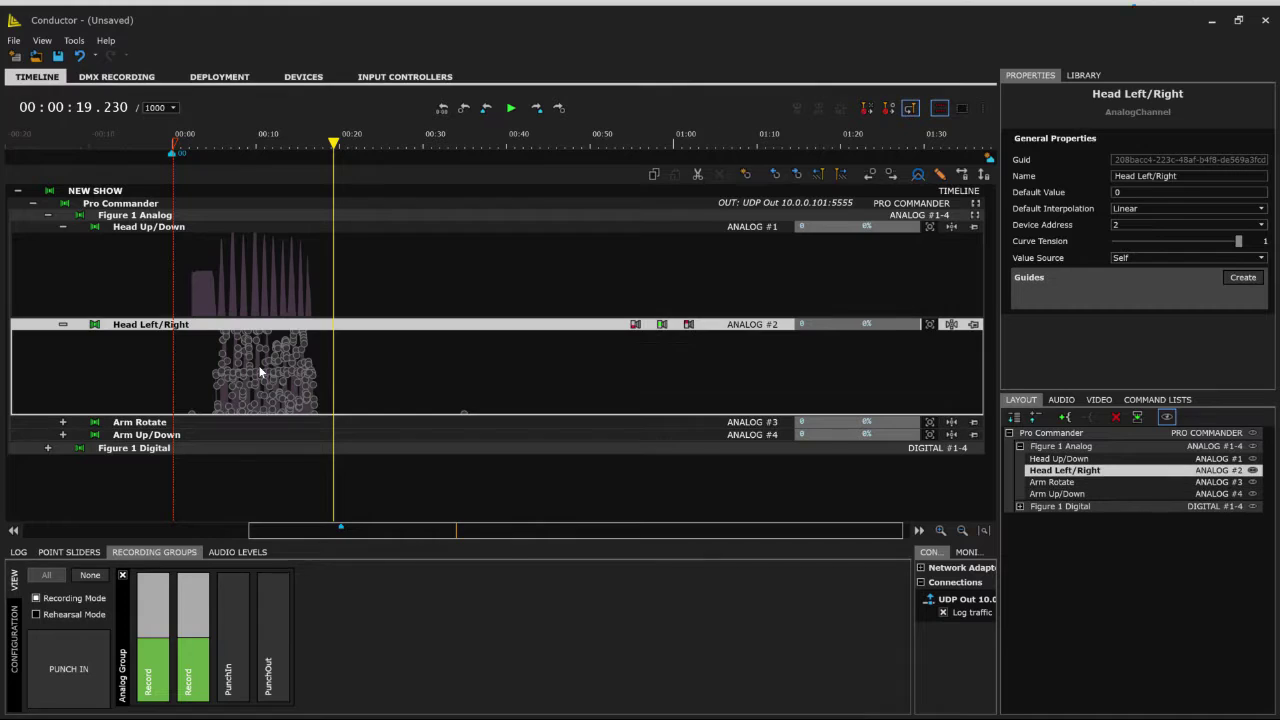
click(292, 270)
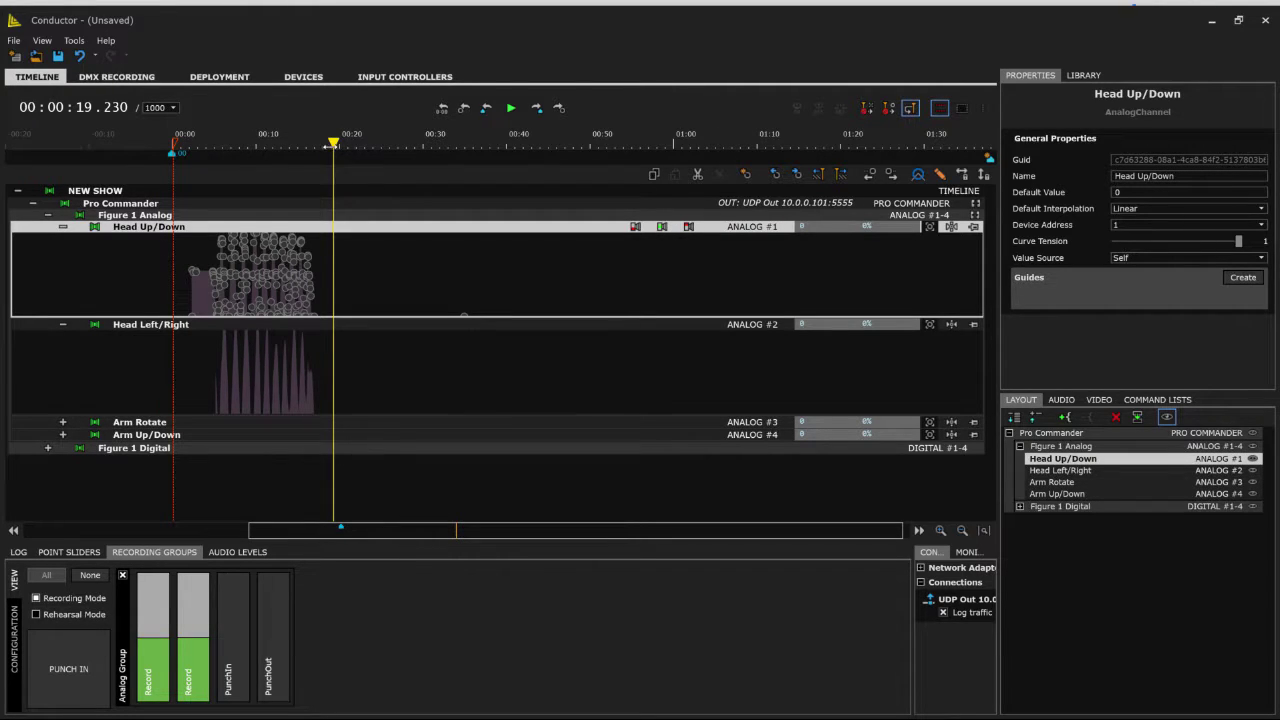
drag(334, 142, 219, 142)
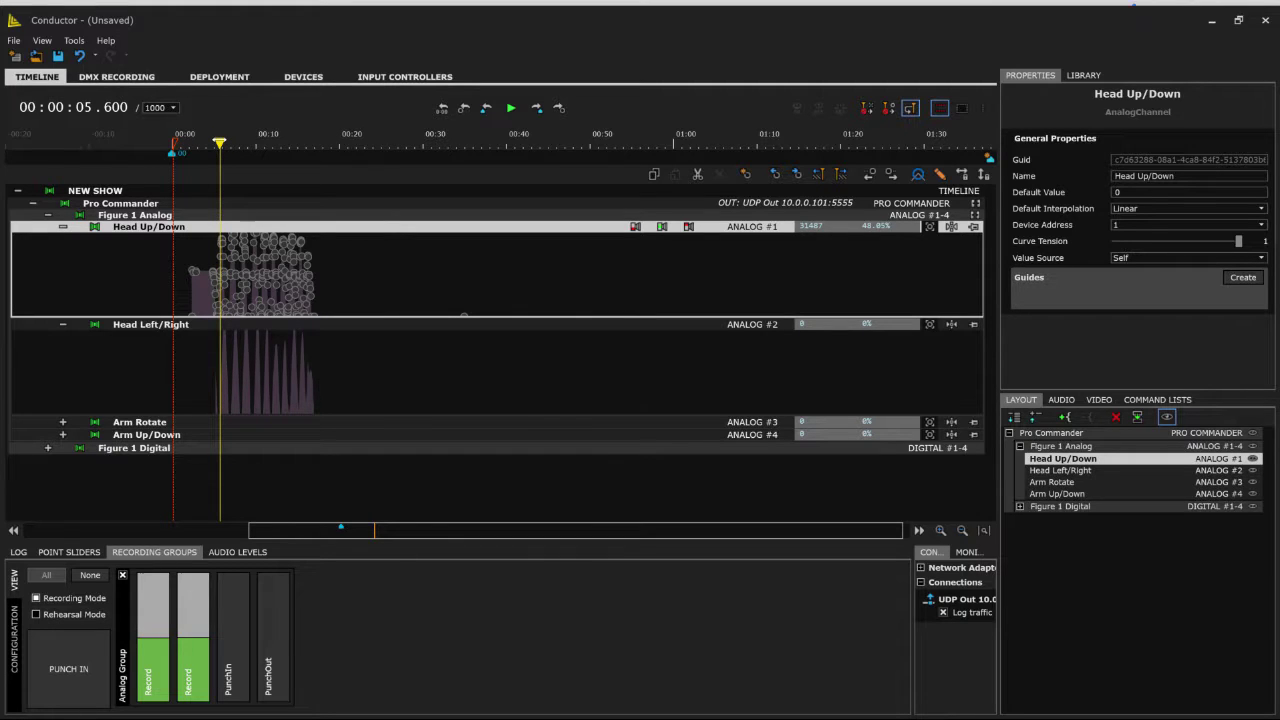
Play from about 5.6 seconds and punch in new joystick movement over both head channels, stopping at about 15.3 seconds, and inspect the result.
key(space)
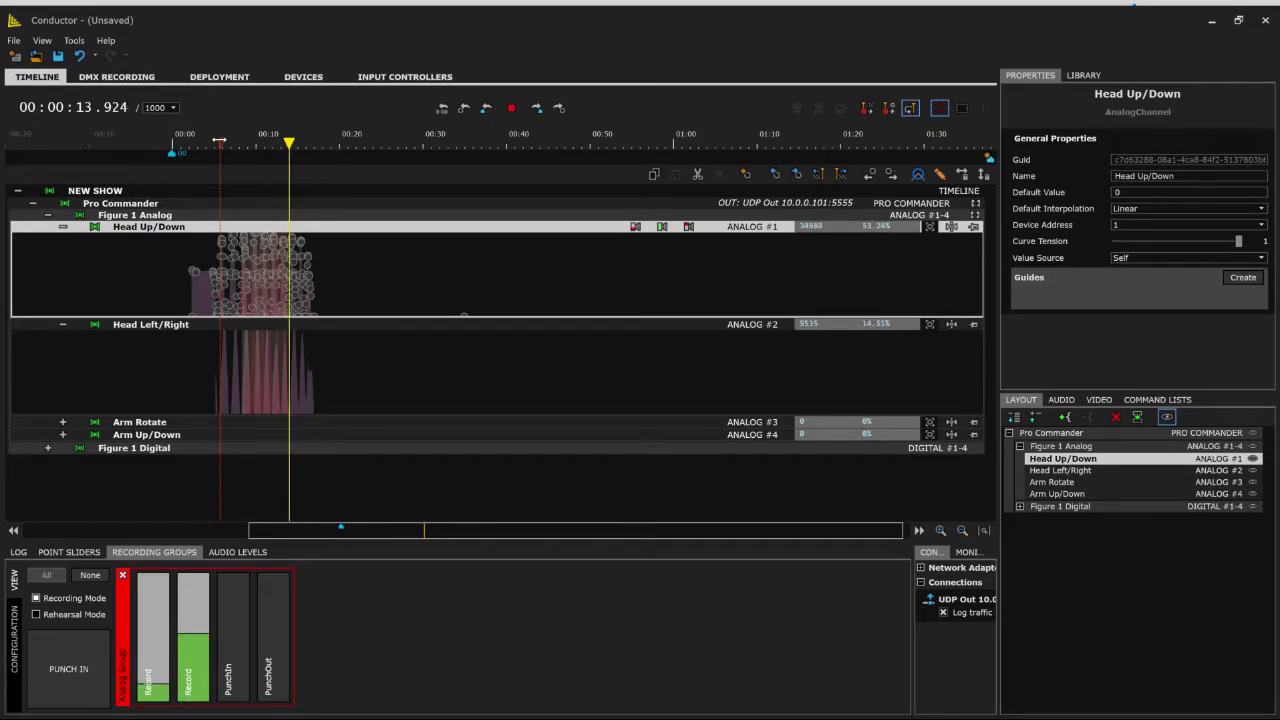
key(space)
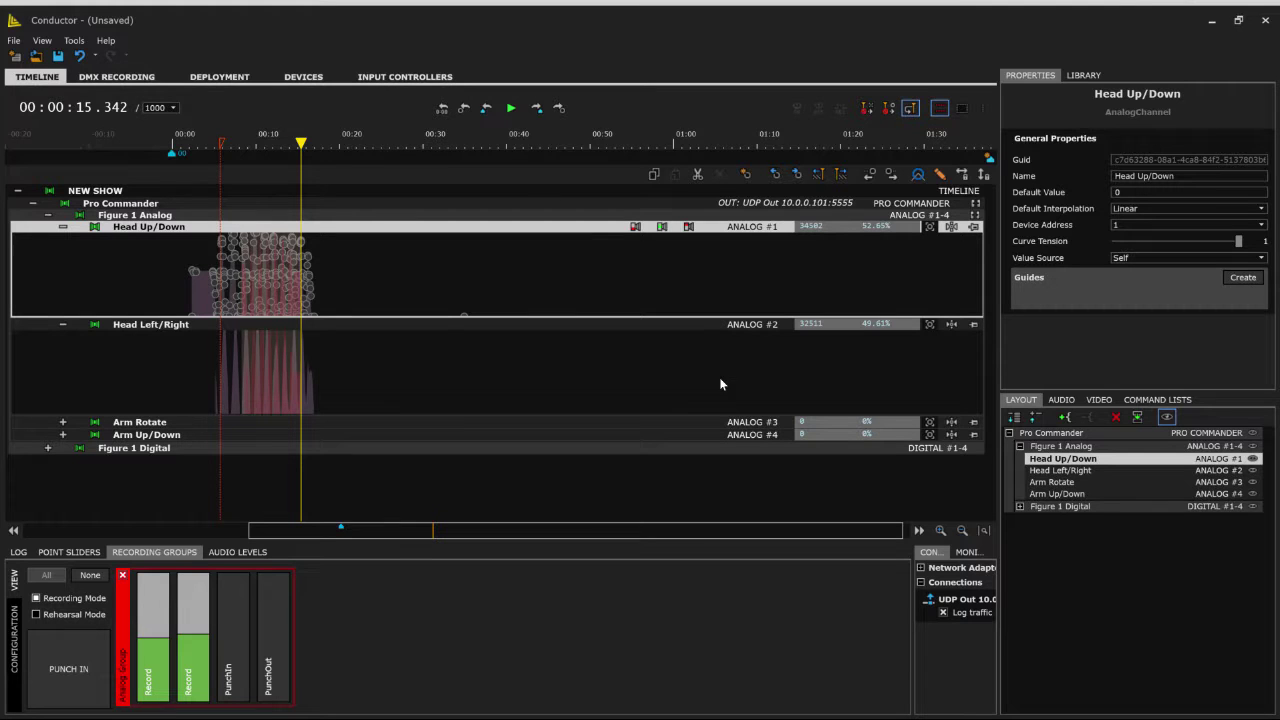
click(942, 531)
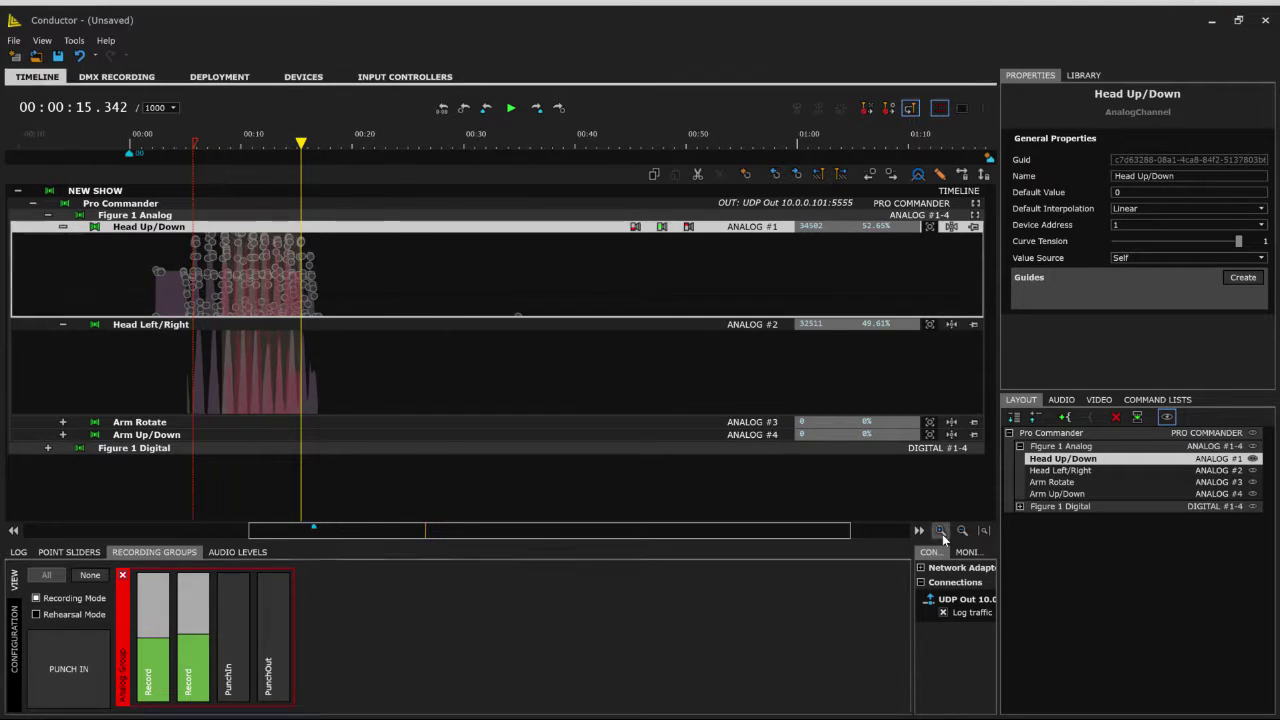
click(942, 531)
click(942, 531)
click(942, 531)
click(942, 531)
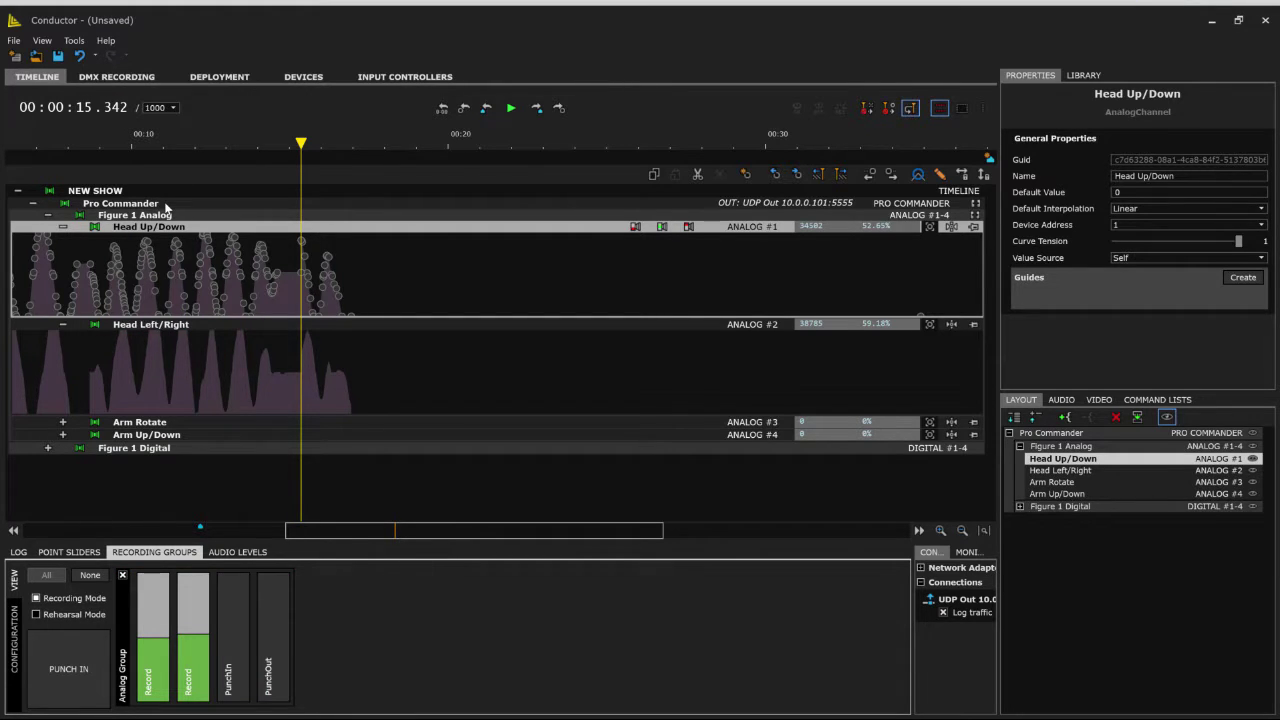
Check the undo history and undo the last recording of points on the head channels.
click(95, 56)
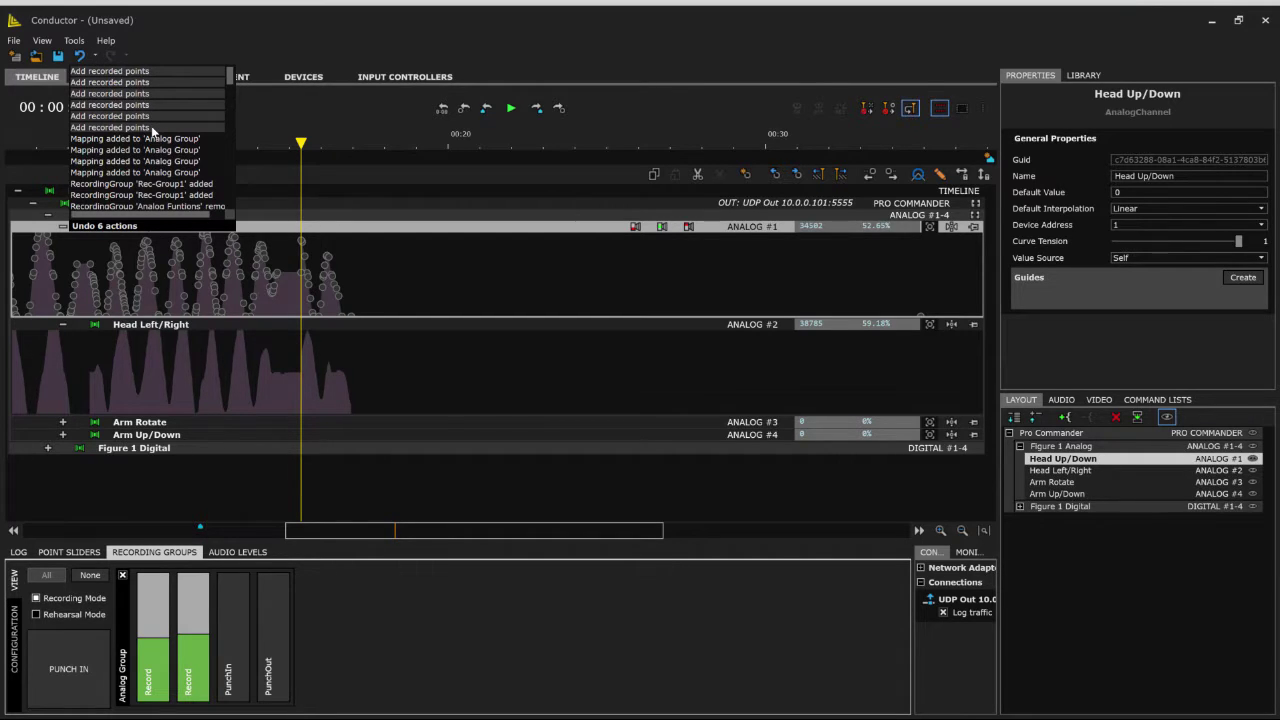
click(146, 52)
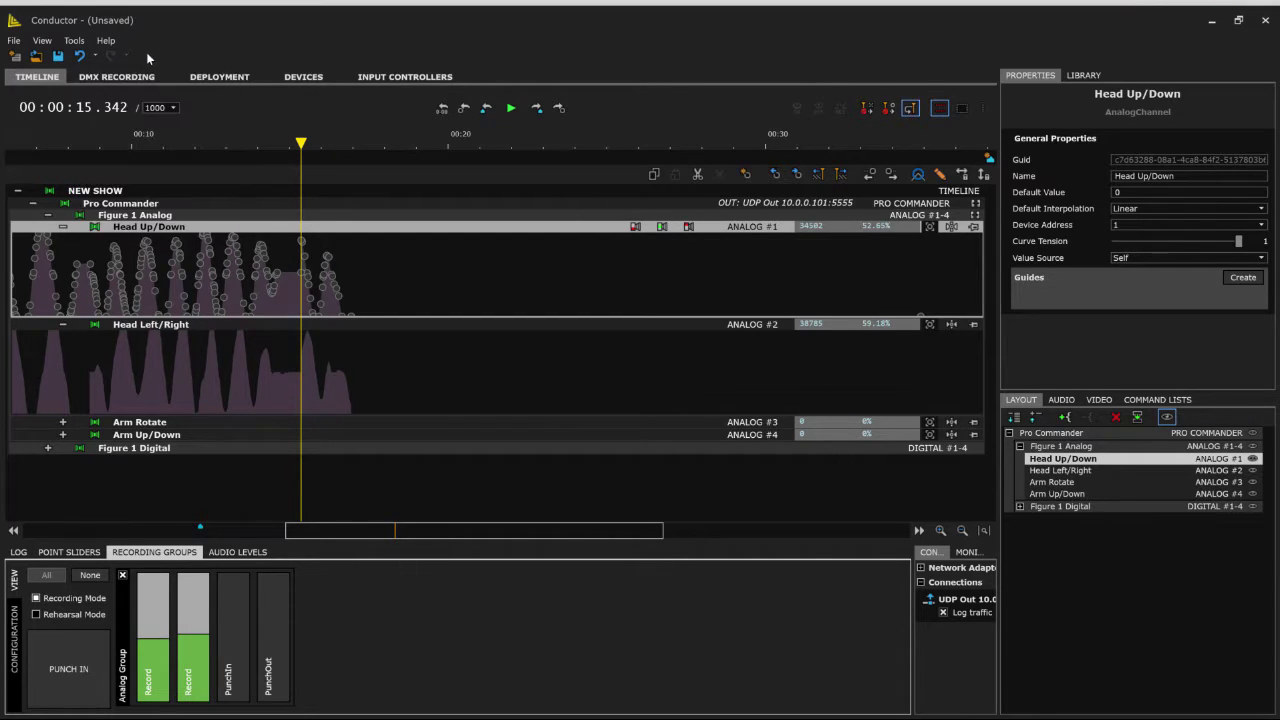
click(81, 57)
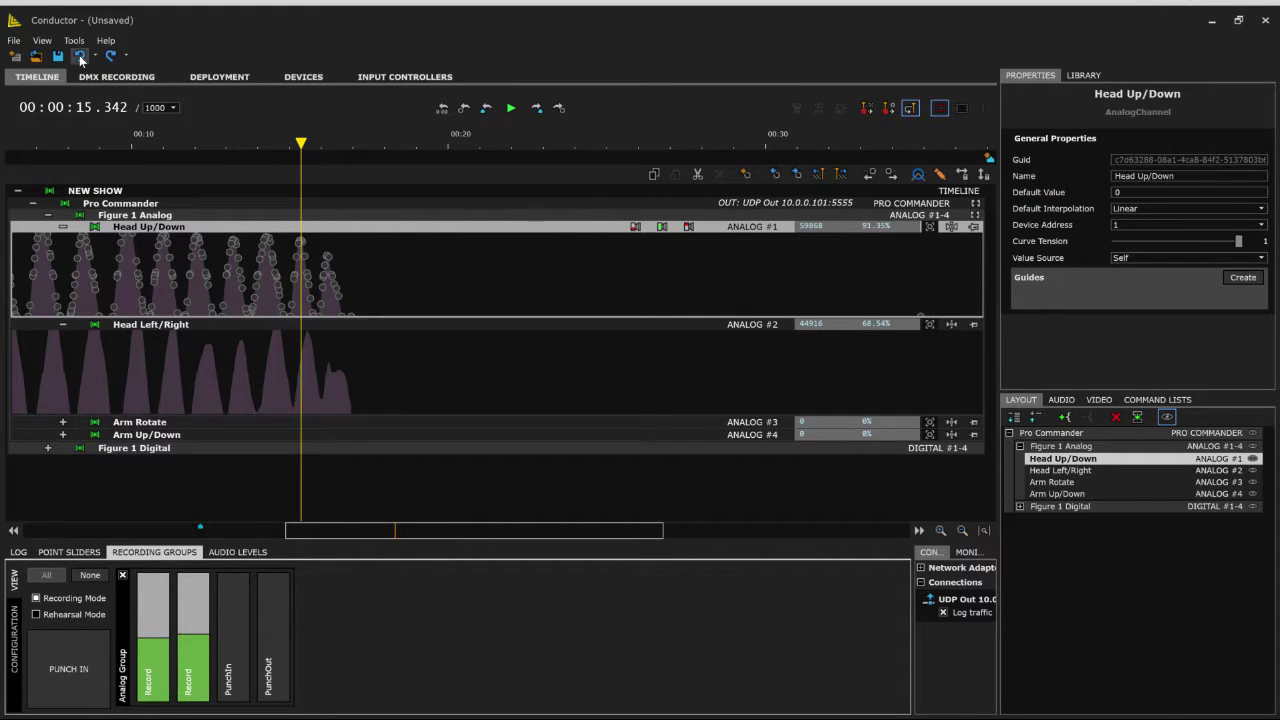
click(962, 530)
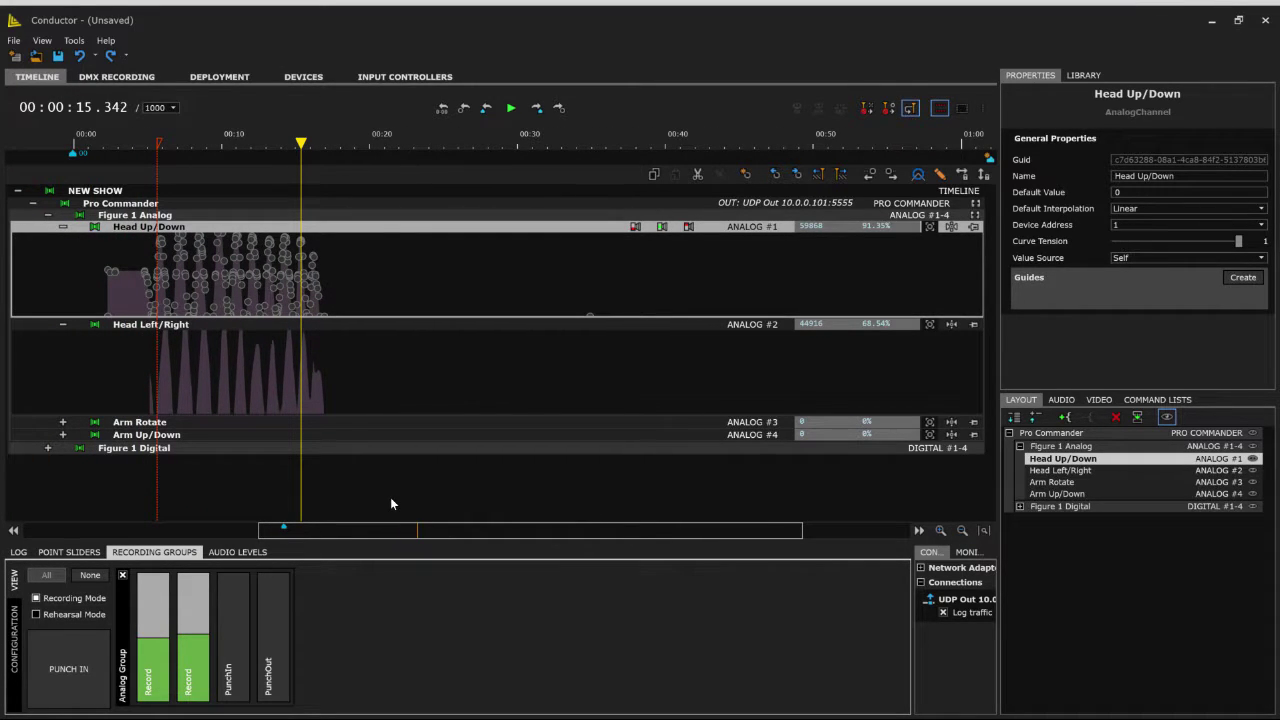
Add a Digital Group mapping that uses the Logitech Extreme 3D's Punch In property with the Record action on button down.
click(14, 636)
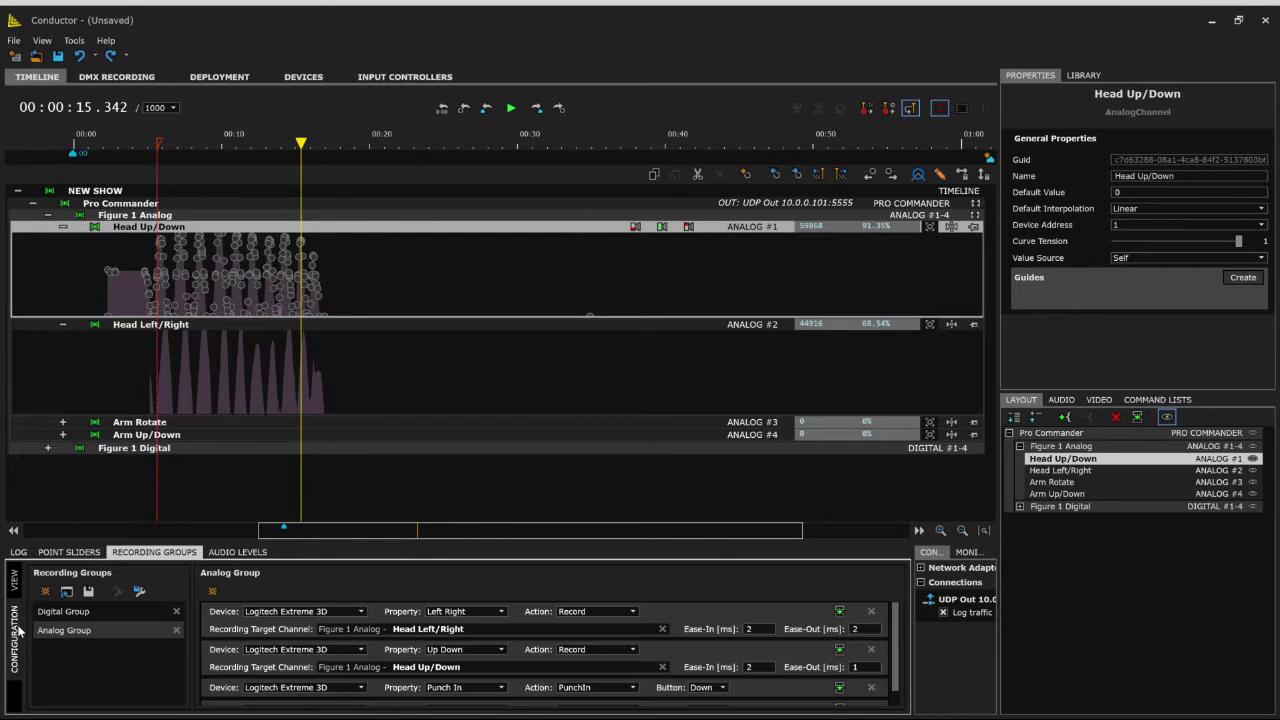
click(88, 613)
click(212, 591)
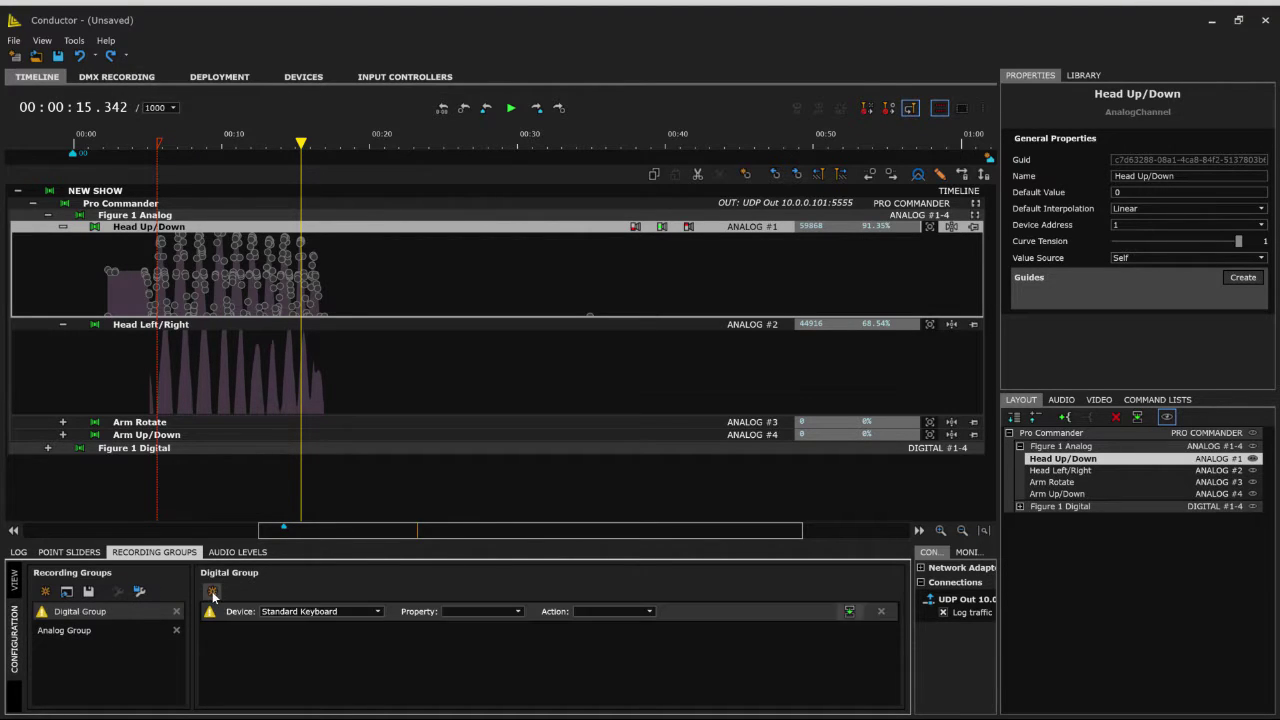
click(337, 612)
click(340, 637)
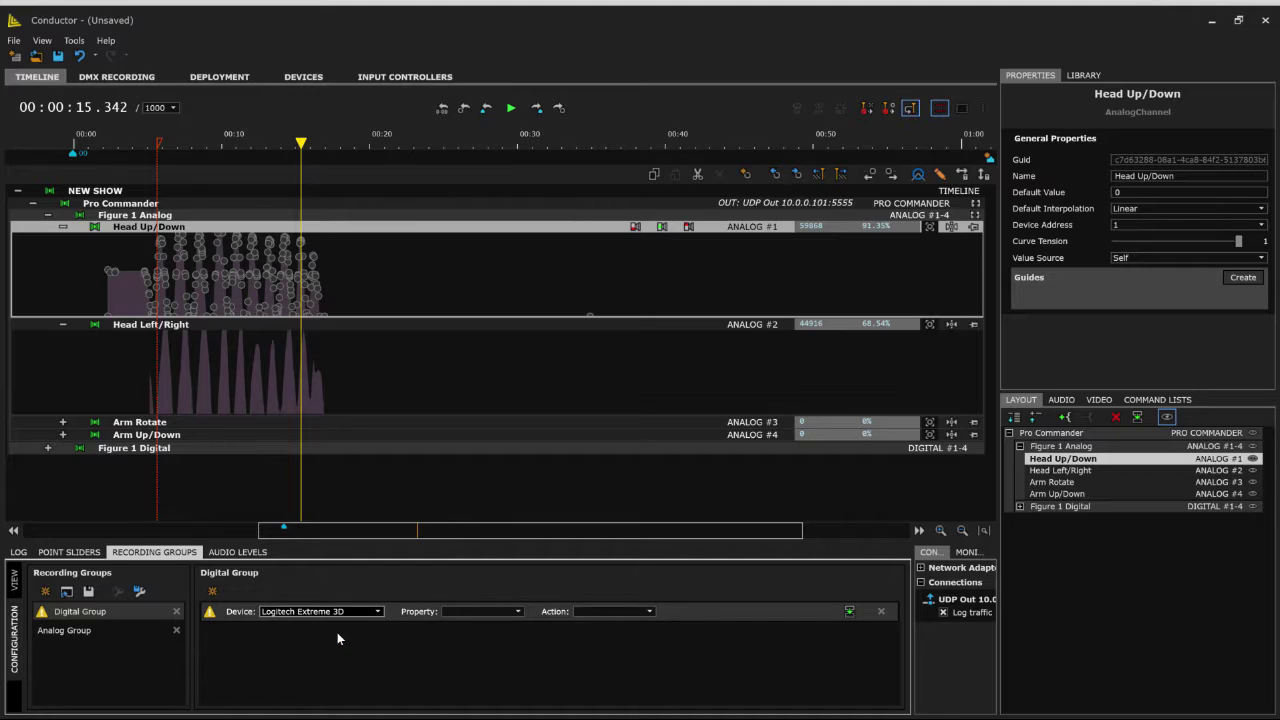
click(458, 611)
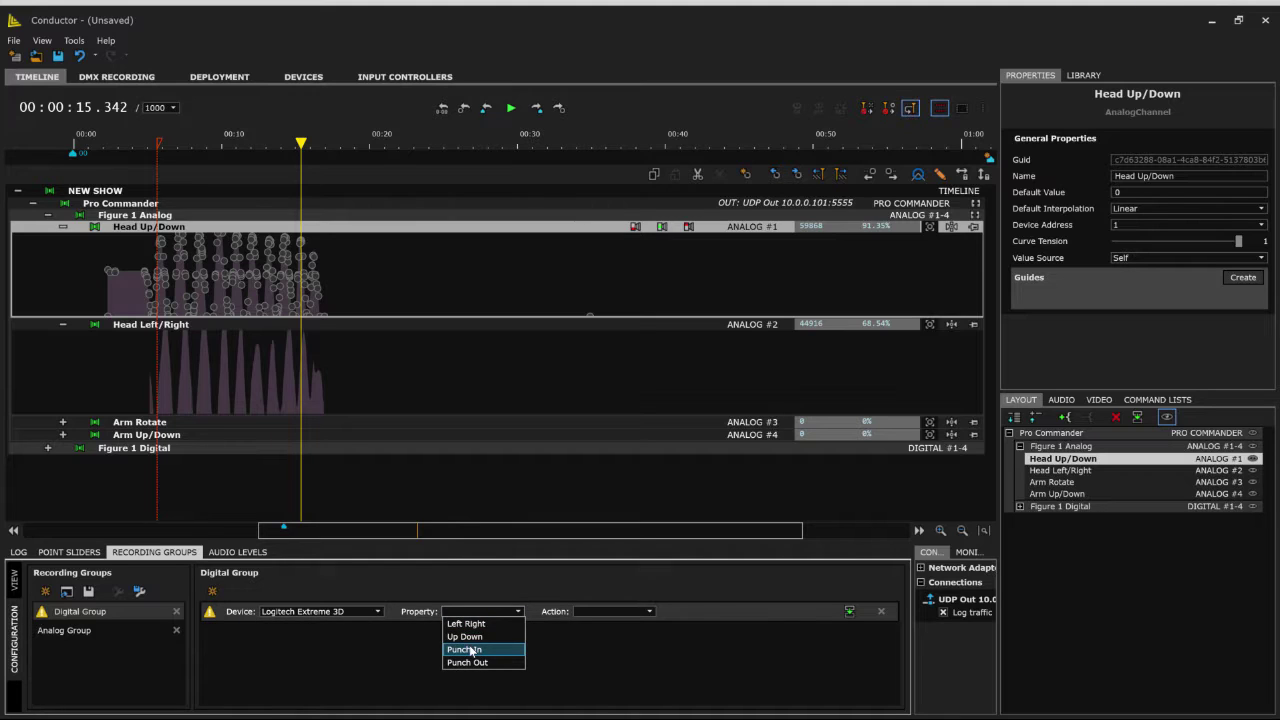
click(469, 648)
click(631, 612)
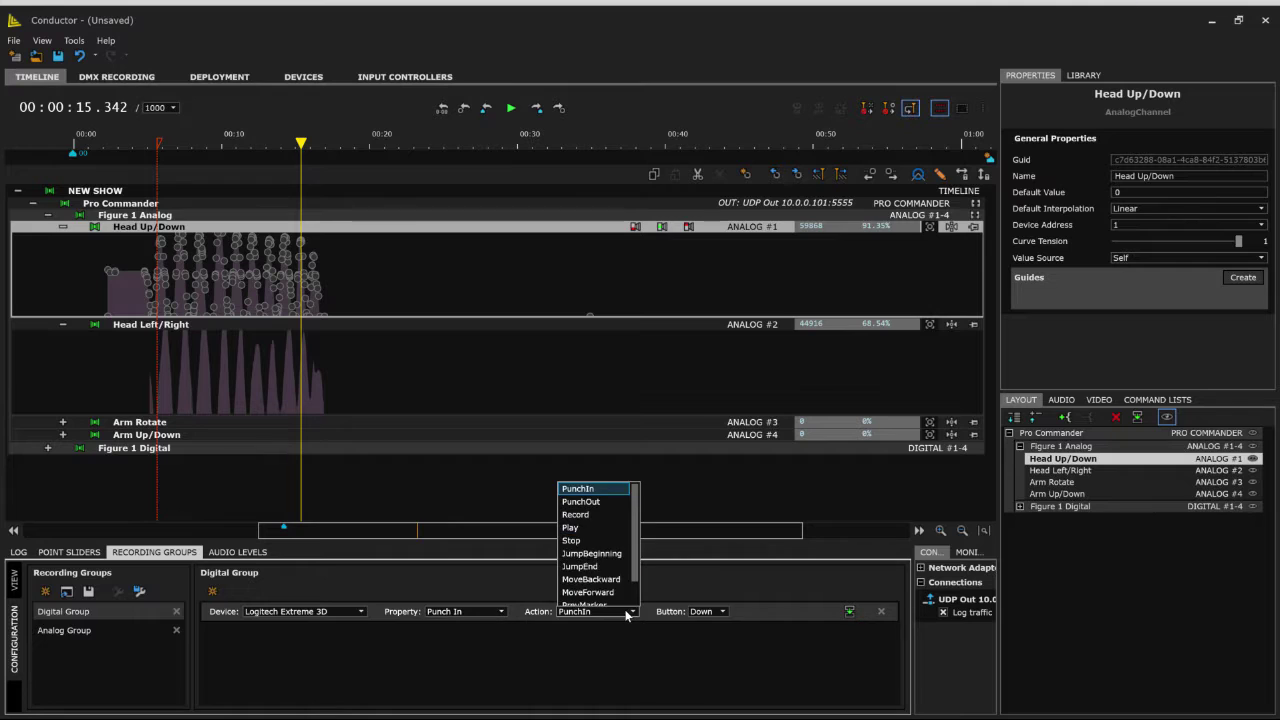
click(594, 503)
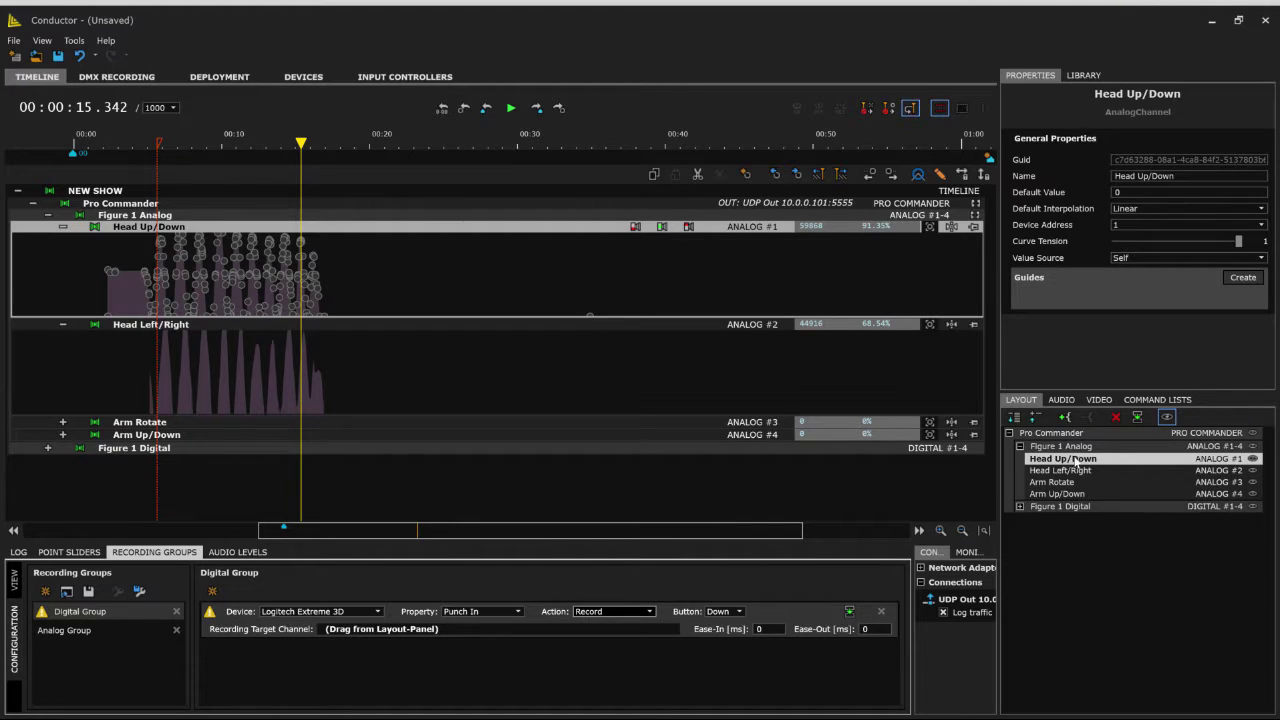
Assign the Figure 1 Digital channel Eye Blink as the Digital Group mapping's recording target.
double_click(1029, 507)
click(1056, 521)
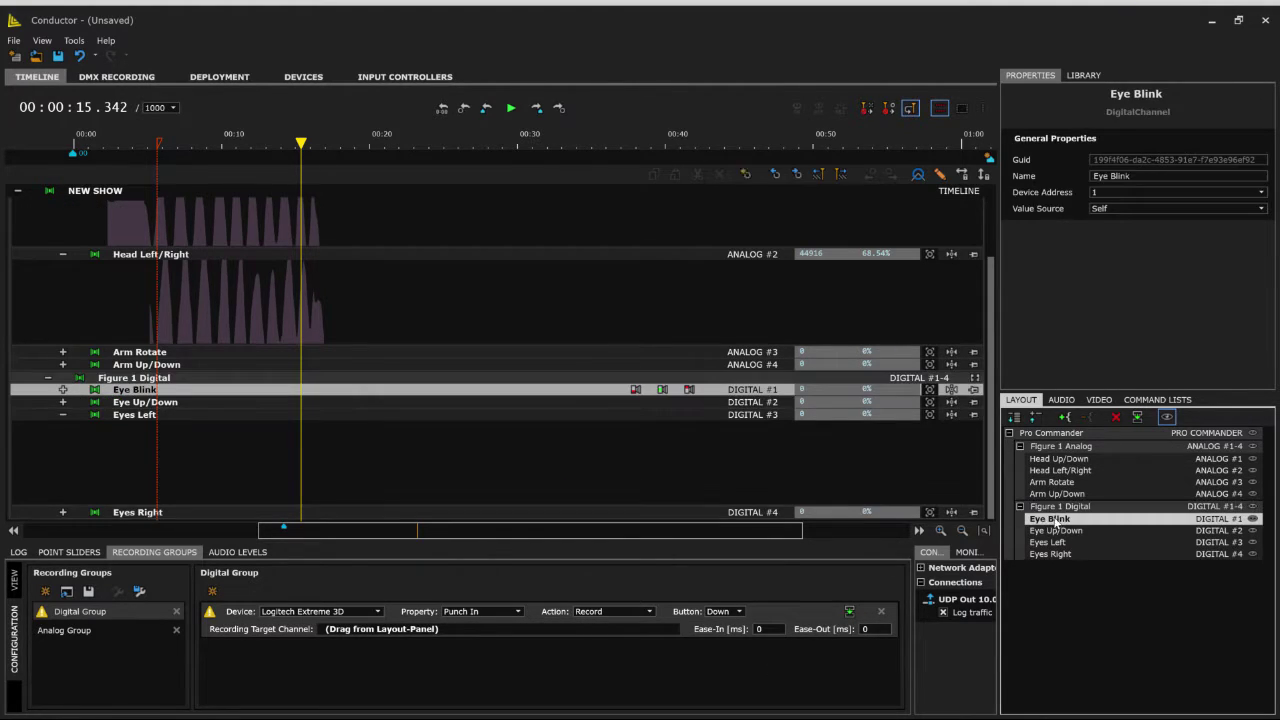
drag(1057, 524, 397, 624)
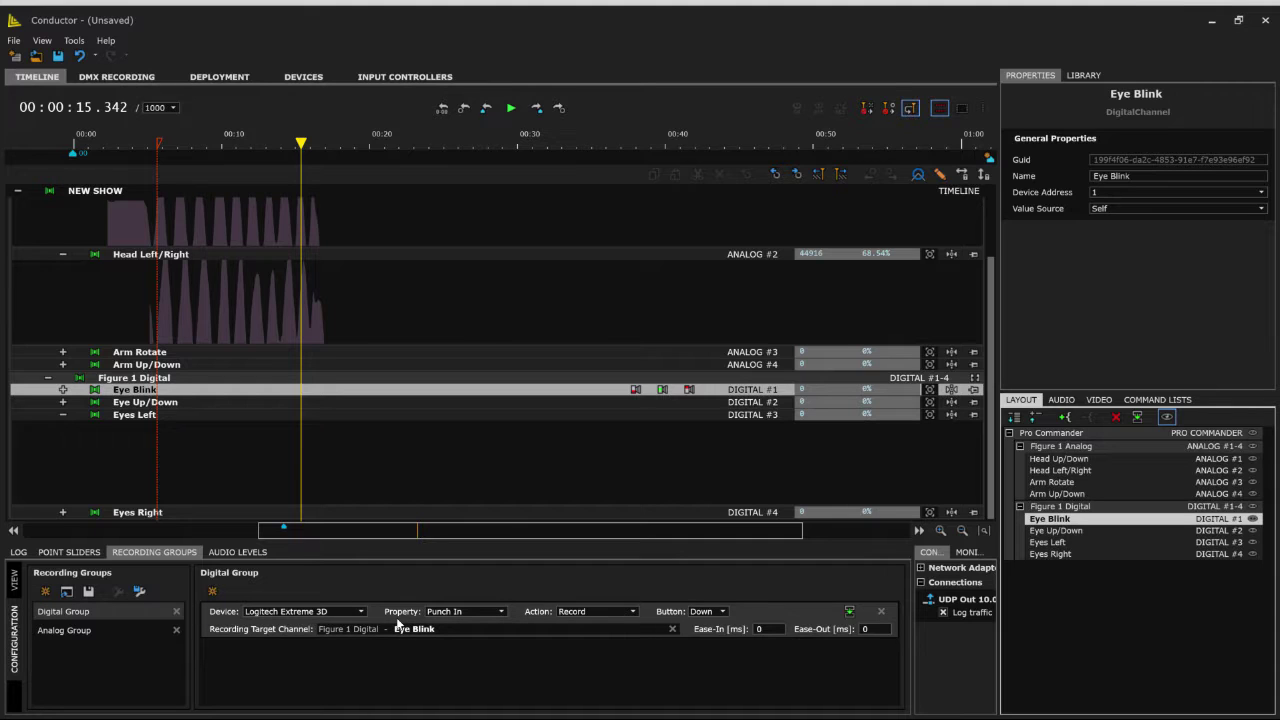
Check the Logitech Extreme 3D's button properties and expand the Eye Blink channel on the timeline.
click(396, 77)
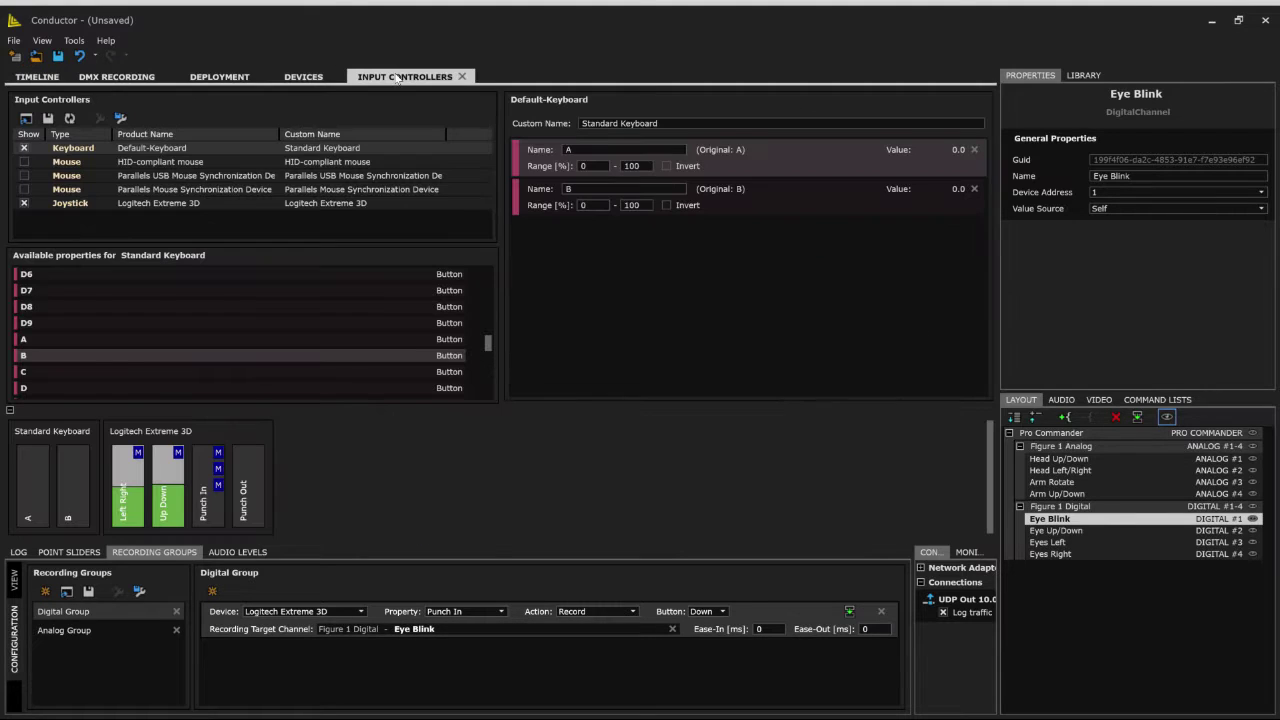
click(71, 204)
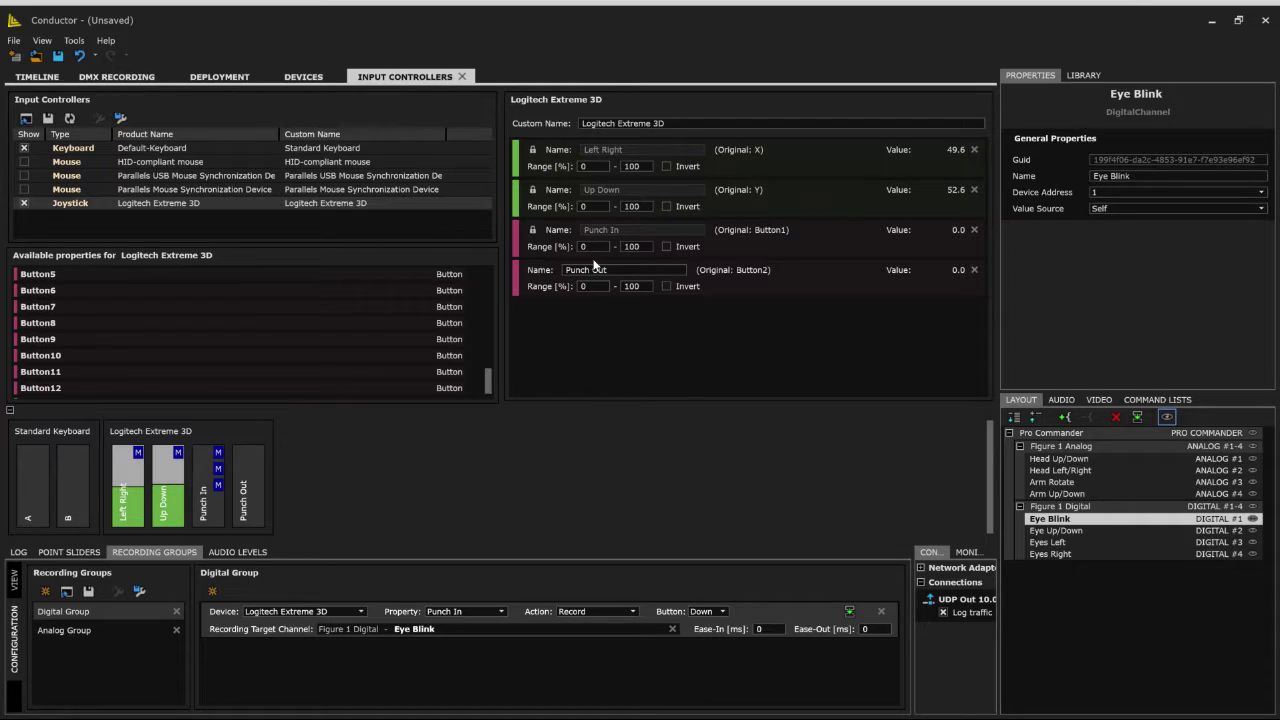
click(40, 77)
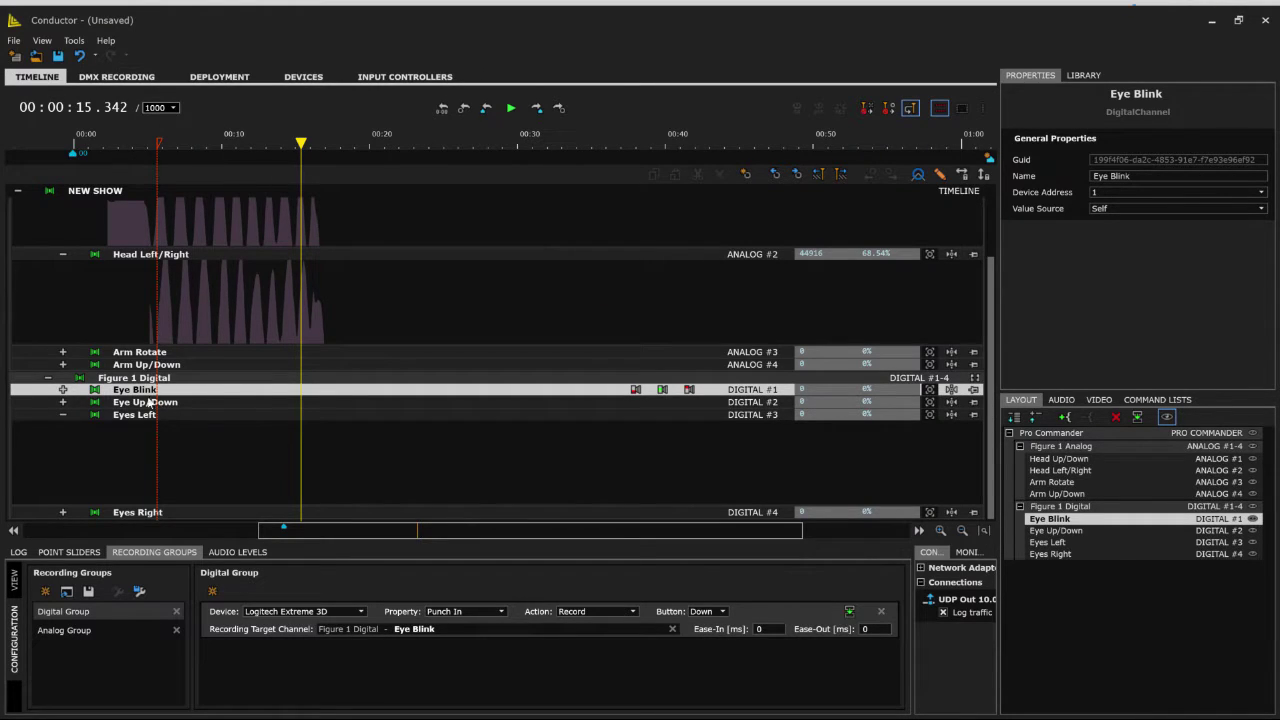
click(63, 389)
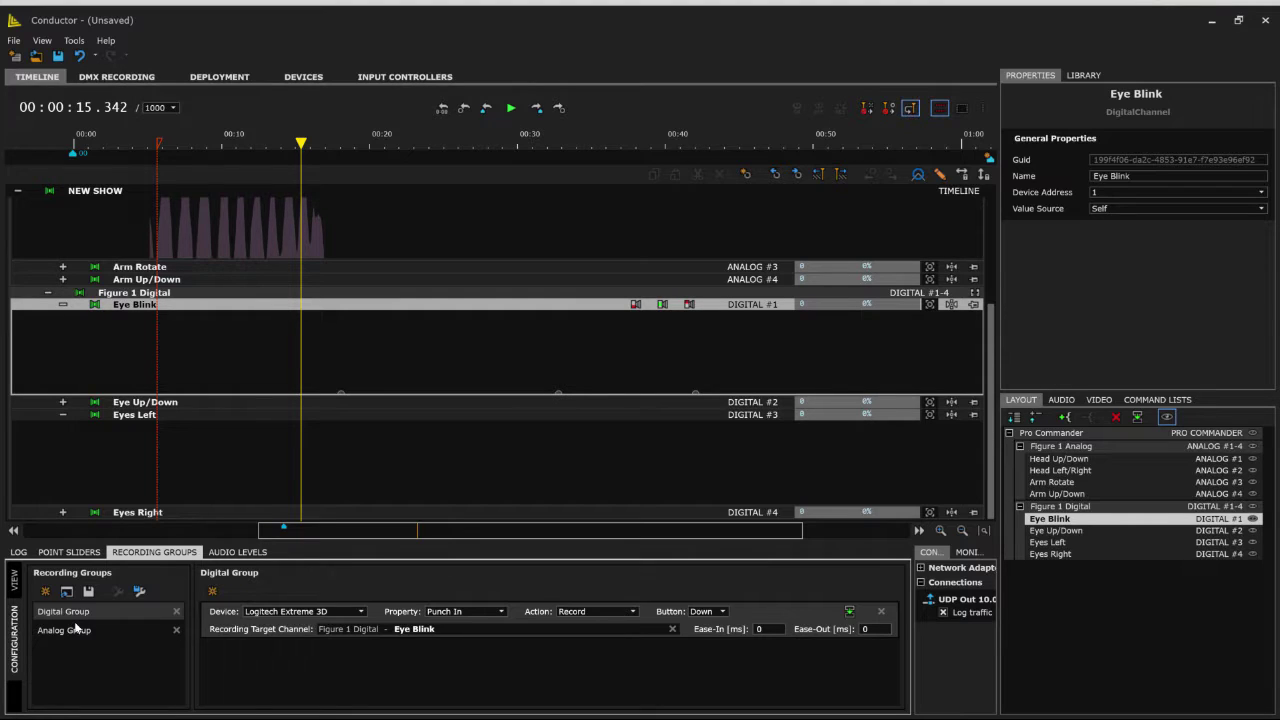
Show the recording groups' live view and punch both groups in and out to test them.
click(14, 580)
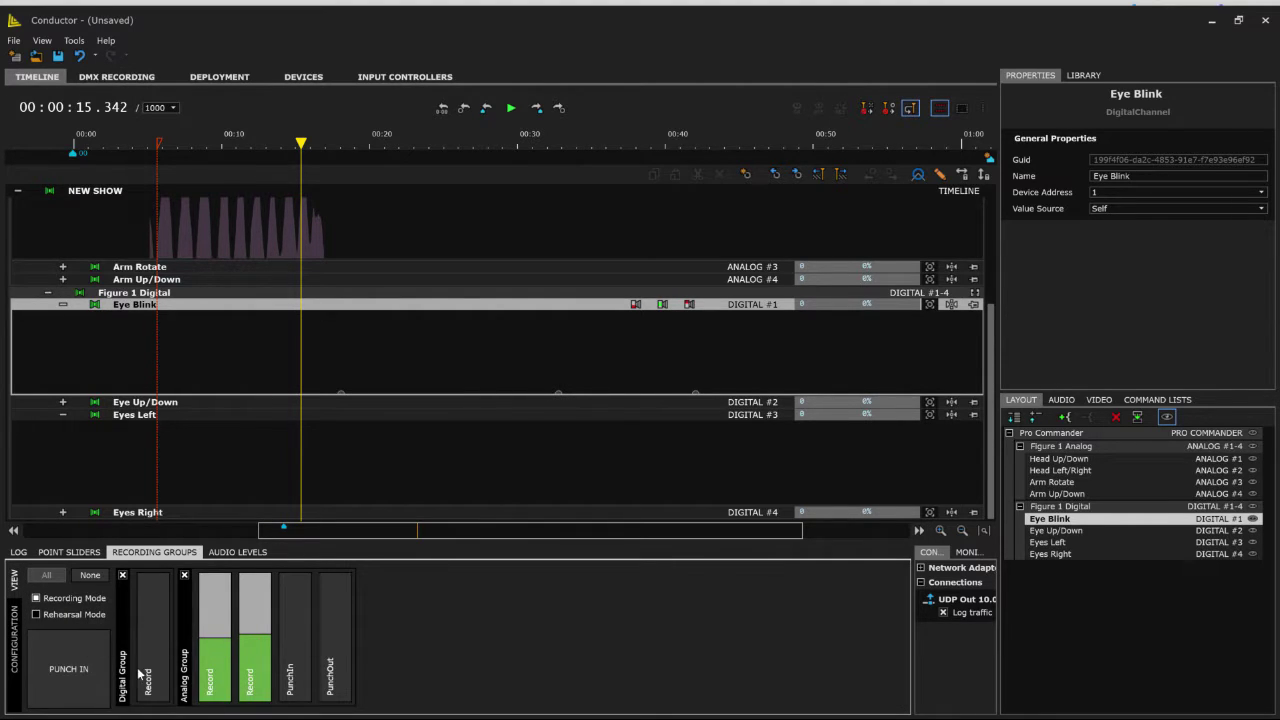
click(68, 669)
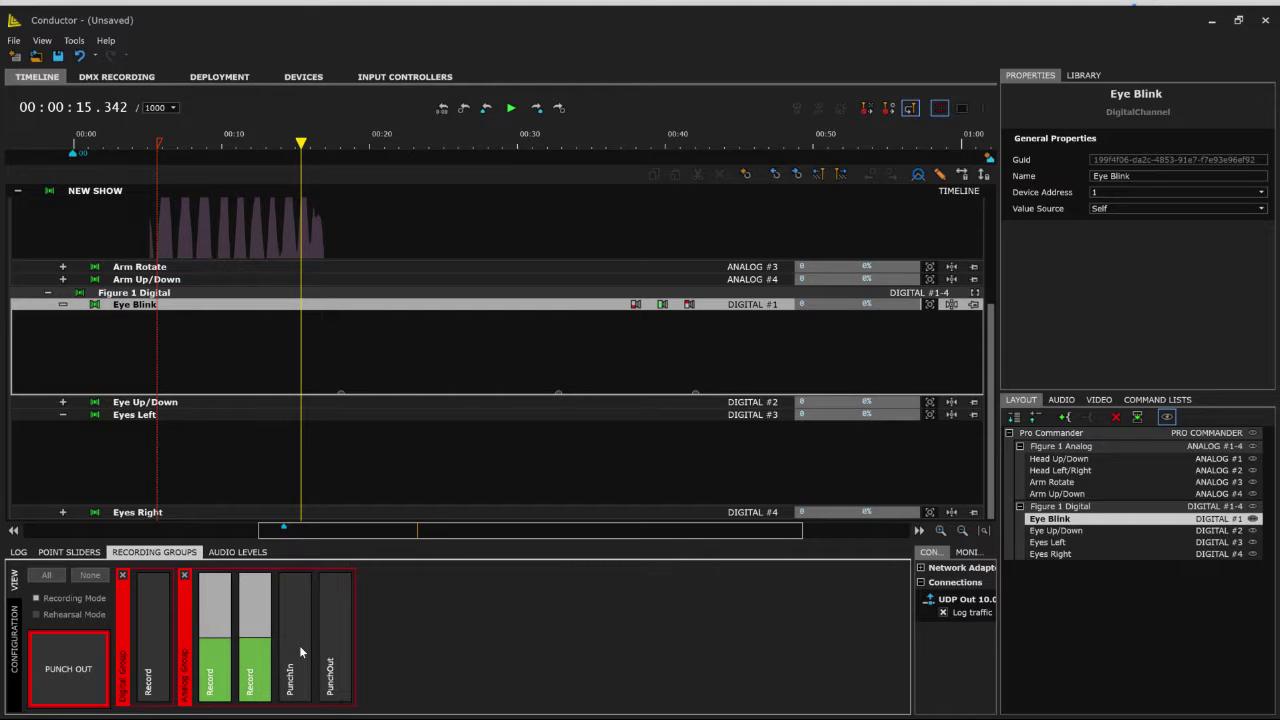
click(47, 661)
Add Button10 to the Logitech Extreme 3D's used properties and select it as the property of the Digital Group's Eye Blink mapping.
click(14, 635)
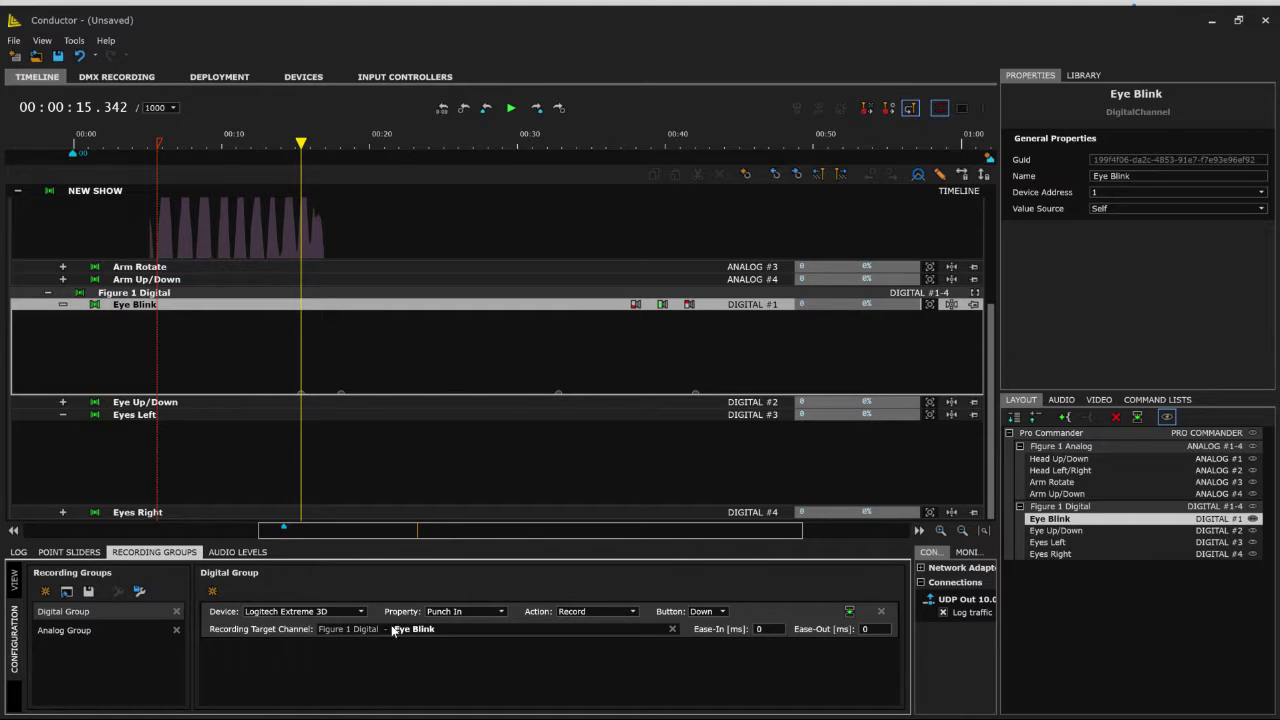
click(367, 81)
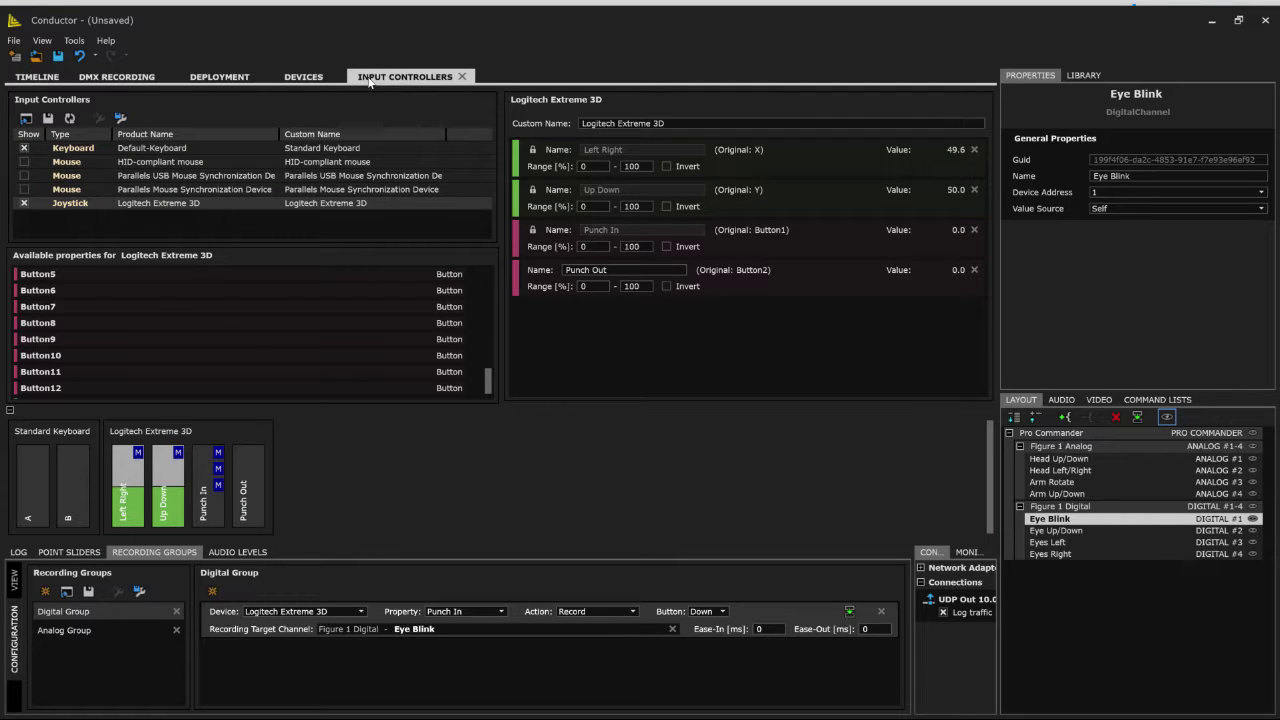
drag(487, 378, 486, 219)
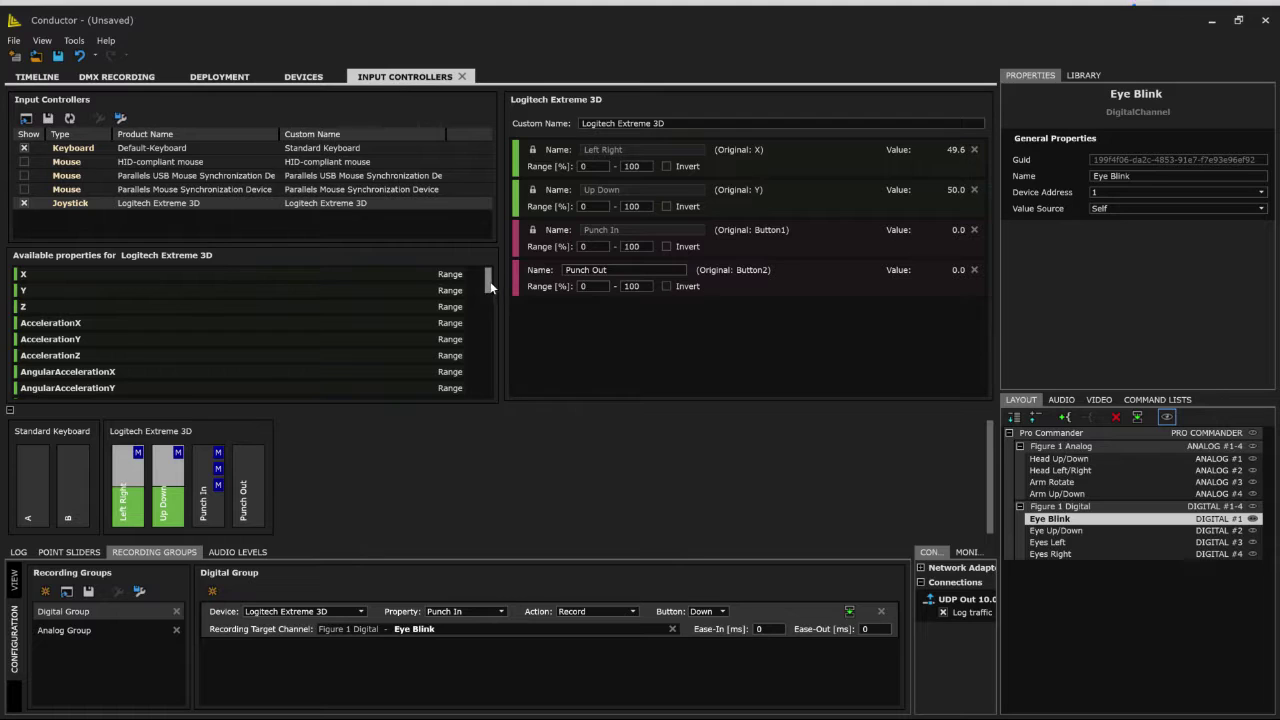
drag(488, 284, 485, 396)
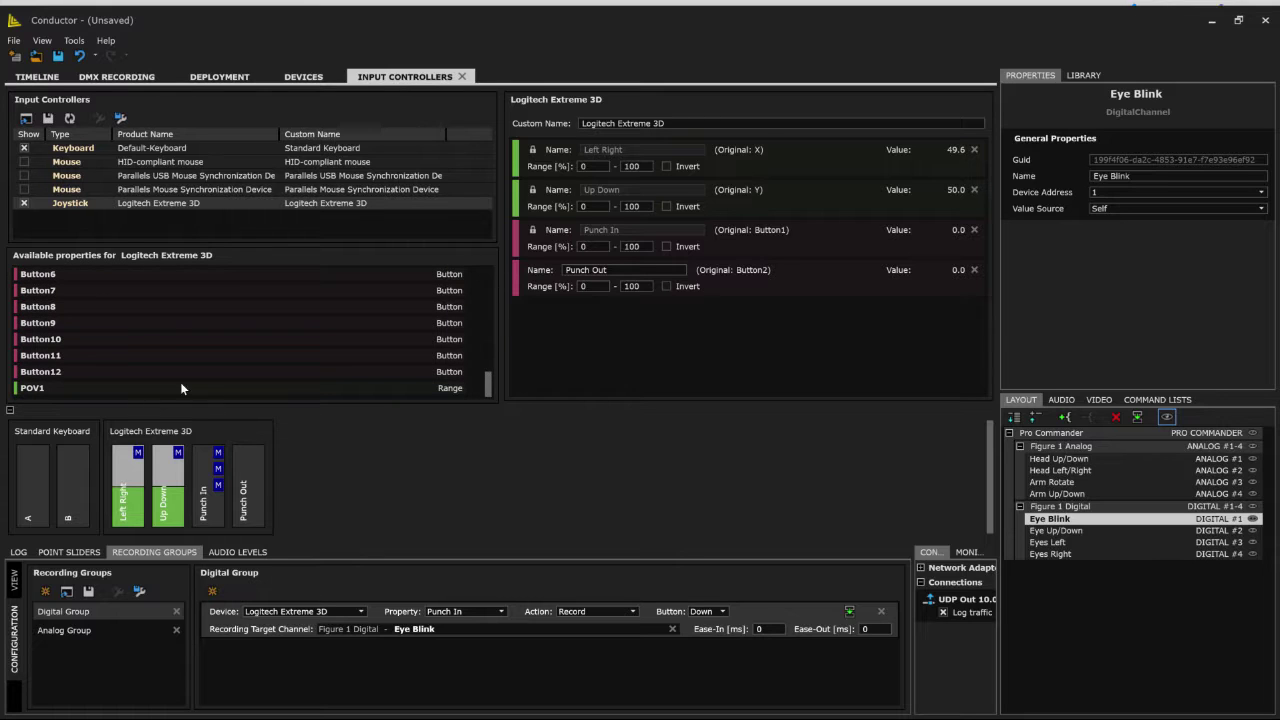
drag(57, 346, 595, 335)
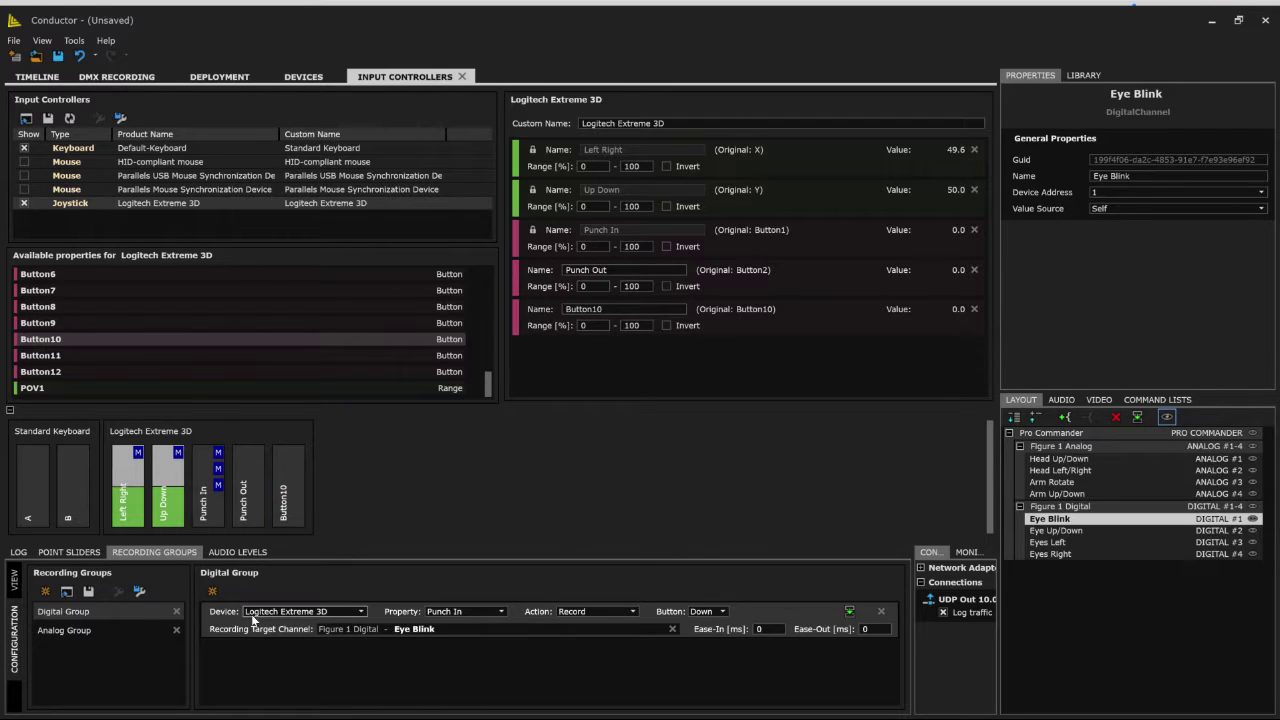
click(462, 611)
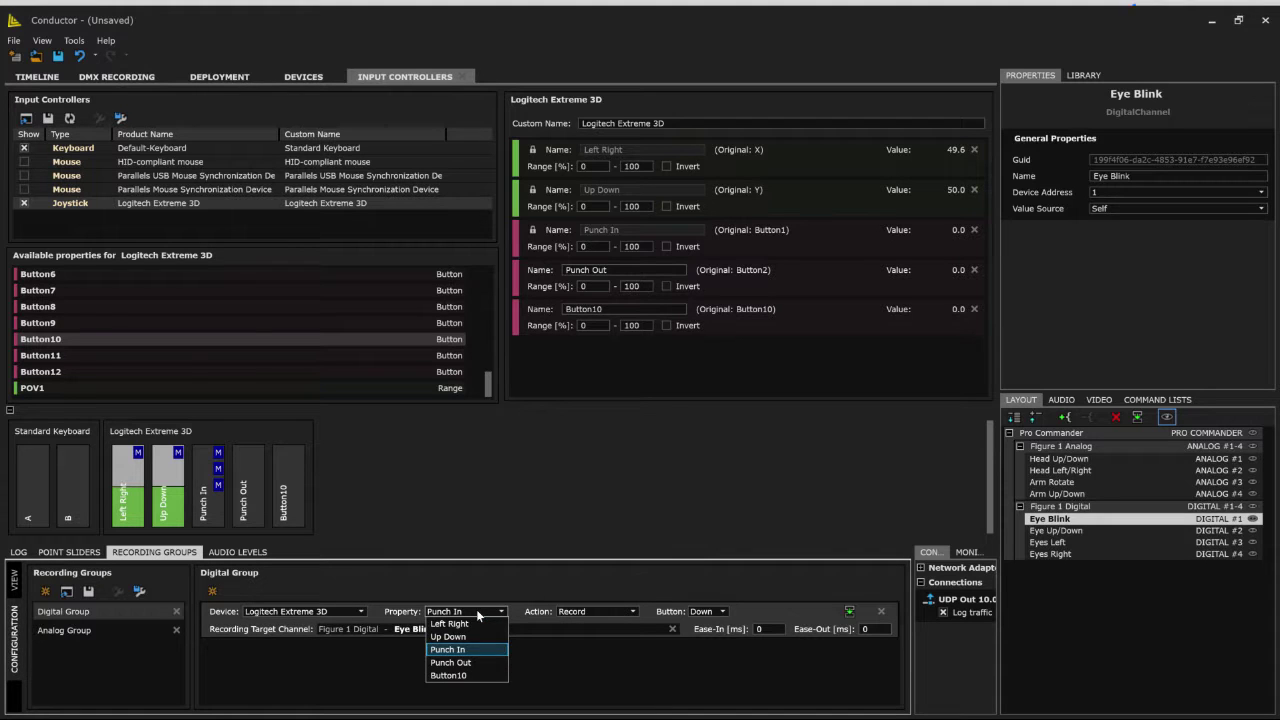
click(470, 676)
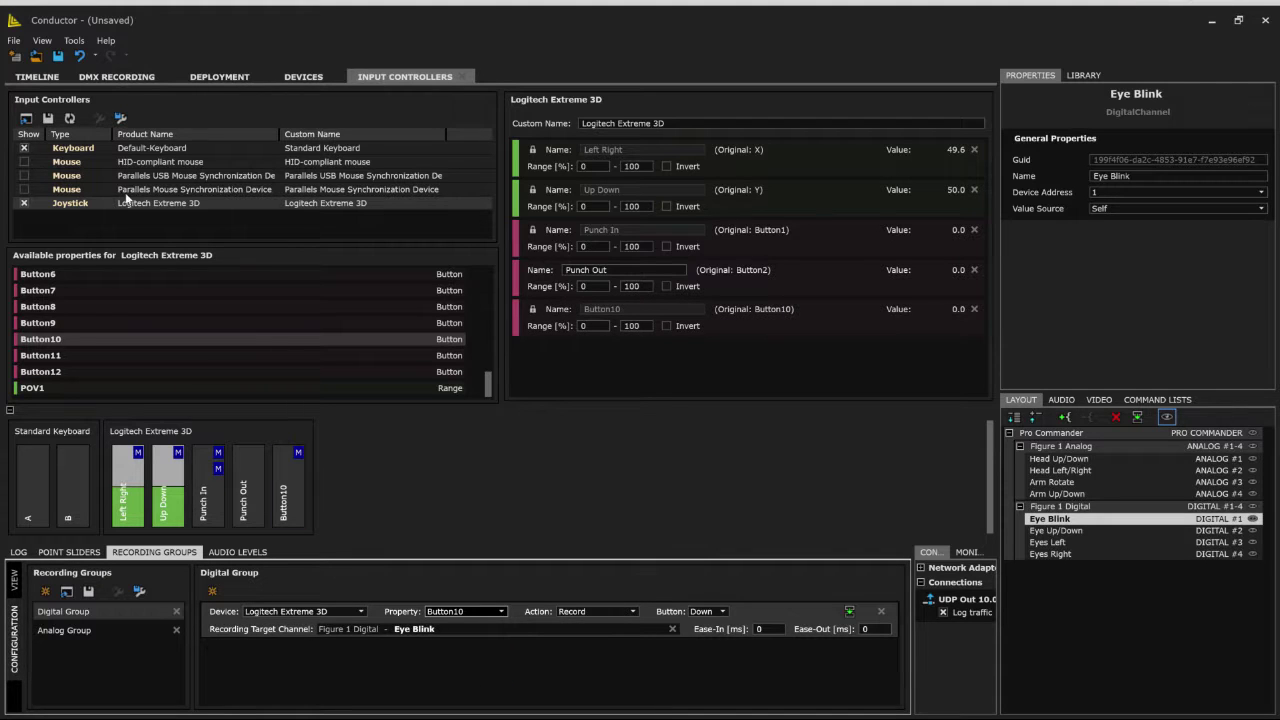
Return to the timeline, show the recording groups' live view and disable the Analog Group so only the Digital Group is enabled.
click(30, 77)
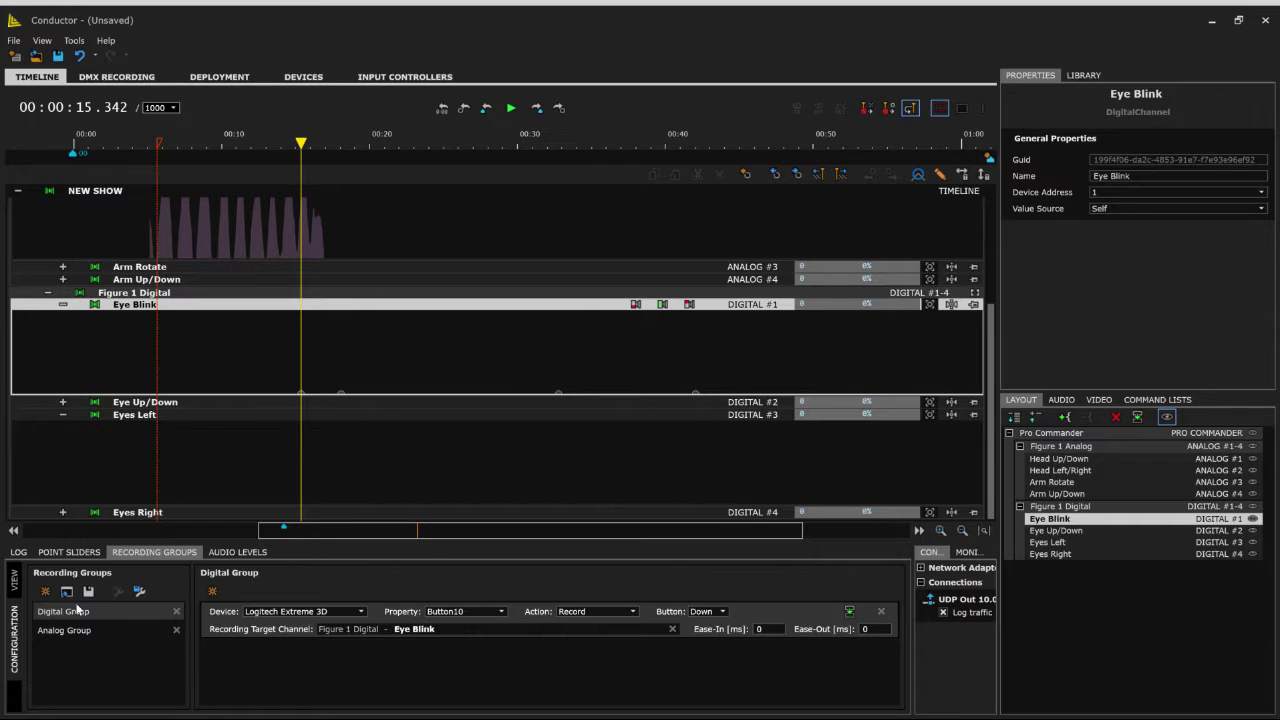
click(14, 579)
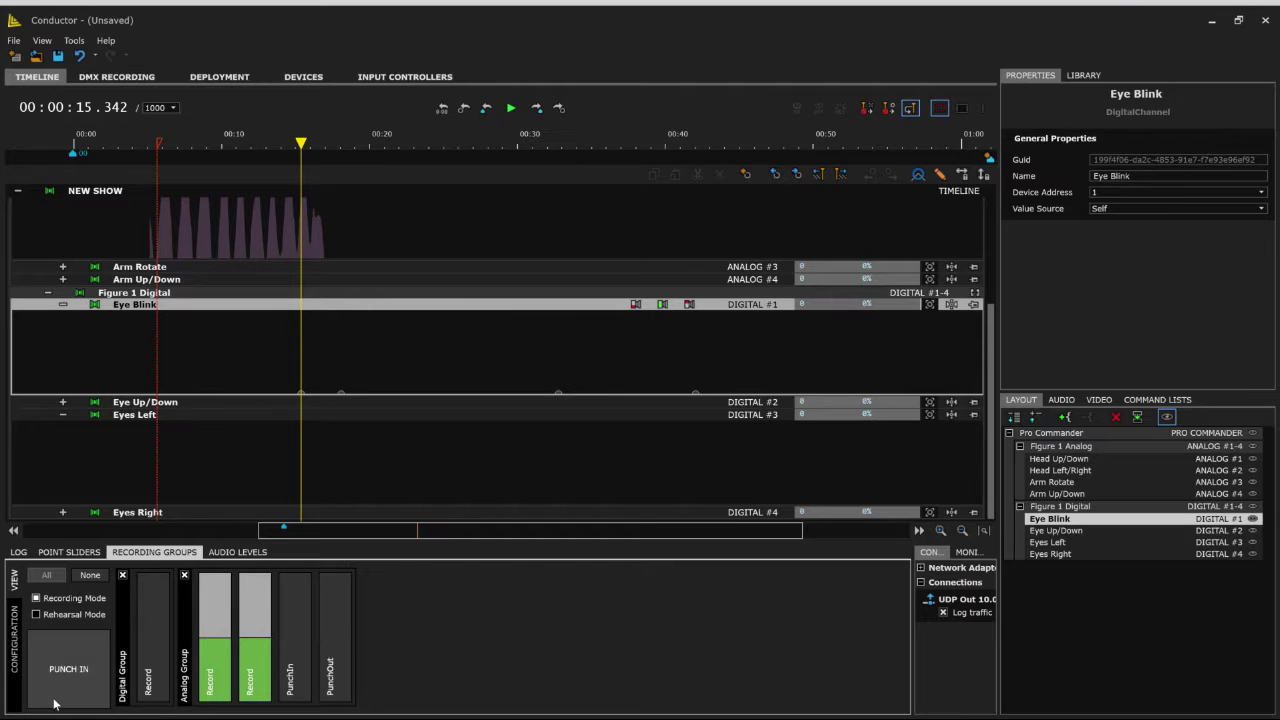
click(184, 576)
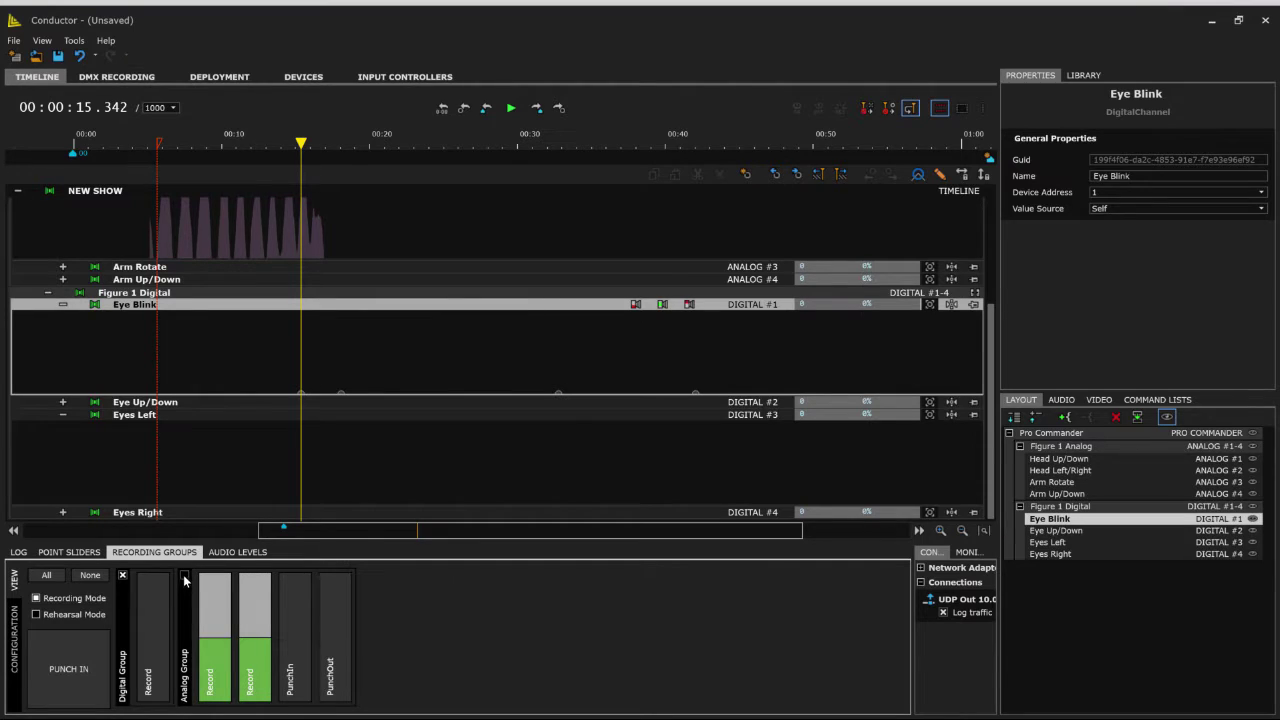
Record Eye Blink button presses during playback by punching the Digital Group in at about 6 s and out at about 15 s.
click(75, 667)
click(75, 667)
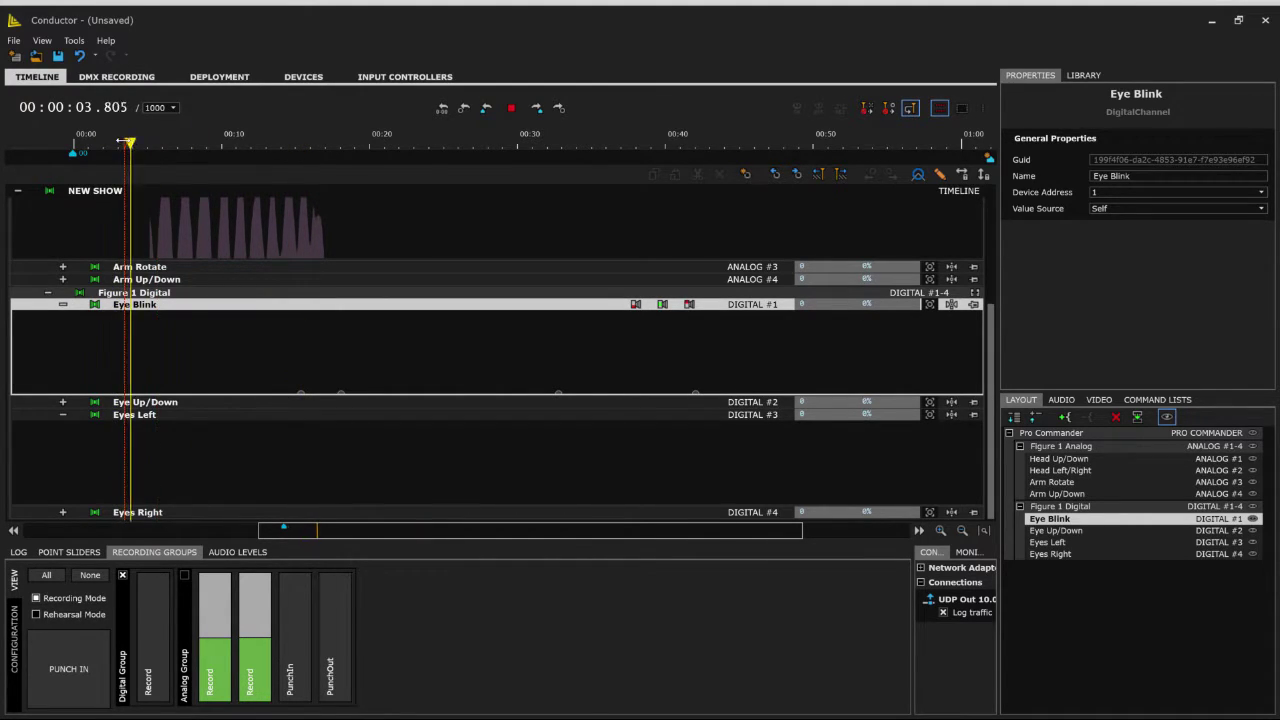
click(68, 668)
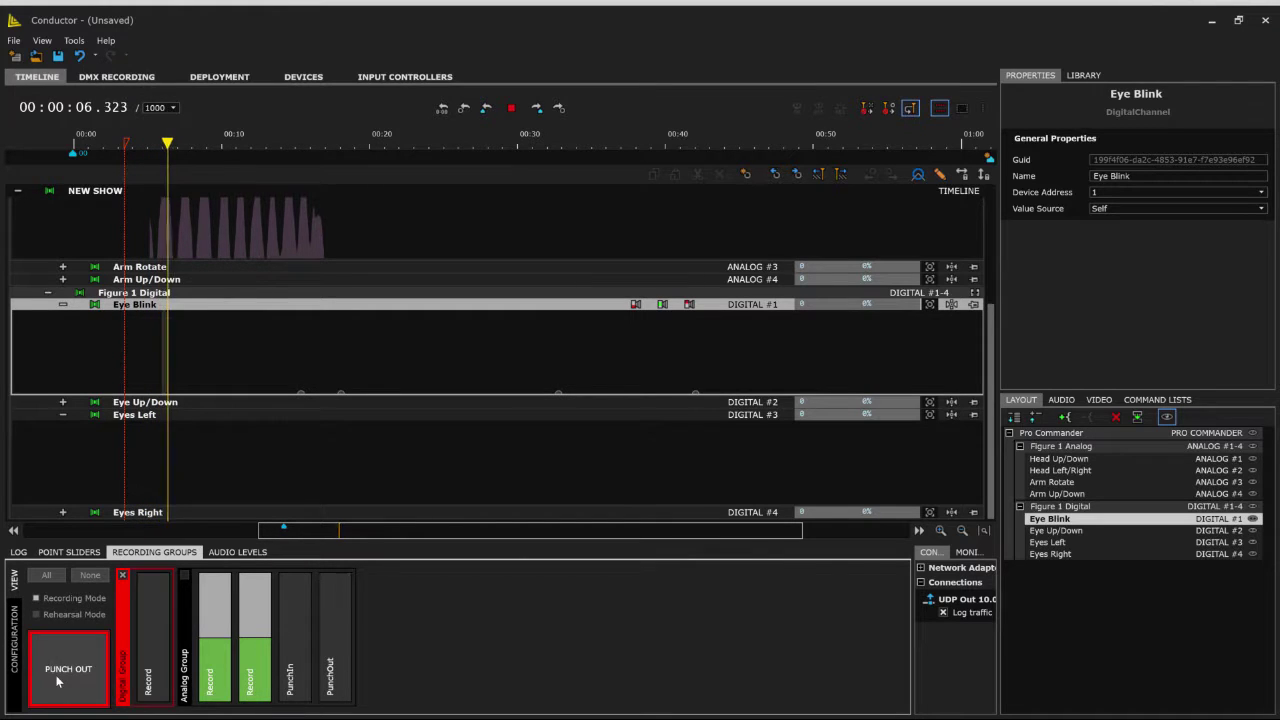
click(153, 606)
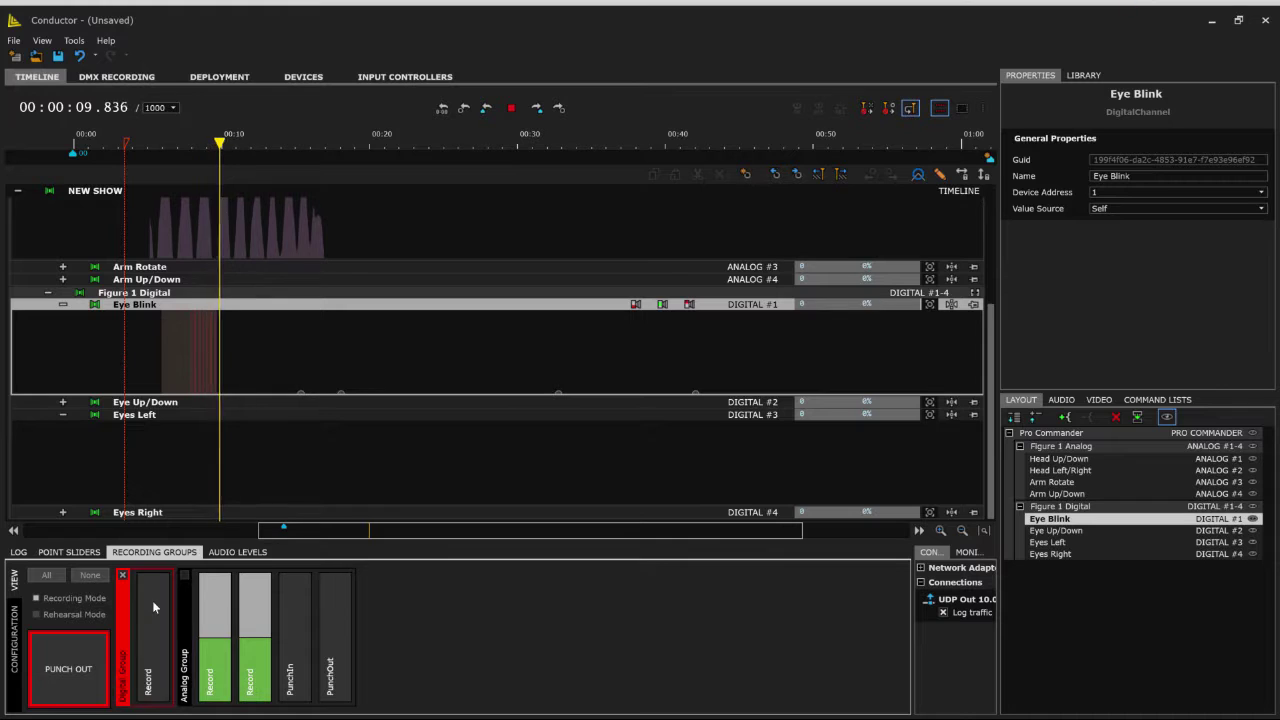
click(152, 600)
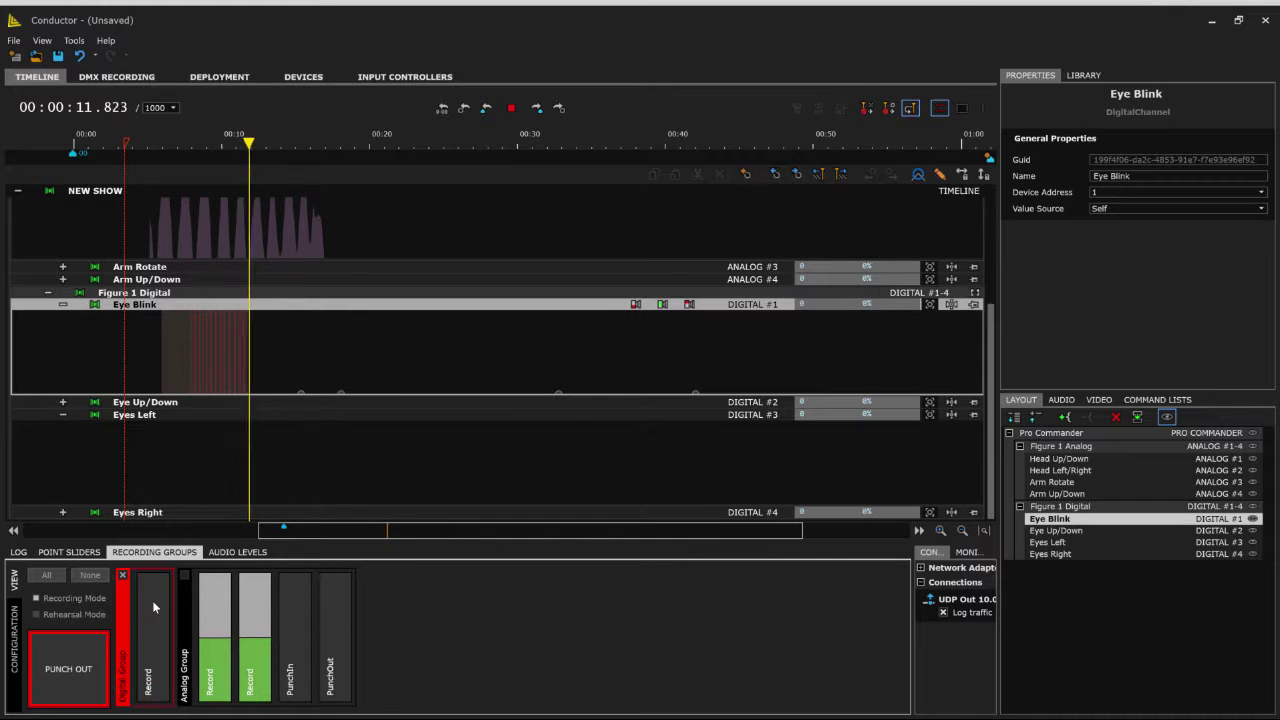
click(152, 600)
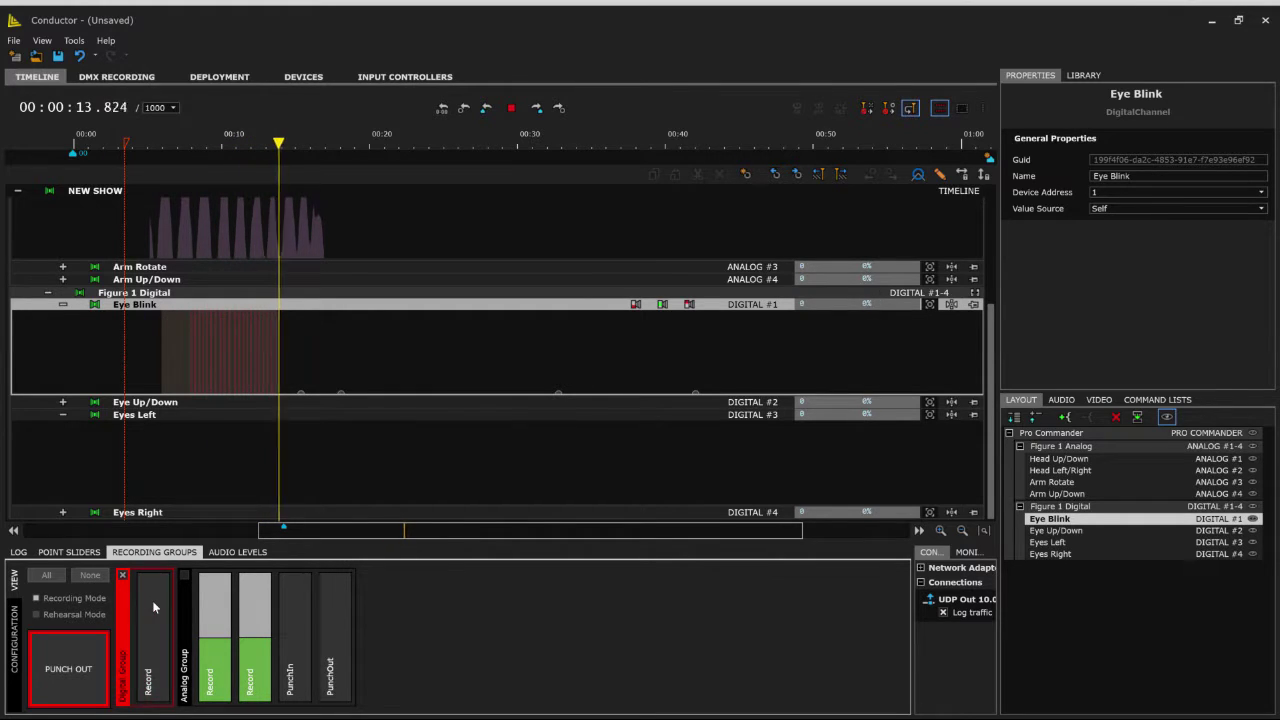
click(152, 600)
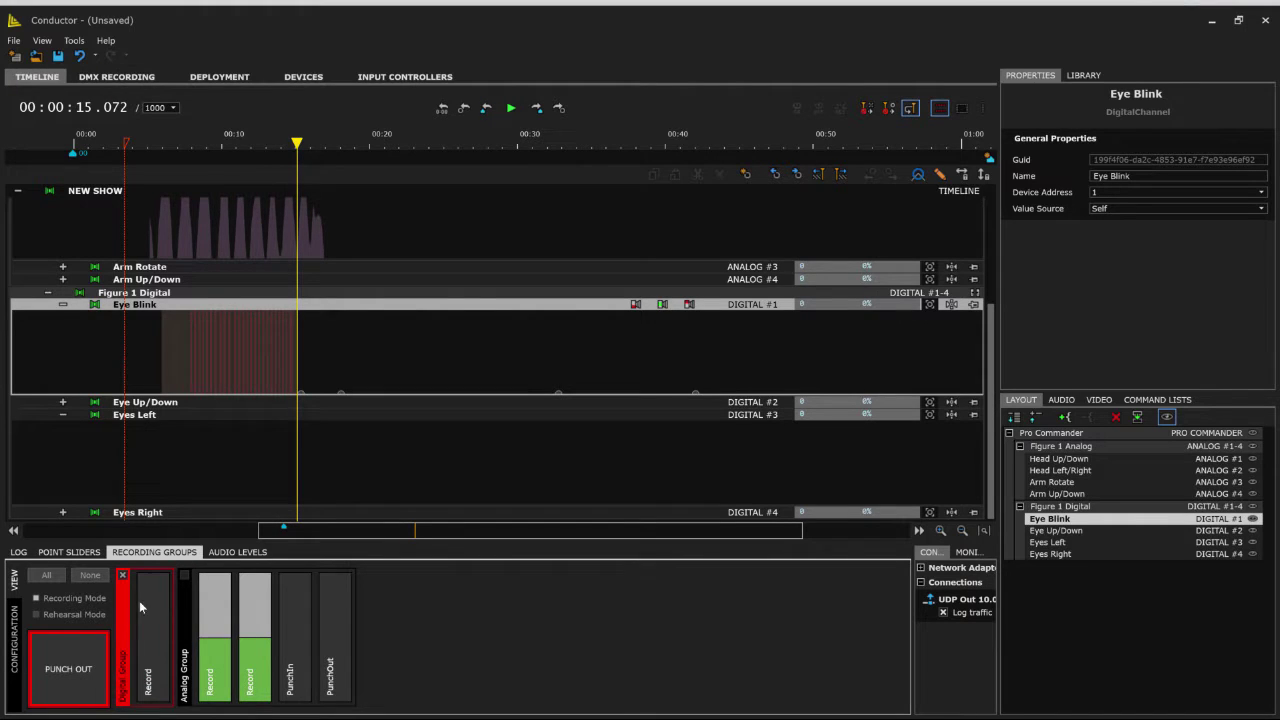
click(70, 672)
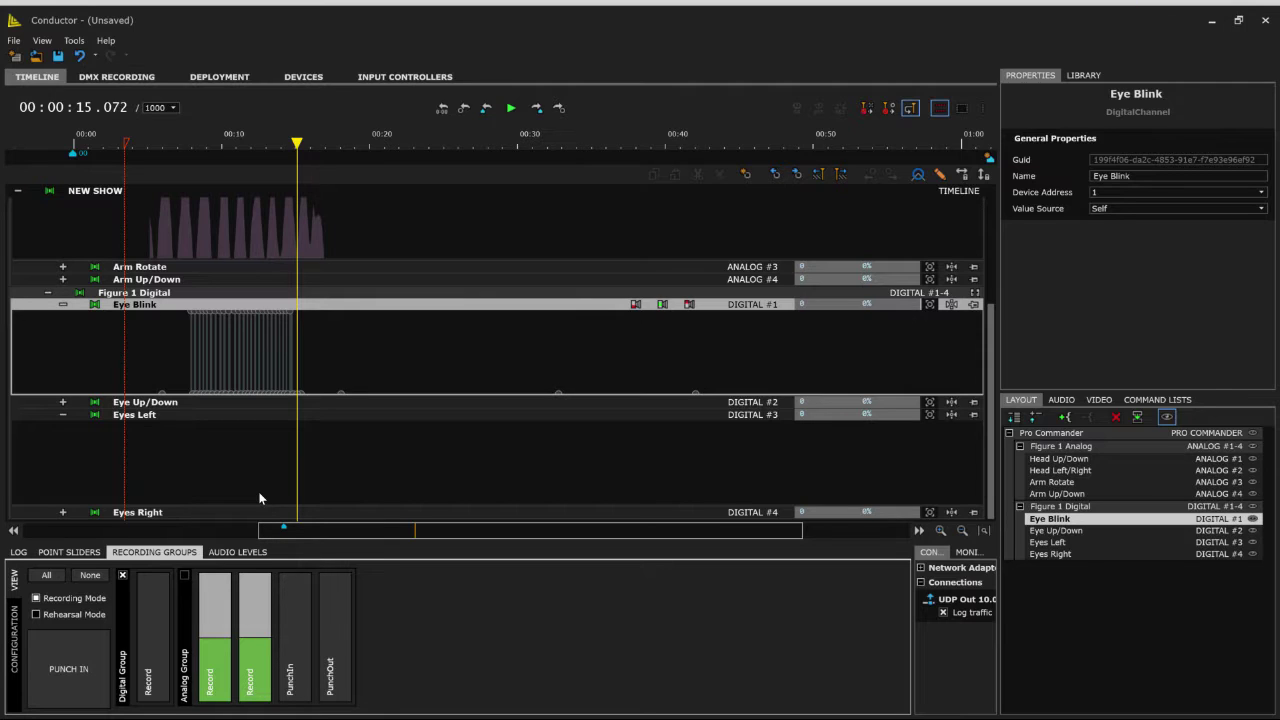
Add a time marker at about 10.9 s, name it Punch In and set its action to PunchIn.
double_click(234, 155)
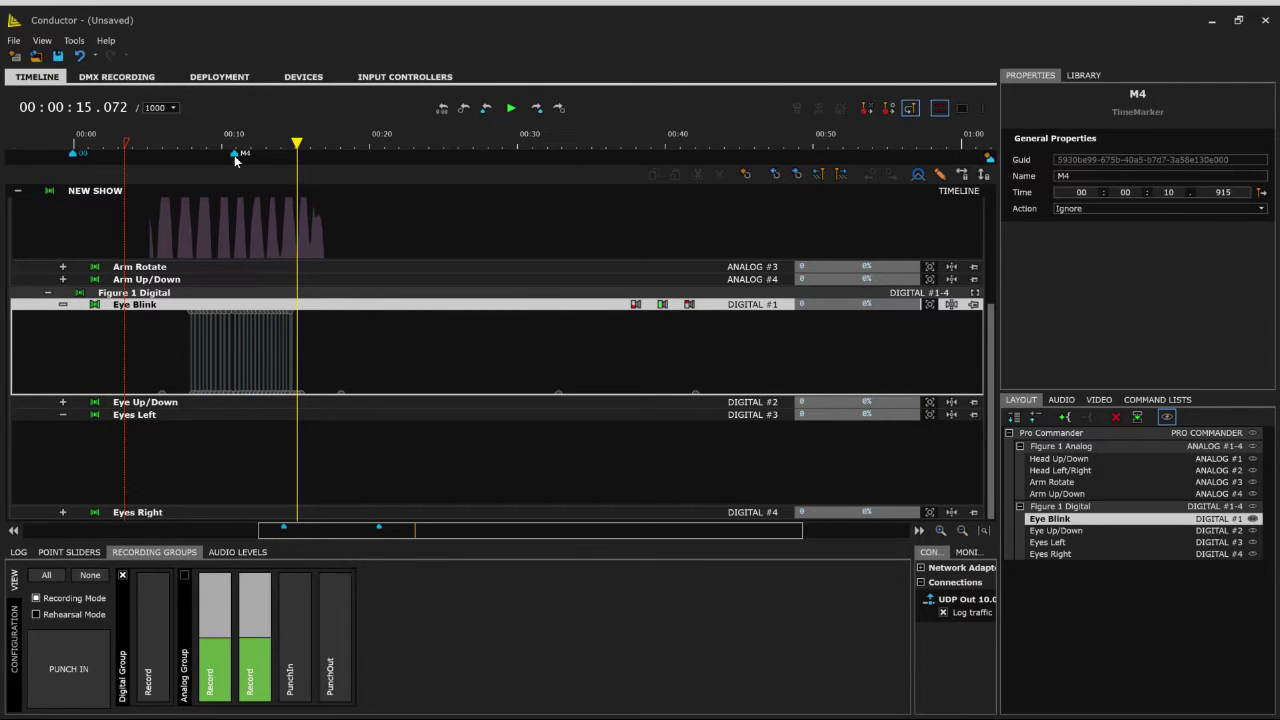
click(1110, 176)
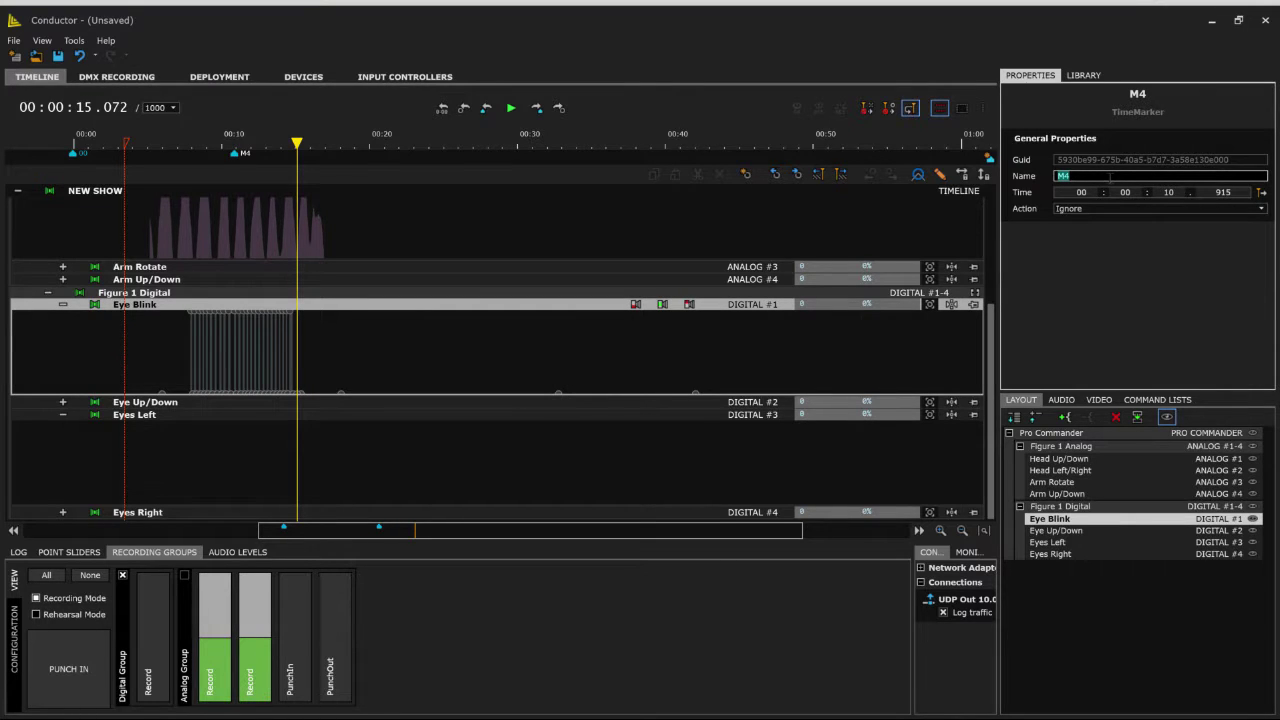
text(Punch In)
click(1130, 205)
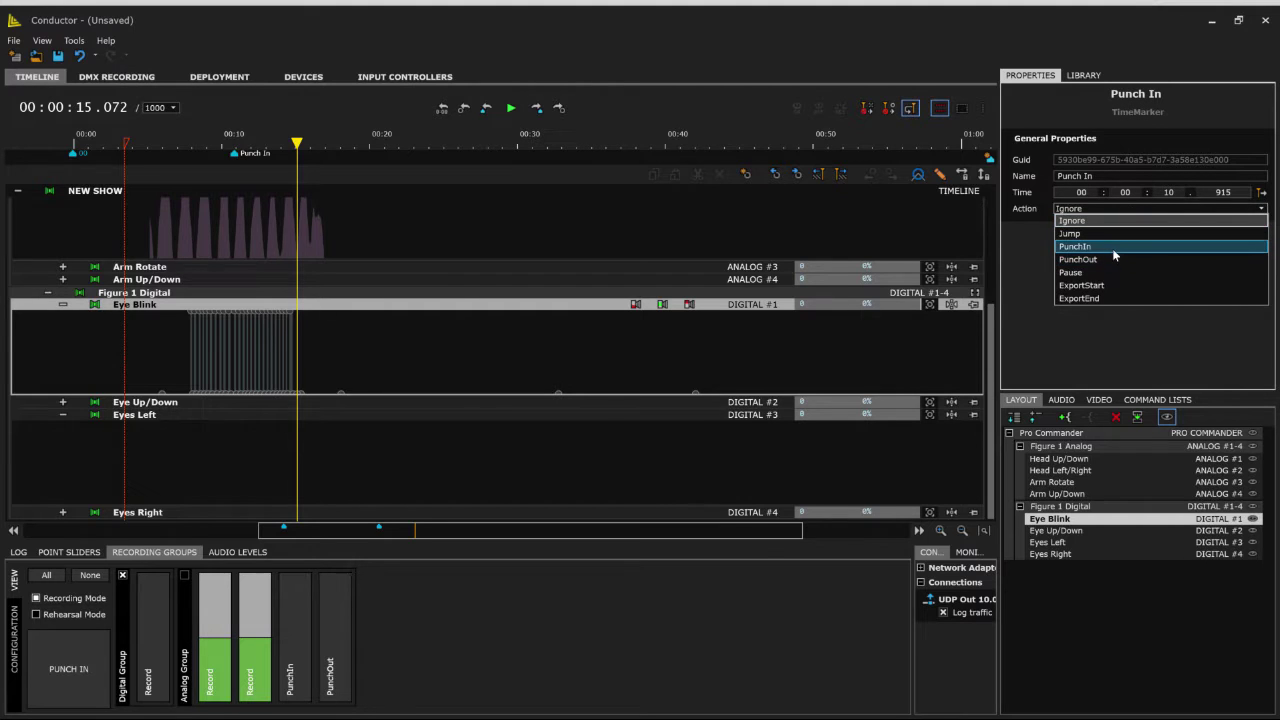
click(1112, 247)
Add a time marker at about 16.6 s, name it Punch Out and set its action to PunchOut.
double_click(319, 158)
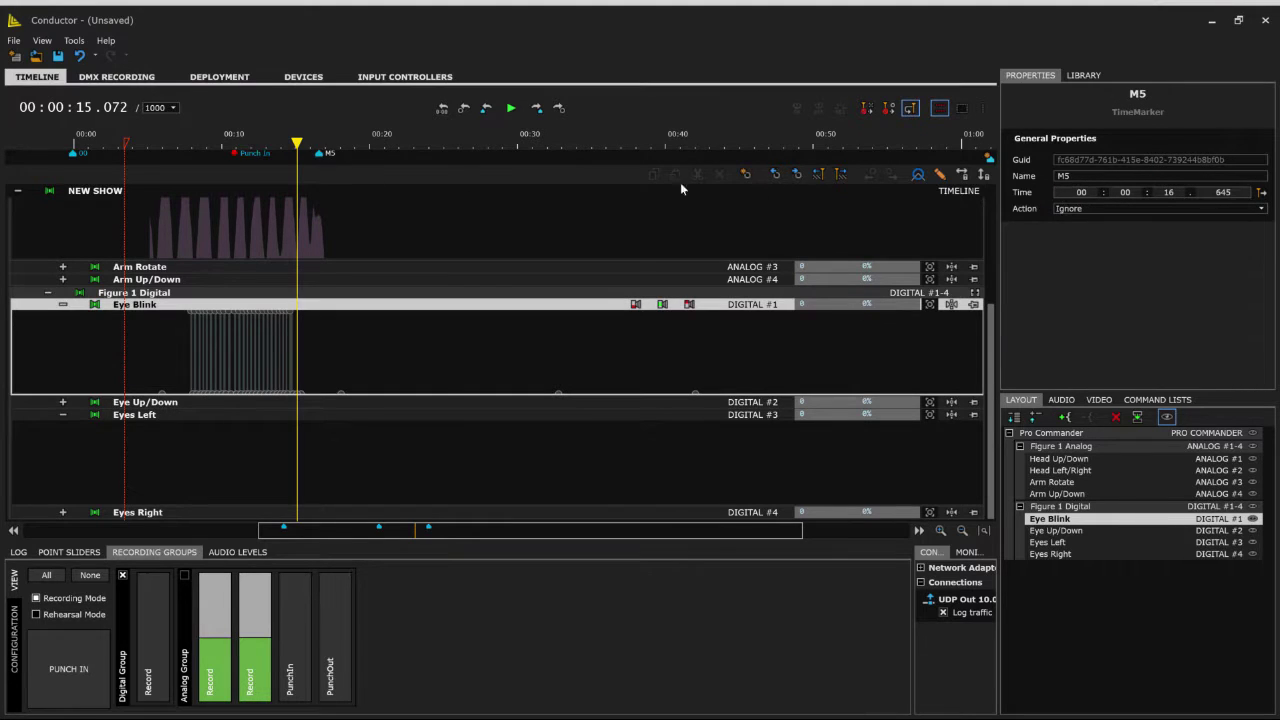
double_click(1064, 176)
text(Punch Out)
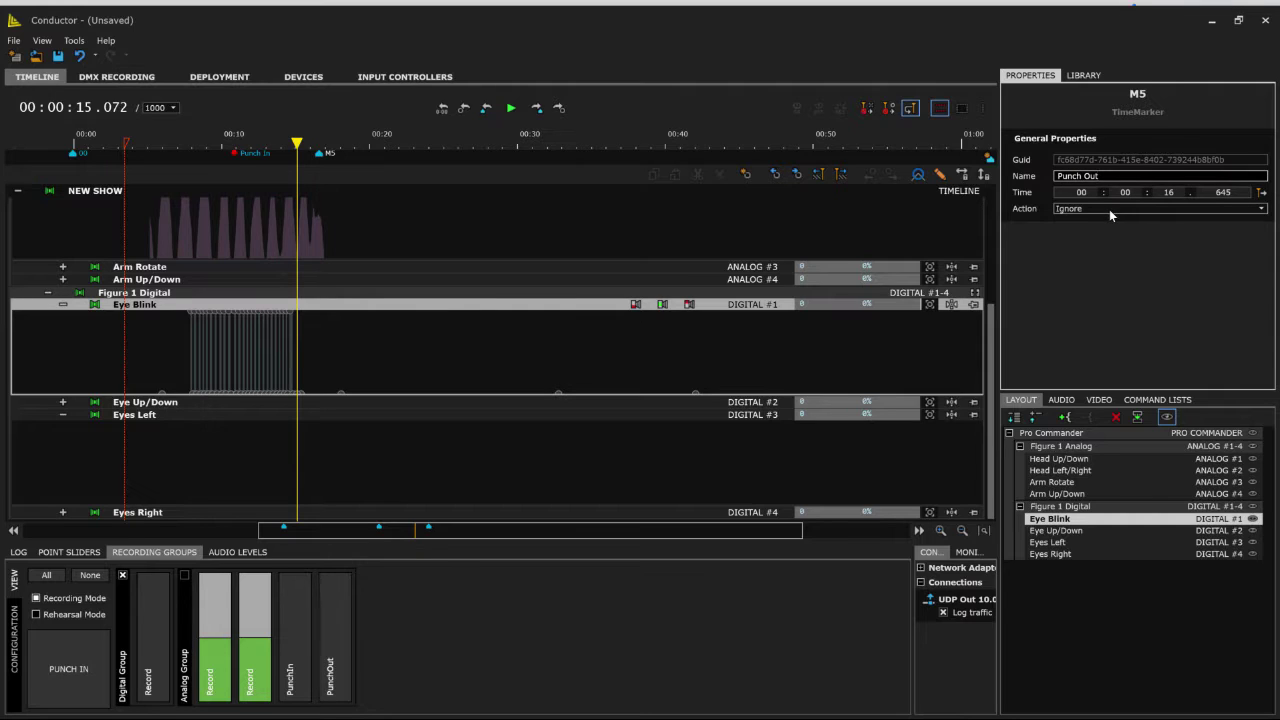
click(1109, 209)
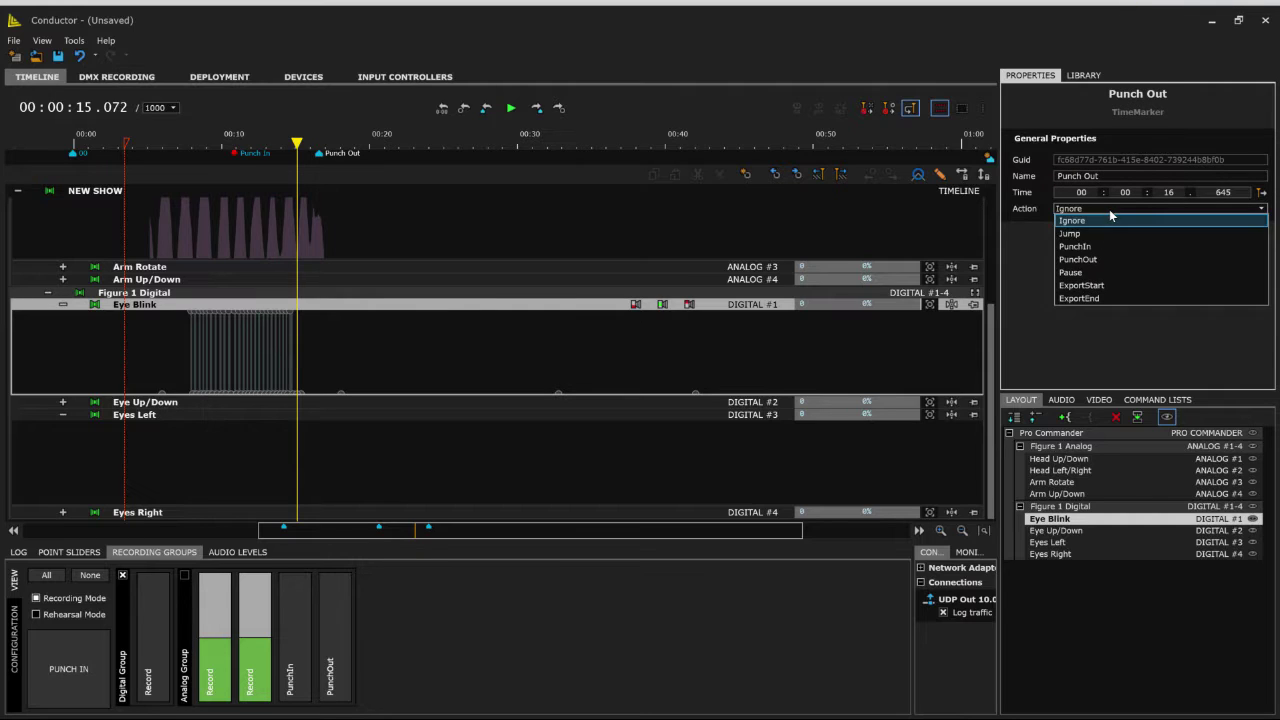
click(1104, 260)
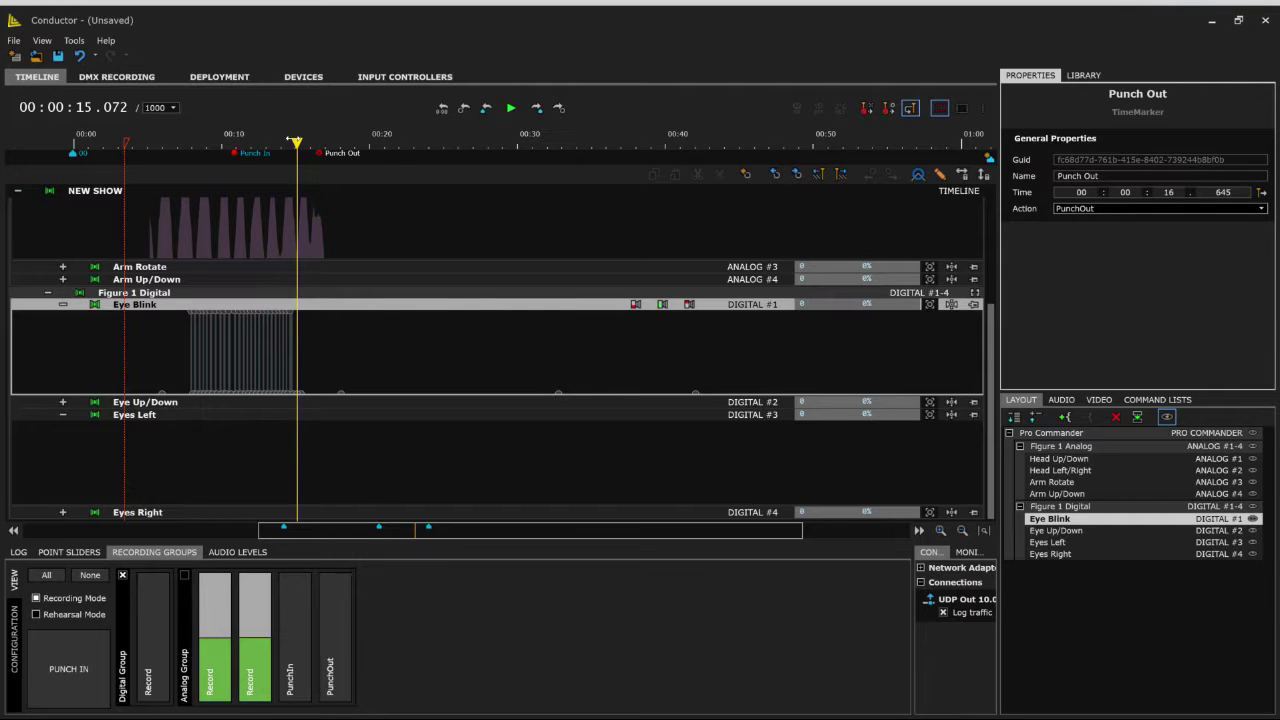
Play the timeline from about 7.6 s through both markers to record eye blinks automatically between them.
key(space)
click(185, 136)
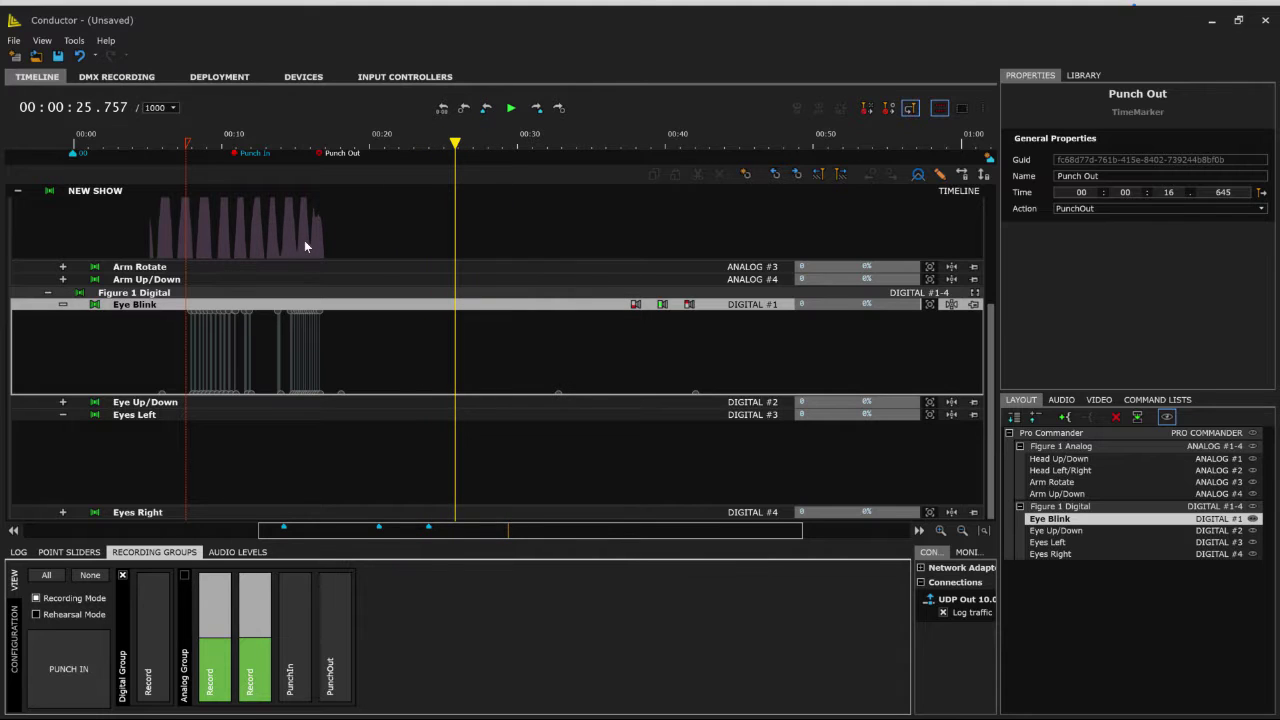
Move the Punch In marker to about 5.4 s, the Punch Out marker to about 11.4 s and the playhead to about 11.1 s.
mouse_move(235, 155)
mouse_down()
mouse_move(155, 155)
mouse_move(166, 155)
mouse_up()
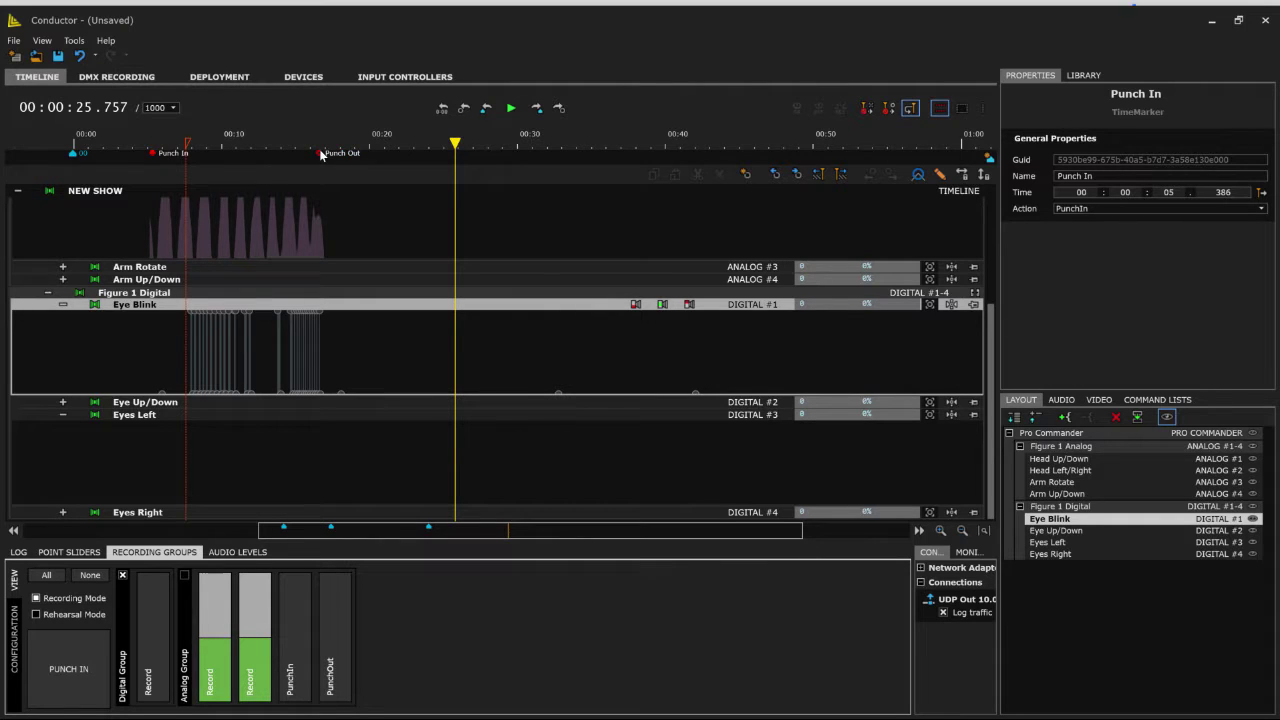
drag(320, 155, 242, 158)
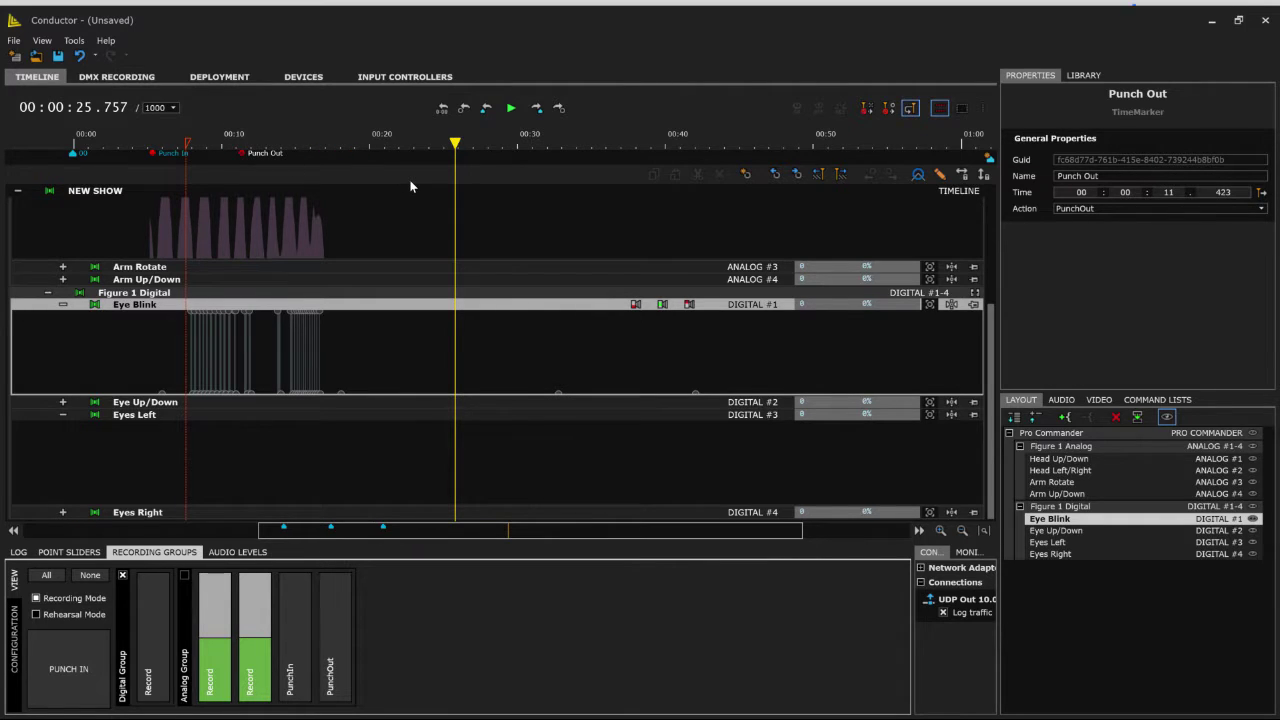
drag(452, 140, 238, 137)
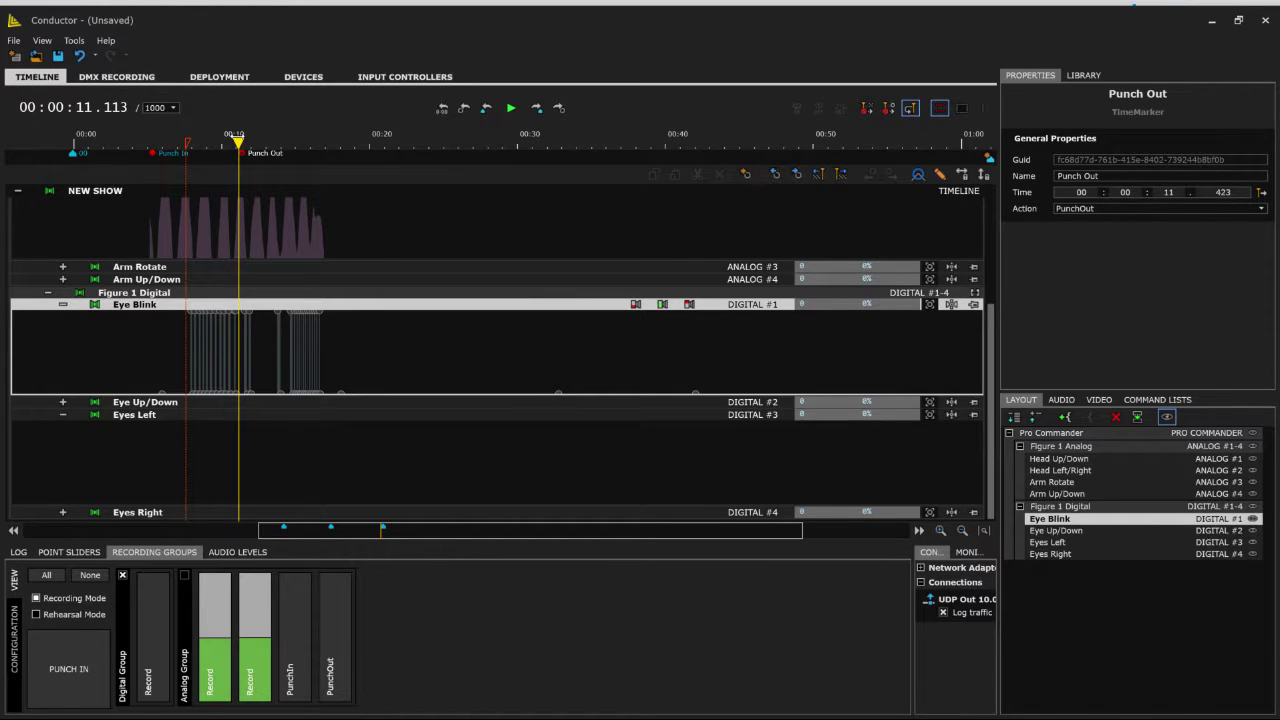
Switch to Rehearsal Mode with only the Analog Group enabled and rehearse the marked section by playing from about 4.7 s.
click(37, 615)
click(122, 576)
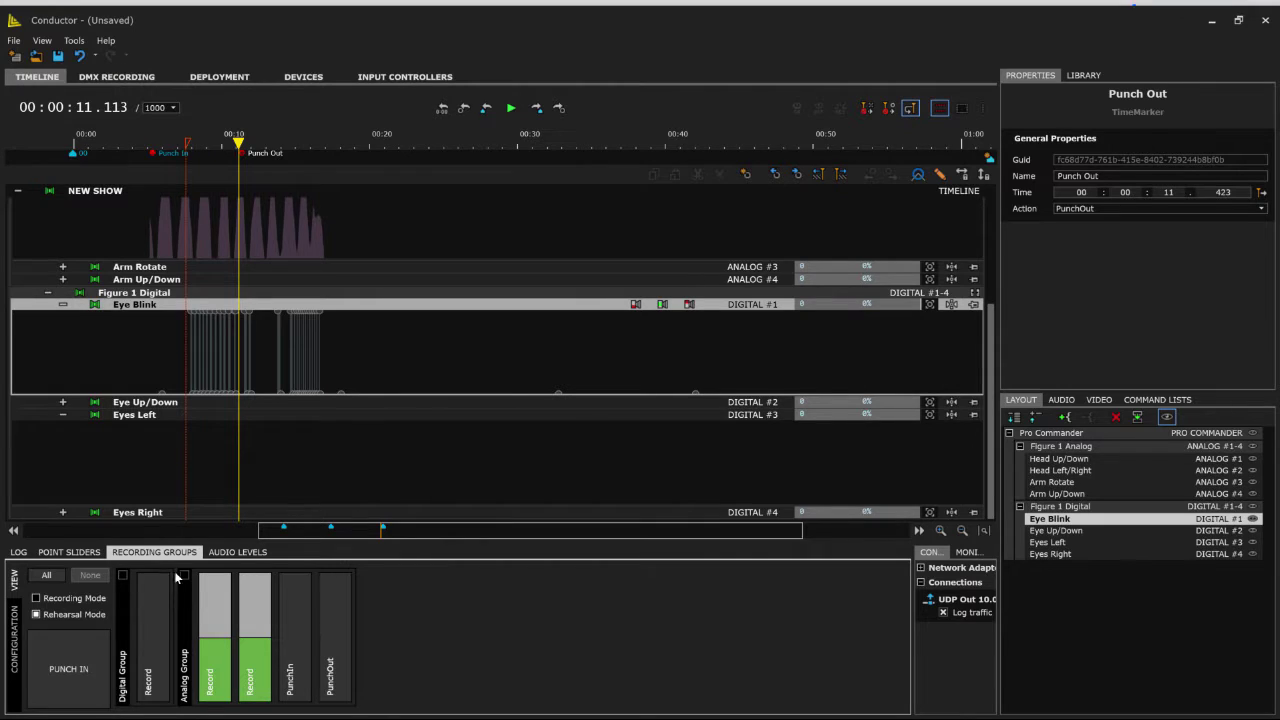
click(184, 576)
drag(240, 140, 144, 140)
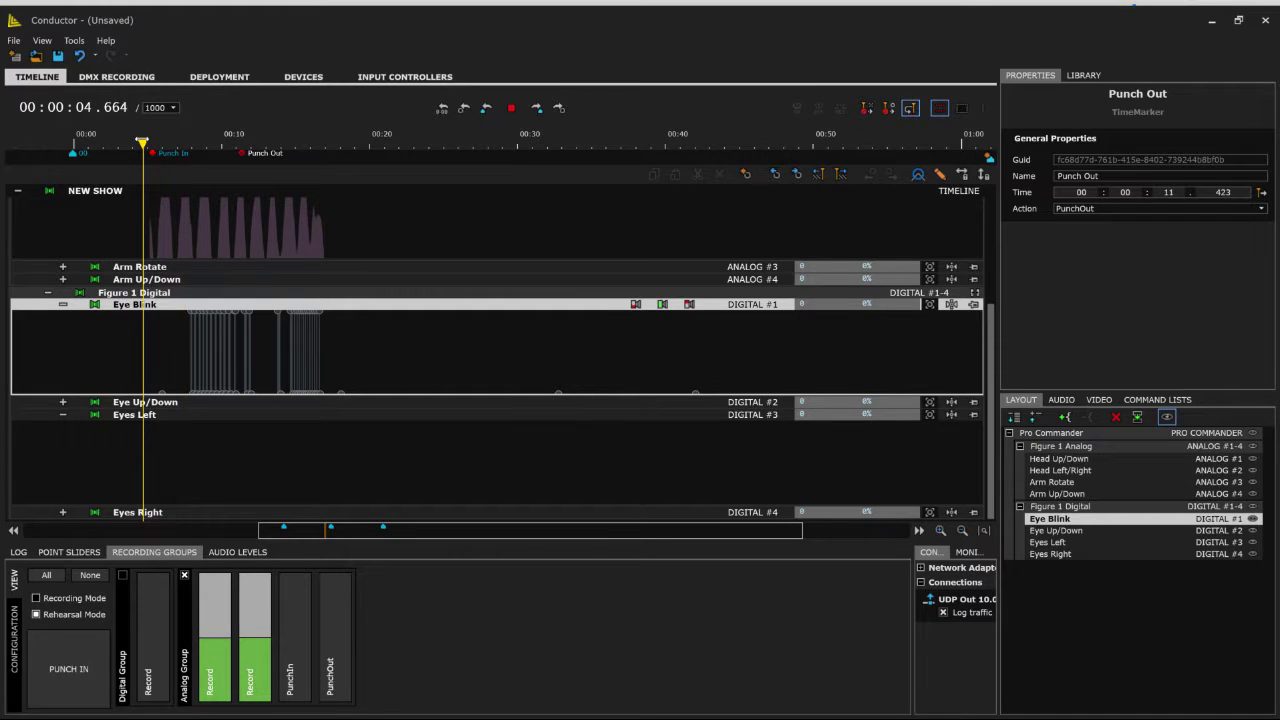
click(83, 648)
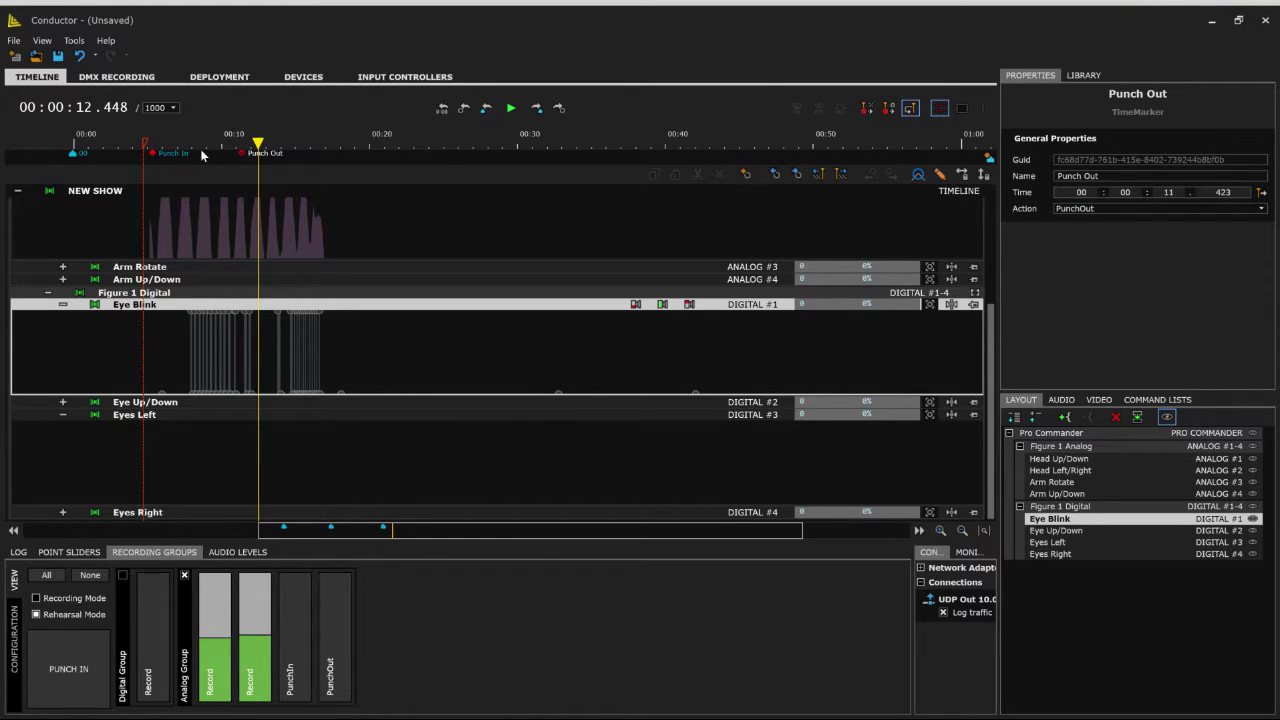
Move the Punch Out marker to about 18 s and the Punch In marker to about 23.2 s, clear of the recorded section.
drag(244, 157, 339, 156)
drag(152, 156, 159, 156)
drag(238, 155, 418, 155)
Play the timeline from about 3.7 s to 11.5 s and lock a loop indicator at the stopping point.
drag(258, 143, 137, 147)
key(space)
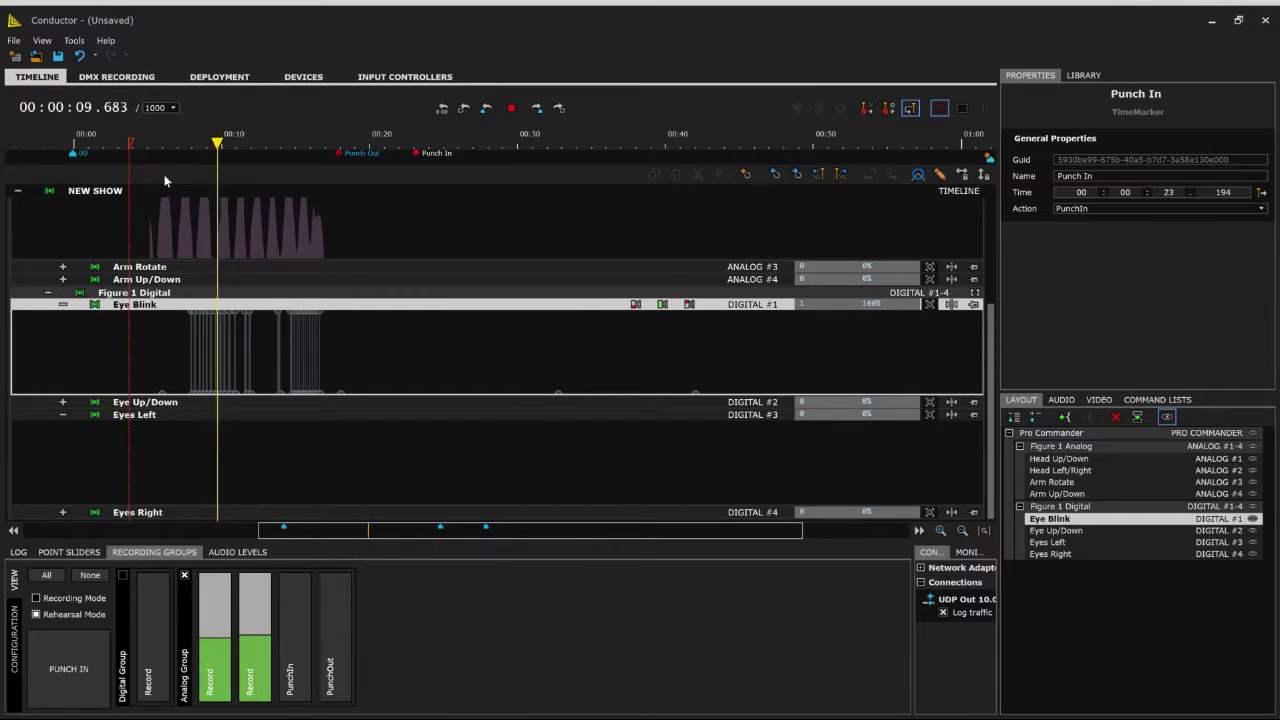
key(space)
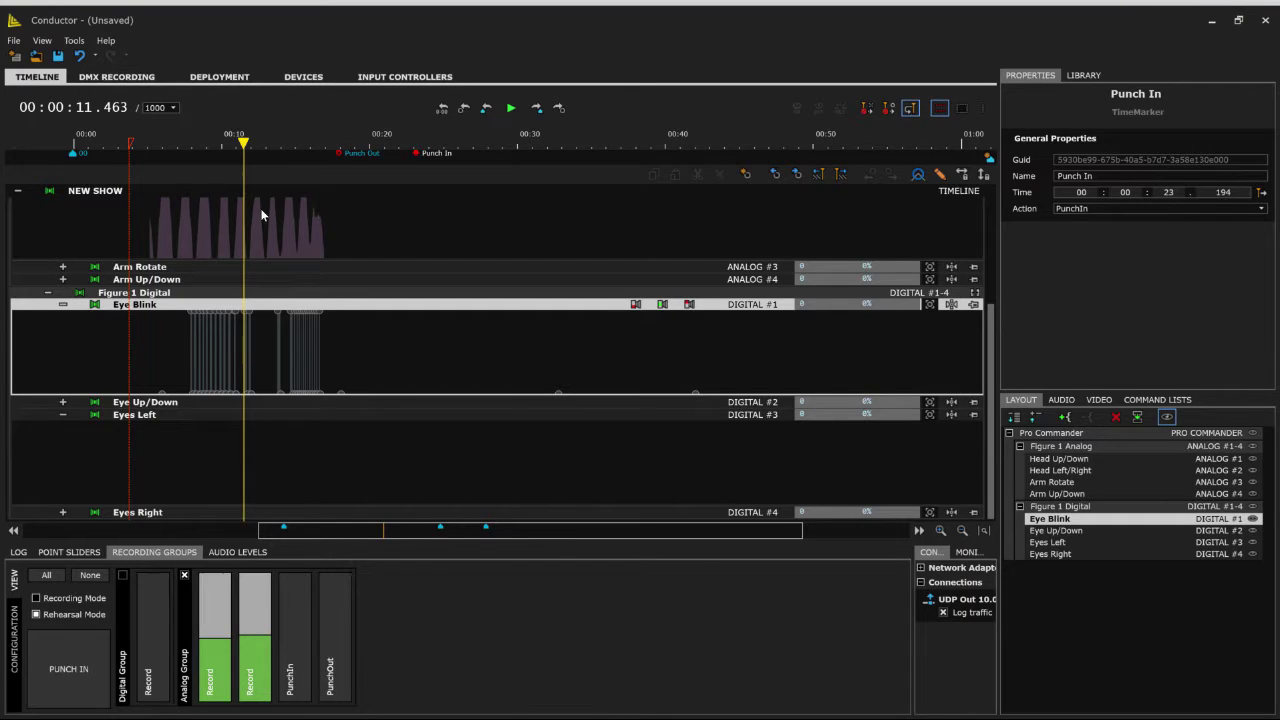
key(Home)
key(alt)
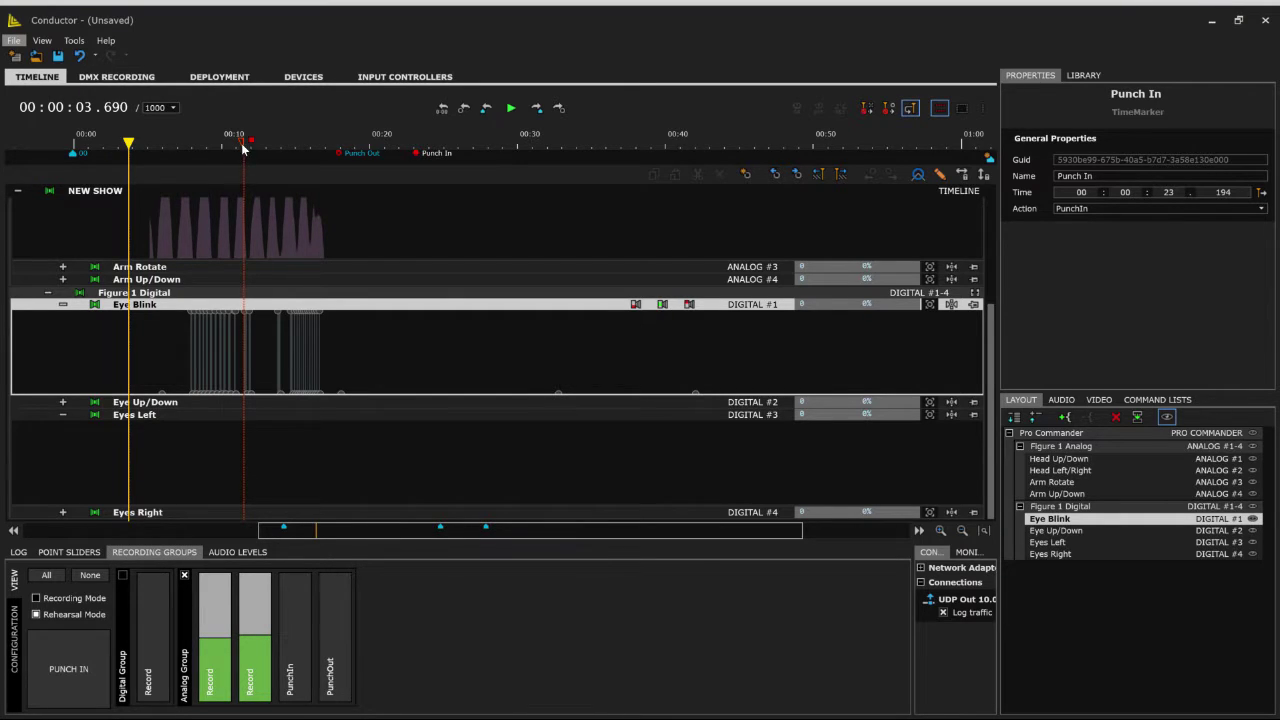
click(130, 142)
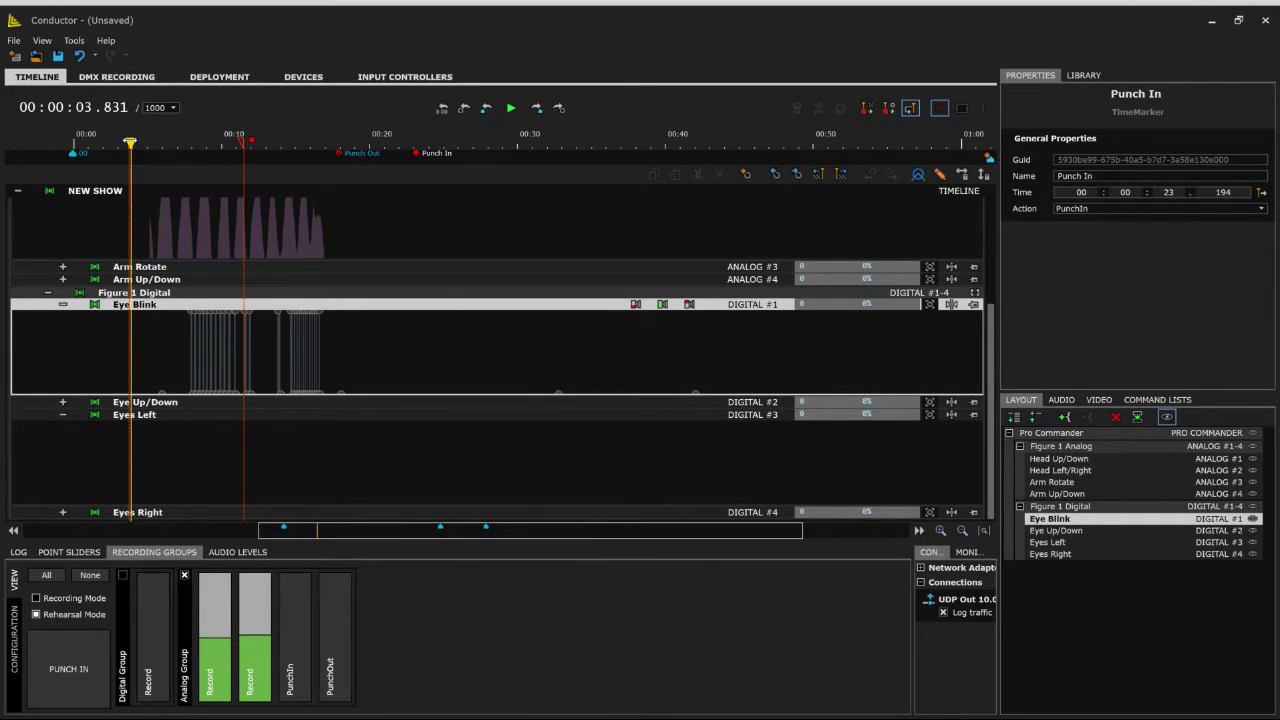
drag(130, 142, 186, 142)
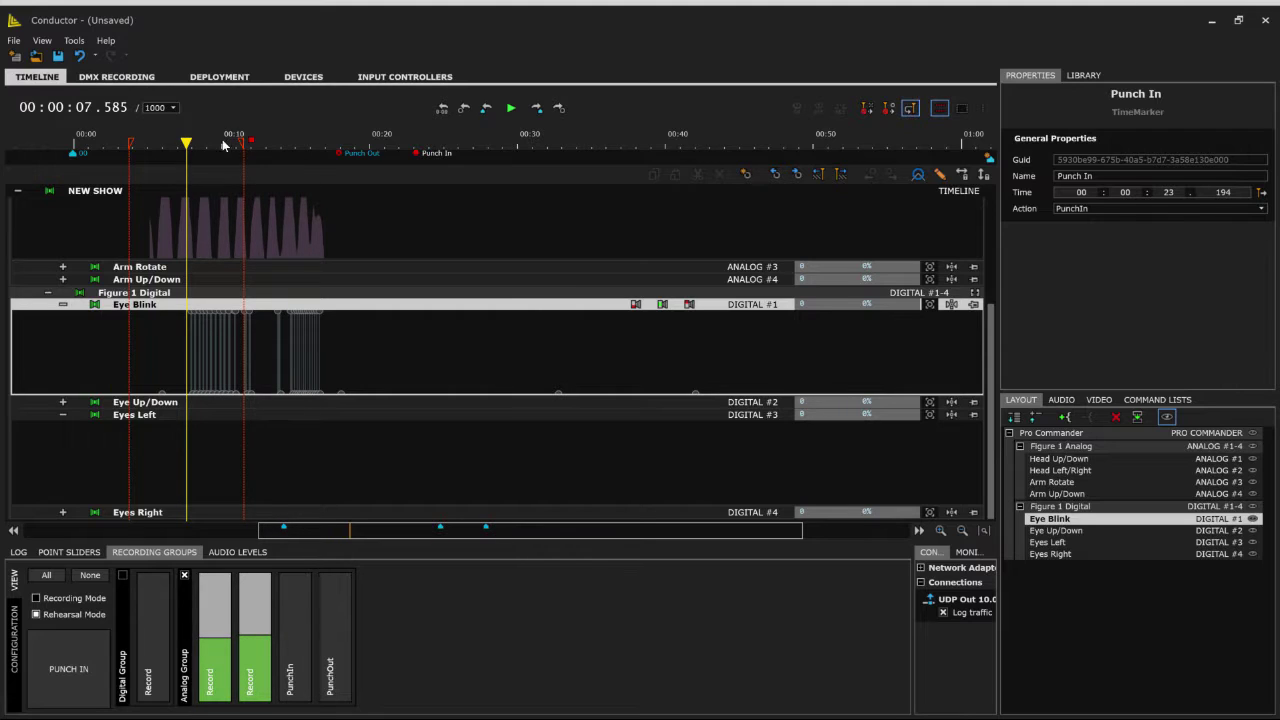
Set the loop indicators to about 5.5 s and 10.4 s on the timeline and run playback between them.
drag(186, 143, 155, 143)
key(space)
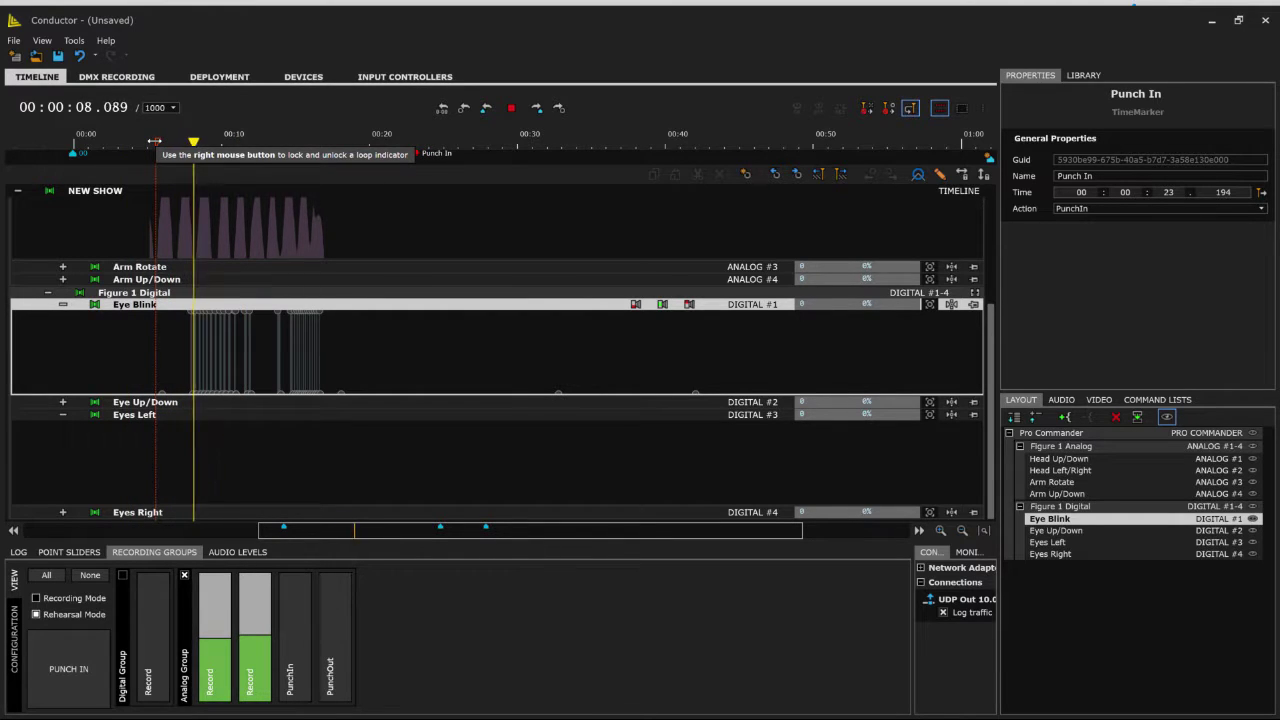
key(space)
key(space)
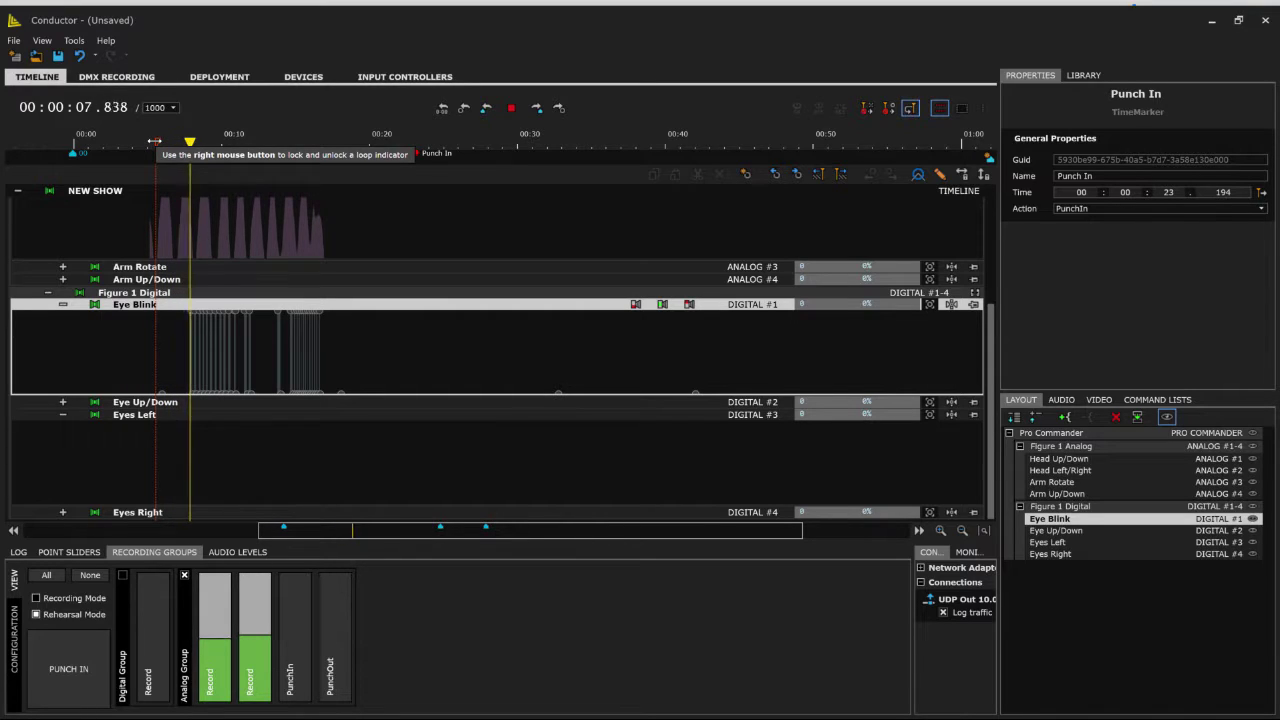
key(space)
key(space)
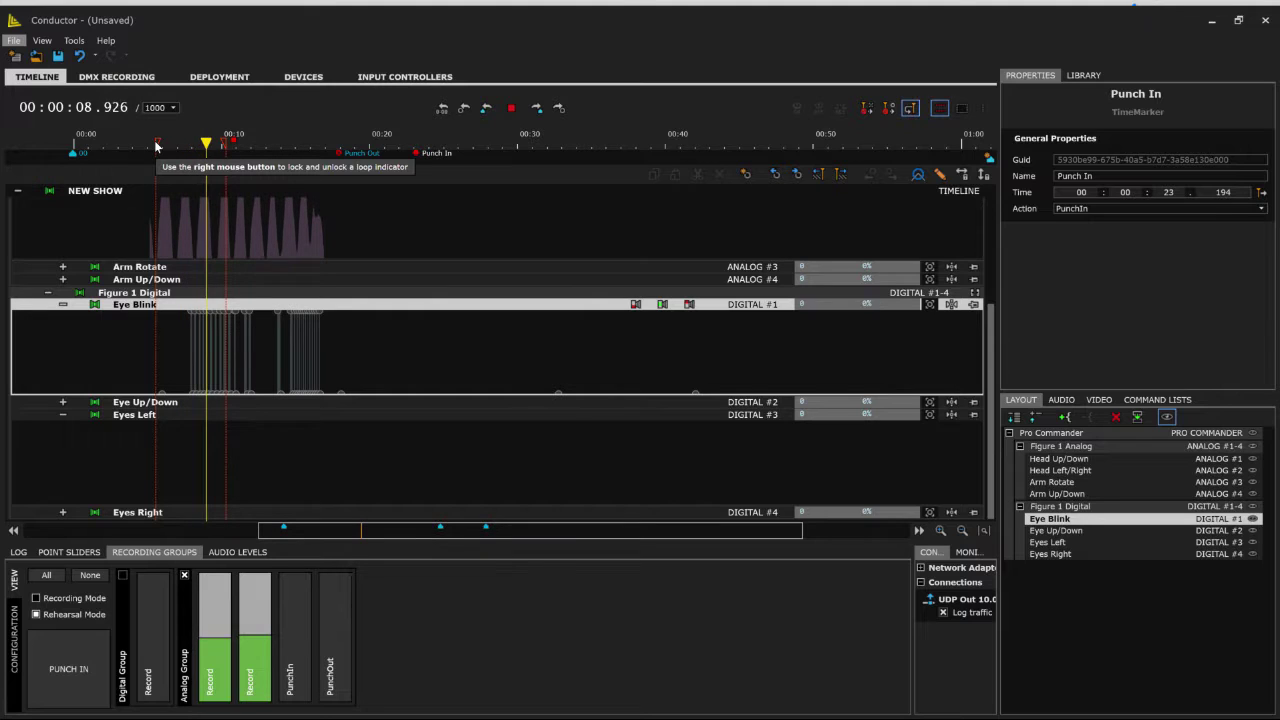
Test the loop section by playing it from its start at about 5.5 s and stopping playback.
click(155, 145)
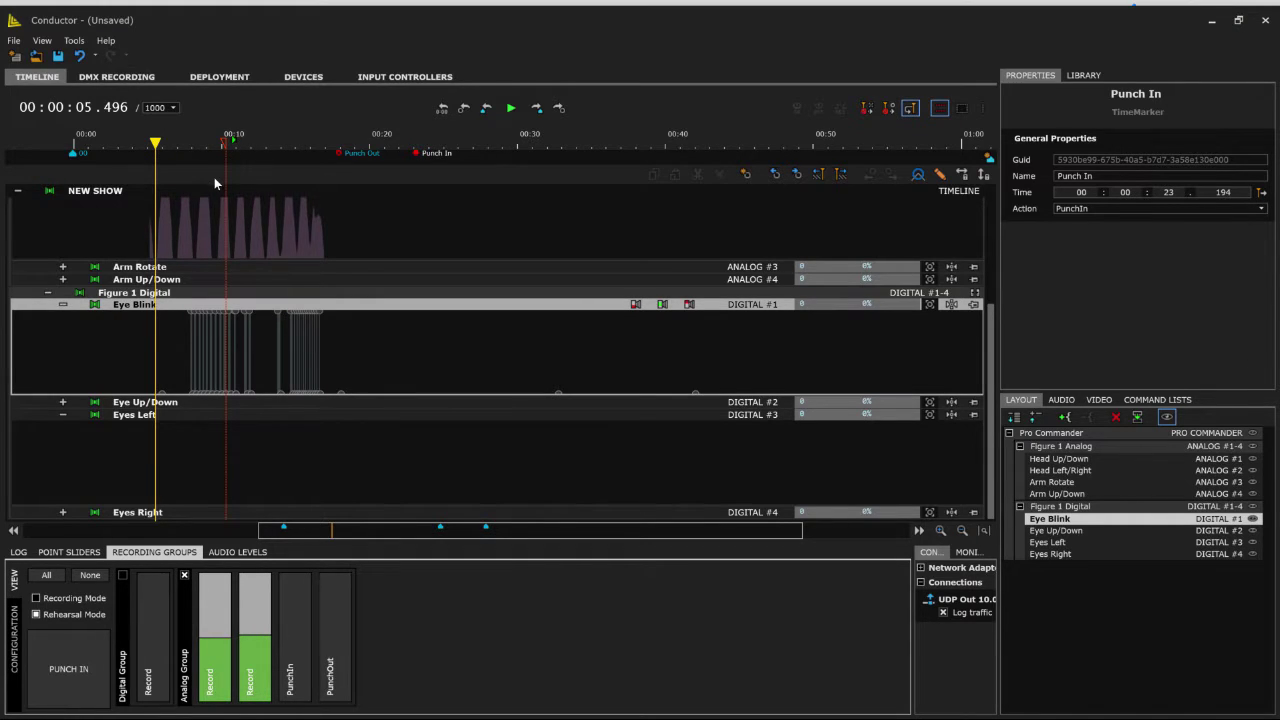
key(space)
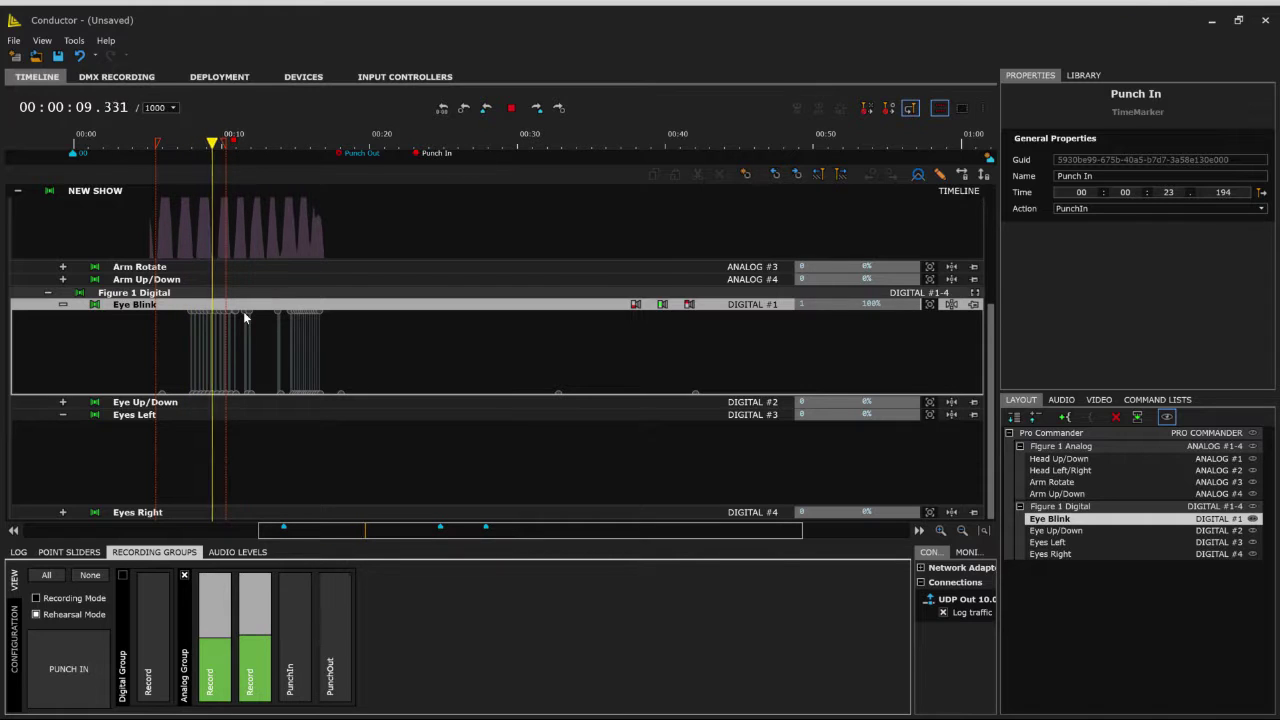
key(space)
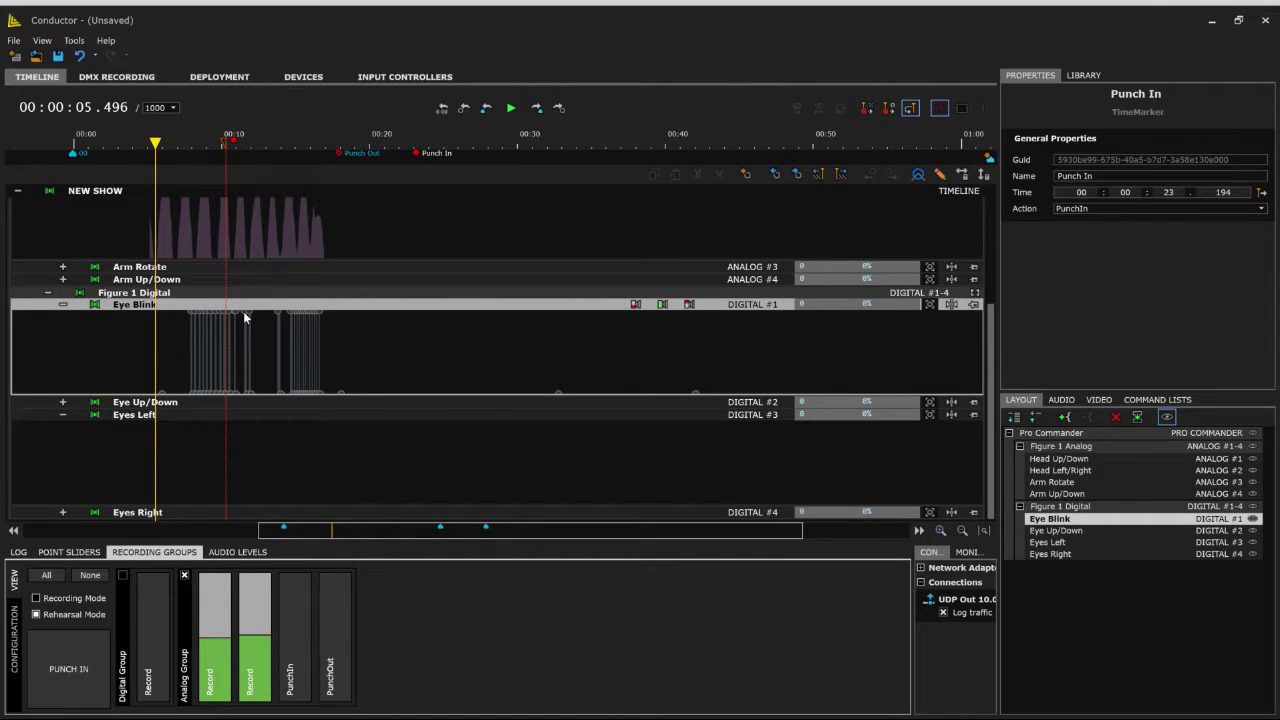
Replay the loop section from about 7 s on the timeline and stop playback at about 8.5 s.
key(space)
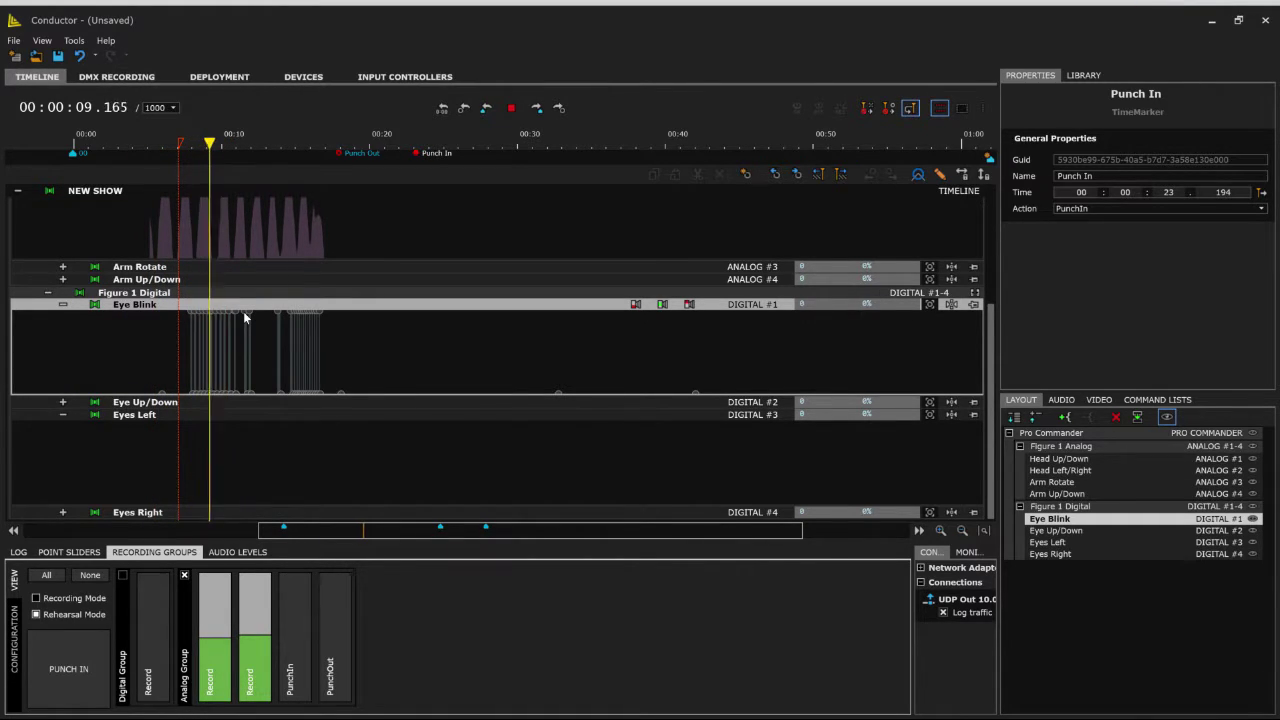
key(space)
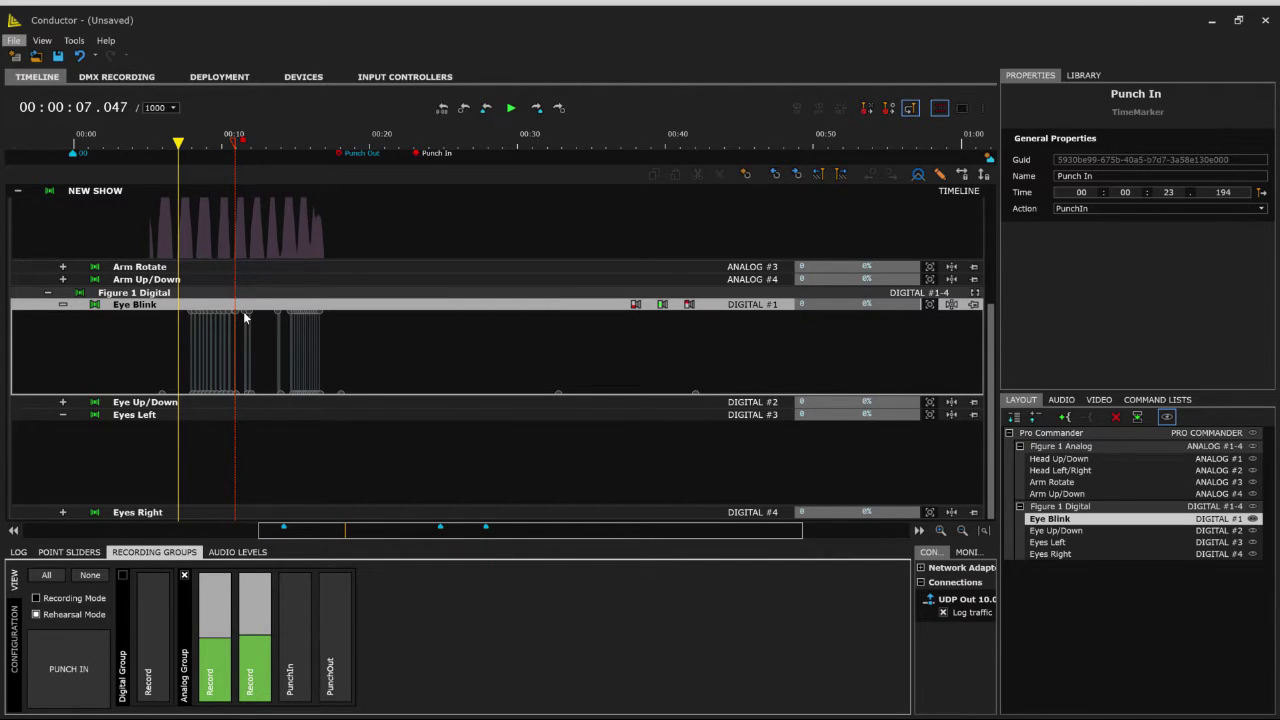
key(space)
key(space)
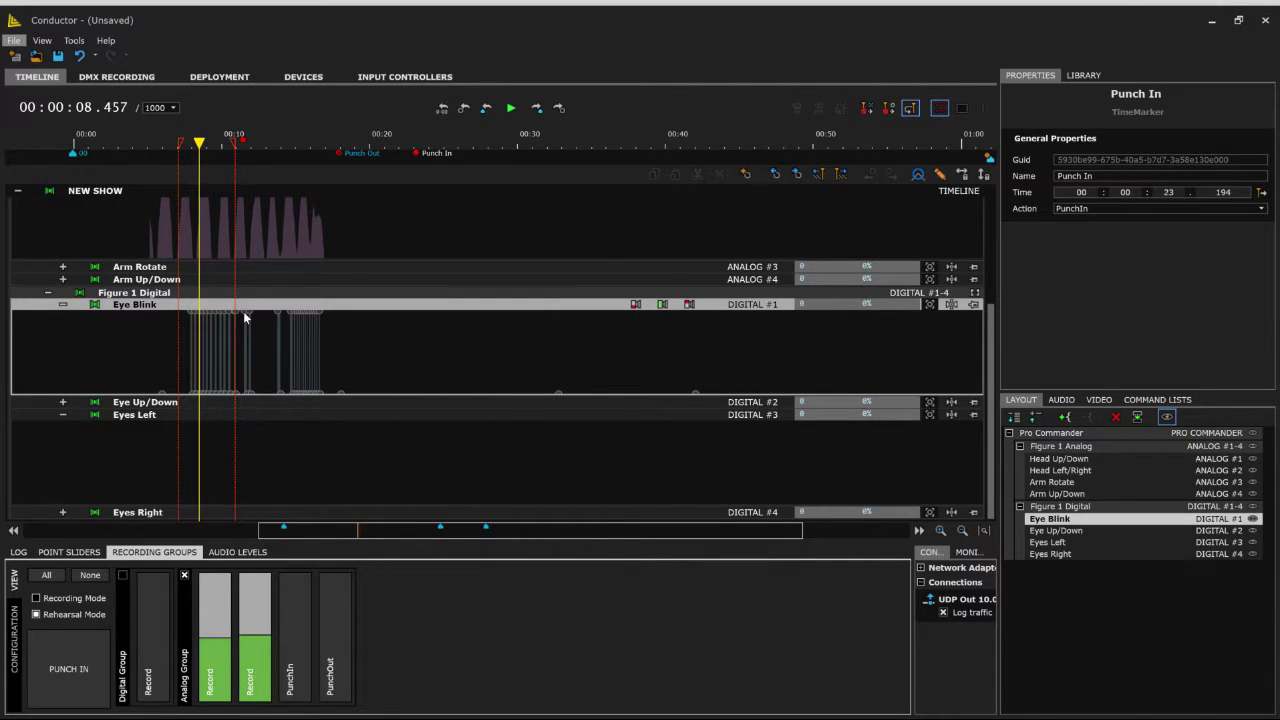
Set the loop indicators to about 5.6 s and 12.4 s, with Punch In at about 7 s and Punch Out at about 11.4 s.
drag(182, 149, 157, 149)
drag(242, 145, 257, 140)
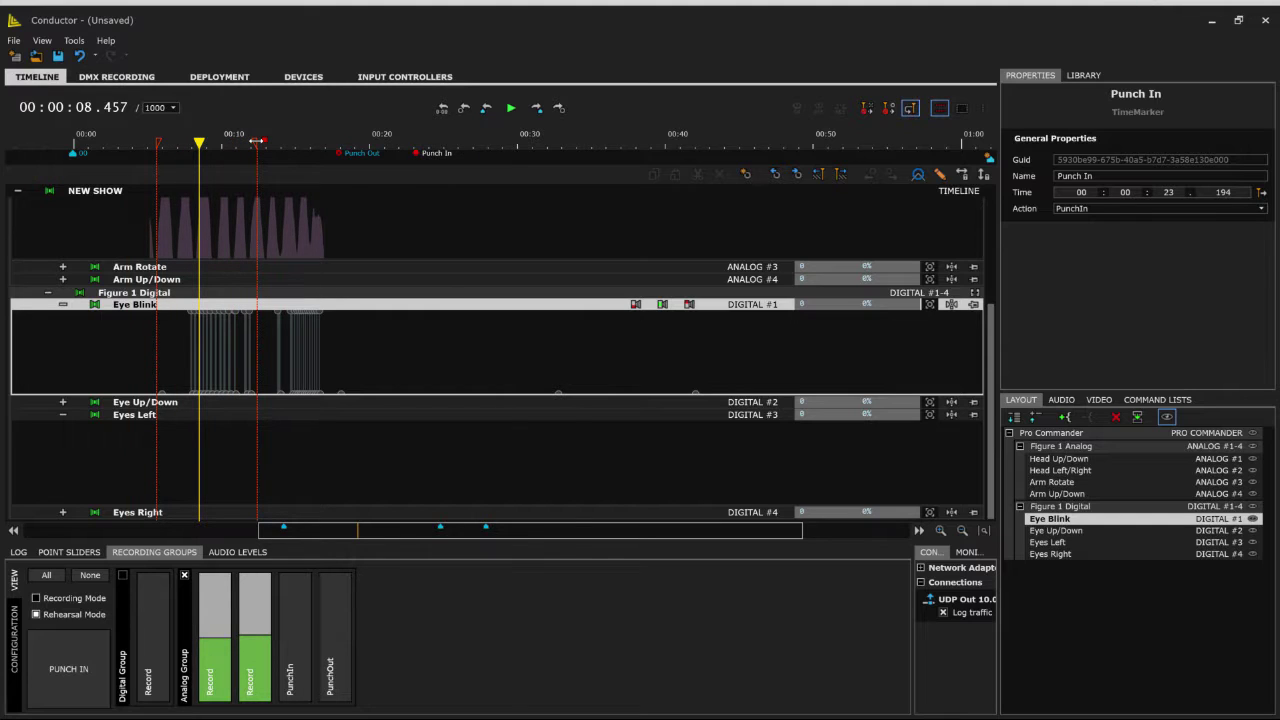
click(157, 150)
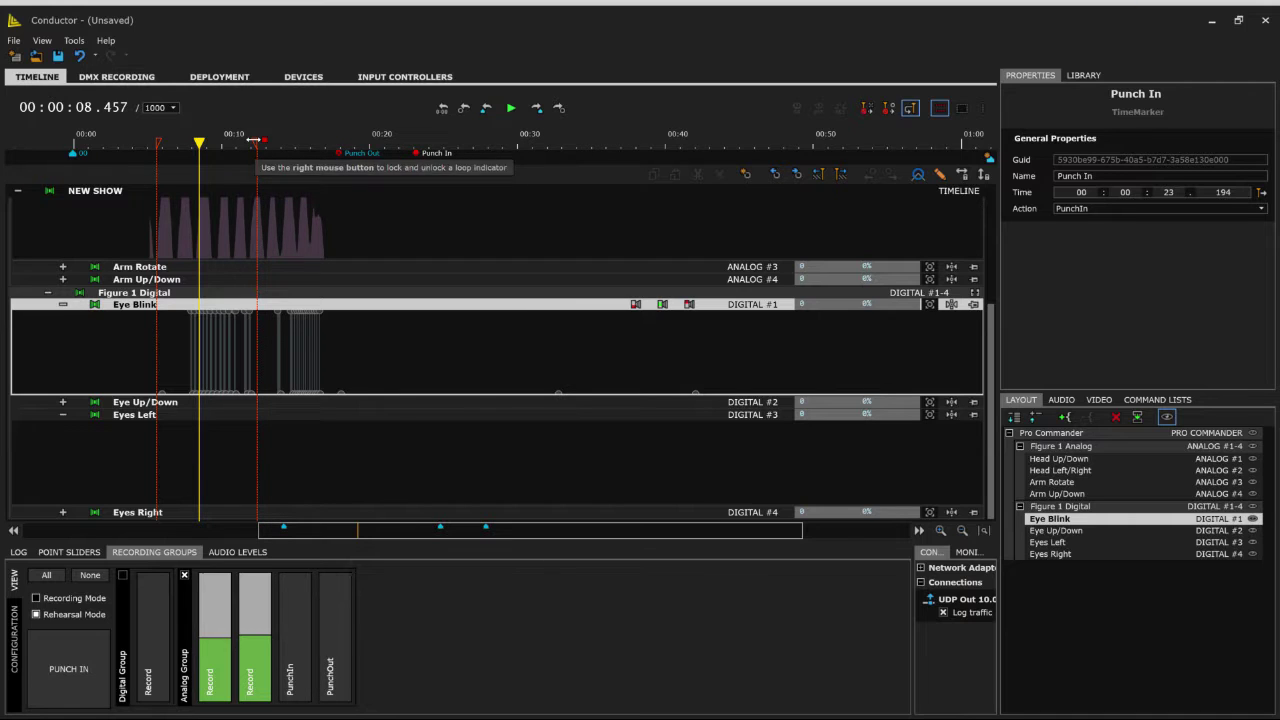
drag(339, 153, 243, 153)
drag(416, 153, 177, 153)
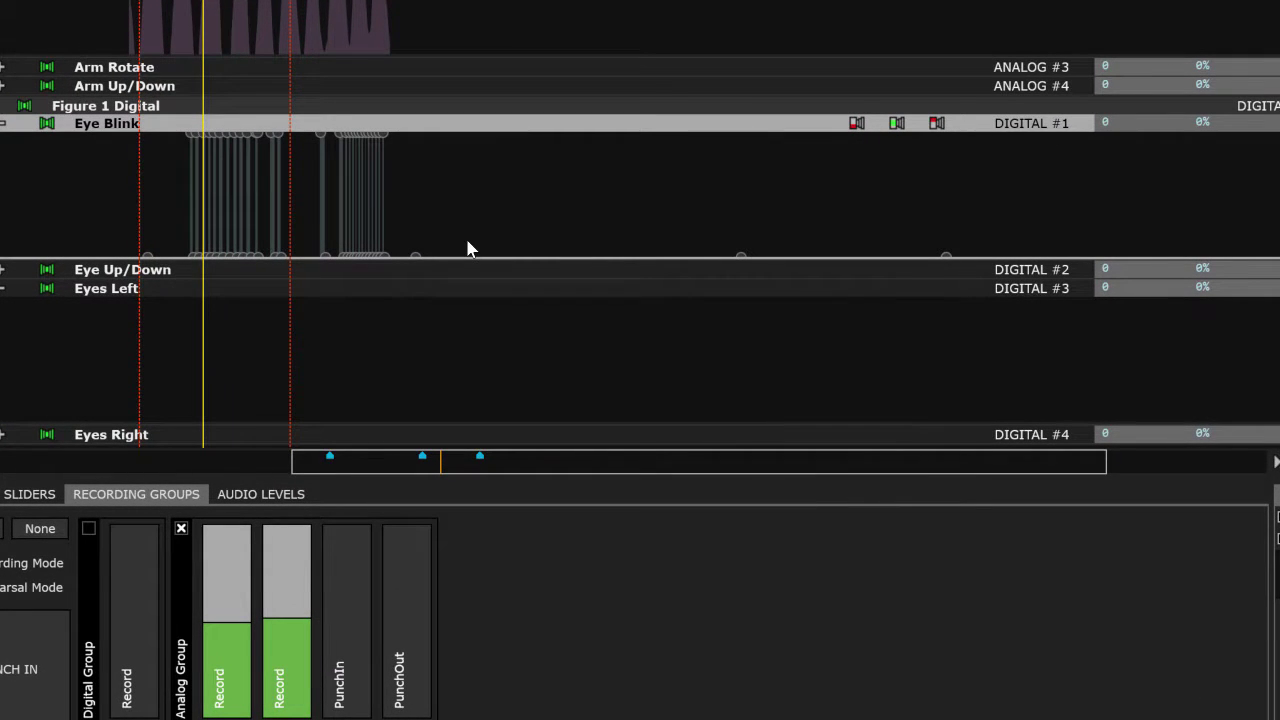
Show the recorded points of the Head Left/Right channel and of the Eye Blink channel on an enlarged timeline.
click(474, 20)
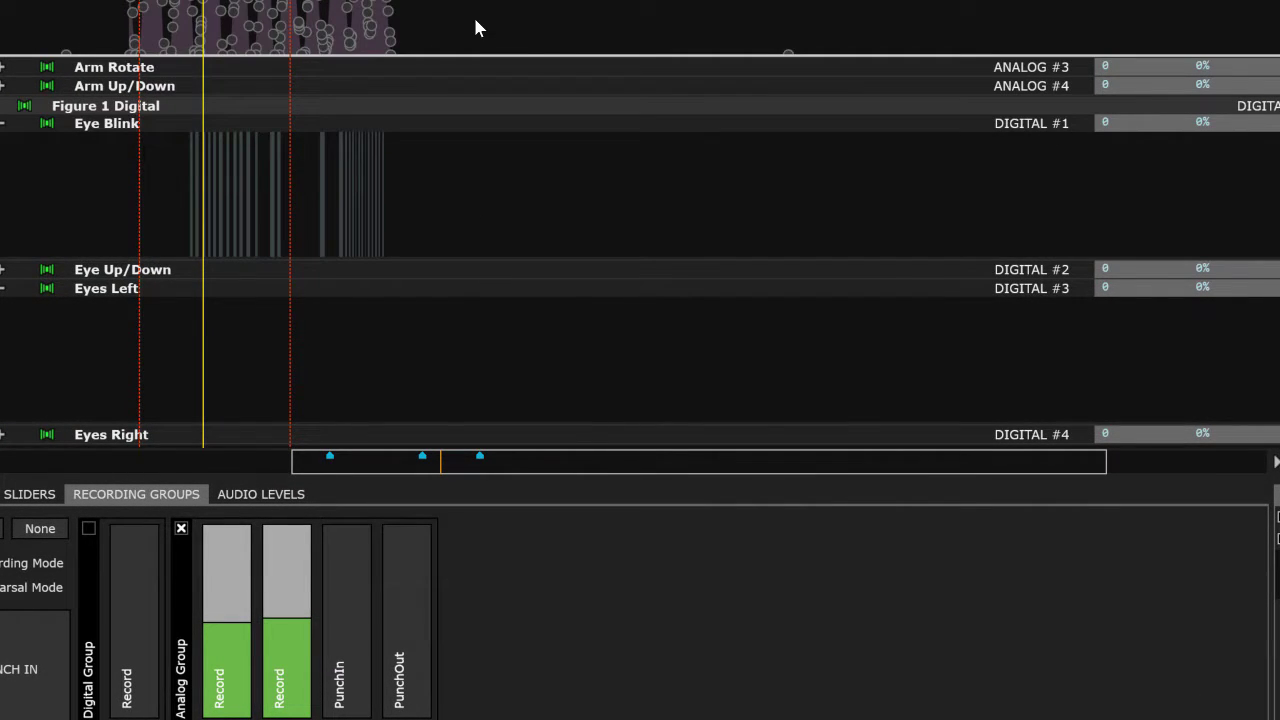
scroll(490, 20, up, 3)
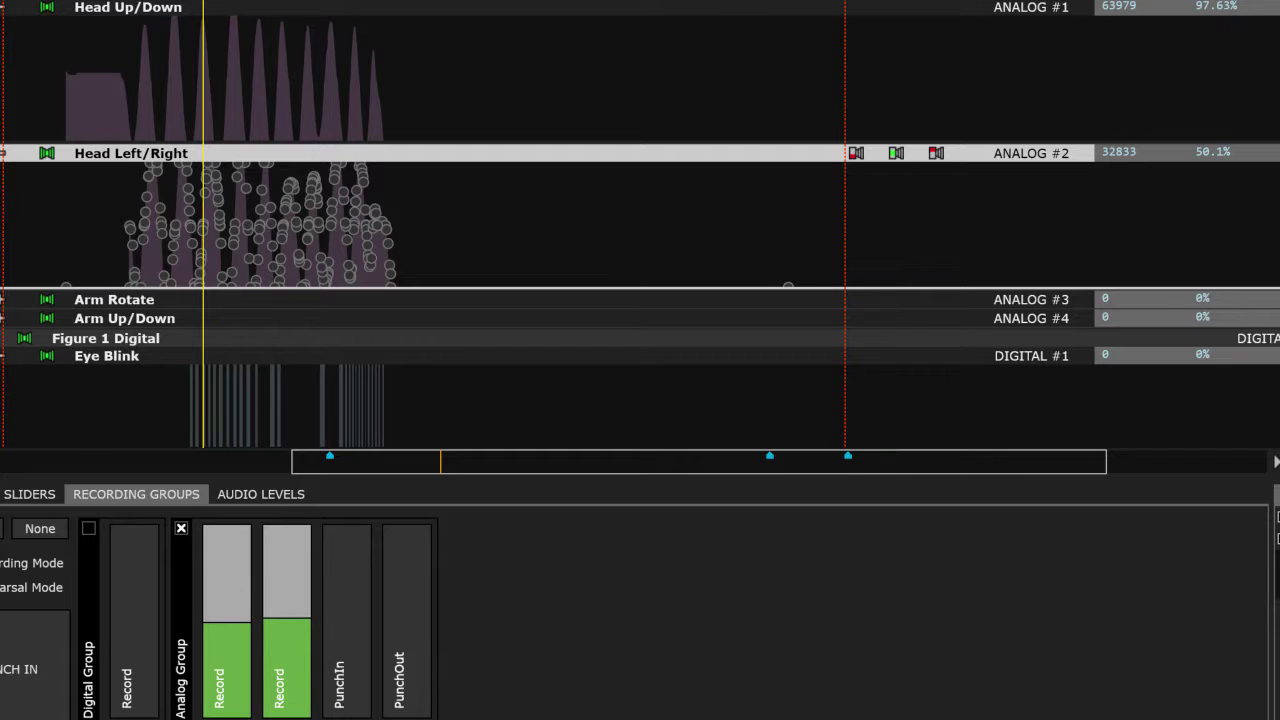
scroll(520, 190, down, 5)
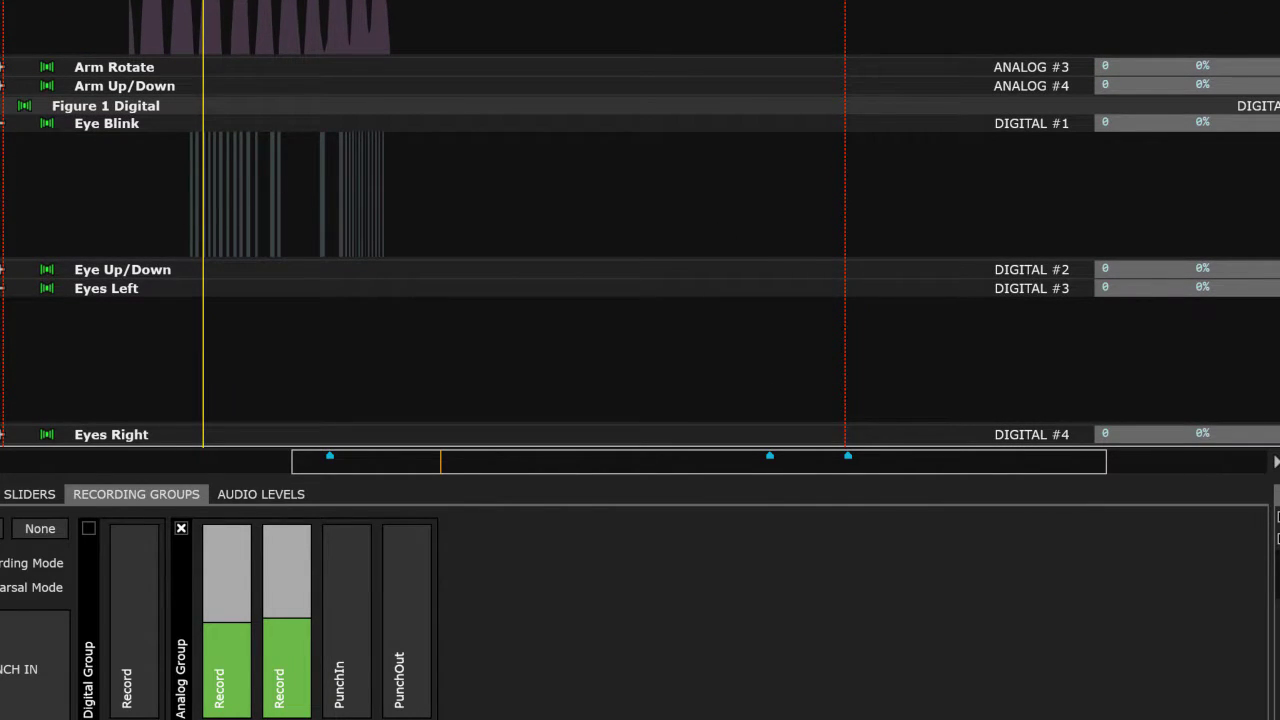
scroll(520, 190, up, 5)
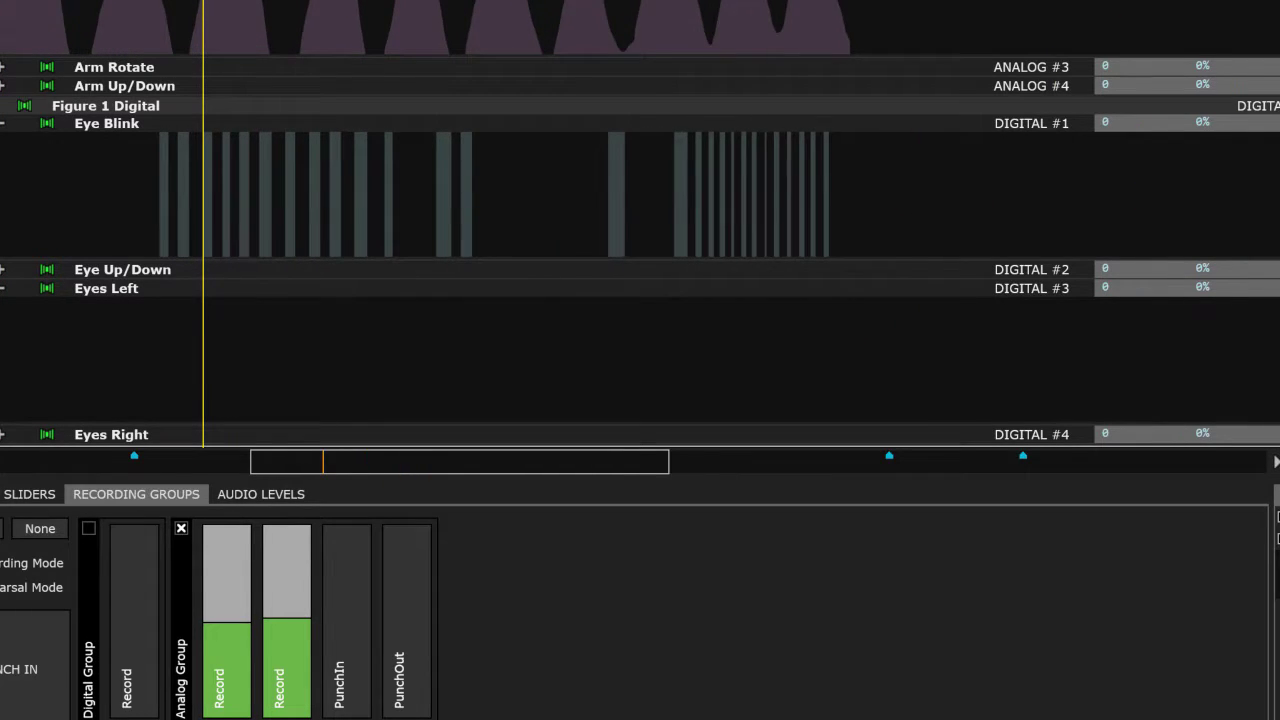
scroll(520, 190, up, 2)
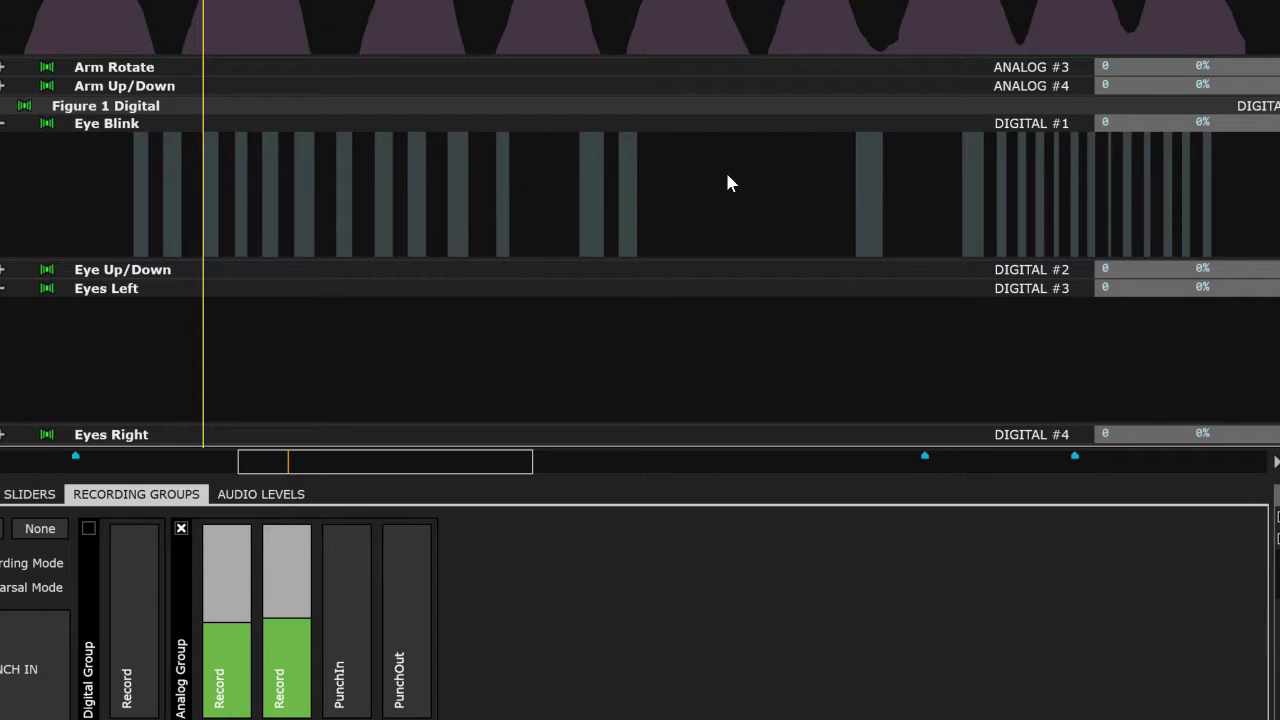
click(700, 188)
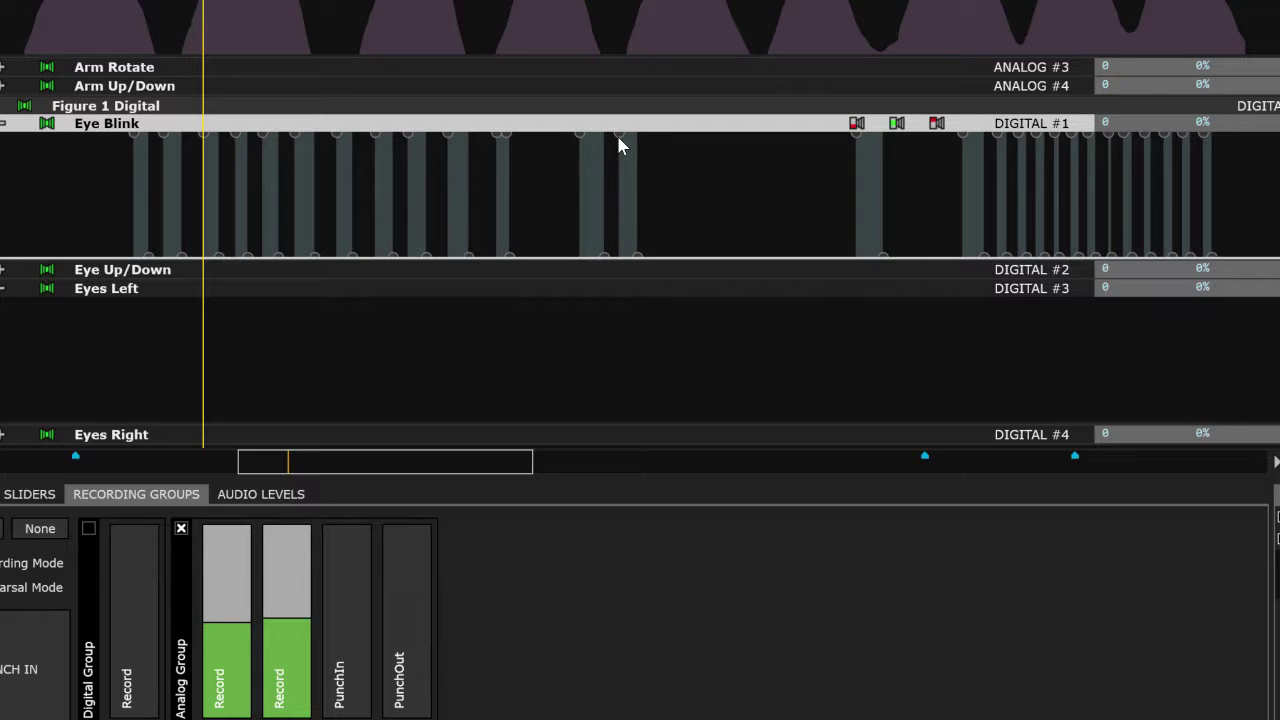
Try moving the Eye Blink point near 11.8 s, and delete the blink points from about 8.7 s to 12 s.
drag(619, 136, 622, 258)
drag(634, 201, 613, 158)
drag(716, 188, 227, 176)
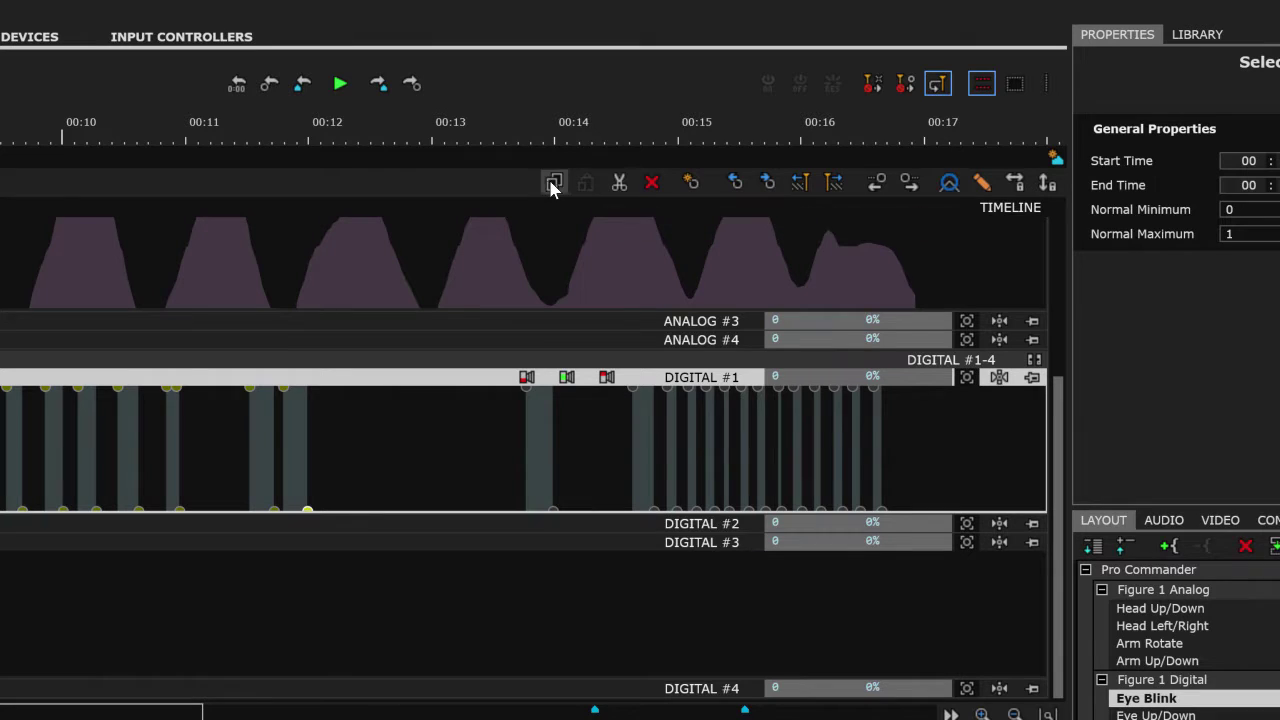
click(652, 182)
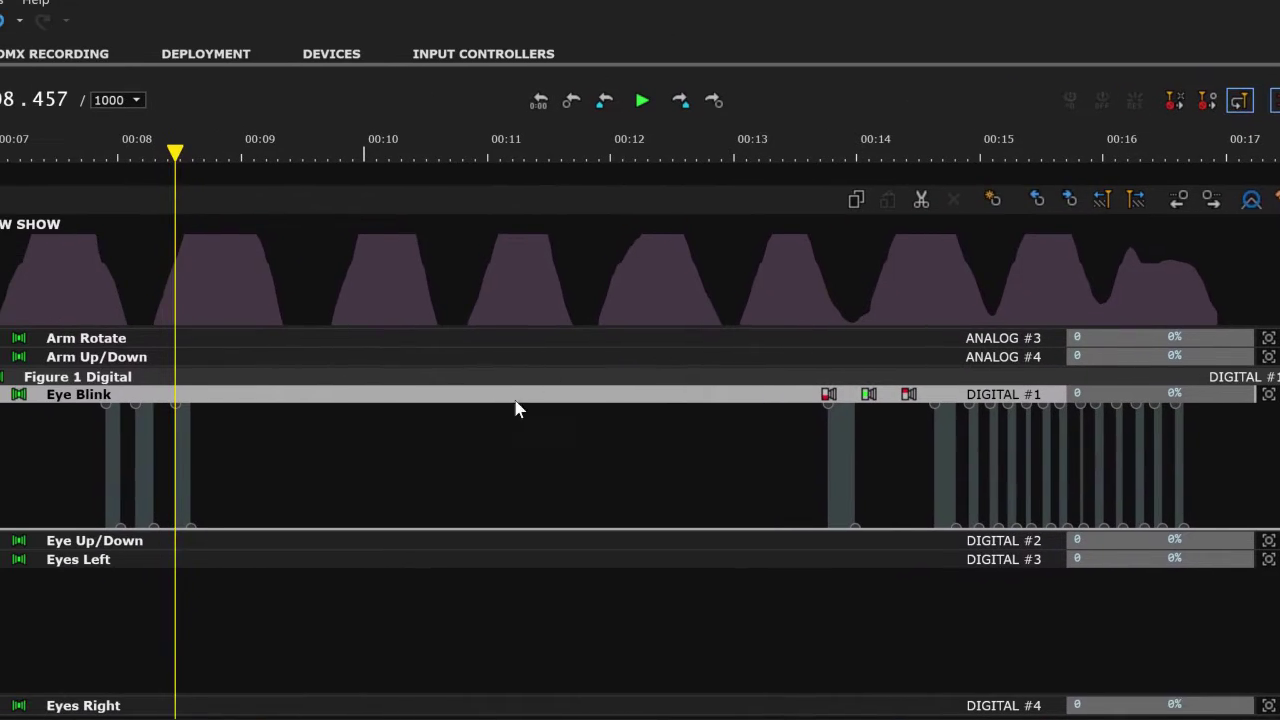
Draw four blinks on the Eye Blink channel at about 9.7–10.2 s, 11–11.3 s, 11.9–12.3 s and 12.9–13.2 s.
click(322, 528)
click(380, 465)
click(434, 500)
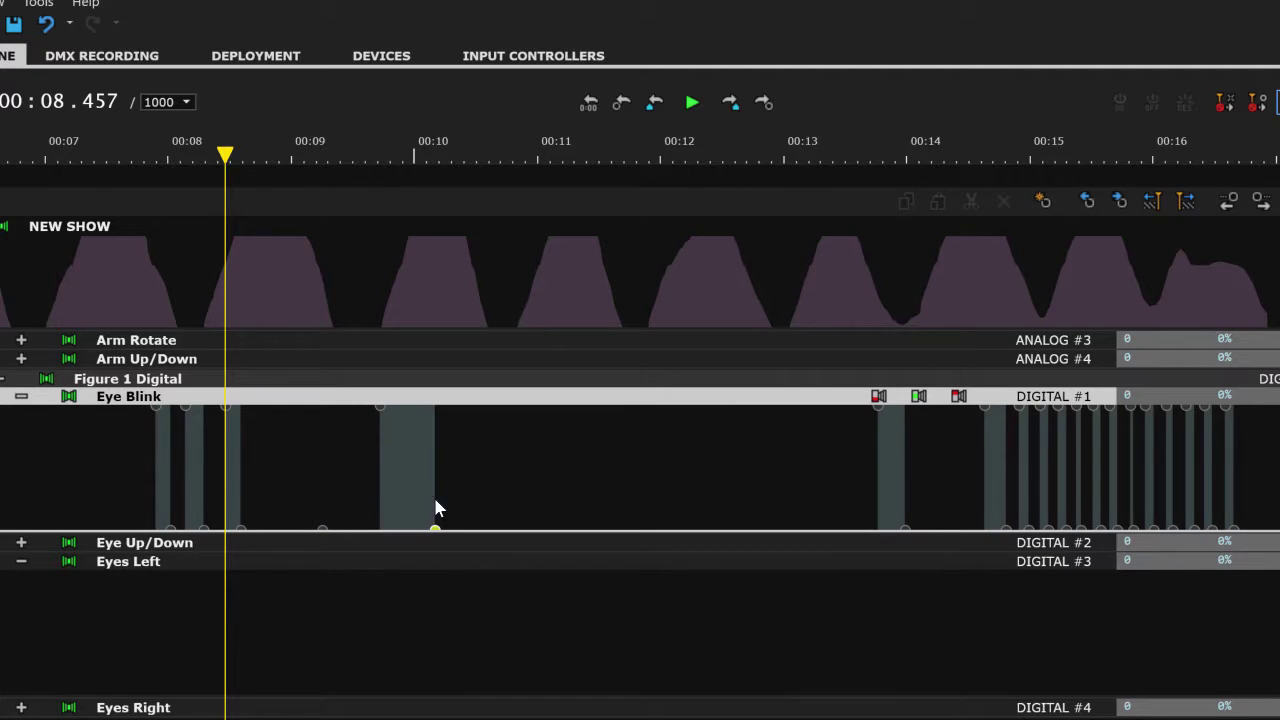
click(538, 450)
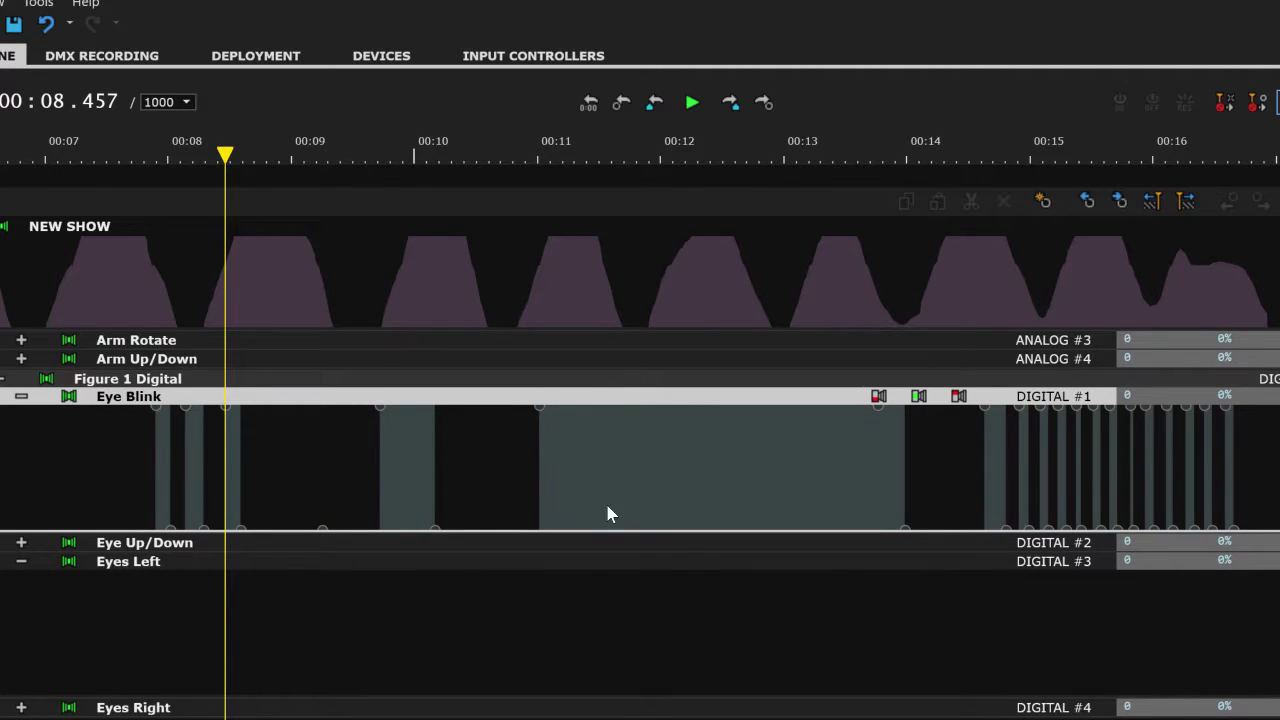
click(580, 528)
click(643, 410)
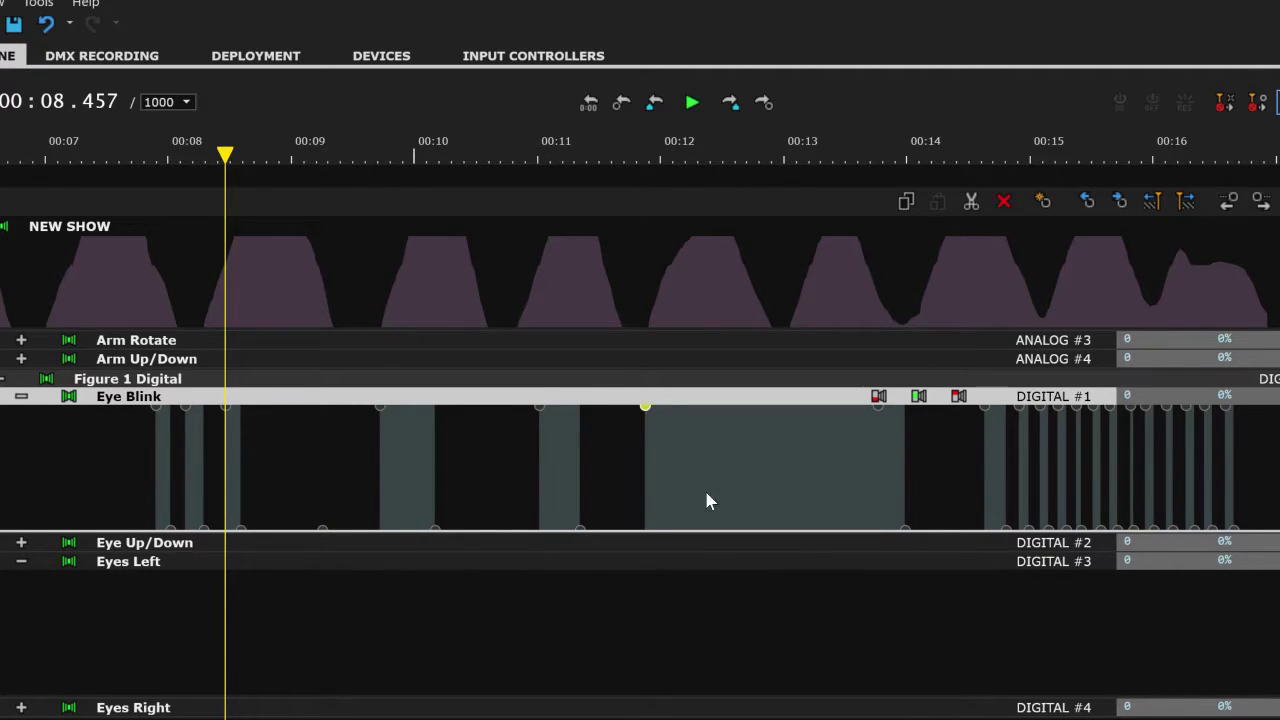
click(693, 528)
click(770, 410)
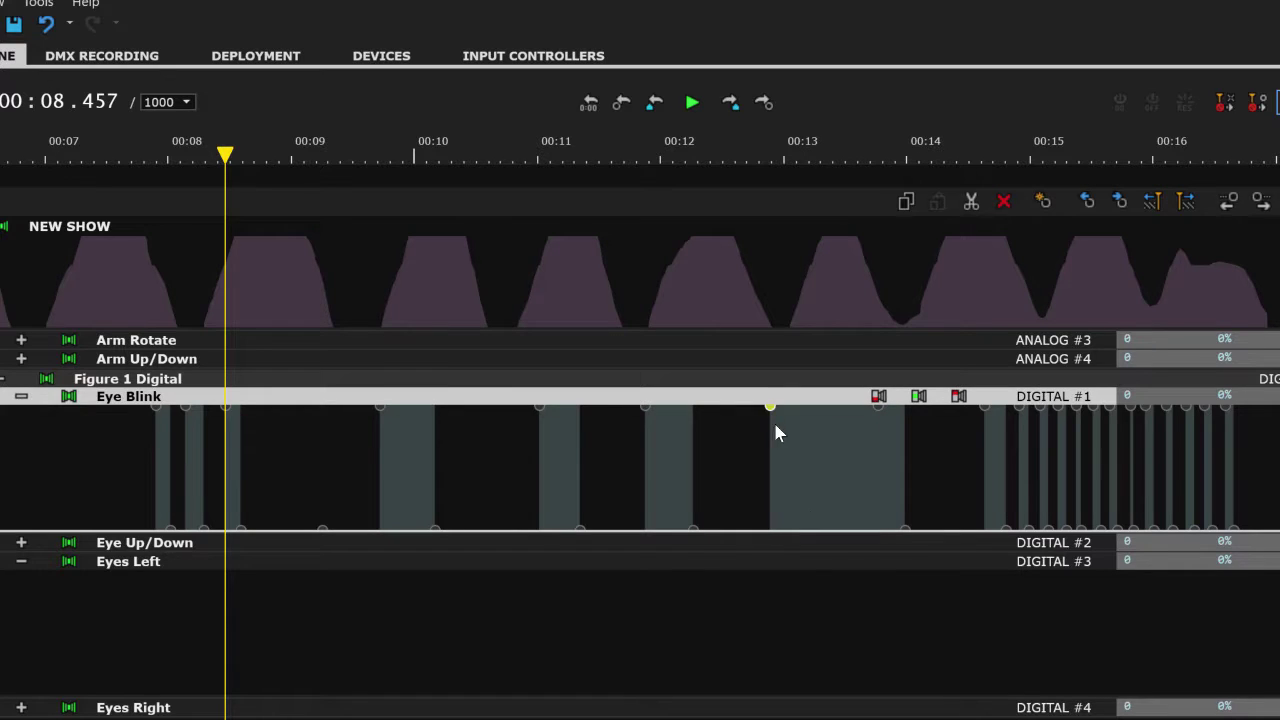
click(811, 528)
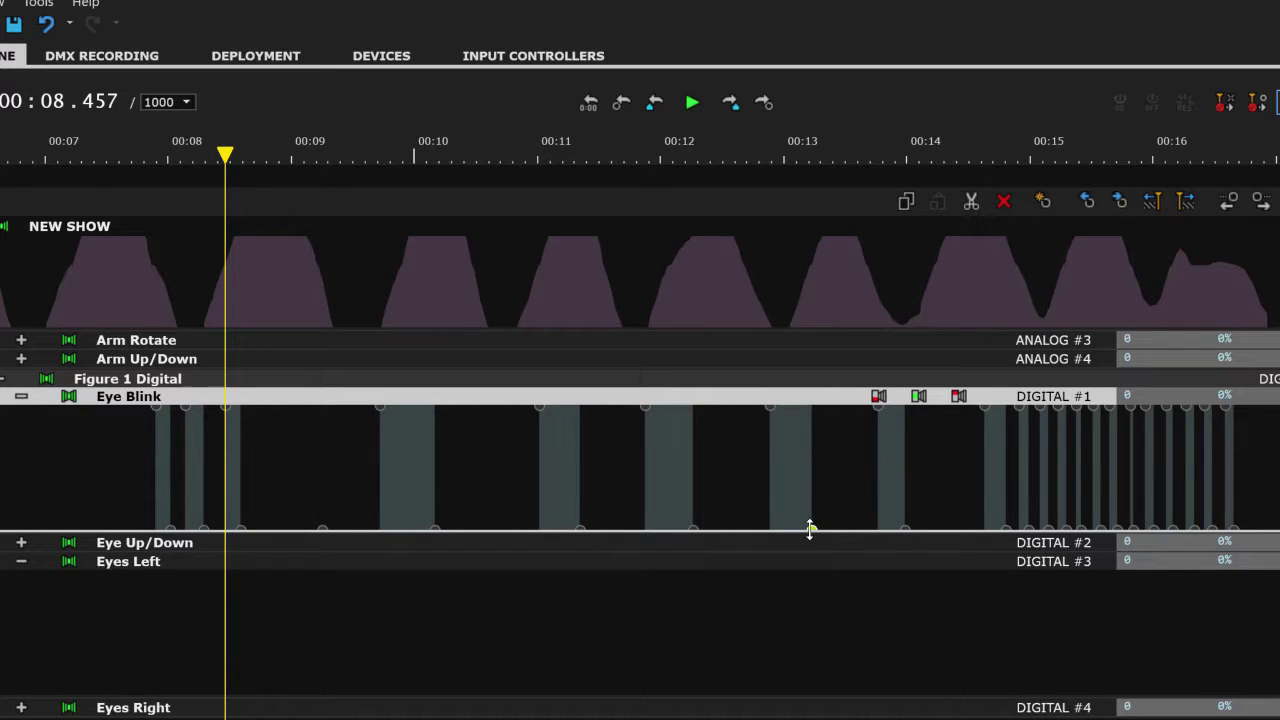
Adjust the last drawn Eye Blink block so it runs from about 12.8 s to 13.2 s.
mouse_move(811, 529)
mouse_down()
mouse_move(851, 529)
mouse_move(786, 530)
mouse_up()
mouse_move(768, 414)
mouse_down()
mouse_move(706, 414)
mouse_move(757, 410)
mouse_up()
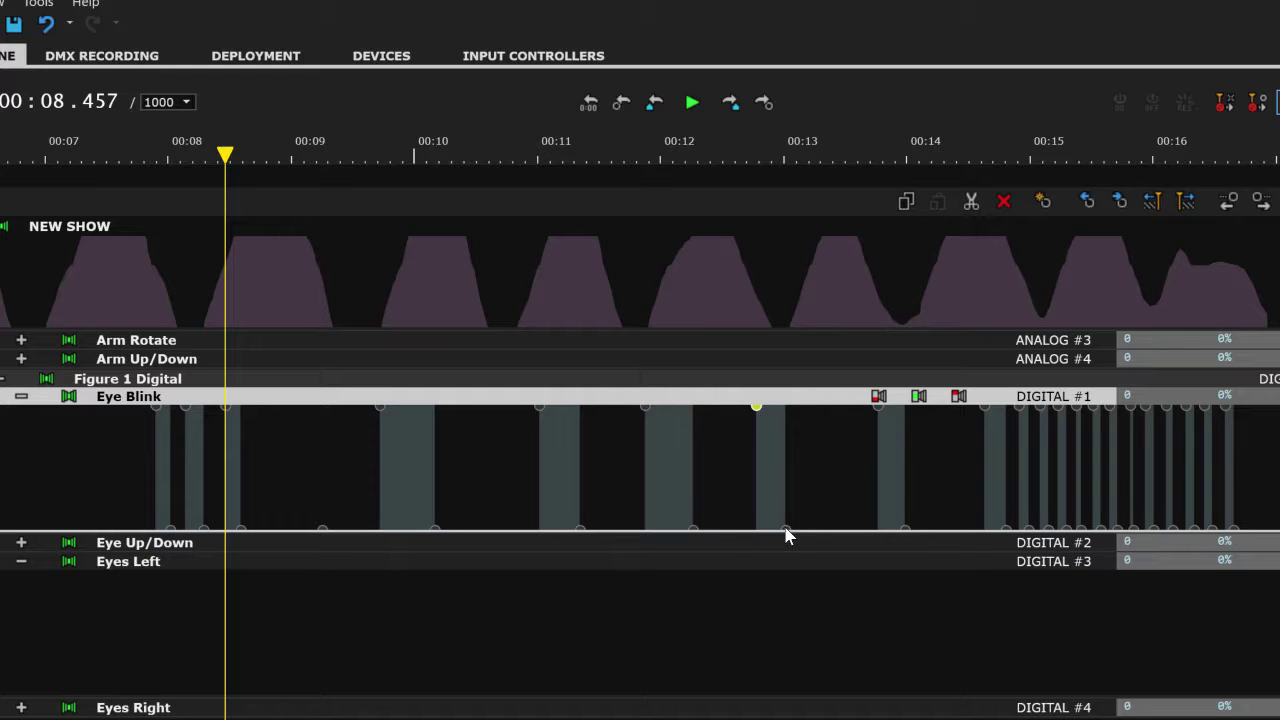
drag(786, 530, 806, 535)
Copy the Eye Blink points from about 9.7 s to 14 s and paste them at about 16.8 s.
drag(934, 490, 342, 467)
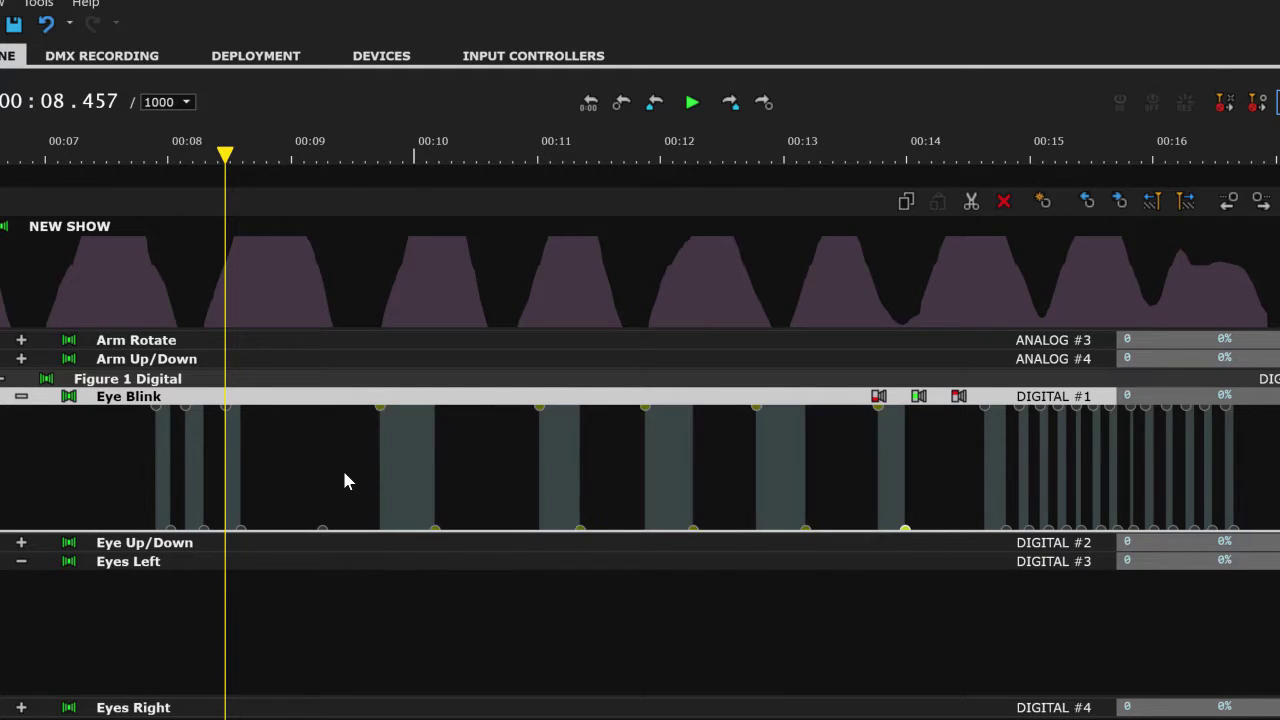
click(904, 204)
drag(232, 158, 1257, 170)
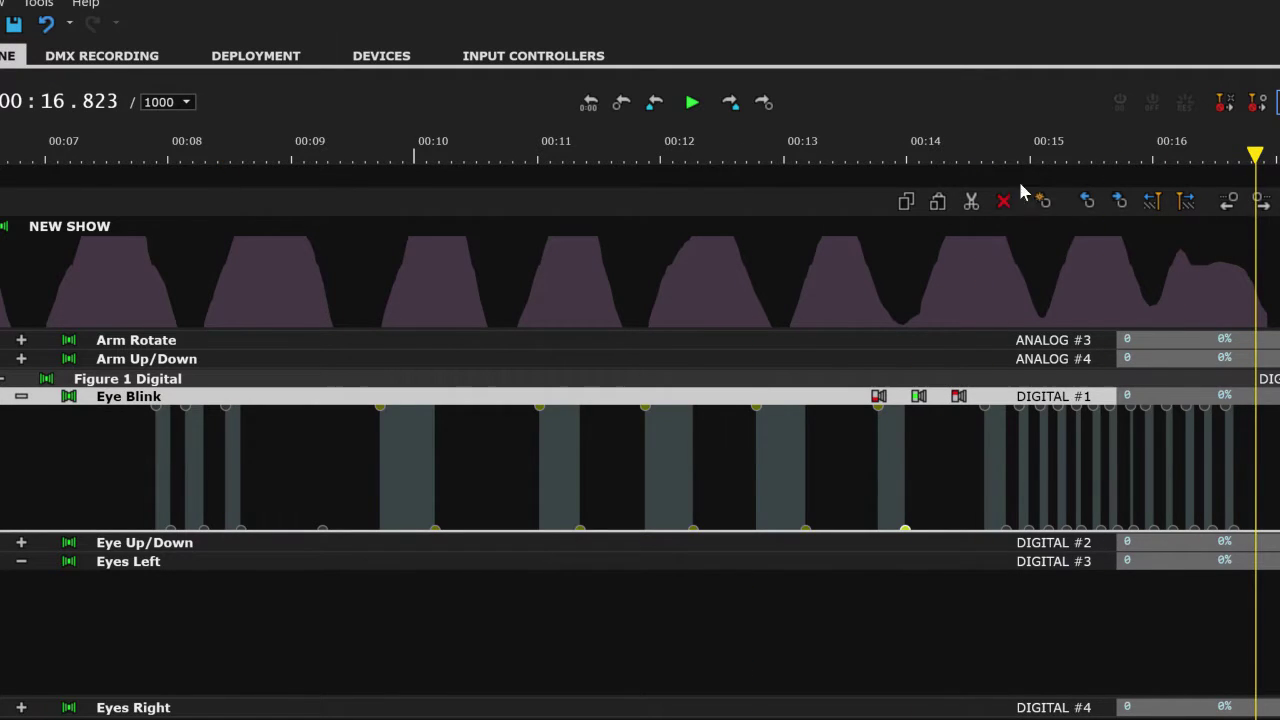
click(937, 201)
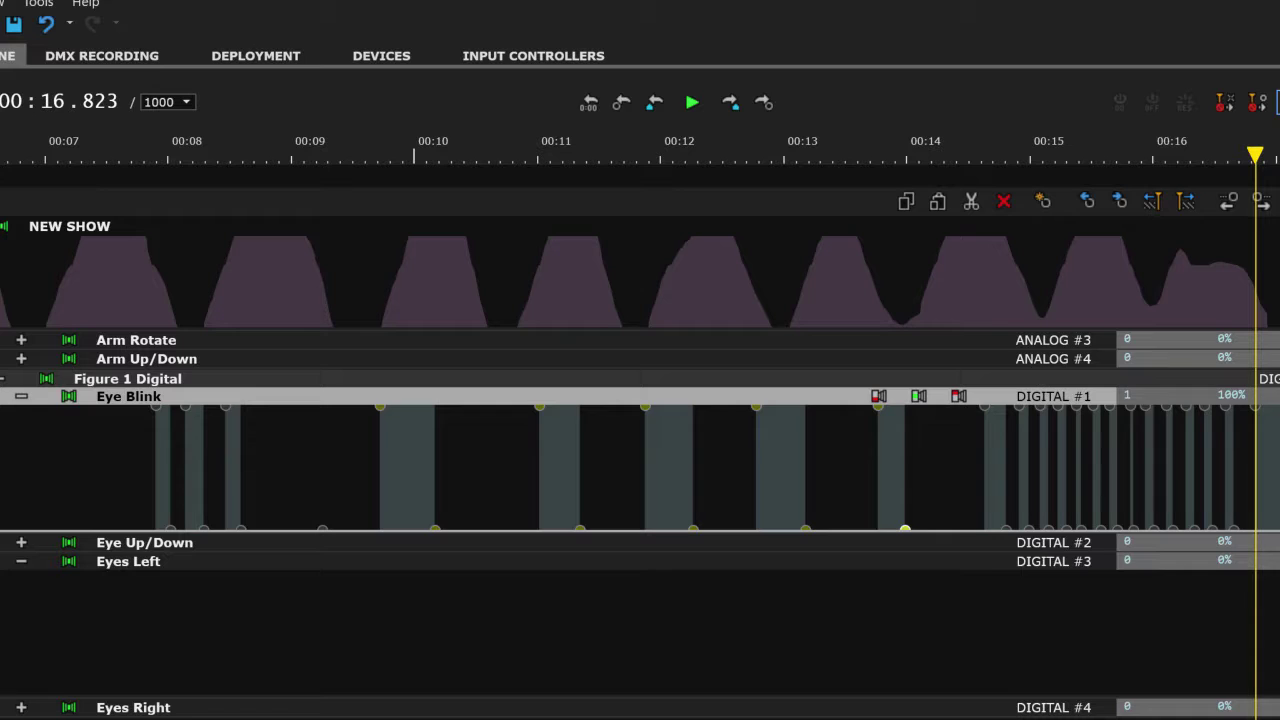
Relocate the Eye Blink points by copying them, deleting the originals and pasting the copy at about 4.9 s.
drag(1237, 470, 110, 500)
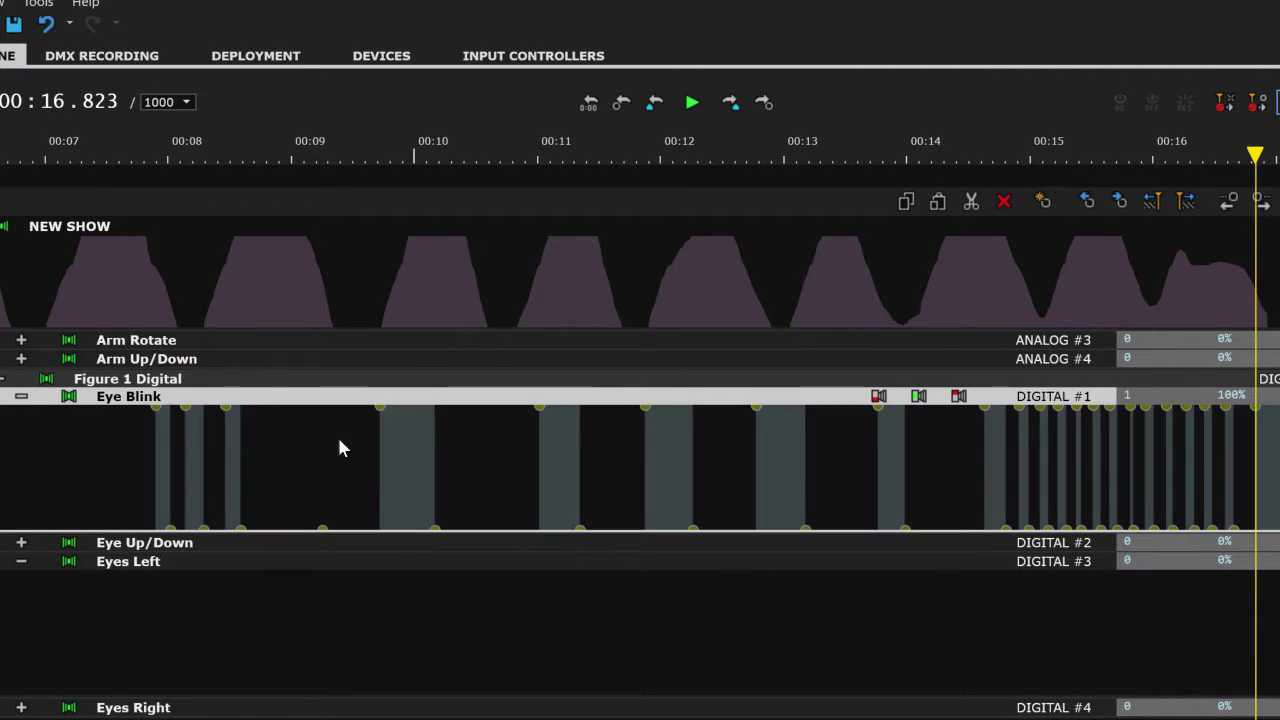
click(912, 208)
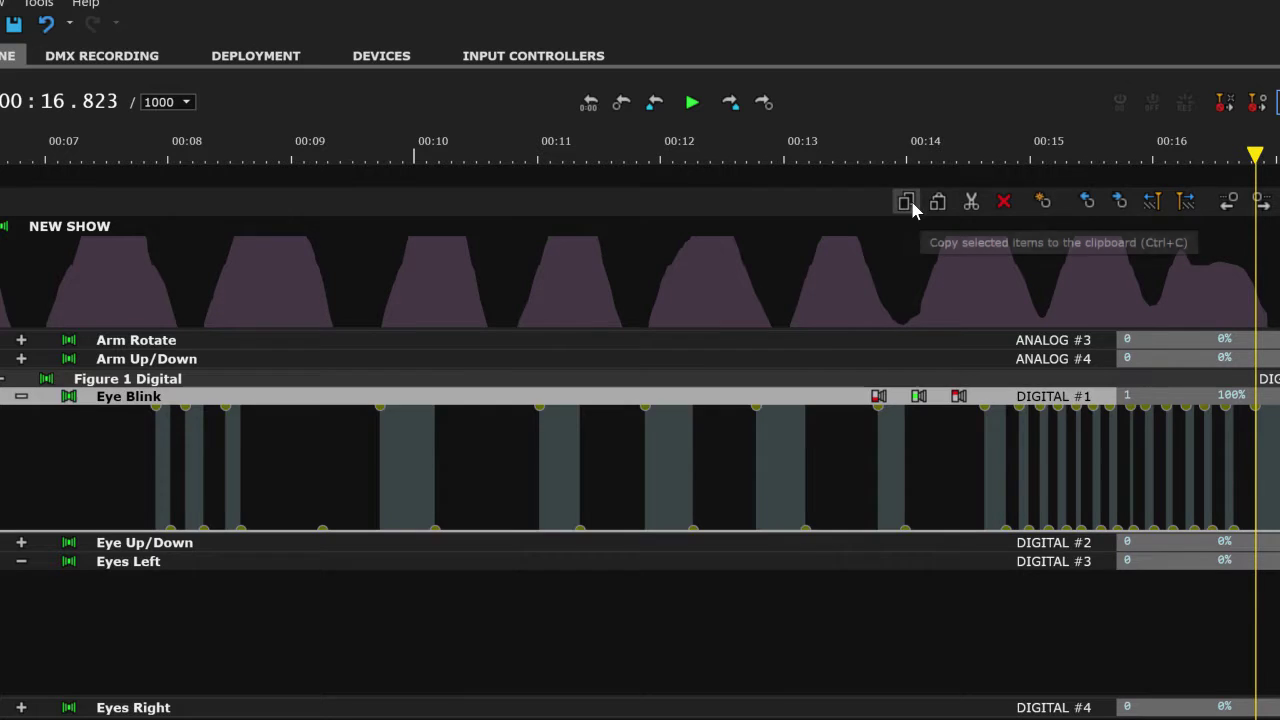
click(1254, 455)
click(689, 414)
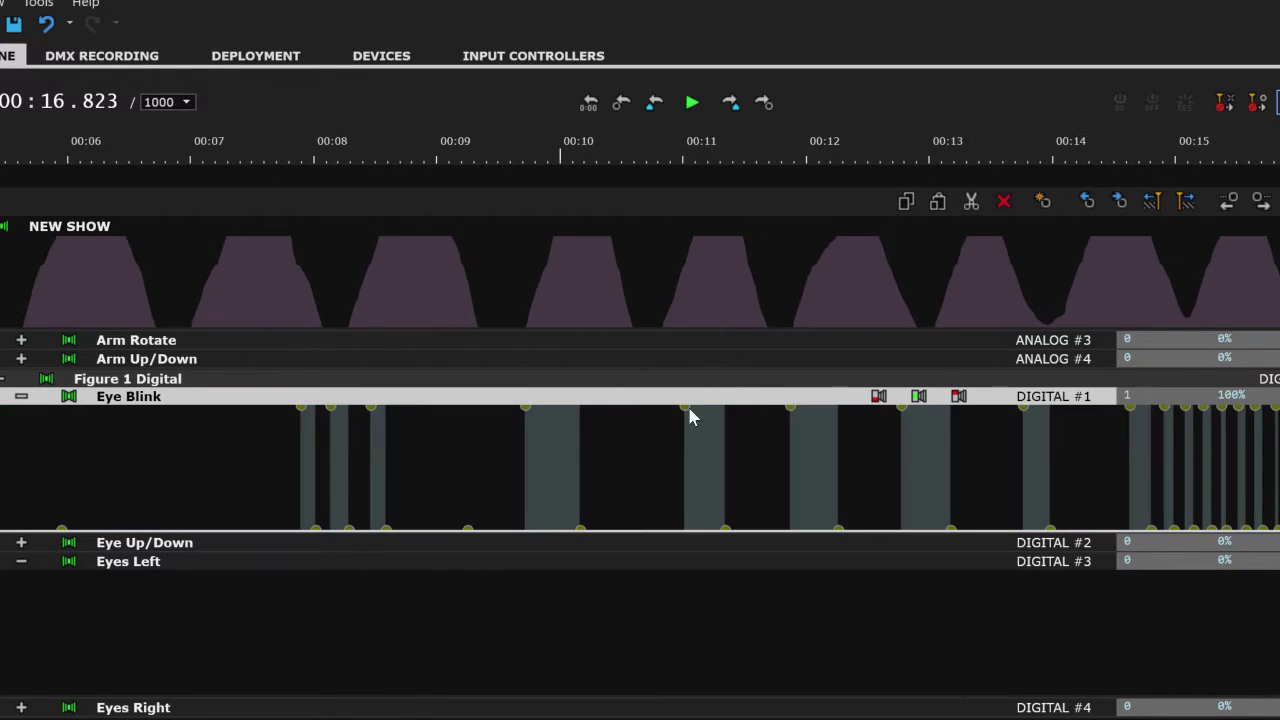
click(1002, 203)
drag(300, 152, 8, 152)
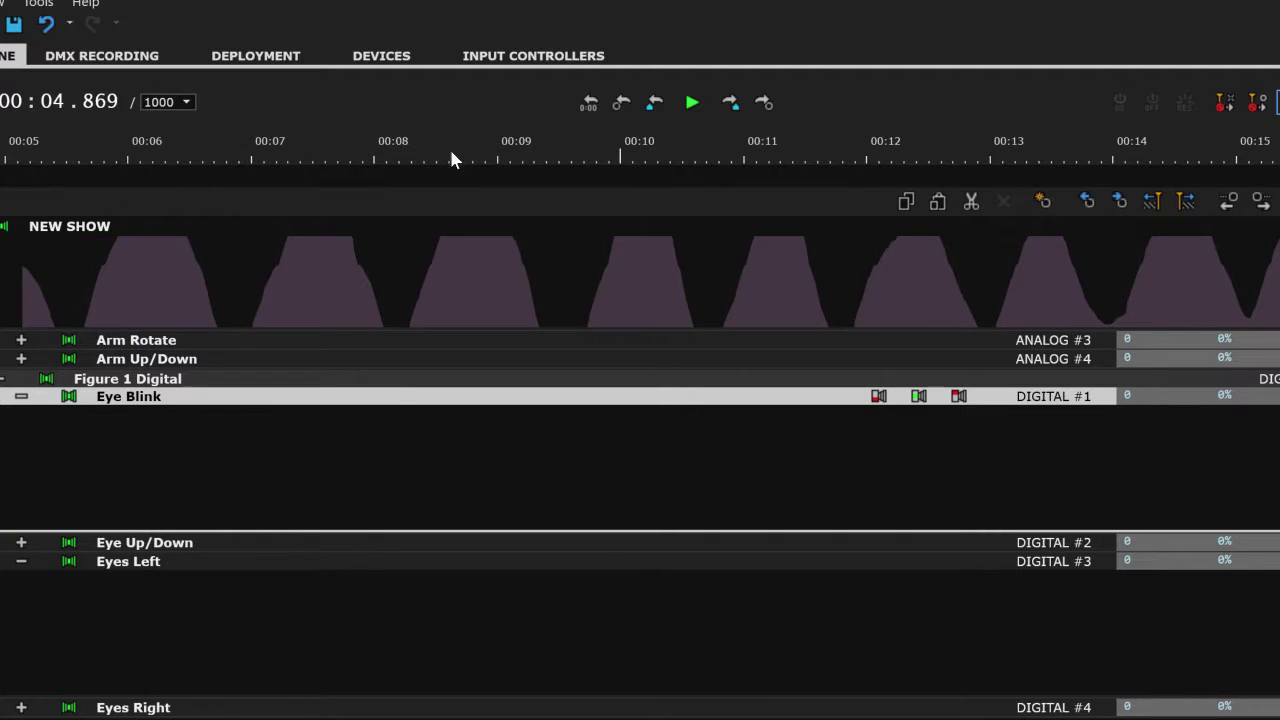
click(937, 201)
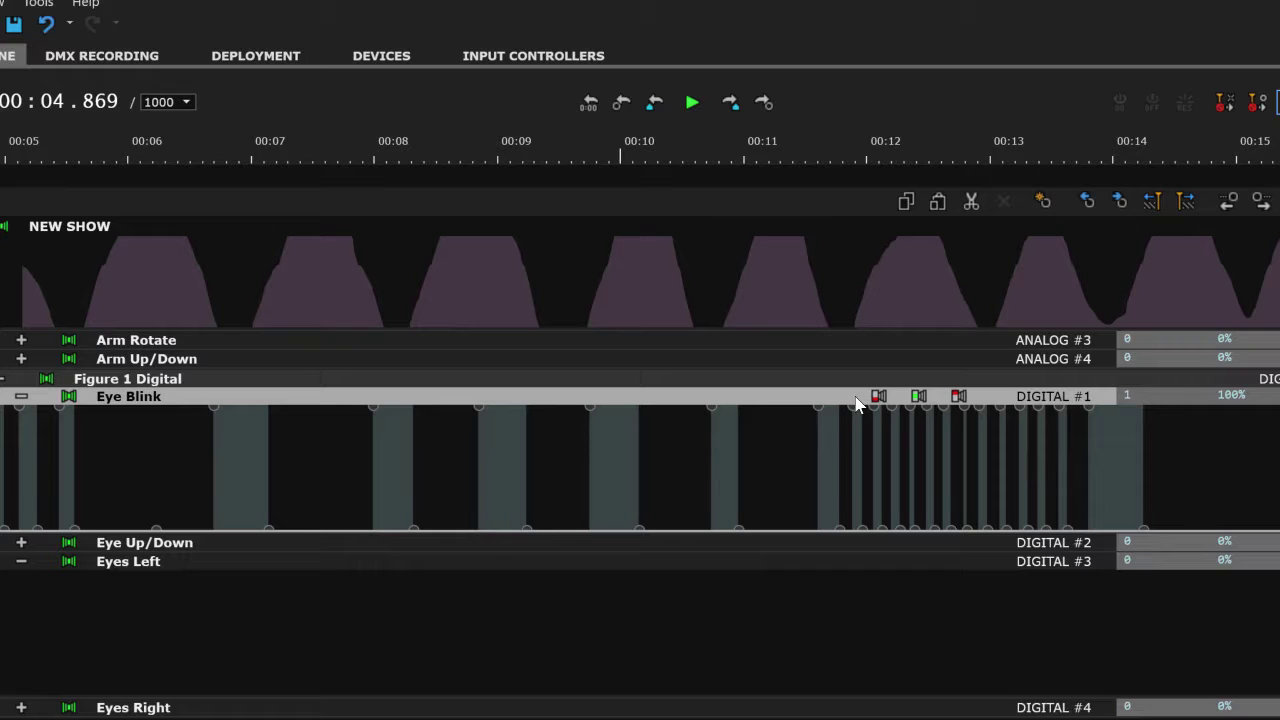
click(741, 457)
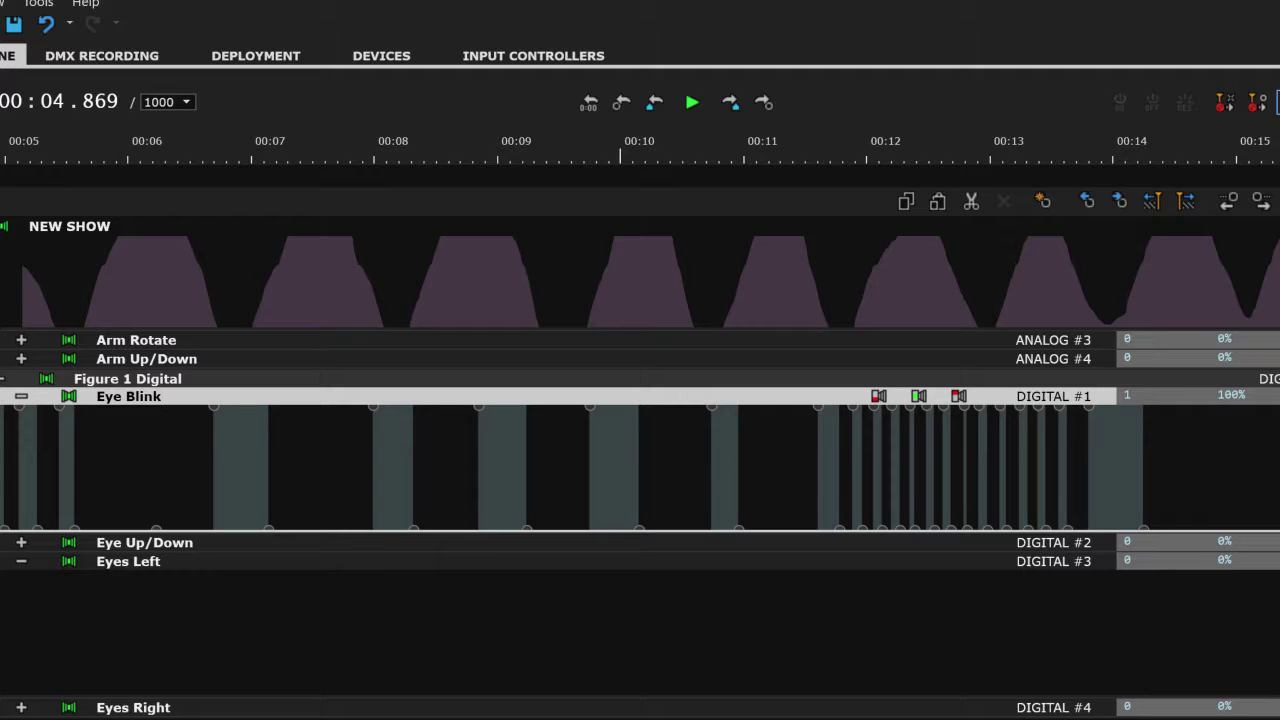
Shift the Head Up/Down points between about 8 s and 9 s slightly later and toggle the lock on horizontal point movement.
scroll(1045, 514, up, 2)
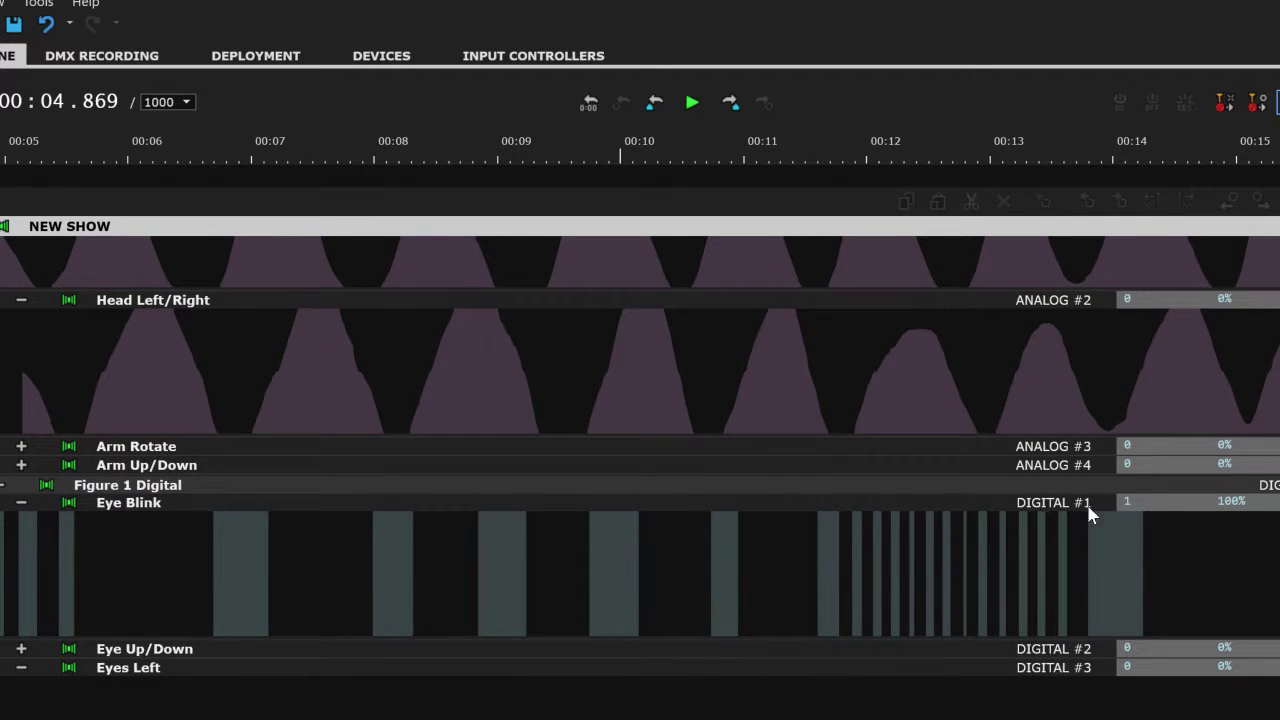
scroll(640, 478, up, 2)
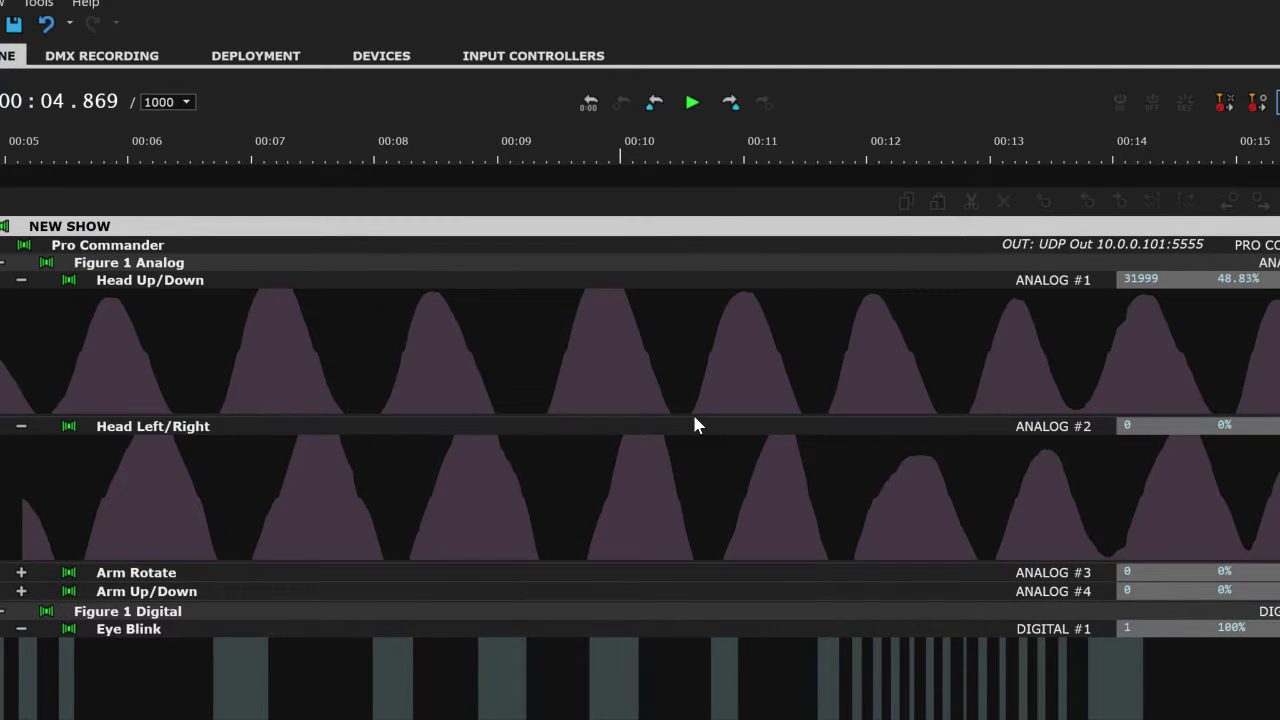
click(349, 297)
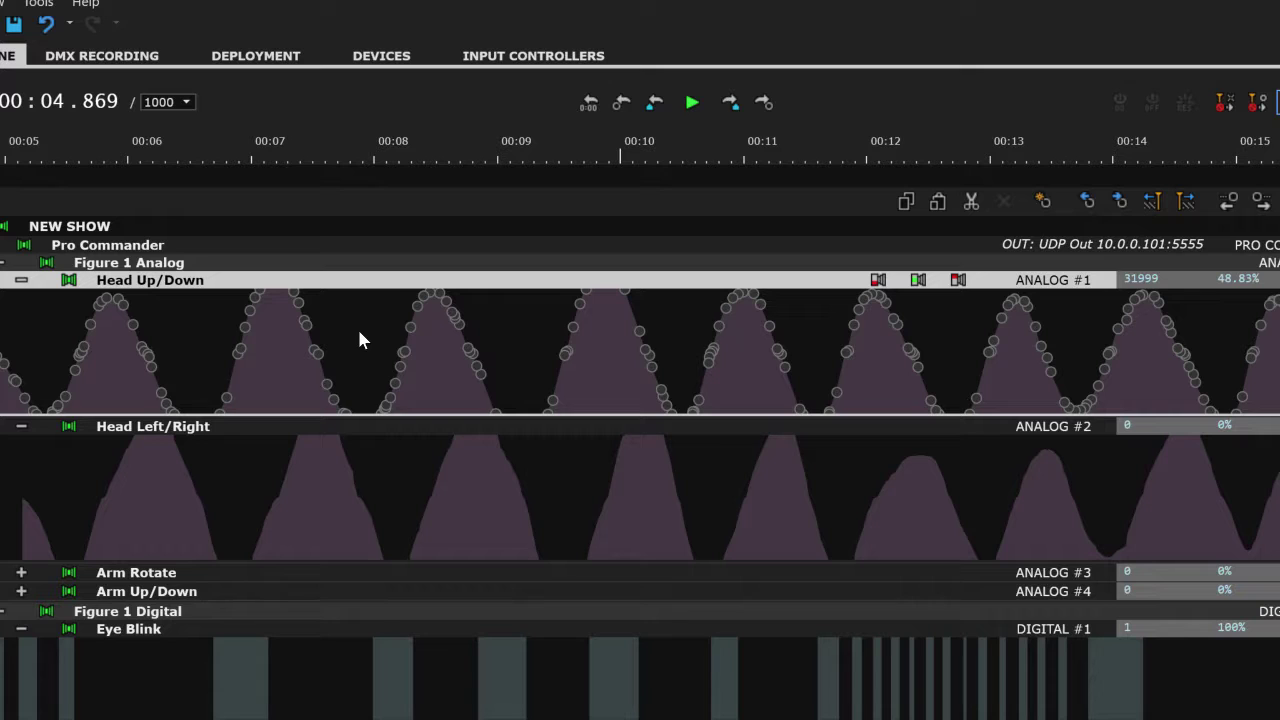
drag(359, 332, 530, 327)
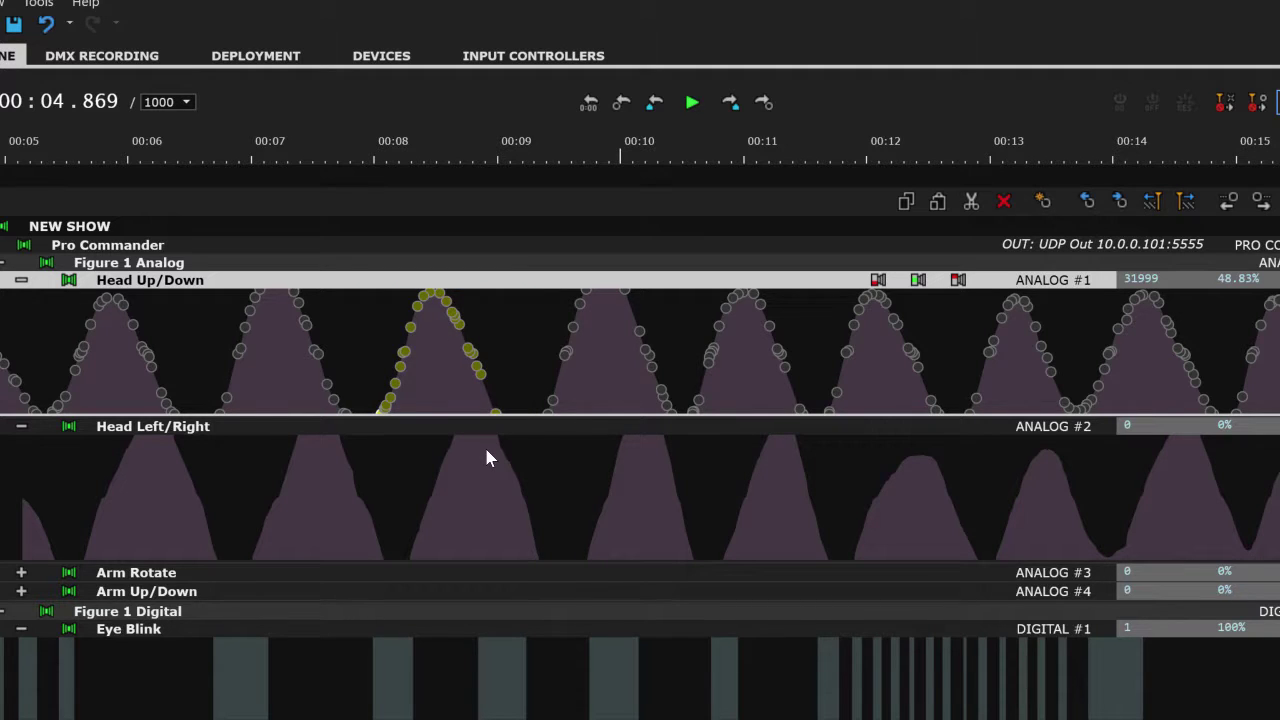
mouse_move(429, 294)
mouse_down()
mouse_move(431, 368)
mouse_move(447, 292)
mouse_move(480, 298)
mouse_move(391, 294)
mouse_move(463, 295)
mouse_move(449, 298)
mouse_move(446, 365)
mouse_move(446, 292)
mouse_up()
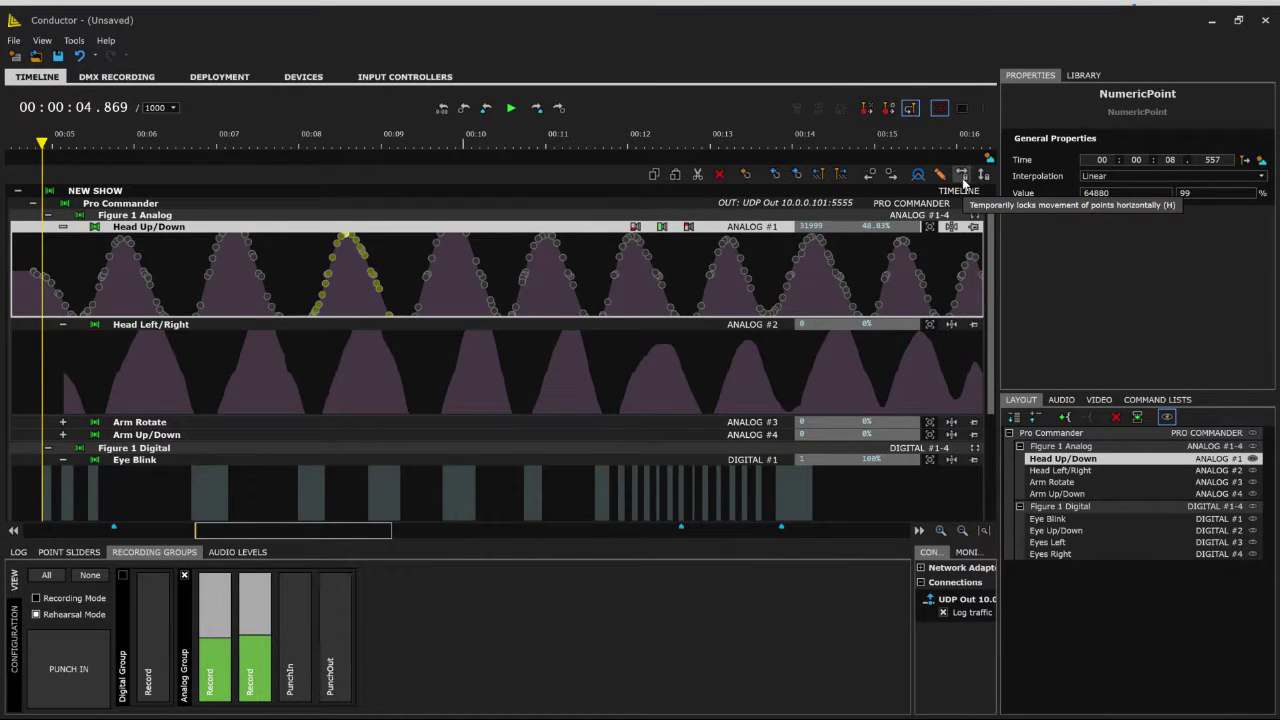
click(963, 178)
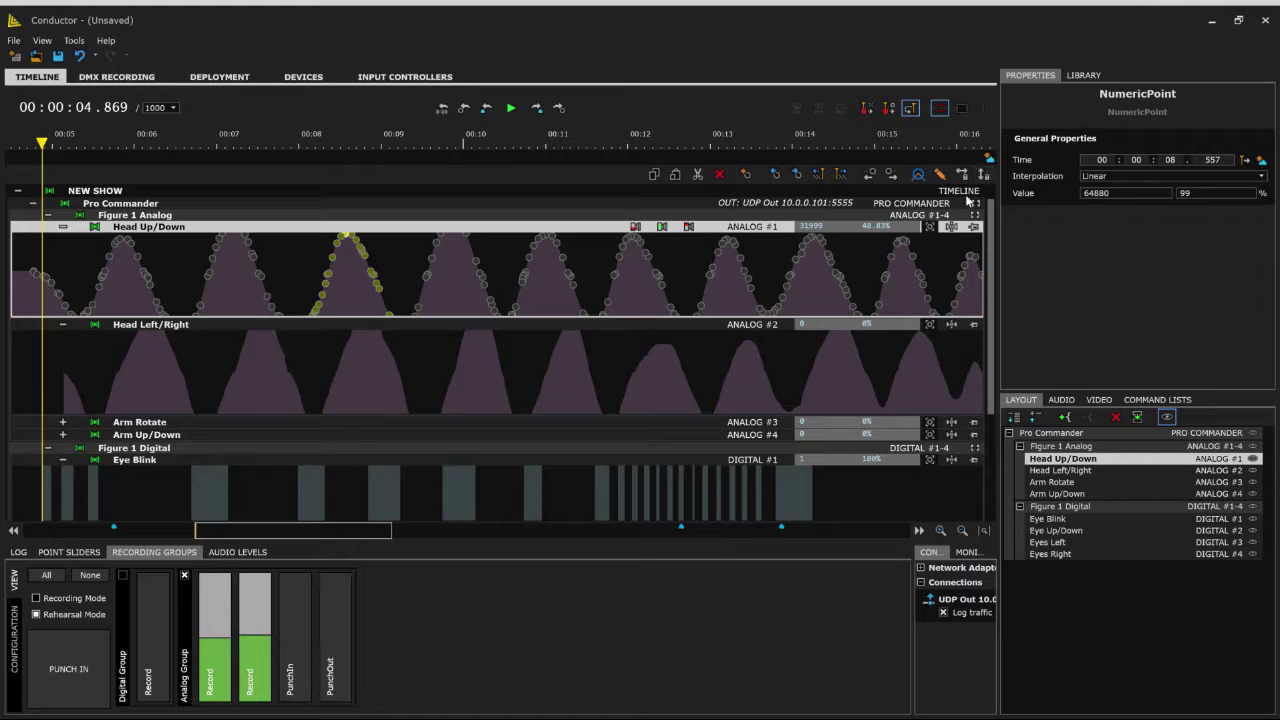
click(594, 264)
drag(594, 260, 176, 270)
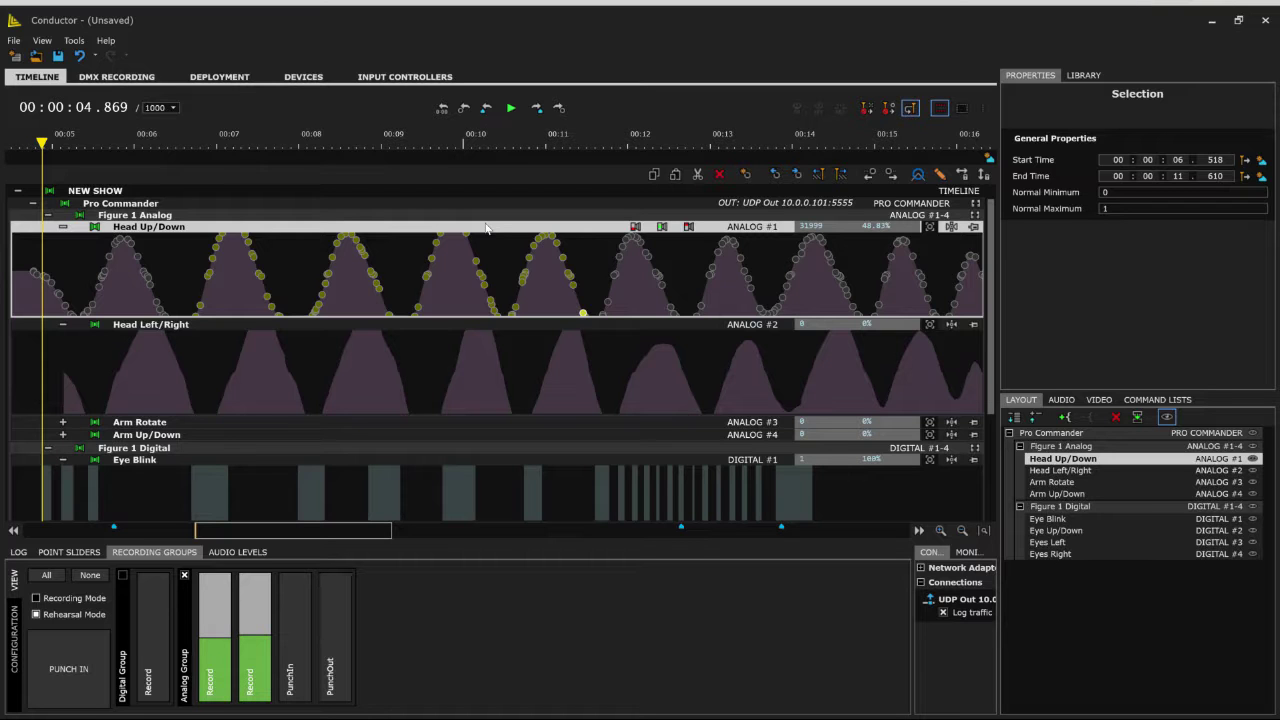
click(580, 246)
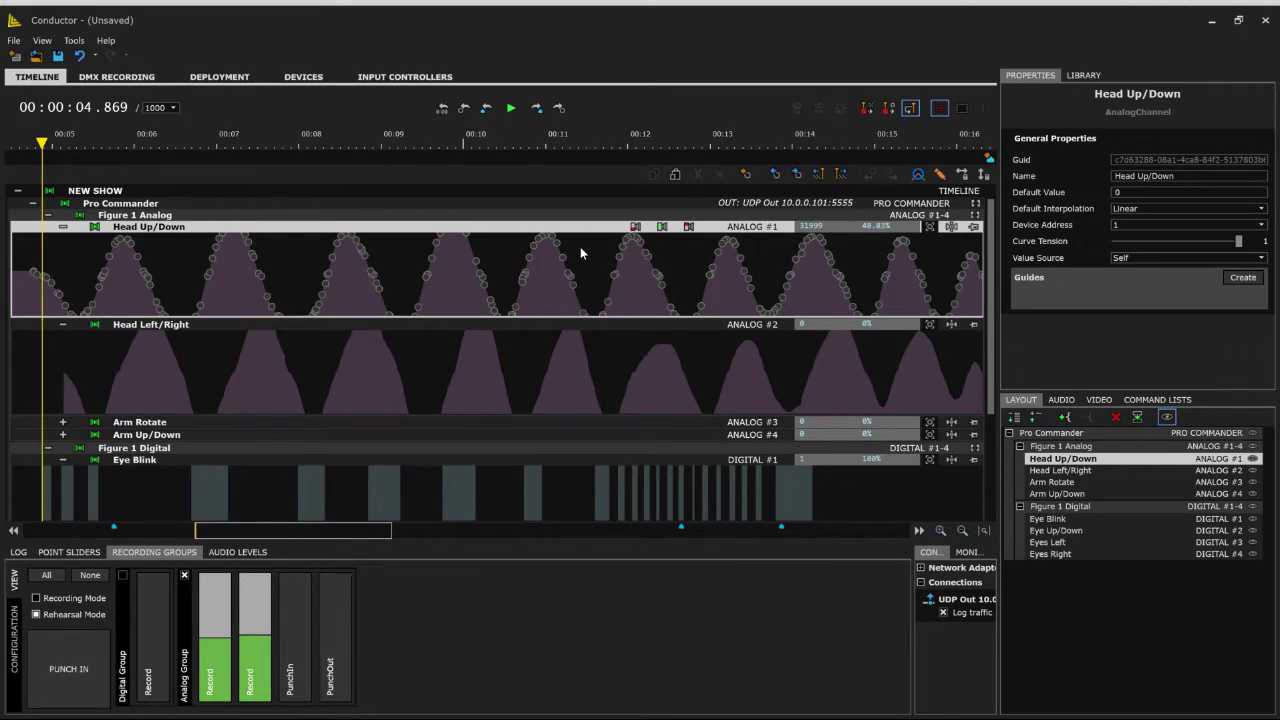
Optimize the Head Up/Down curve for the selected points from about 5.4 s to 11.4 s, limited to the selection with 1% maximum loss.
drag(652, 271, 89, 282)
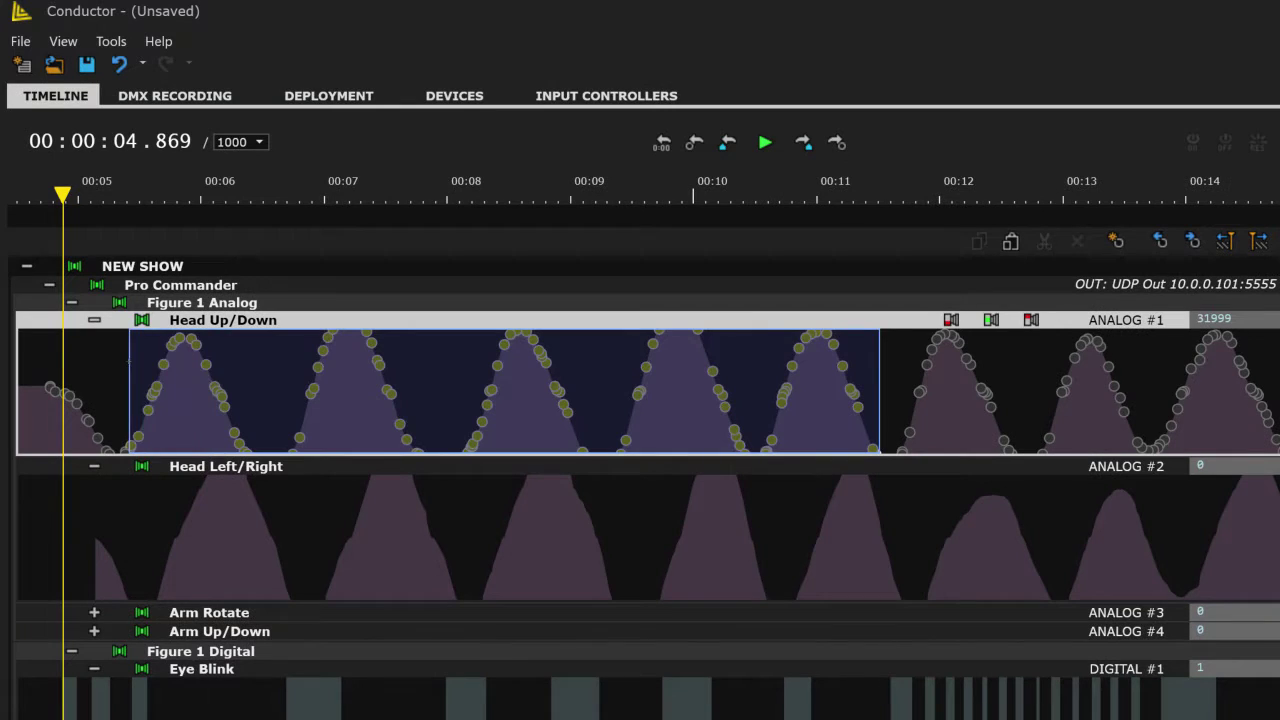
drag(119, 370, 120, 371)
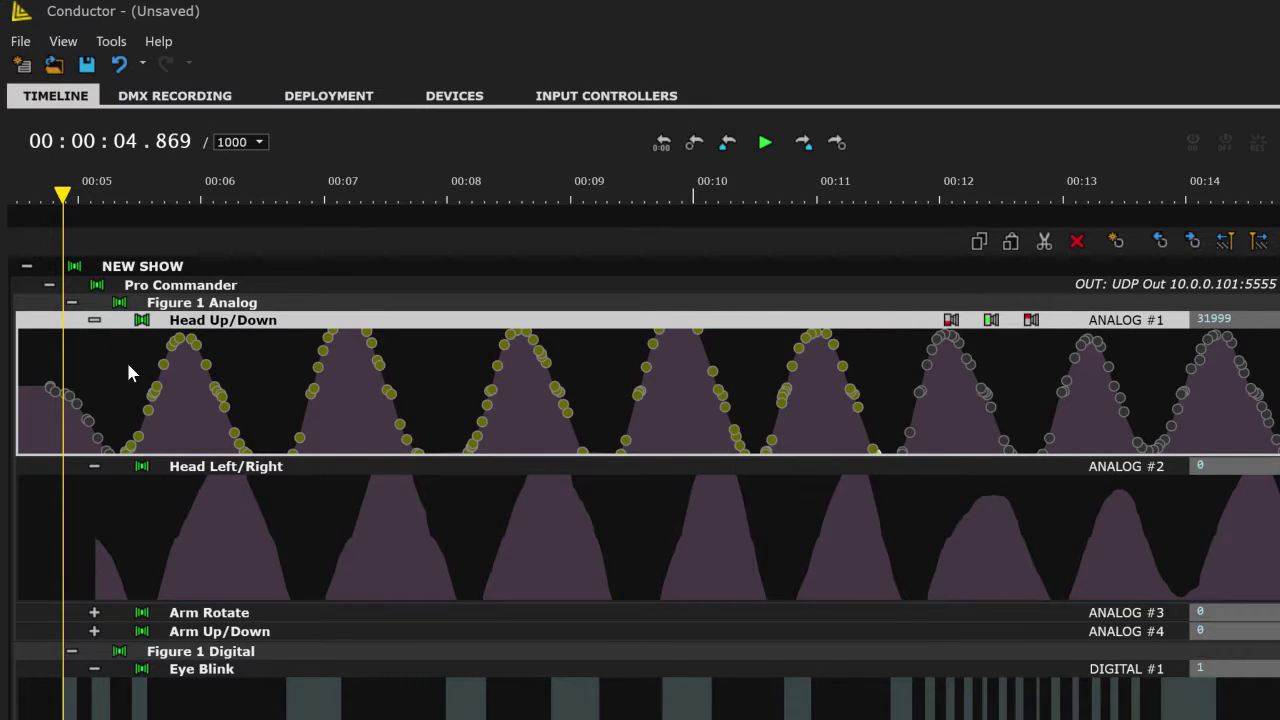
right_click(286, 321)
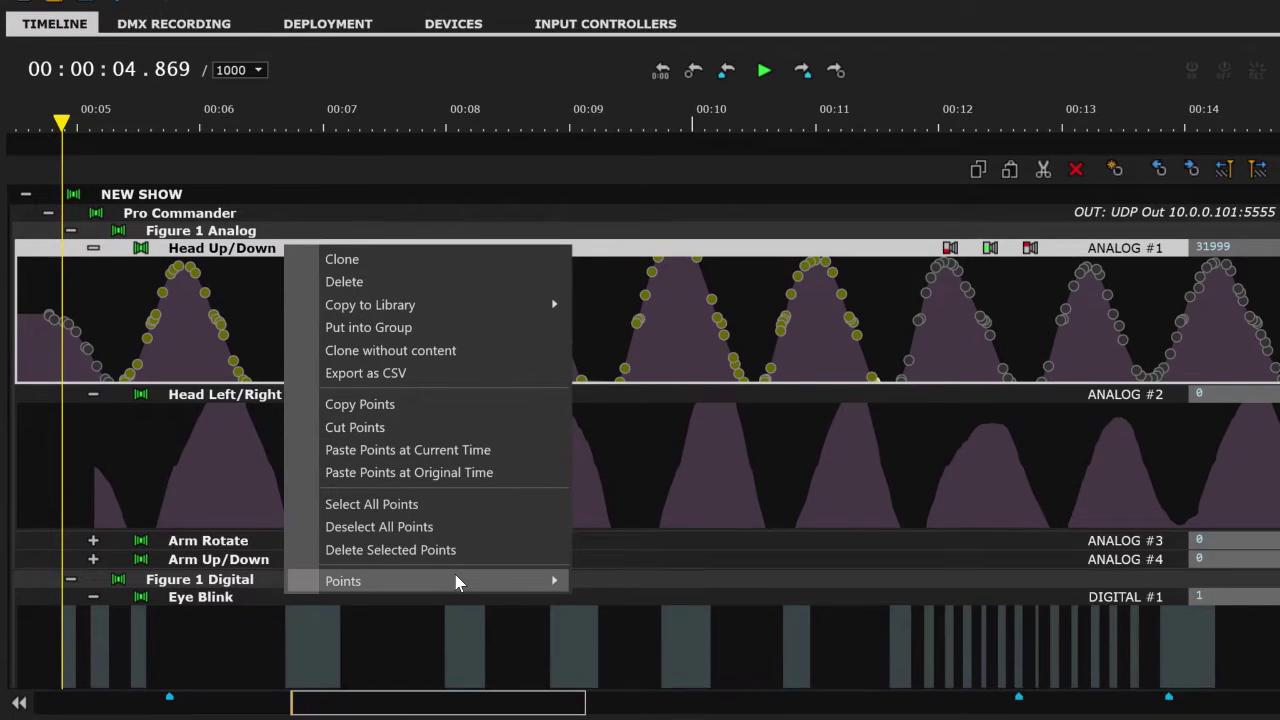
mouse_move(456, 583)
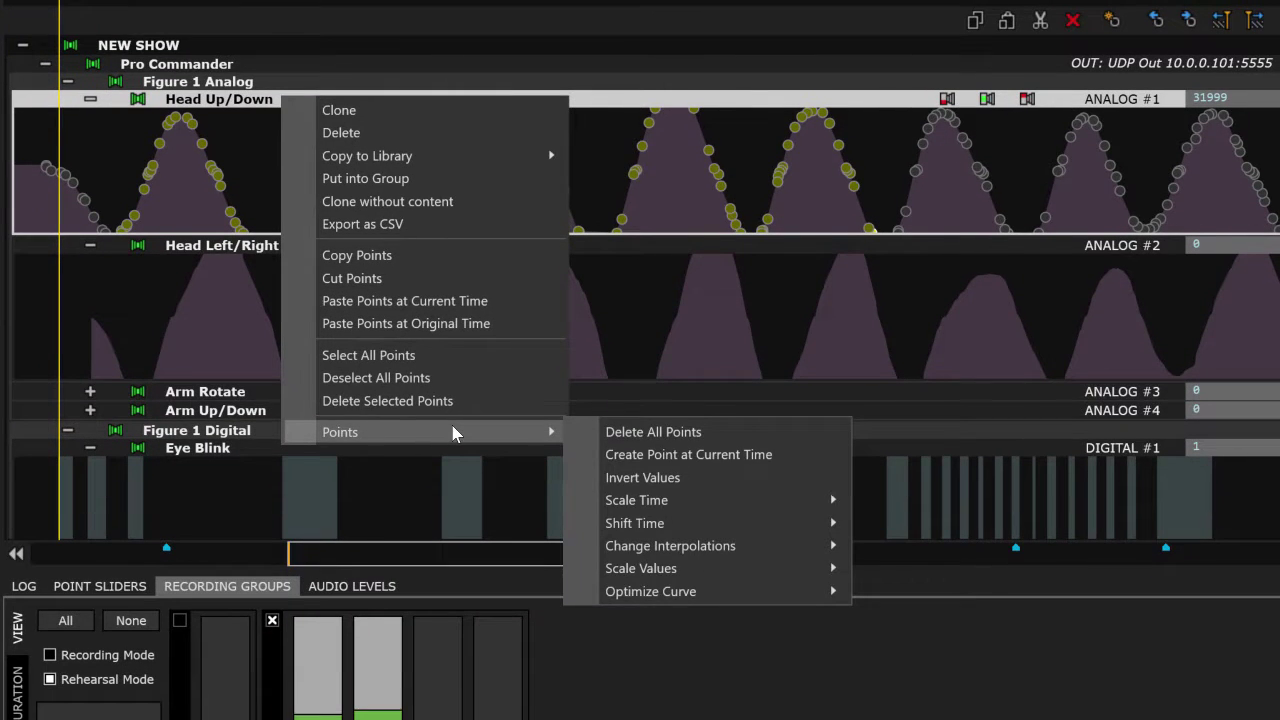
mouse_move(720, 588)
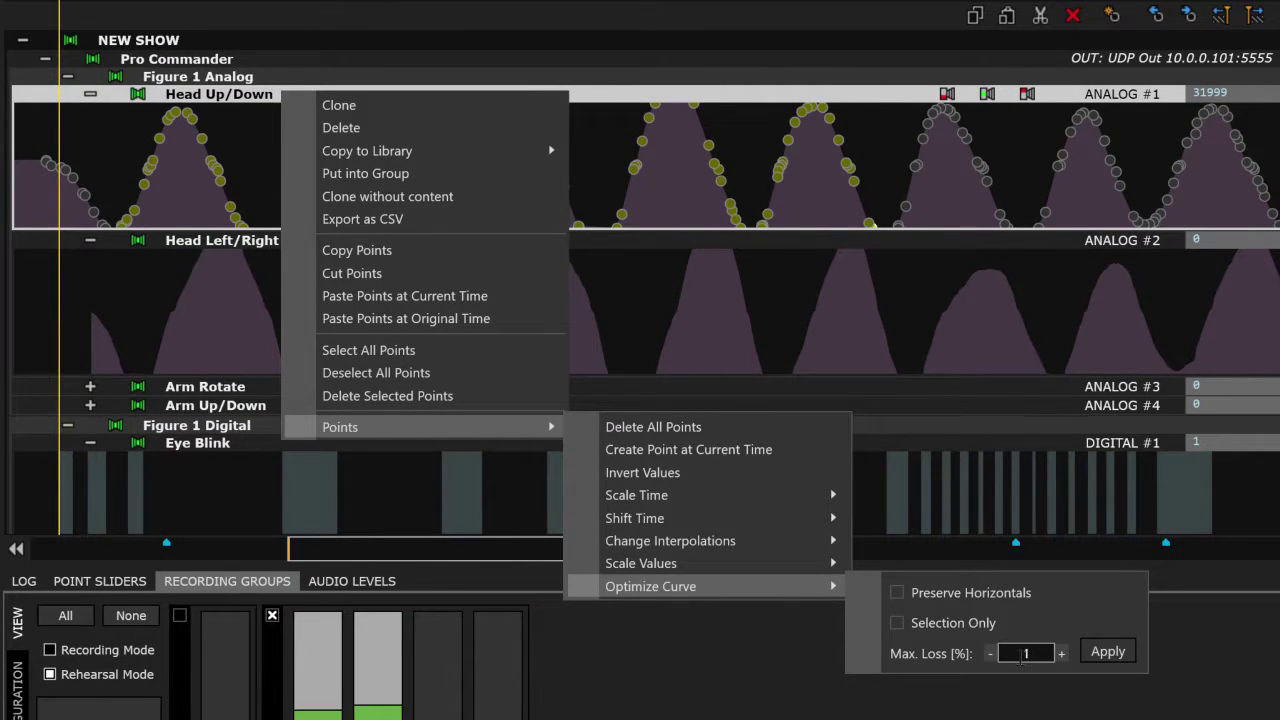
click(960, 628)
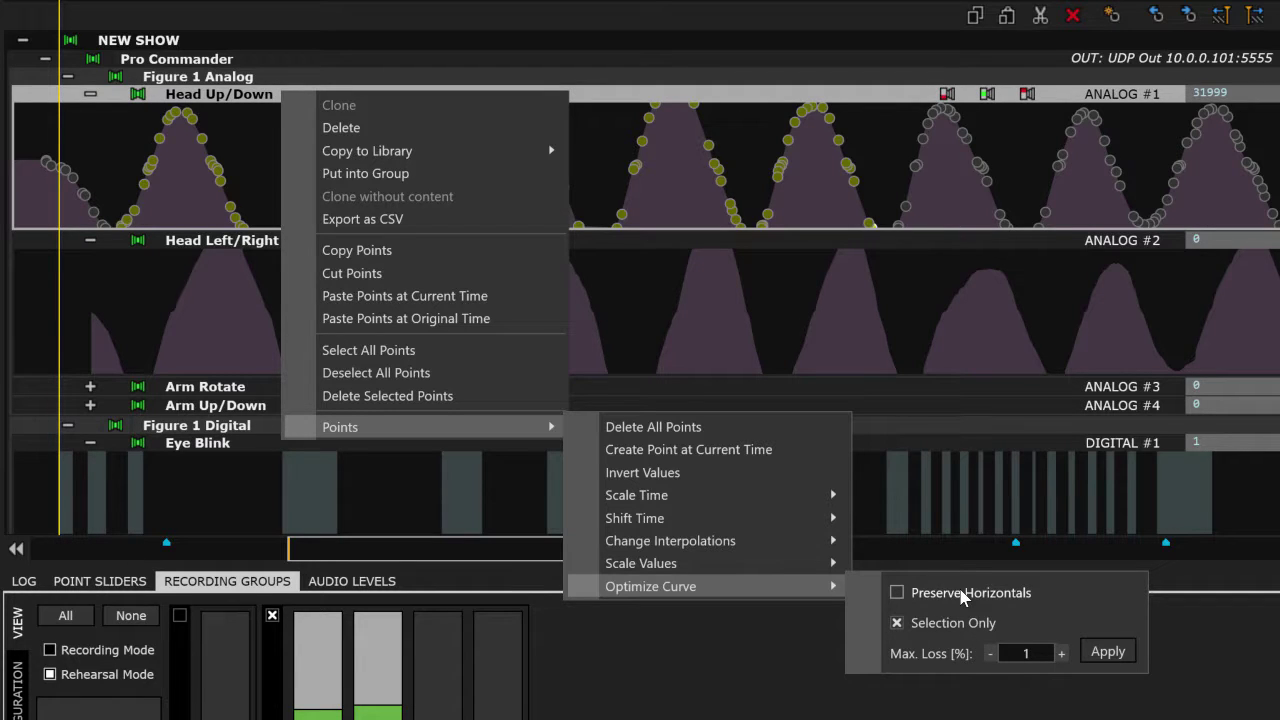
click(1116, 656)
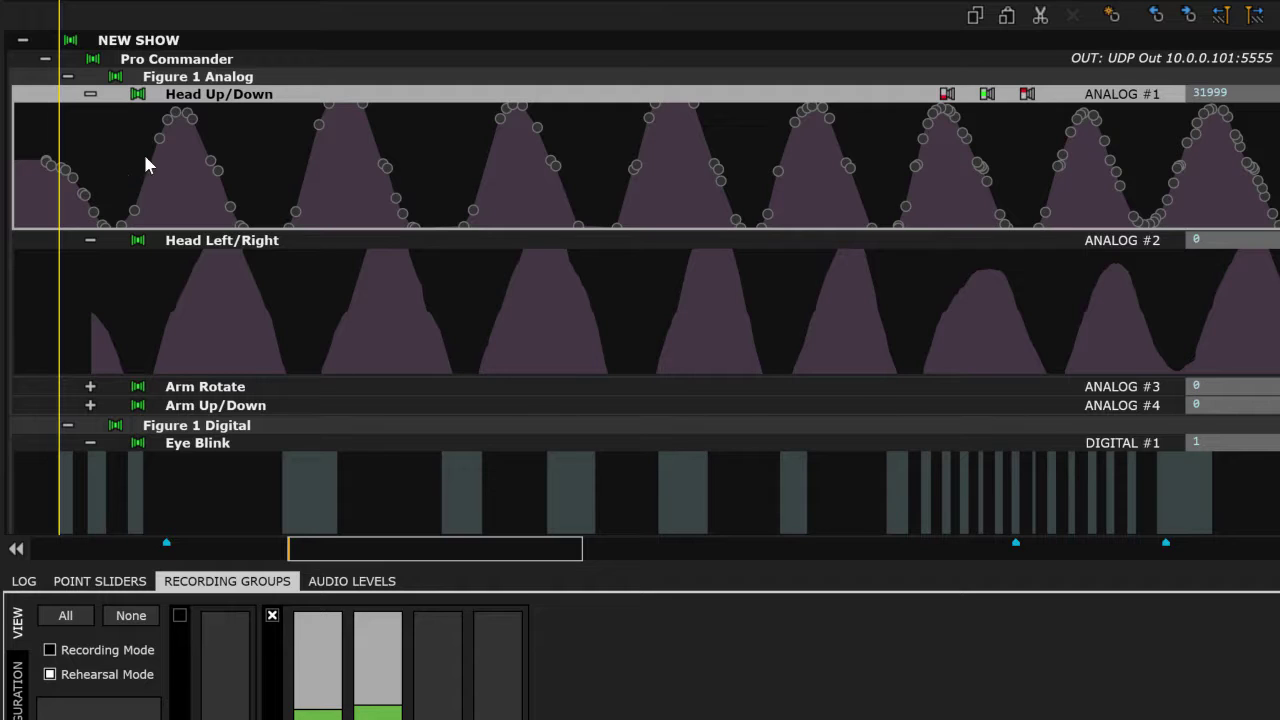
Review the point operations for the Head Up/Down channel and invert its point values.
drag(134, 136, 742, 200)
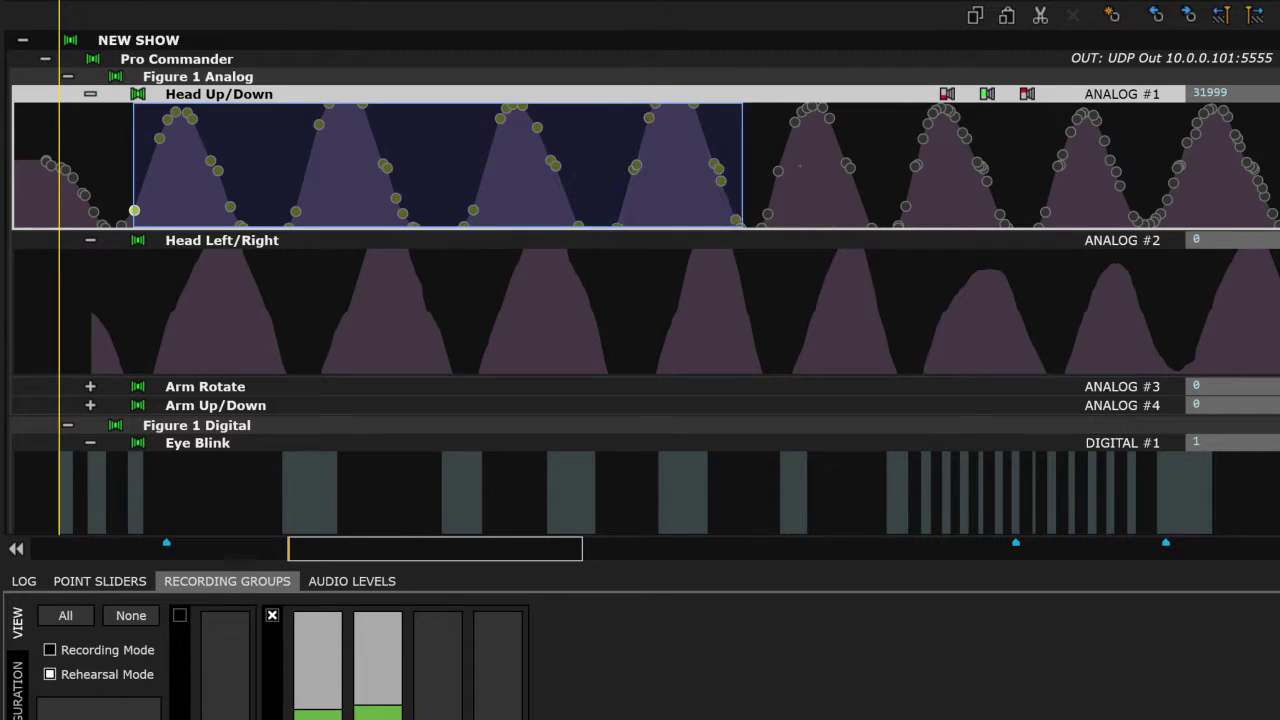
right_click(379, 95)
mouse_move(555, 438)
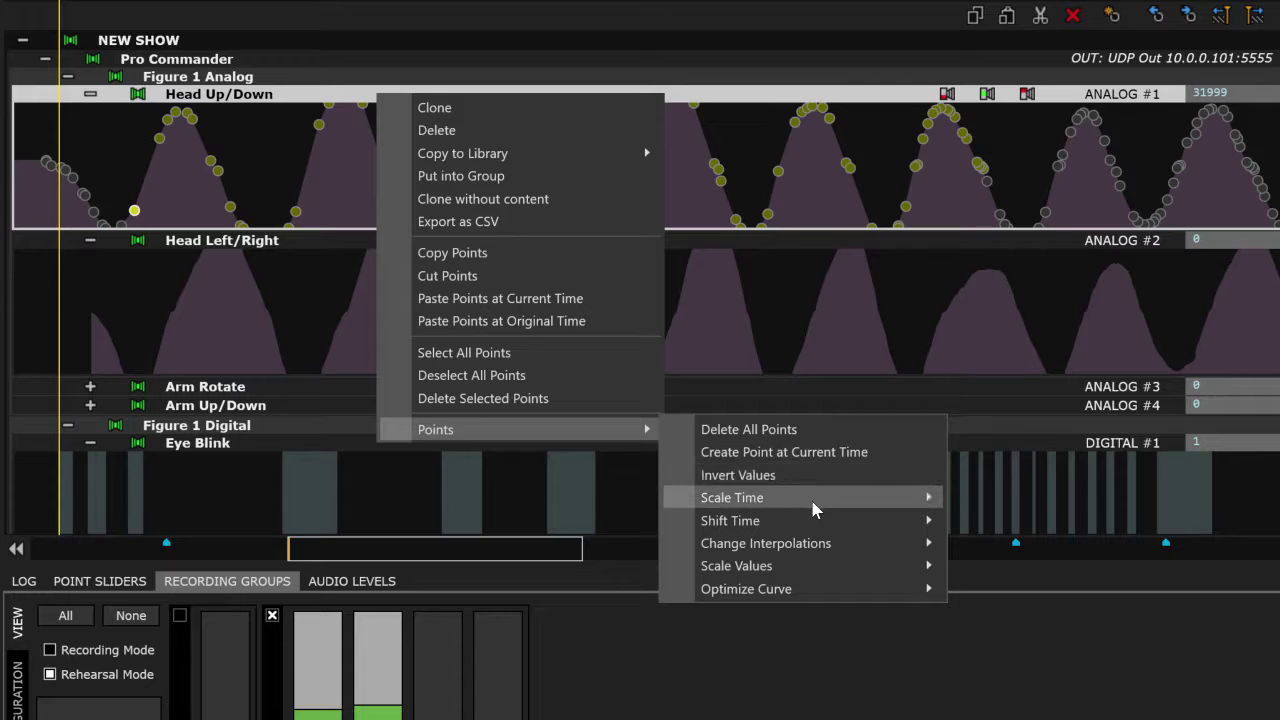
mouse_move(812, 508)
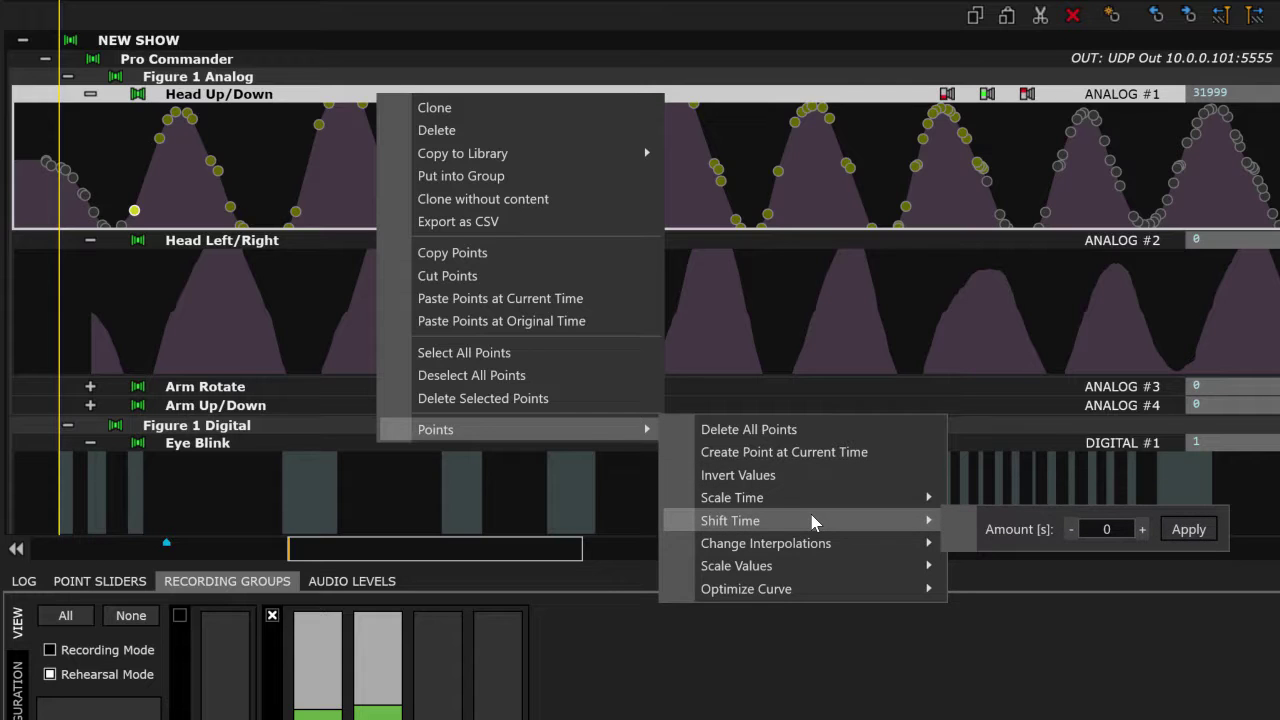
mouse_move(812, 545)
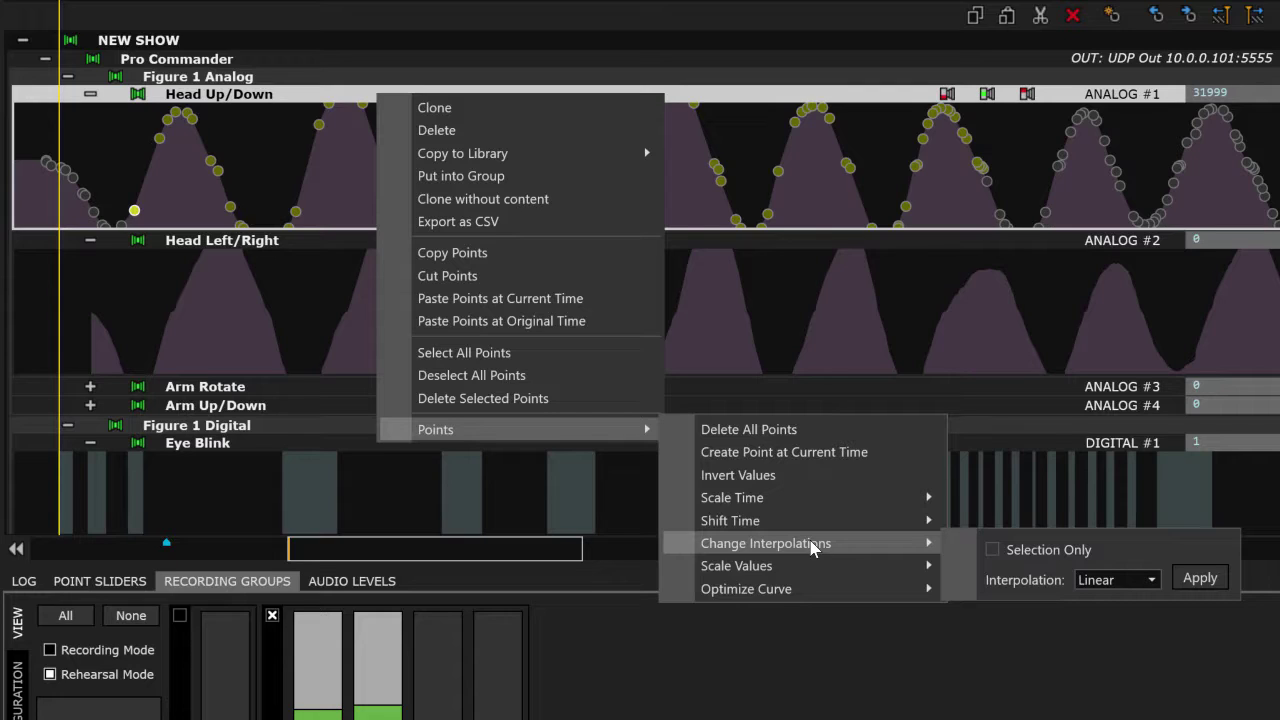
mouse_move(812, 575)
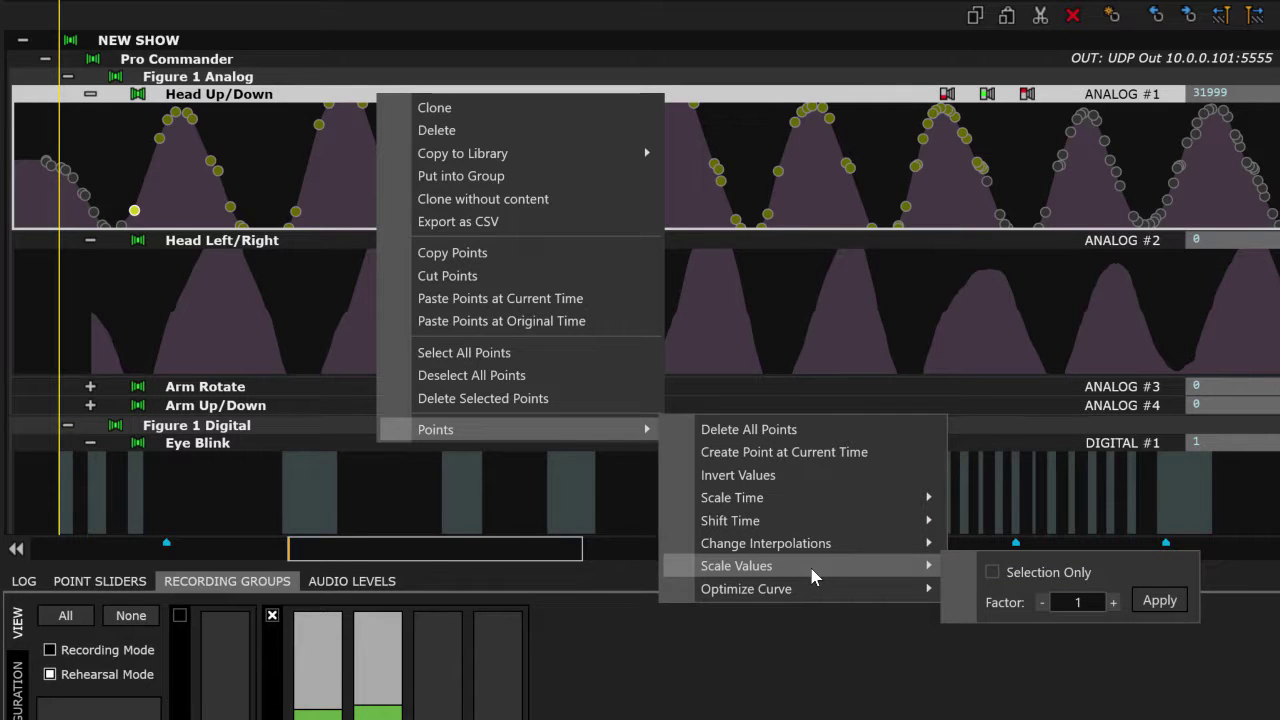
click(798, 488)
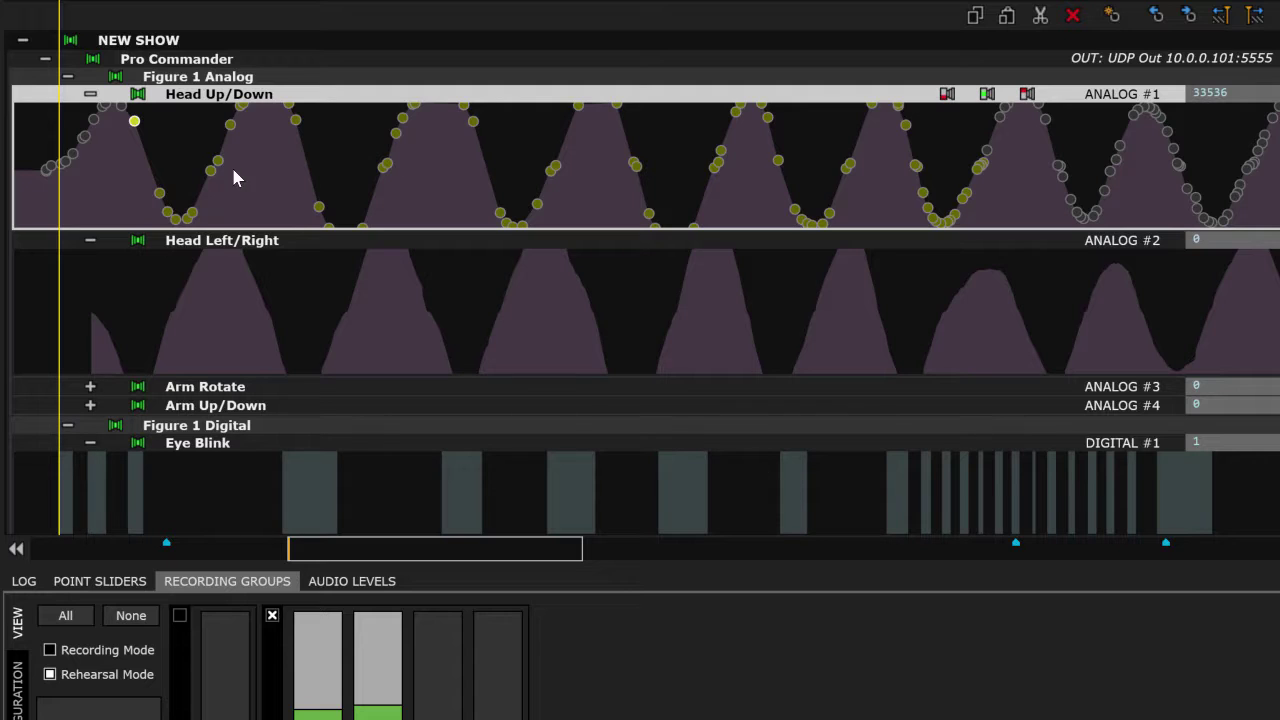
Reposition individual Head Up/Down points near 6 s by hand and set the point at about 6.855 s to 60%.
click(173, 136)
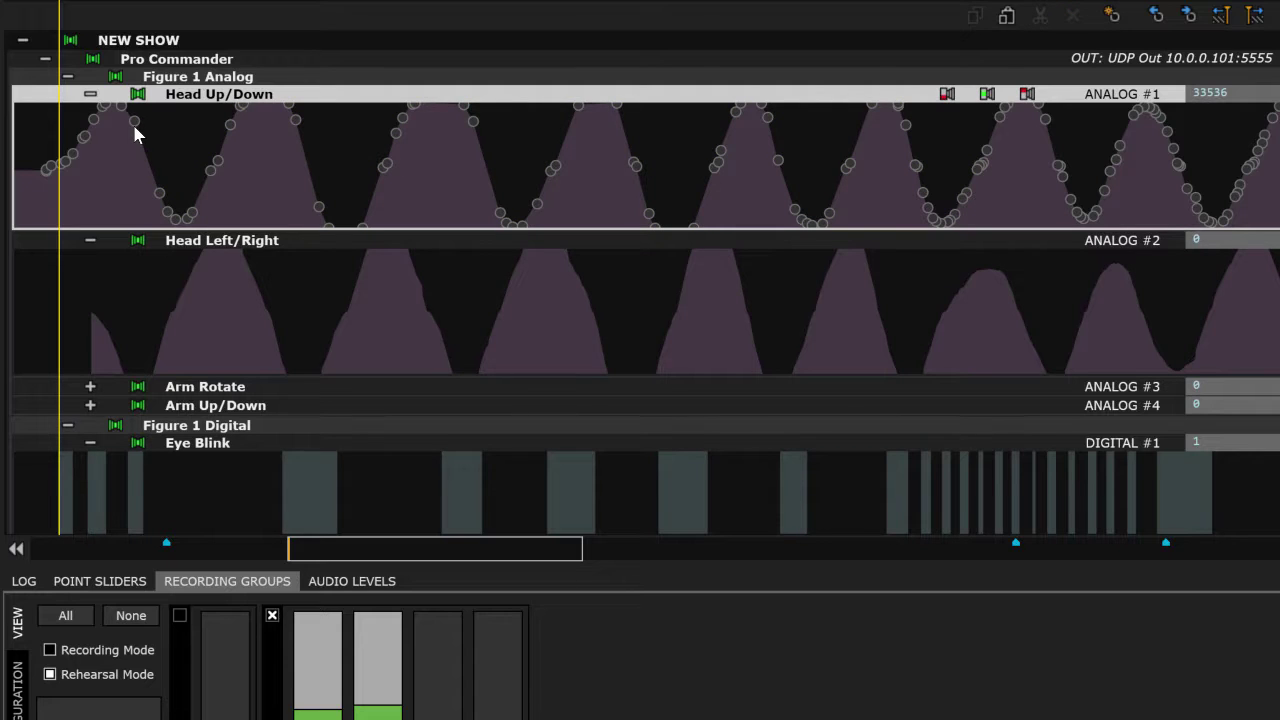
mouse_move(135, 128)
mouse_down()
mouse_move(129, 156)
mouse_move(126, 130)
mouse_up()
click(218, 161)
drag(197, 130, 305, 157)
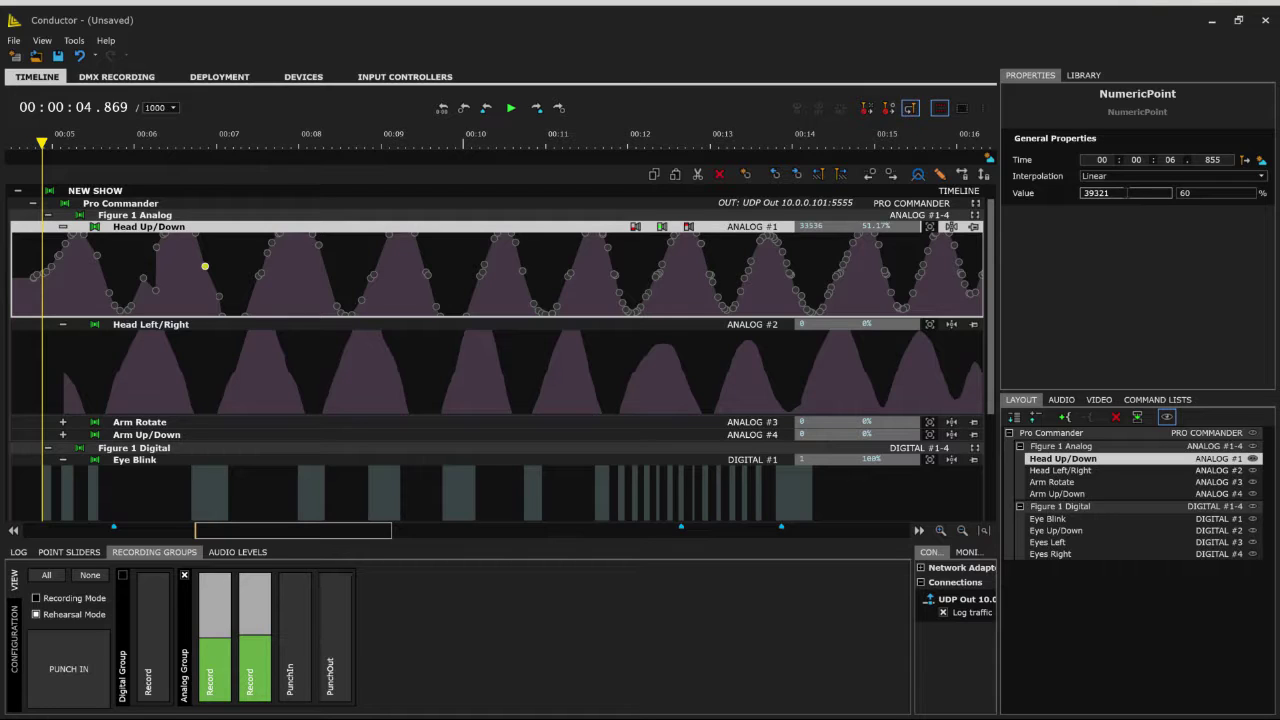
Set that point's interpolation to Curve and raise it to about 75.5% at about 6.88 s.
click(1136, 175)
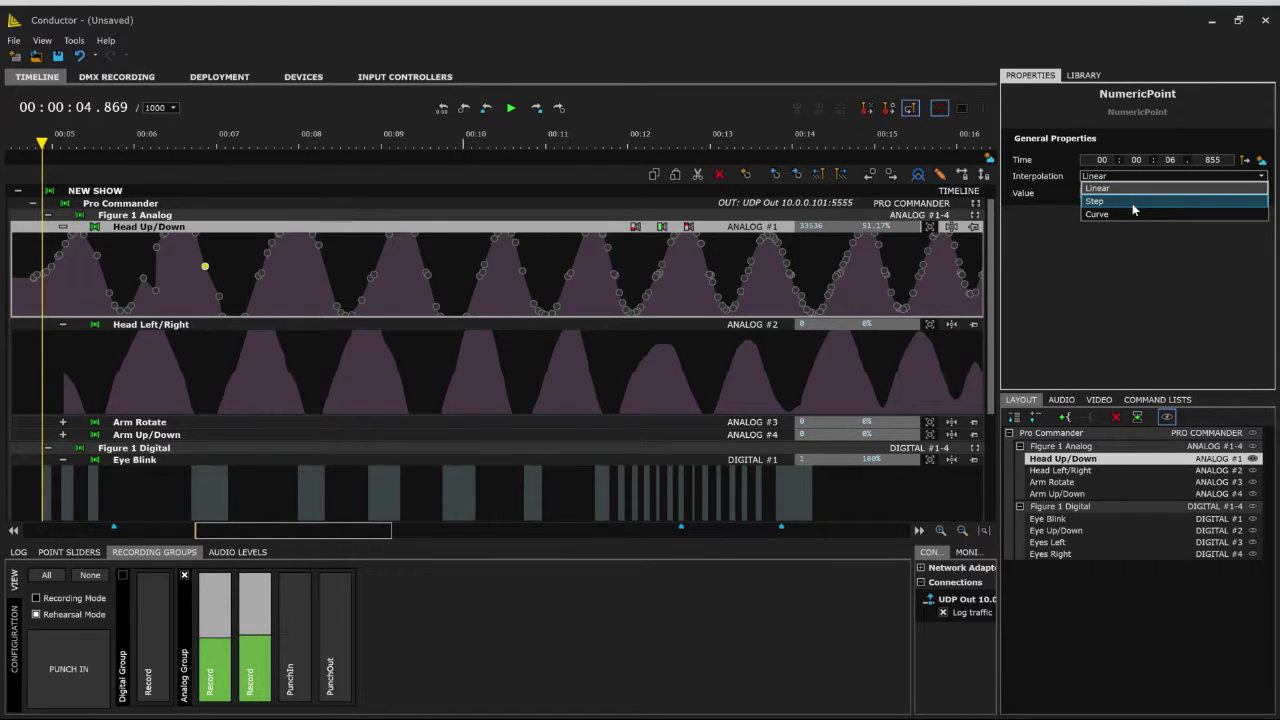
click(1133, 214)
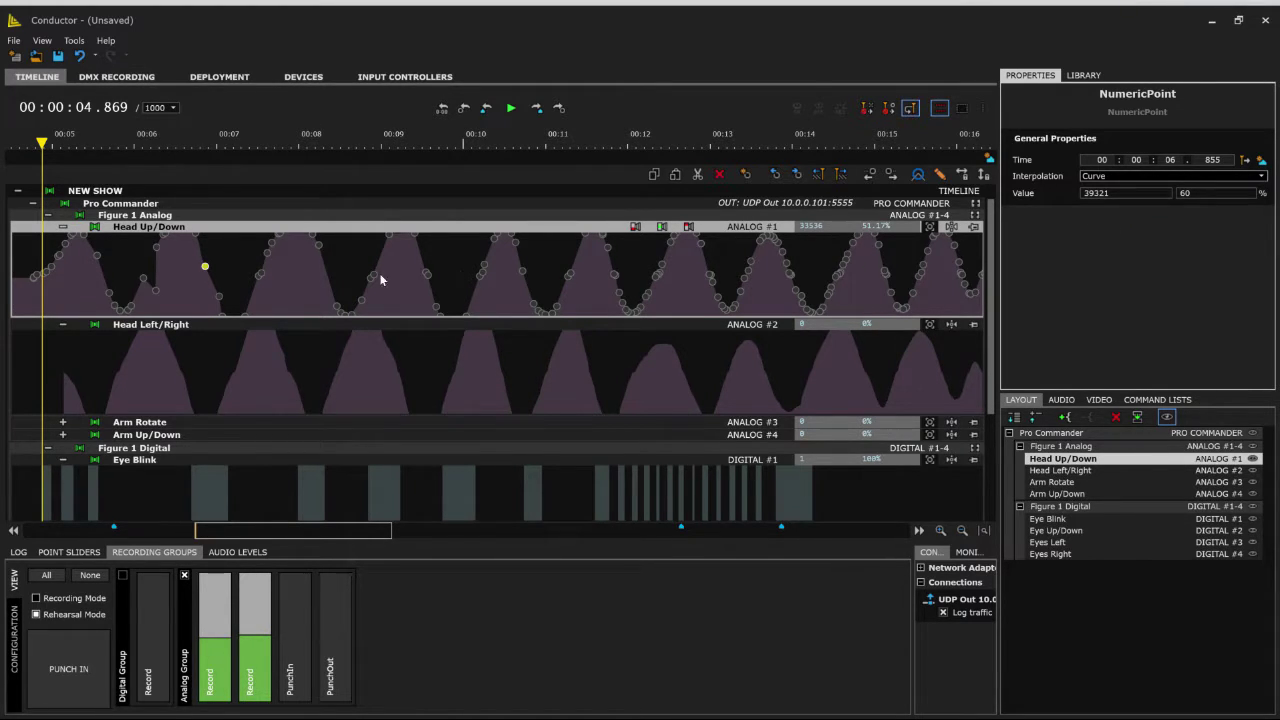
mouse_move(205, 266)
mouse_down()
mouse_move(216, 265)
mouse_move(195, 291)
mouse_move(207, 248)
mouse_move(226, 294)
mouse_move(207, 253)
mouse_up()
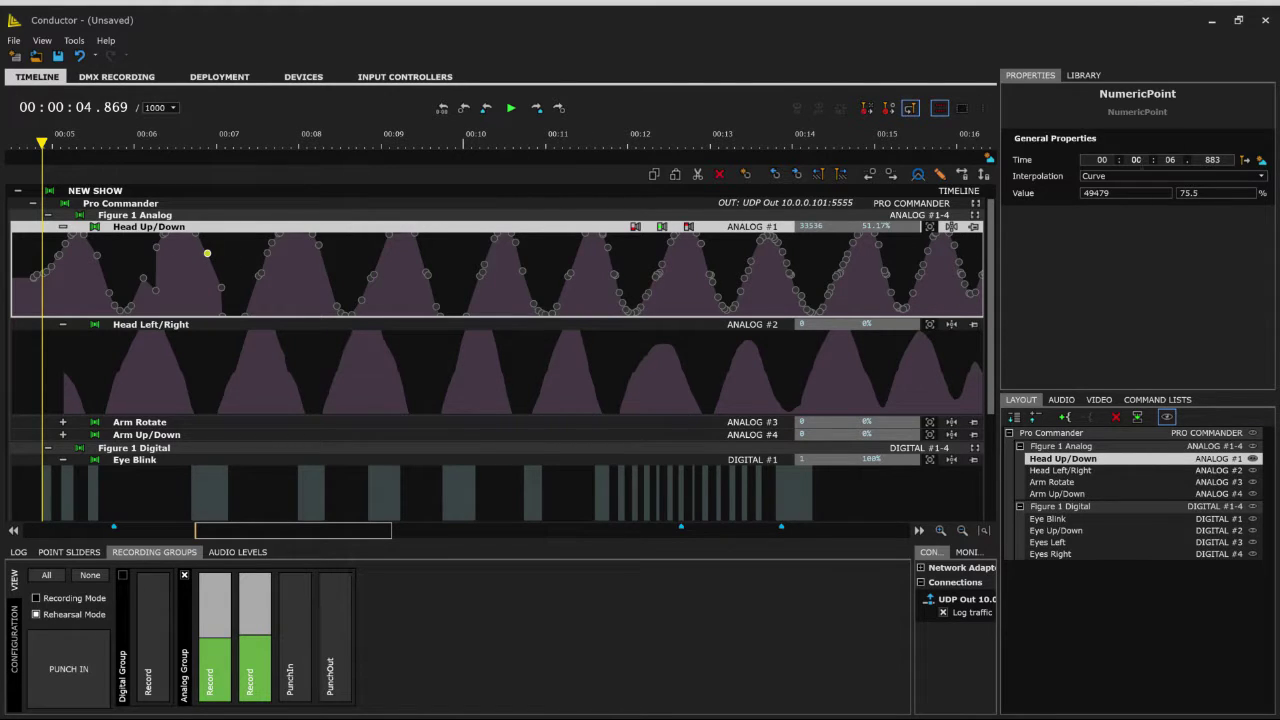
Set the seconds of the selected point's time to 08.
double_click(1170, 160)
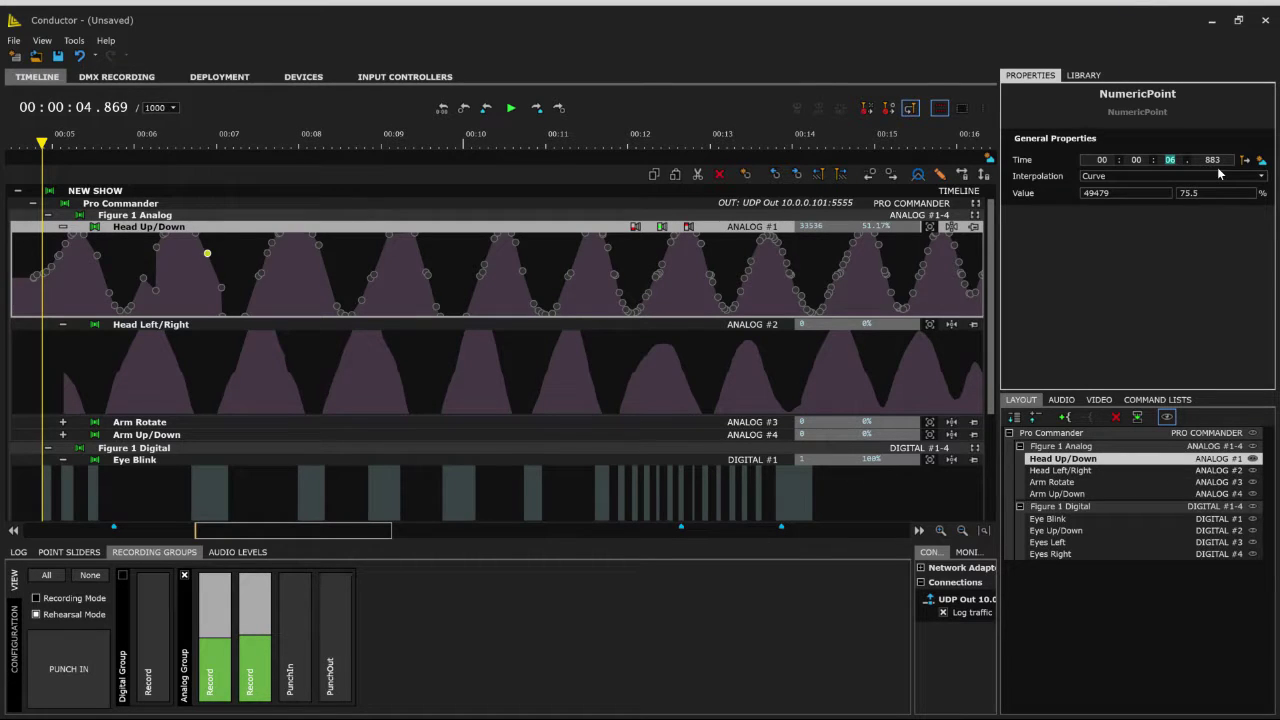
text(08)
key(Tab)
Move a Head Up/Down point to about 42.5% at 8.767 s and set the playhead to that point's time.
drag(373, 258, 362, 284)
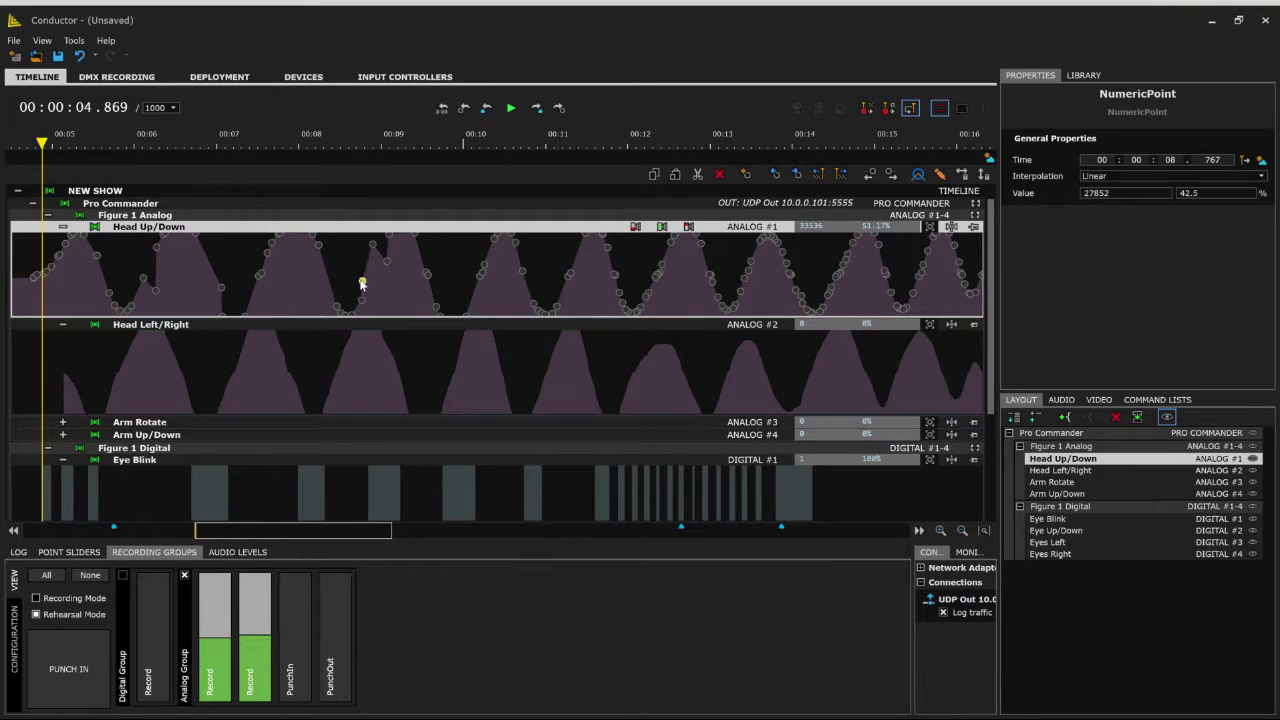
click(1243, 161)
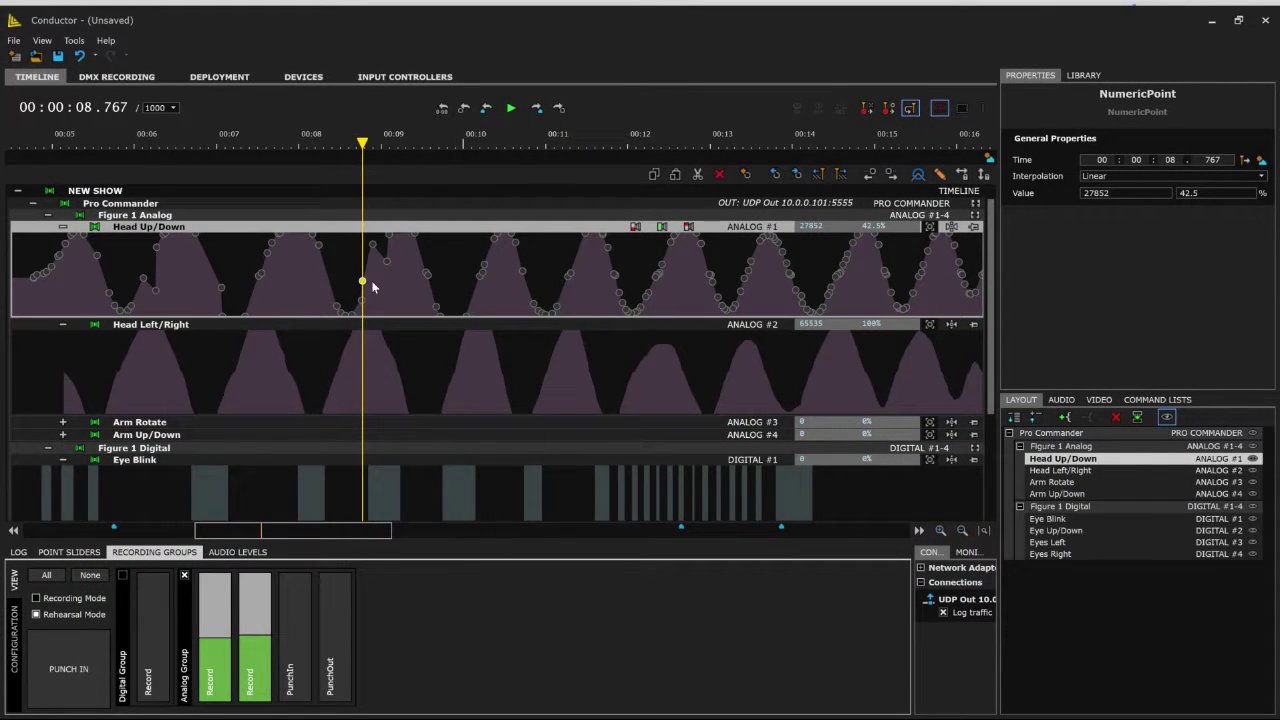
click(549, 263)
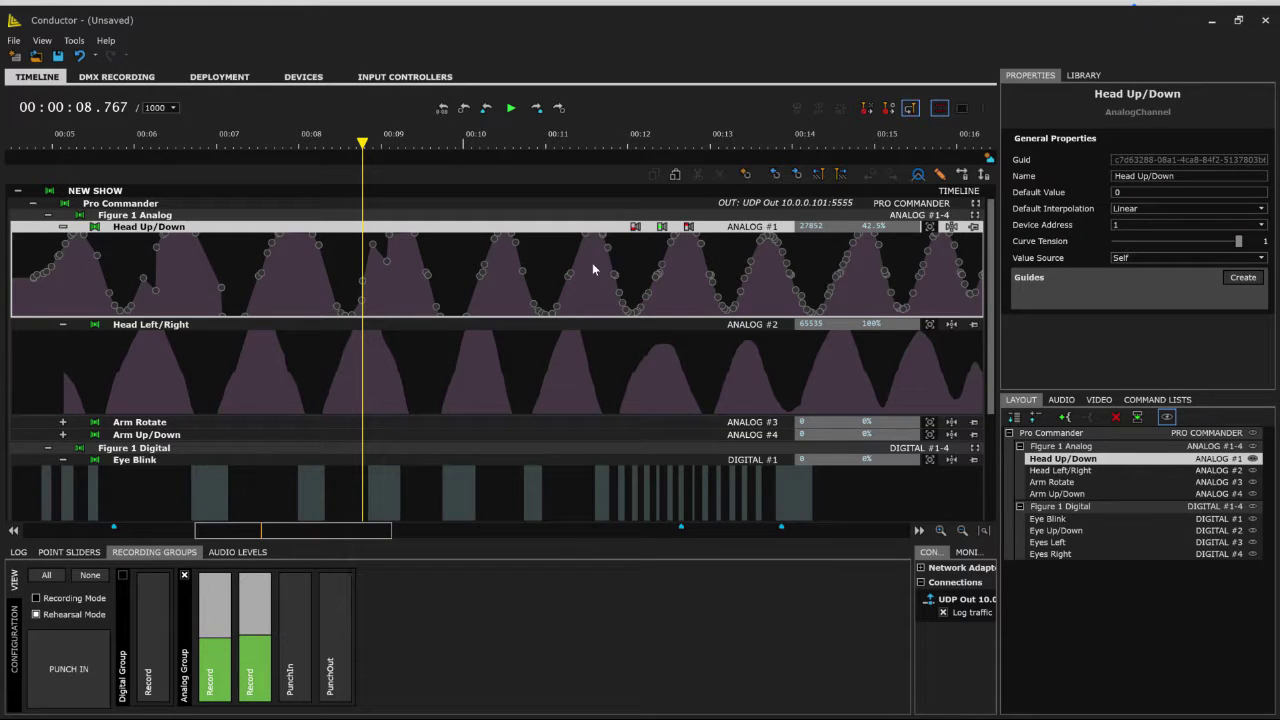
Delete the Head Up/Down points from about 5.9 s to 14.1 s.
drag(805, 264, 127, 266)
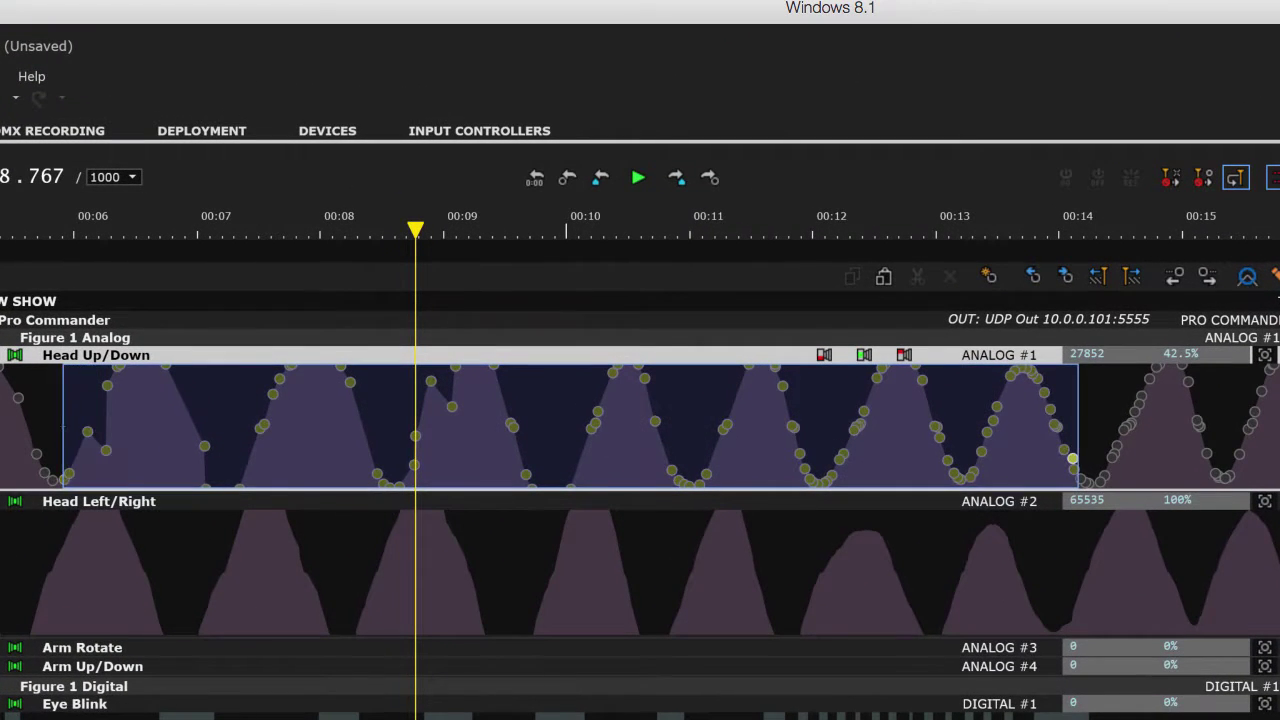
click(380, 376)
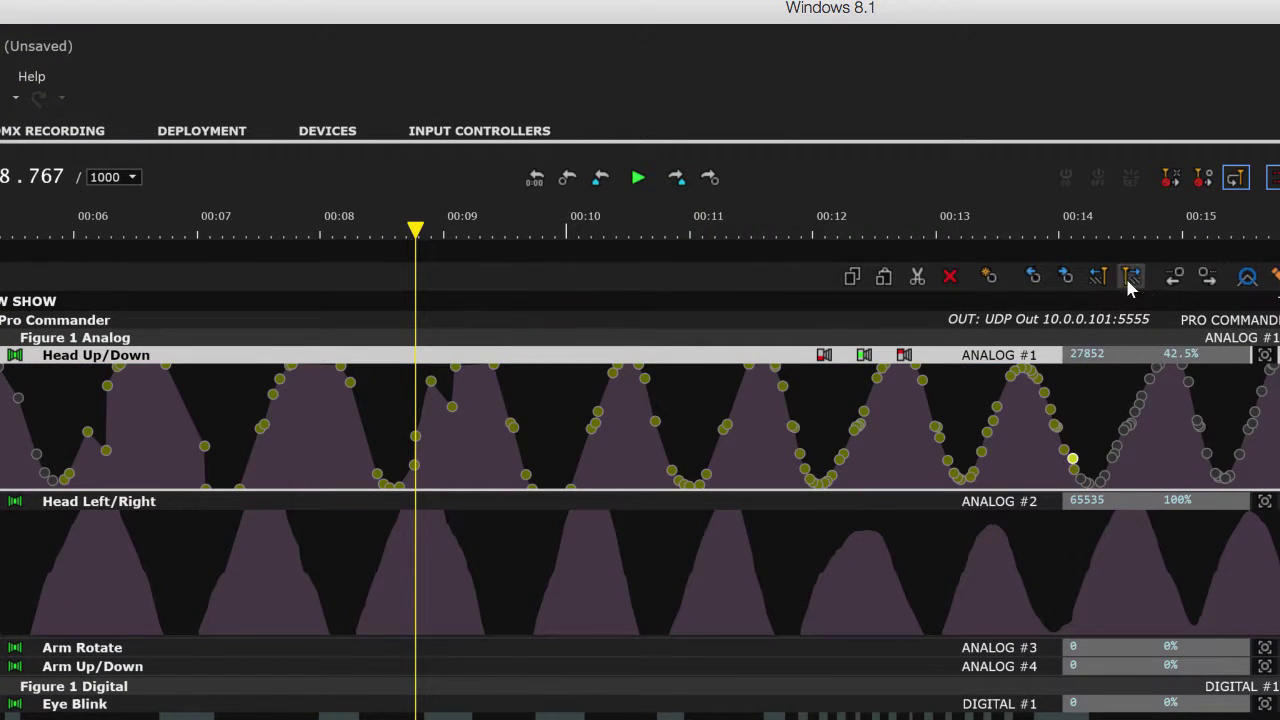
click(950, 276)
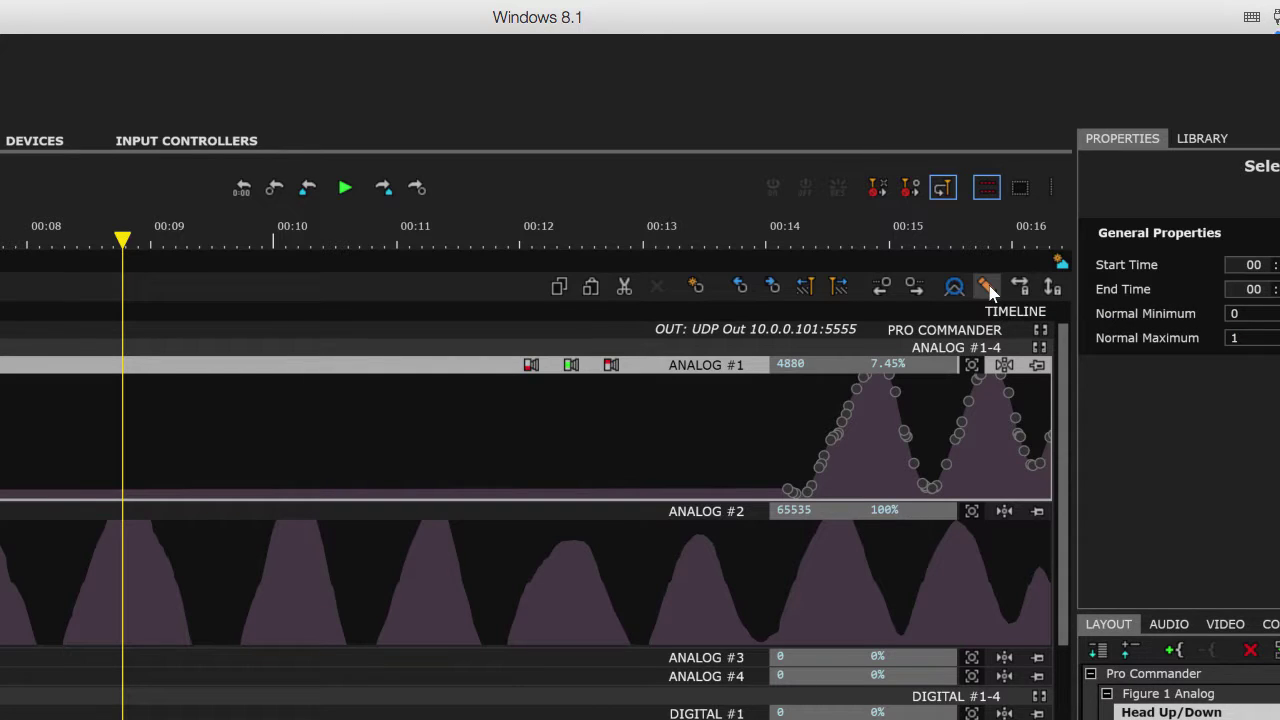
Draw a three-wave freehand curve on Head Up/Down from about 5.9 s to 14.1 s and flatten it between about 9.7 s and 12.7 s.
click(988, 288)
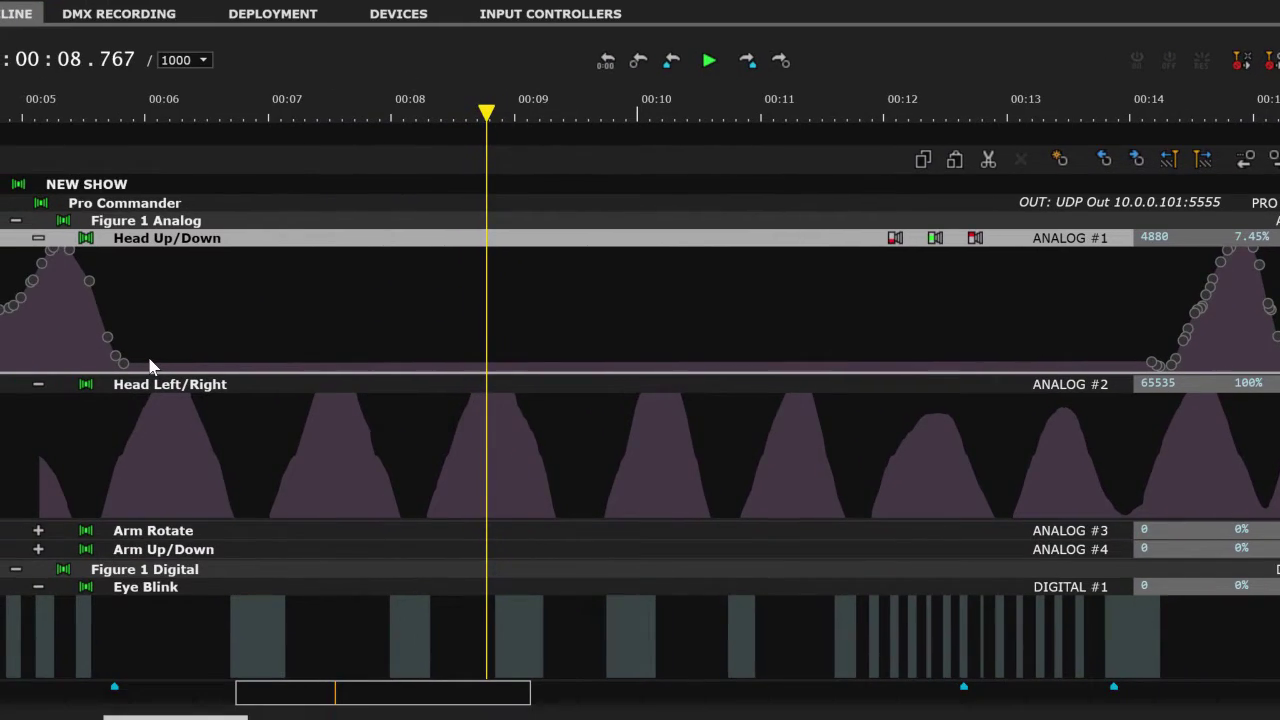
mouse_move(130, 360)
mouse_down()
mouse_move(222, 308)
mouse_move(414, 338)
mouse_move(546, 318)
mouse_move(878, 322)
mouse_up()
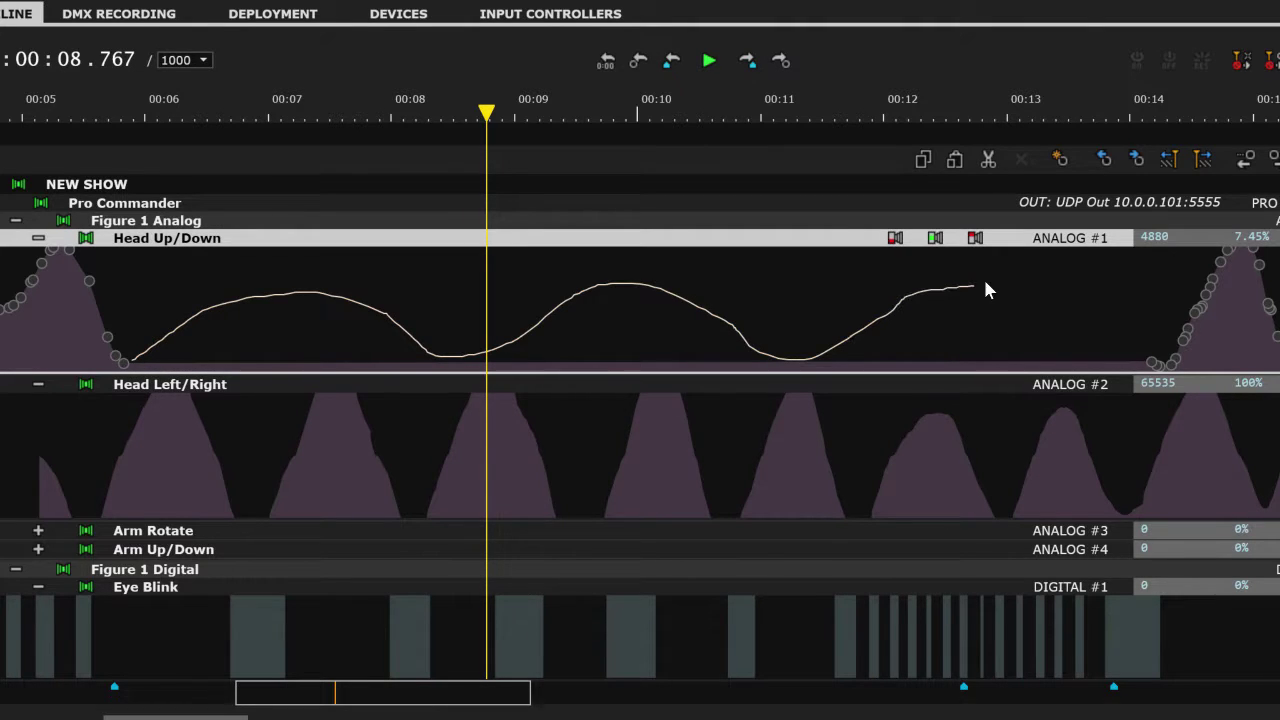
drag(1114, 333, 1140, 366)
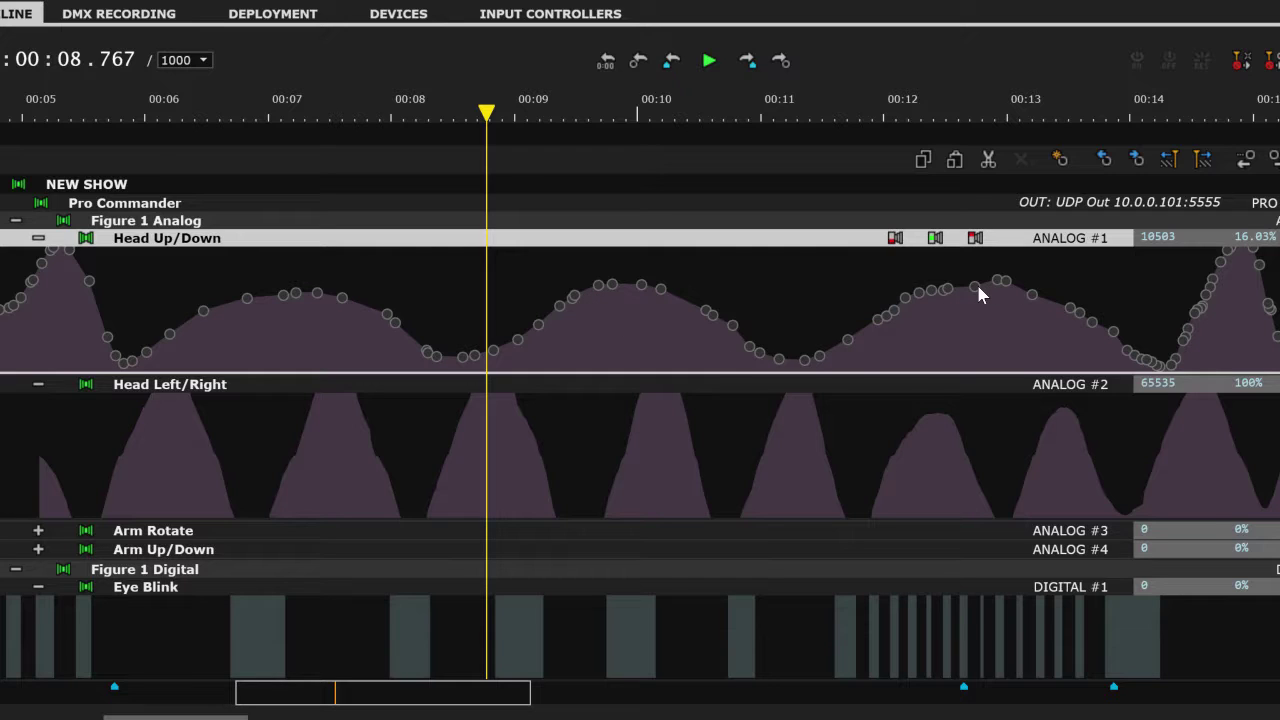
drag(978, 289, 758, 290)
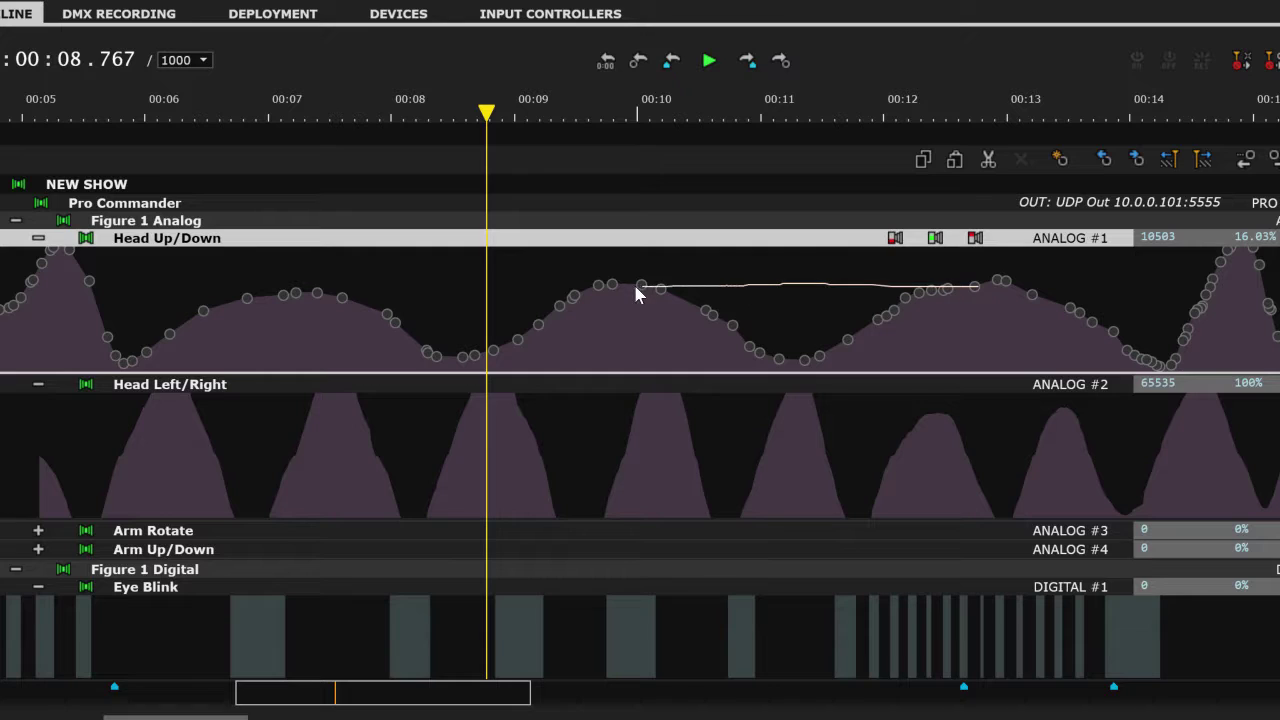
drag(637, 291, 601, 287)
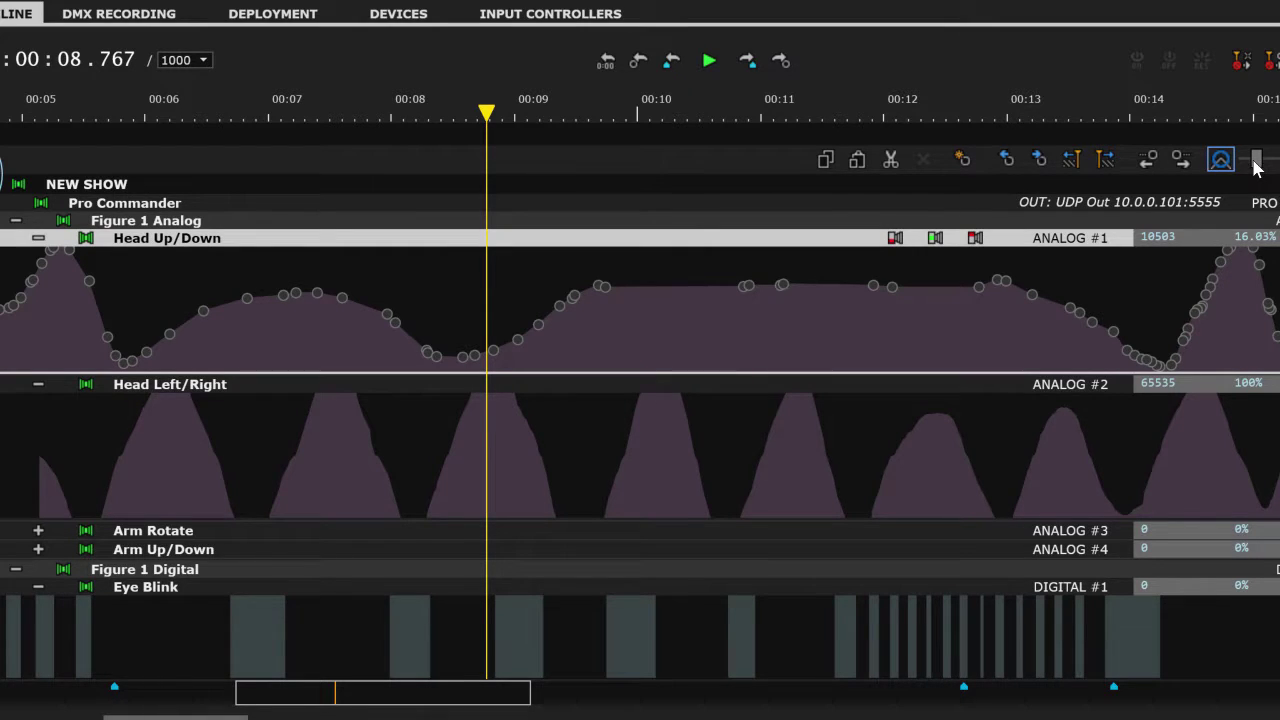
Reshape the Head Up/Down curve around 12.8 s to 13.3 s with the circular brush and select all its points after the playhead.
click(1127, 218)
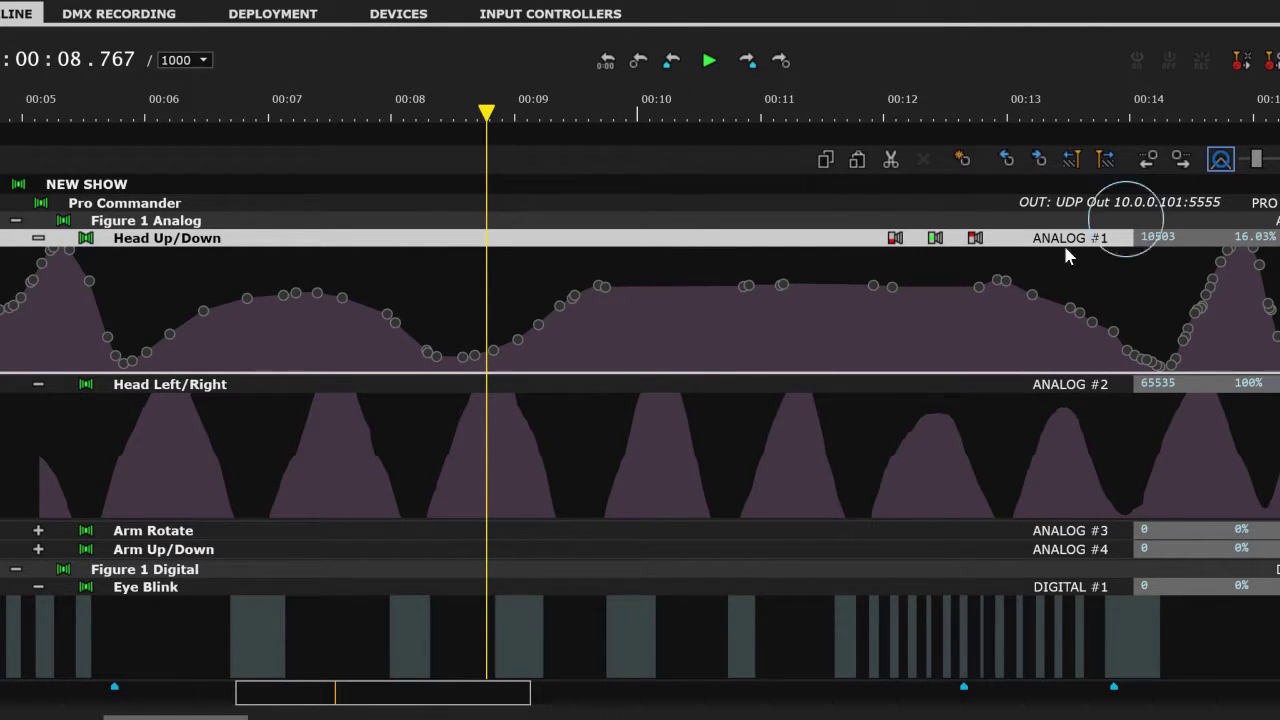
mouse_move(980, 292)
mouse_down()
mouse_move(994, 287)
mouse_move(1020, 320)
mouse_move(1082, 350)
mouse_move(1135, 360)
mouse_move(1040, 317)
mouse_up()
mouse_move(997, 318)
mouse_down()
mouse_move(866, 305)
mouse_move(880, 297)
mouse_move(757, 329)
mouse_move(766, 323)
mouse_move(740, 305)
mouse_move(1052, 327)
mouse_move(1265, 290)
mouse_move(1279, 305)
mouse_move(1191, 320)
mouse_move(1279, 300)
mouse_move(1094, 329)
mouse_move(1279, 300)
mouse_move(1177, 258)
mouse_move(257, 289)
mouse_move(322, 345)
mouse_move(1158, 325)
mouse_move(875, 298)
mouse_move(884, 375)
mouse_move(880, 357)
mouse_move(375, 318)
mouse_move(215, 320)
mouse_move(1104, 318)
mouse_move(908, 303)
mouse_move(651, 314)
mouse_move(503, 340)
mouse_move(866, 325)
mouse_move(851, 329)
mouse_move(366, 329)
mouse_move(443, 343)
mouse_move(1020, 303)
mouse_up()
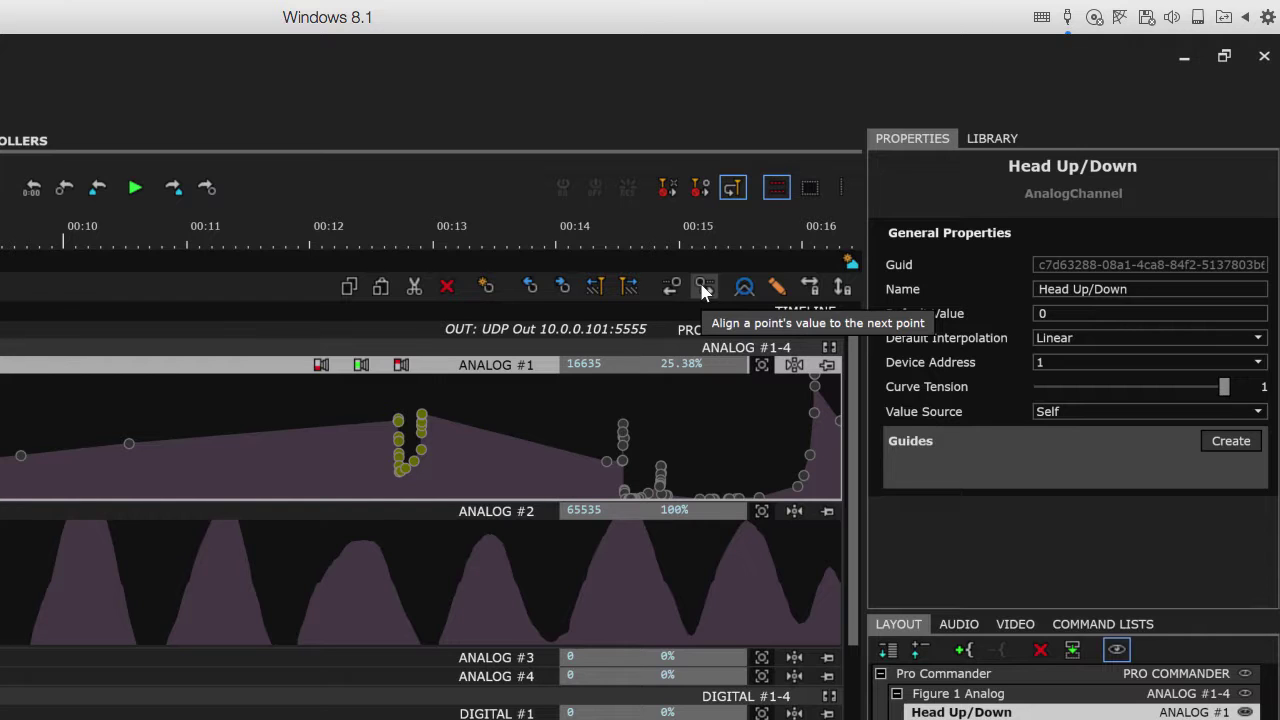
click(629, 288)
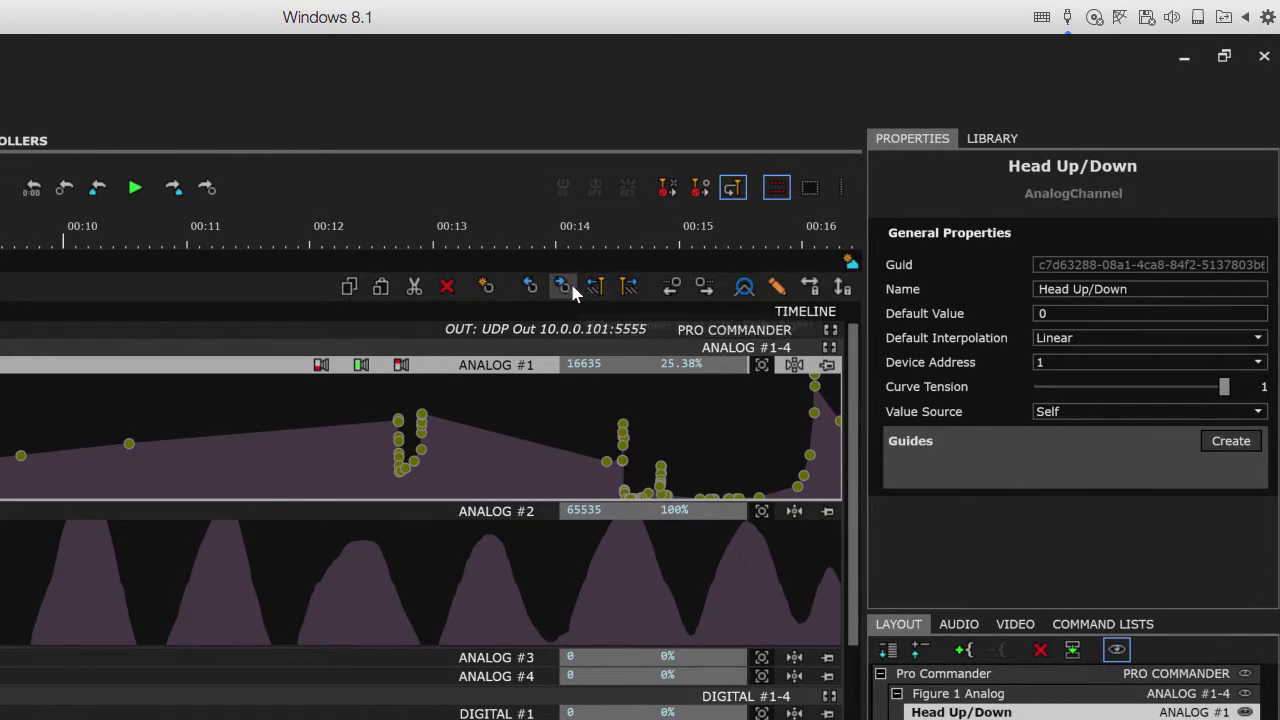
Clear the point selection and move two Head Up/Down points, one to about 10.8 s and the other to 9.952 s at 65.5%.
click(494, 281)
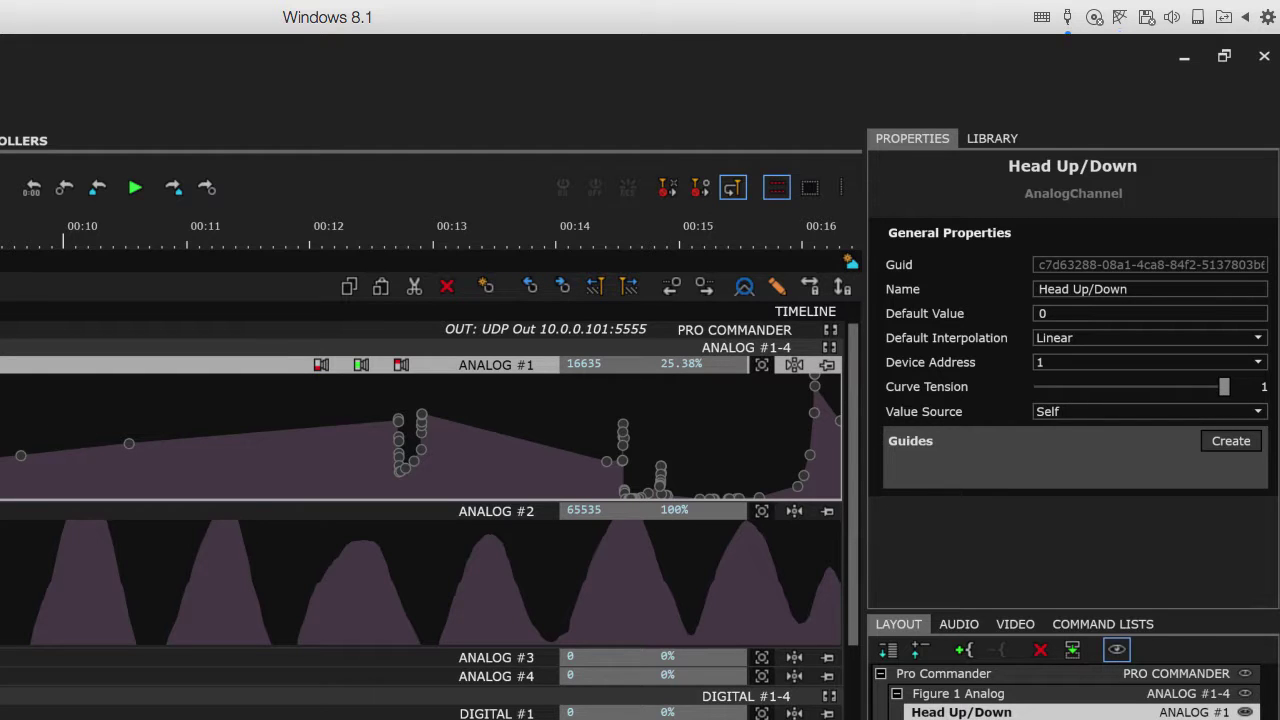
click(10, 430)
drag(44, 455, 101, 432)
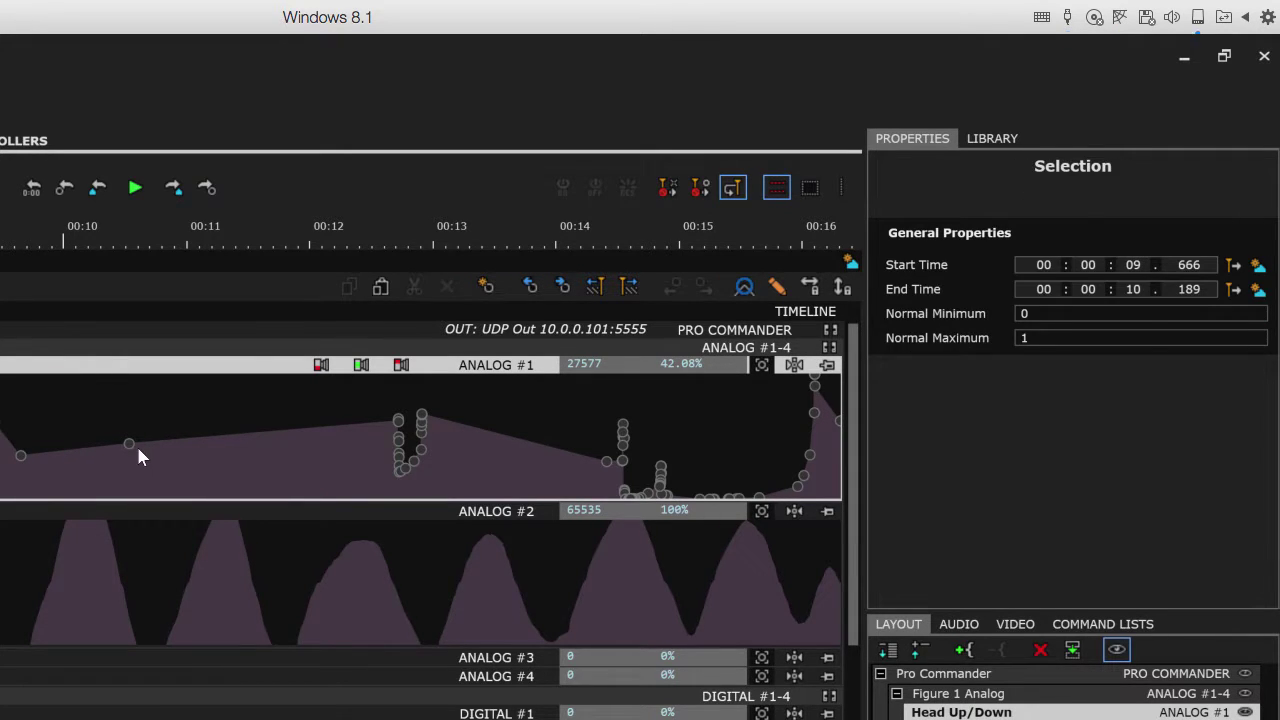
click(166, 436)
drag(22, 458, 60, 419)
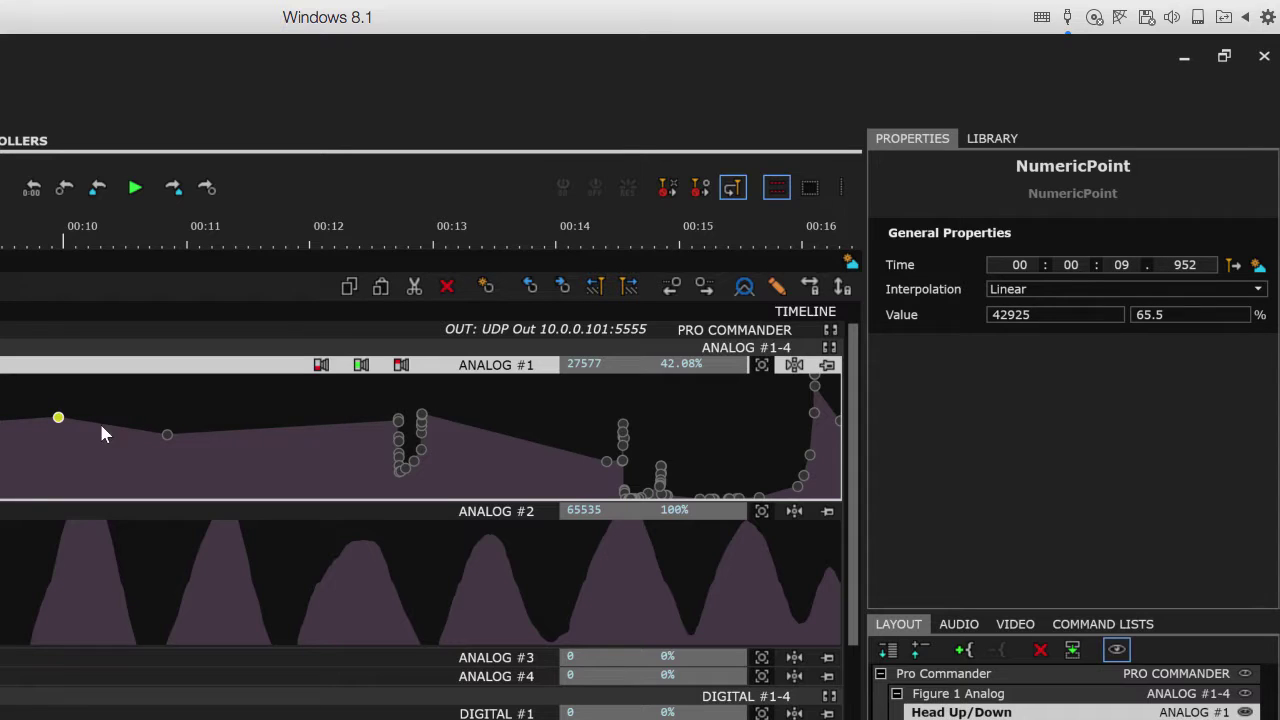
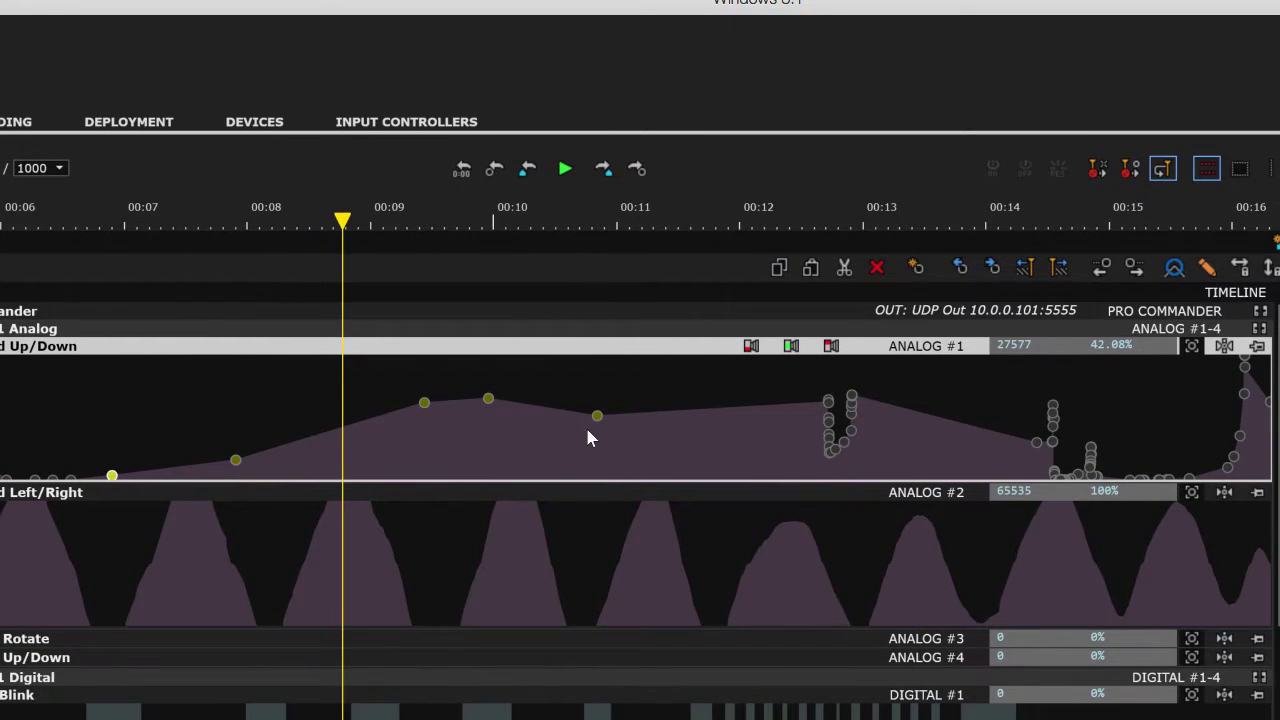
Enclose the Head Up/Down points from about 7.8 s to 11.9 s in the transform frame and dismiss the frame.
drag(217, 410, 721, 403)
click(1240, 170)
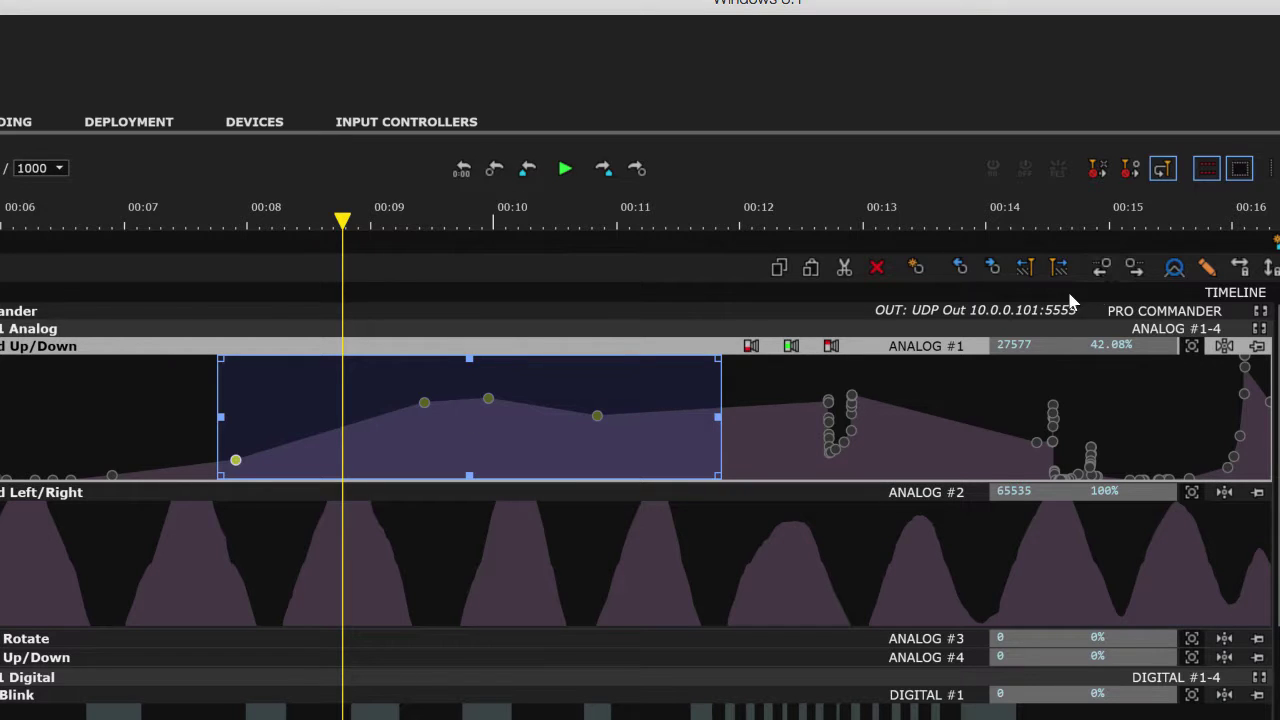
click(734, 397)
Enclose the Head Up/Down points from about 9.8 s to 13.6 s in the transform frame and shift them about 2 s earlier.
drag(694, 360, 491, 389)
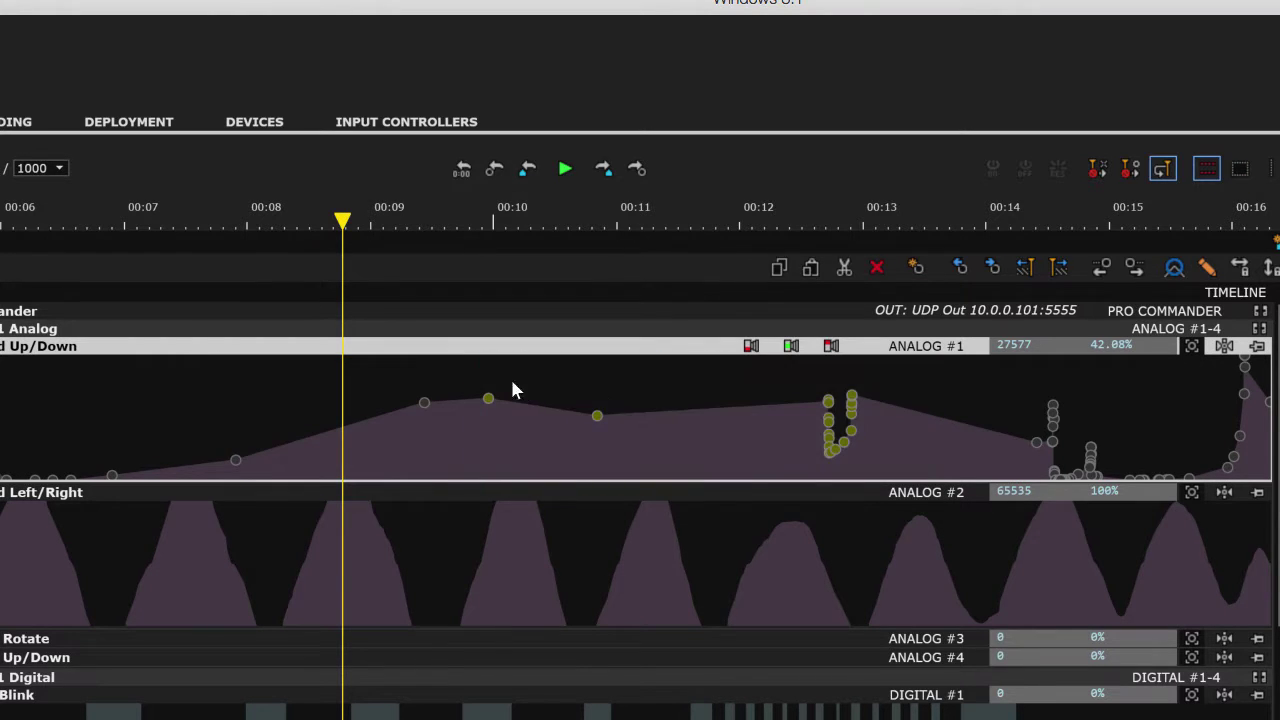
click(1238, 172)
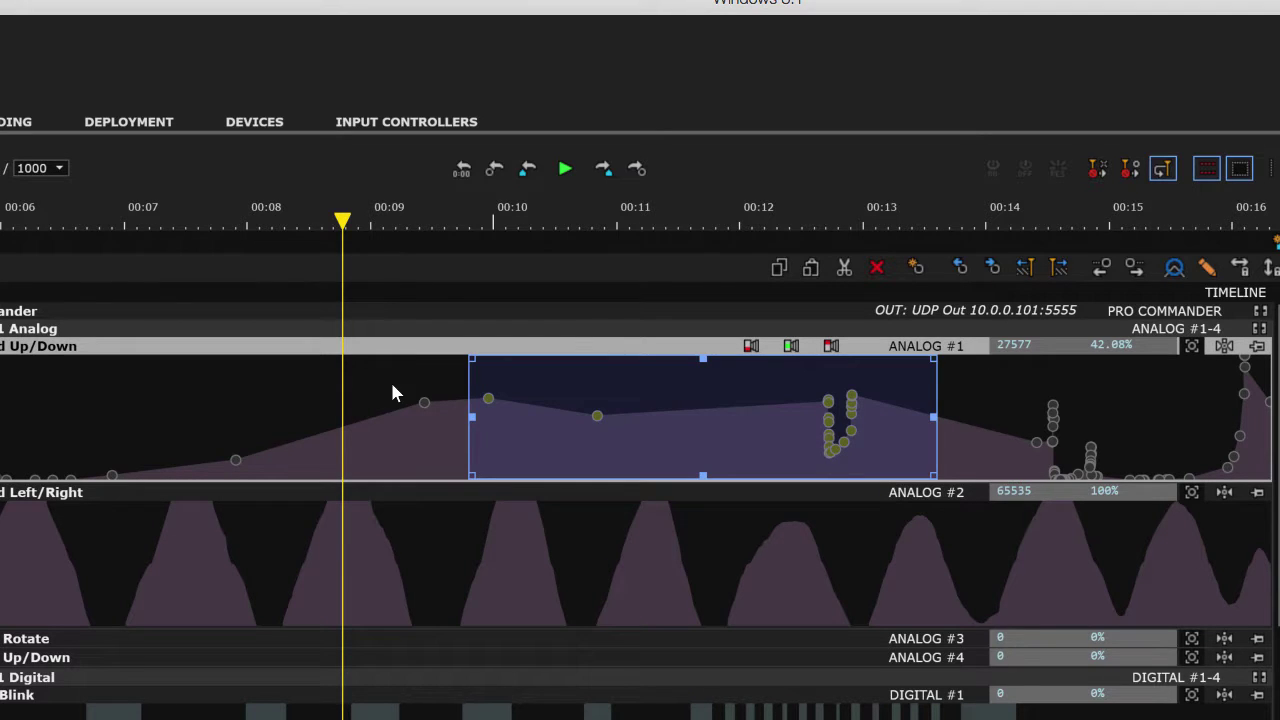
mouse_move(555, 393)
mouse_down()
mouse_move(374, 386)
mouse_move(553, 386)
mouse_up()
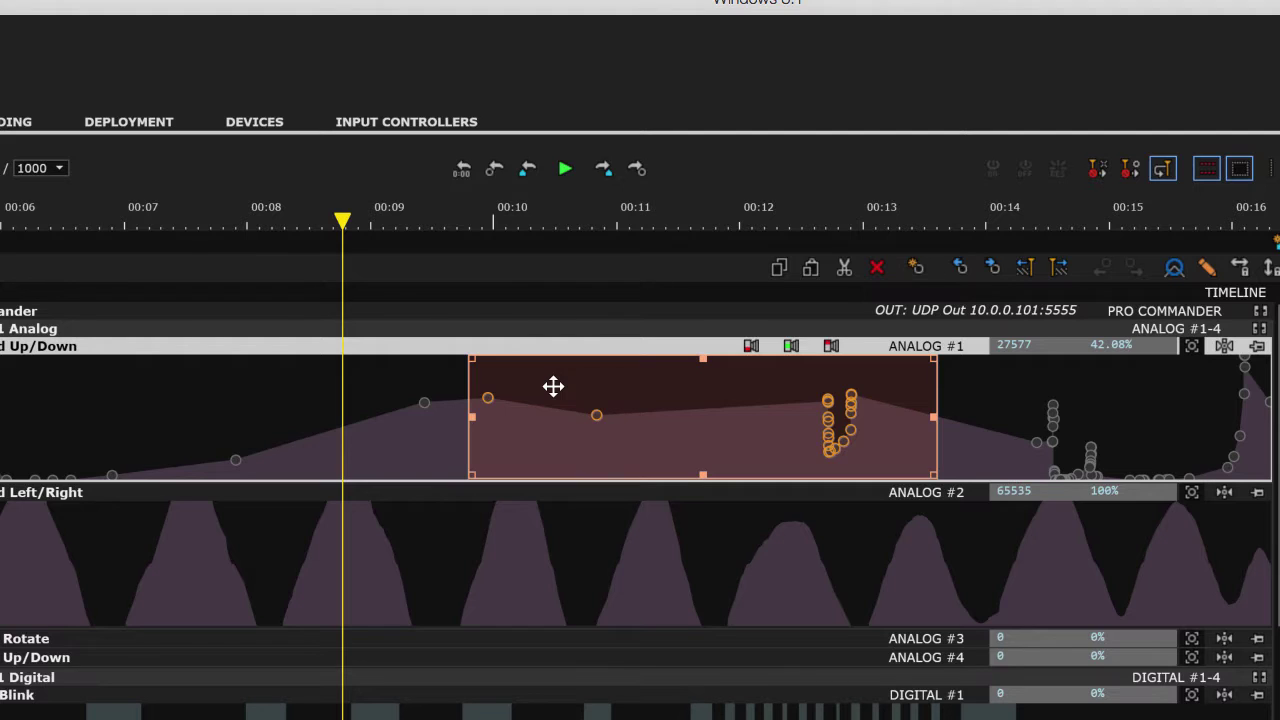
drag(553, 386, 303, 390)
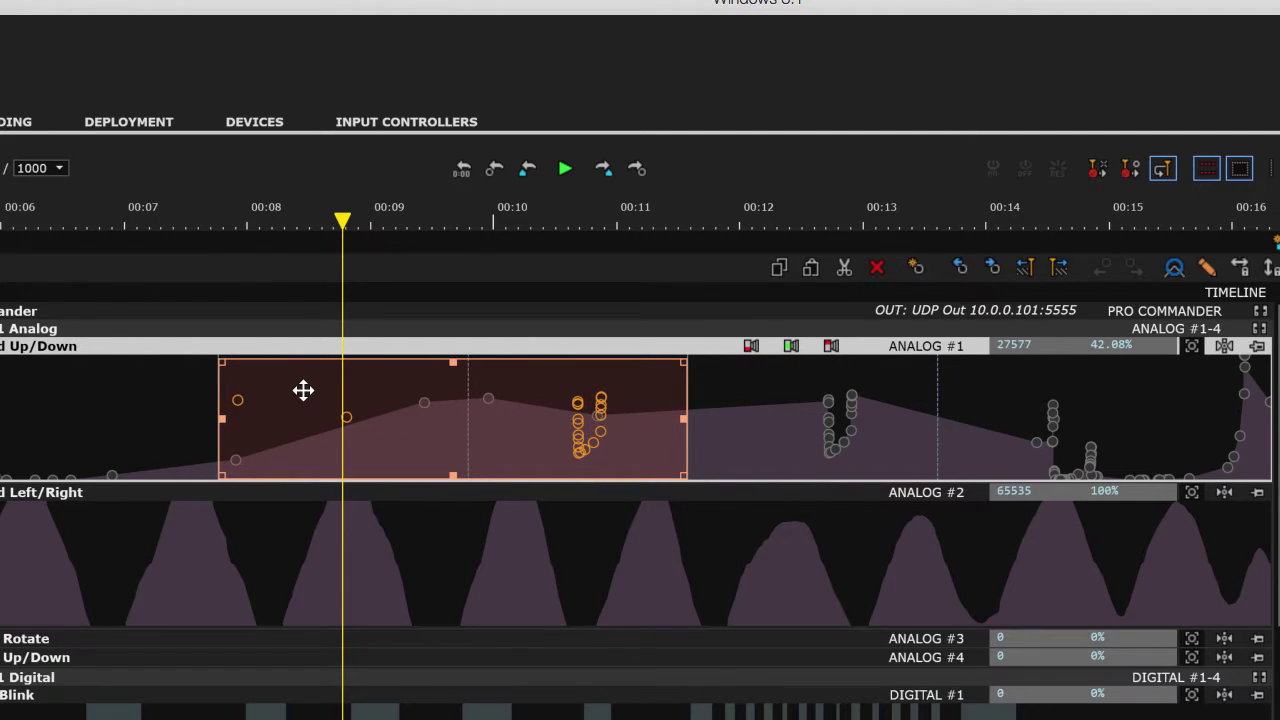
Stretch the framed Head Up/Down points to span about 7.7 s to 13.8 s, closing the frame and clearing the selection.
drag(680, 361, 836, 432)
mouse_move(530, 398)
mouse_down()
mouse_move(530, 410)
mouse_move(530, 378)
mouse_up()
drag(529, 433, 528, 476)
drag(832, 425, 958, 426)
drag(222, 384, 215, 360)
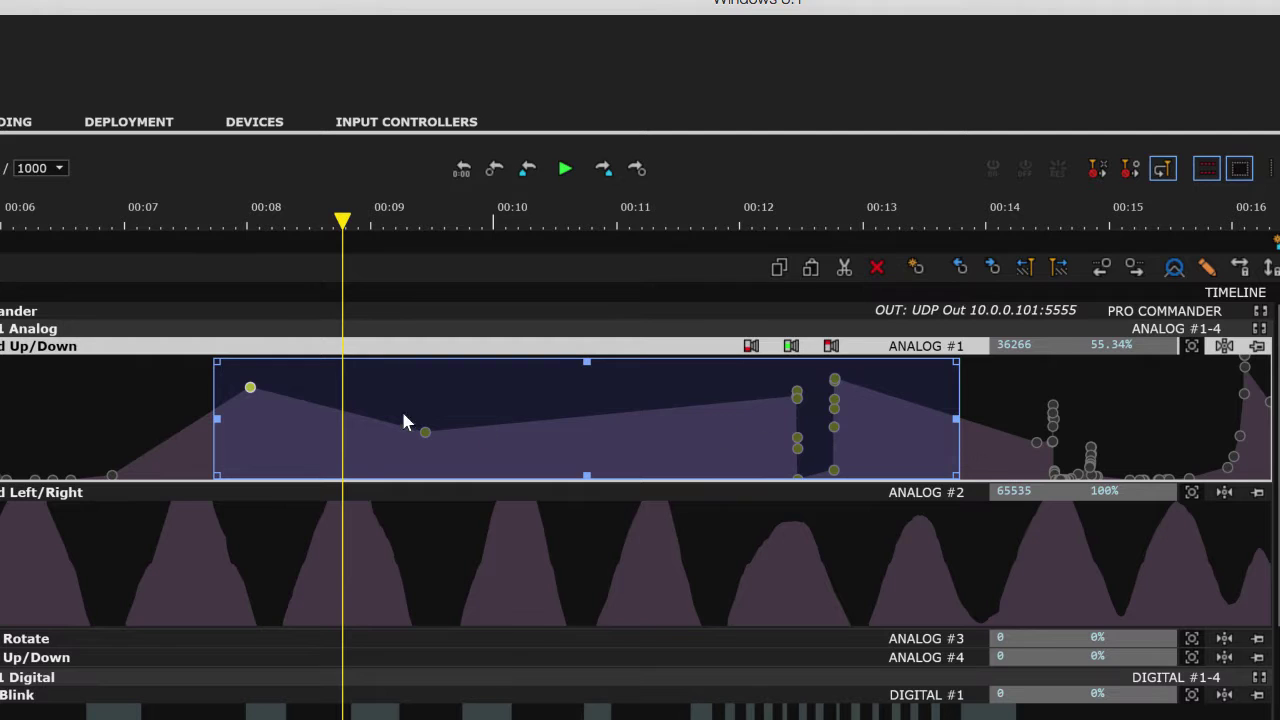
click(249, 386)
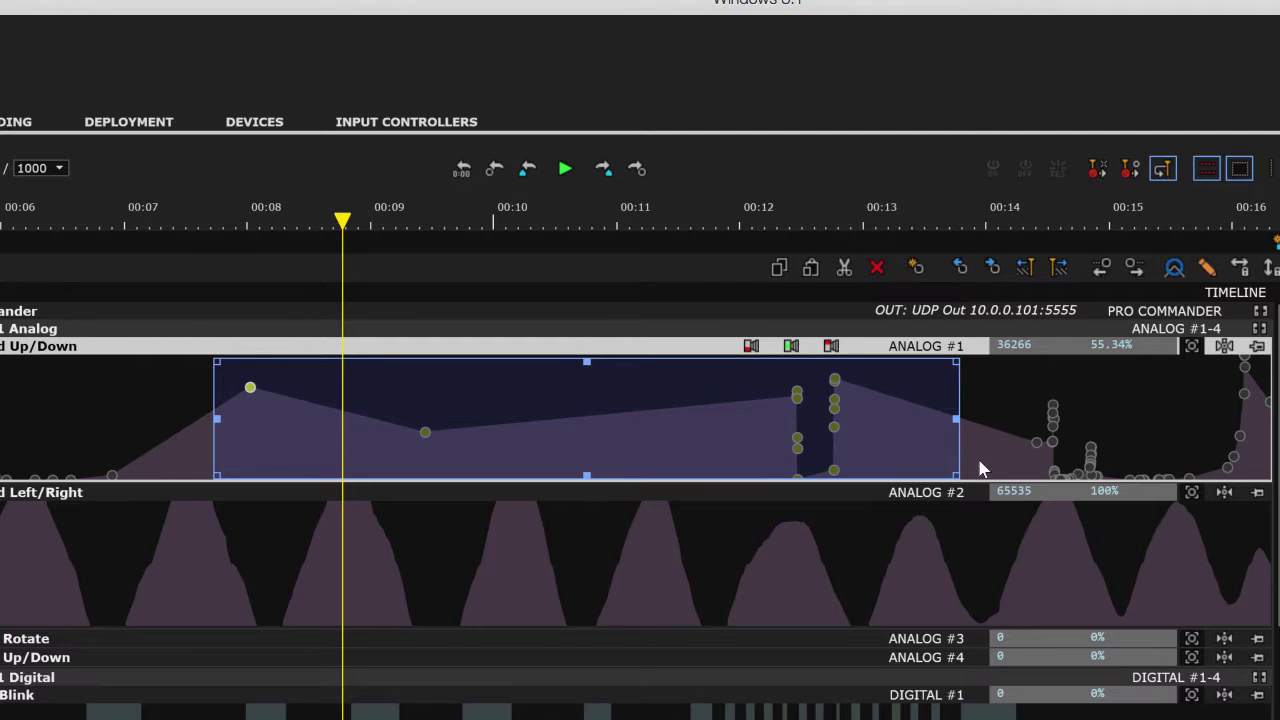
click(1237, 177)
drag(956, 373, 691, 394)
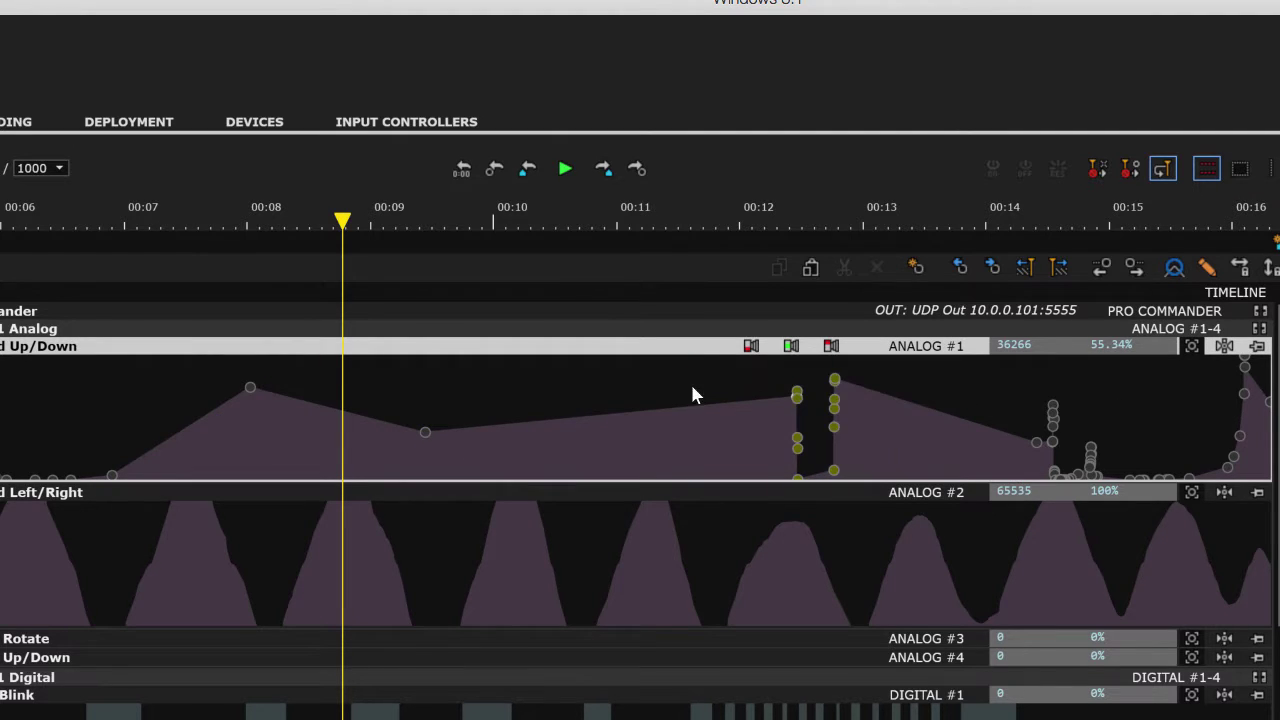
click(1070, 380)
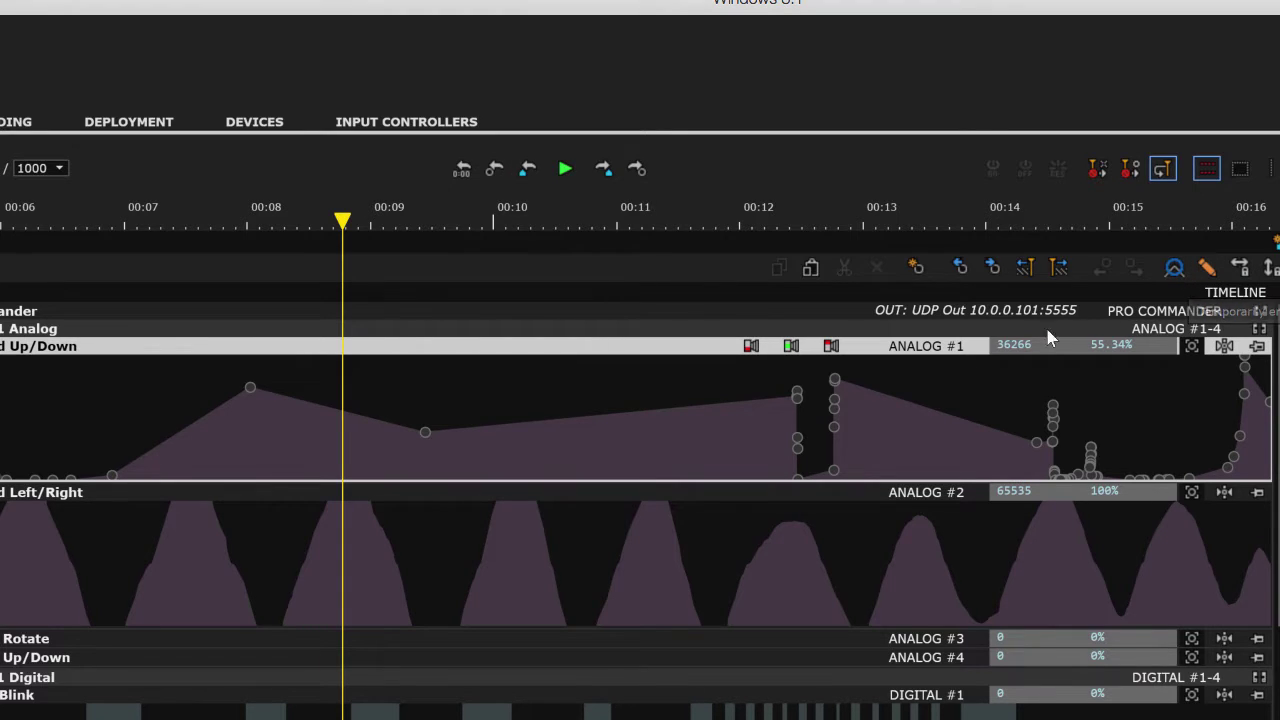
Select the Head Up/Down points from about 7.3 s to 14.2 s and review the available point operations, including Shift Time and Optimize Curve.
mouse_move(164, 395)
mouse_down()
mouse_move(322, 420)
mouse_move(1012, 410)
mouse_up()
right_click(612, 354)
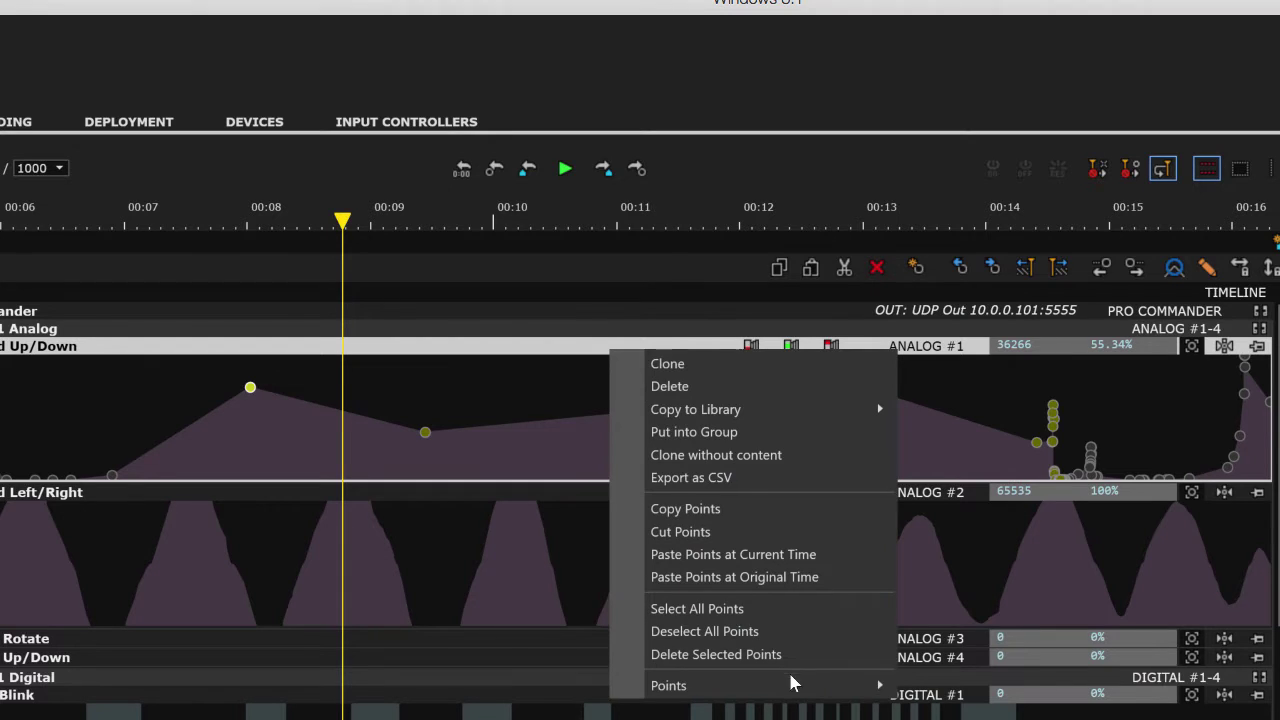
mouse_move(791, 681)
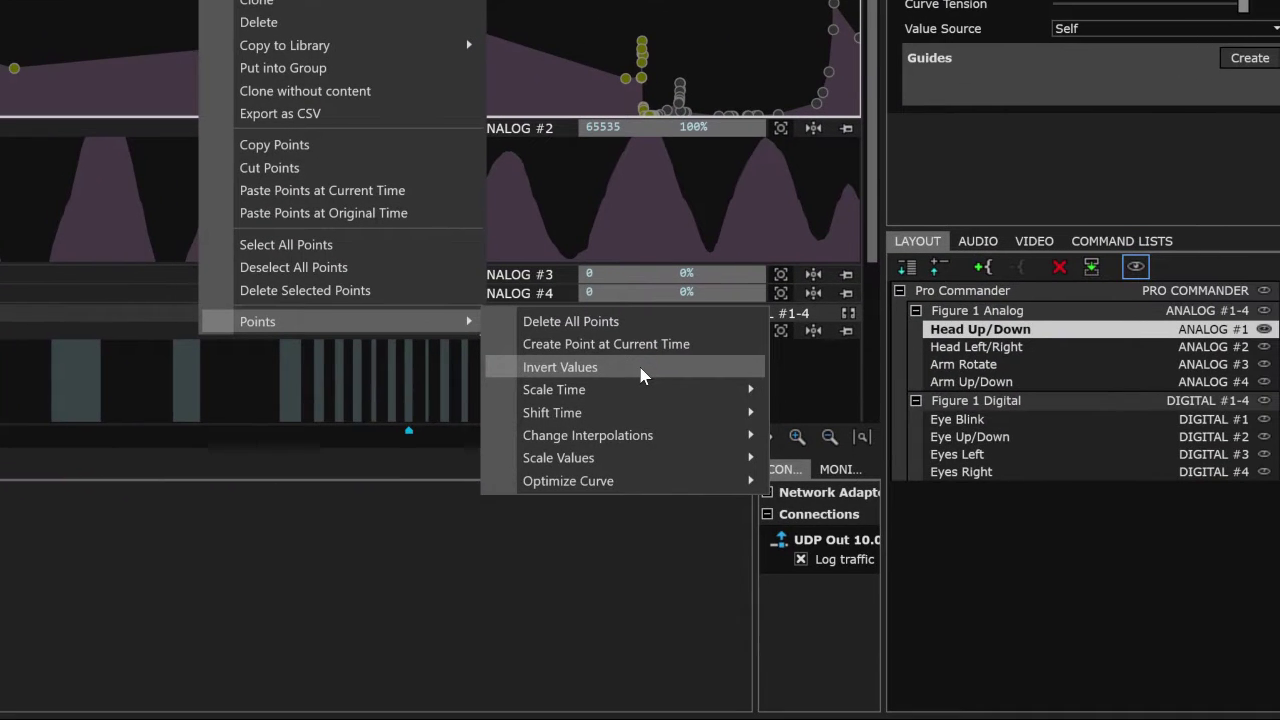
mouse_move(731, 494)
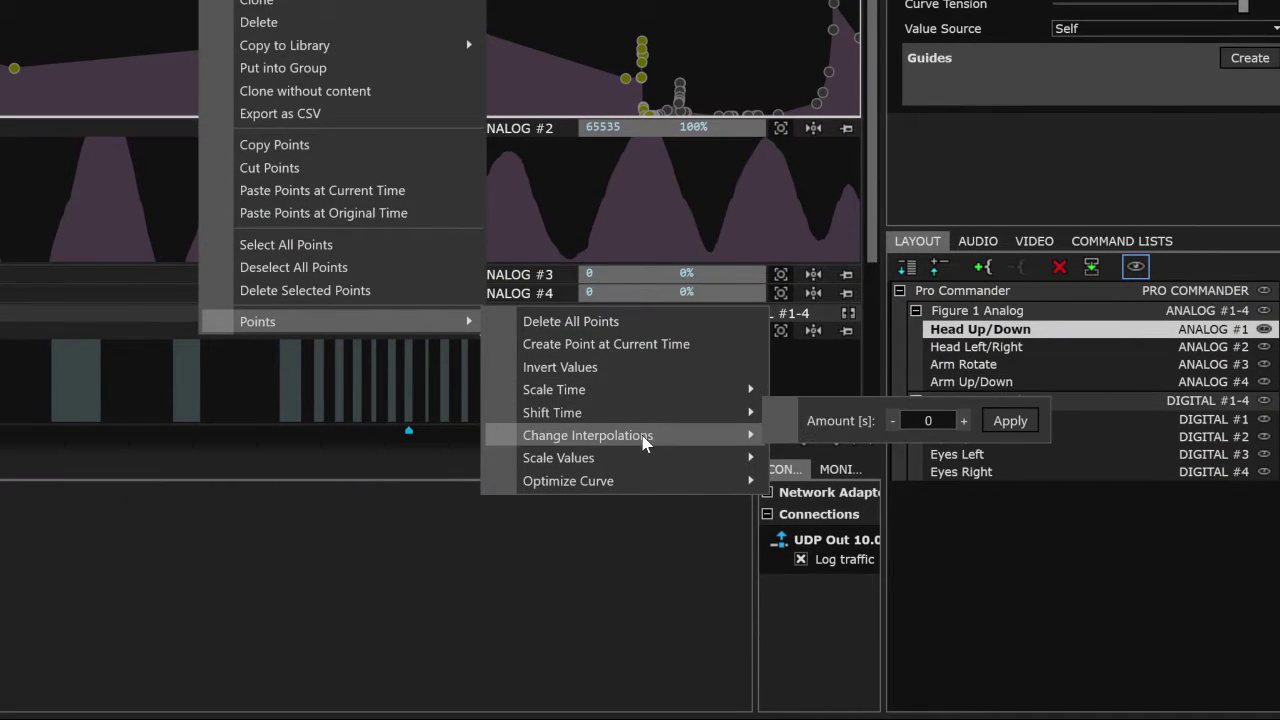
mouse_move(645, 470)
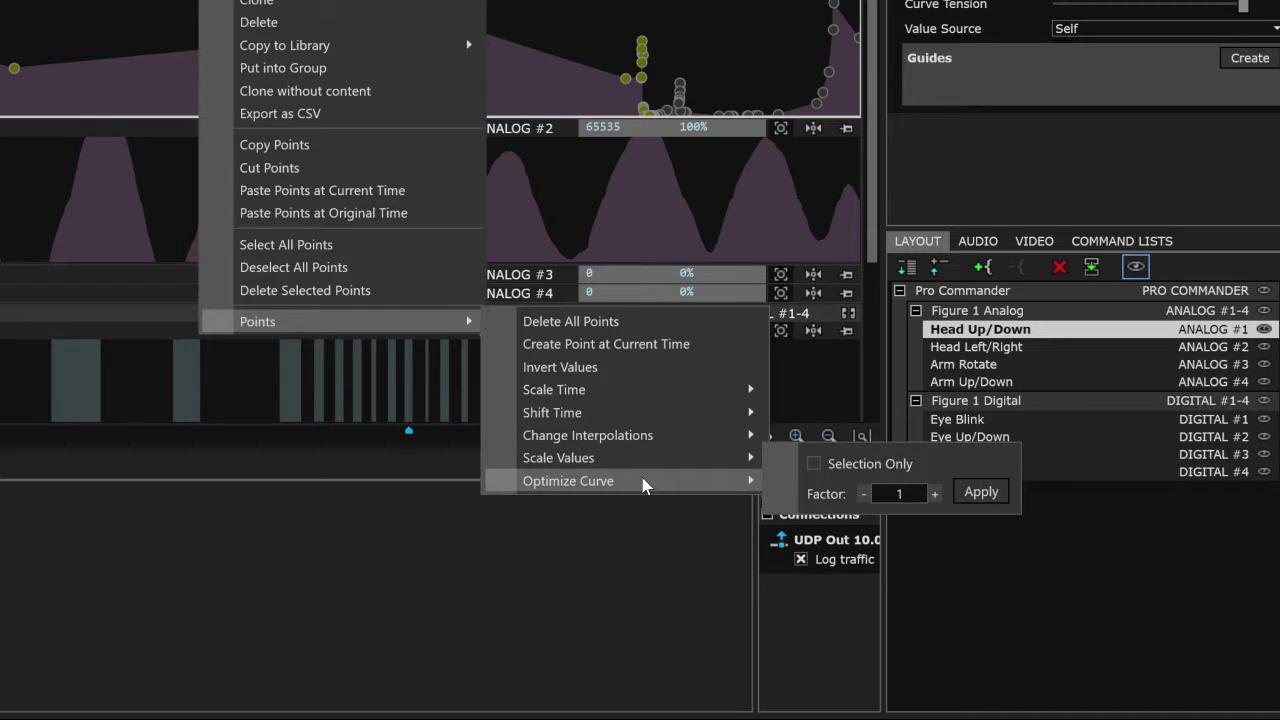
click(131, 59)
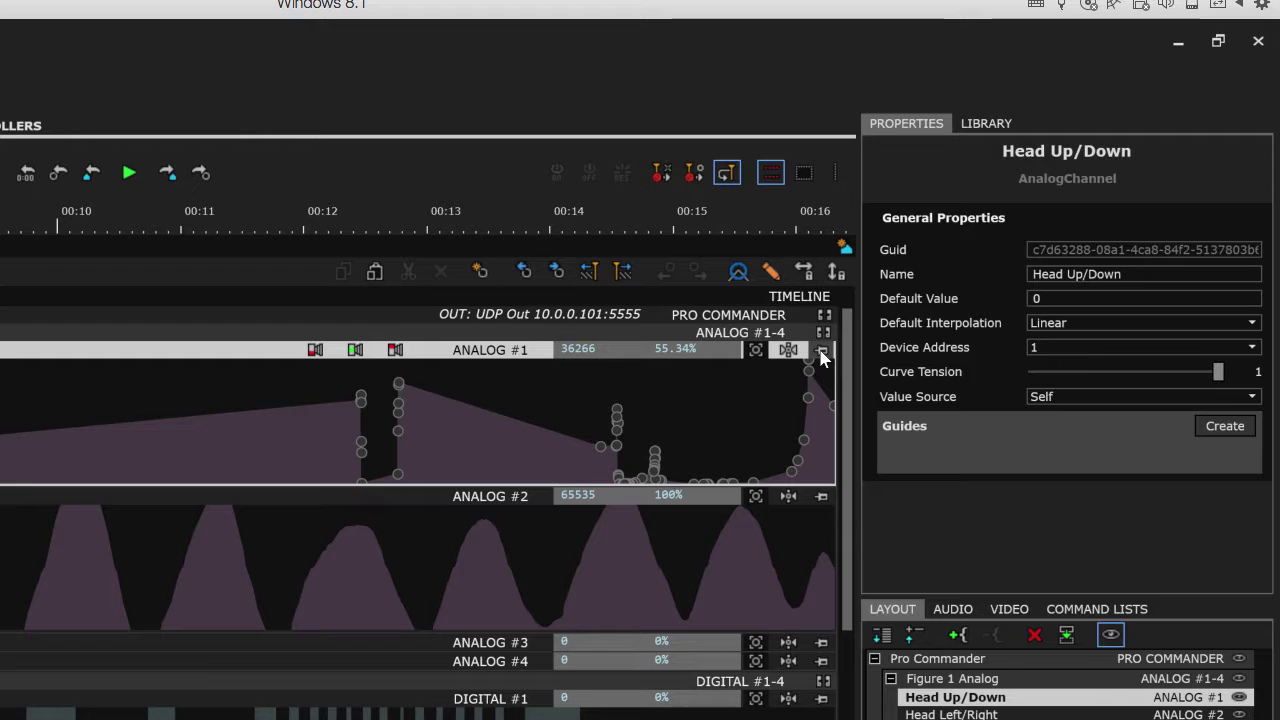
Pin the Head Up/Down and Head Left/Right channels and reduce the height of both pinned curves.
click(820, 352)
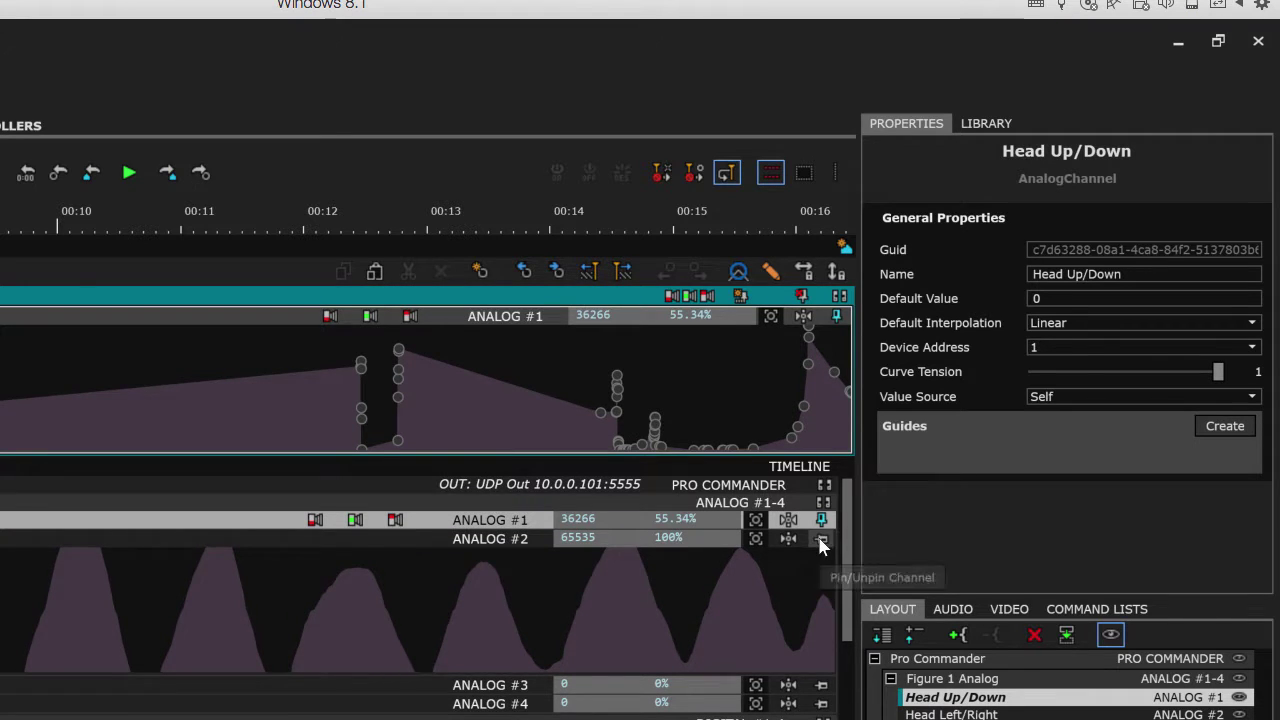
click(821, 541)
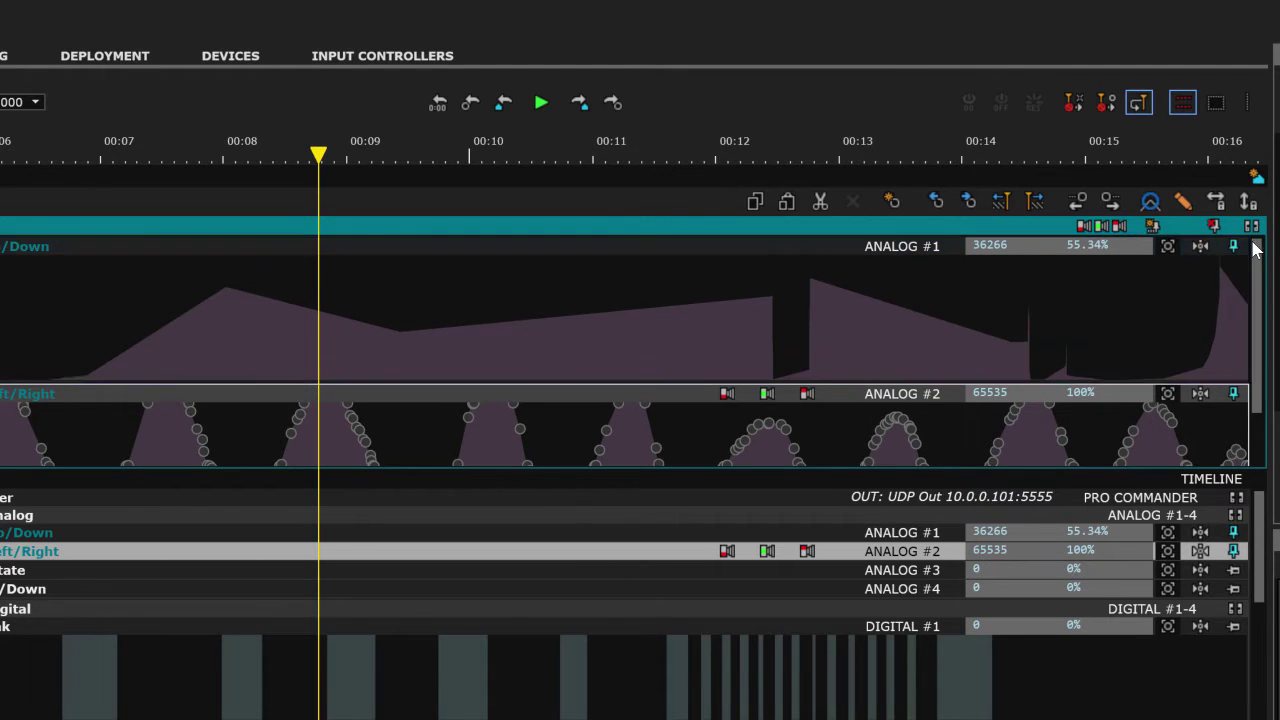
drag(1005, 377, 990, 308)
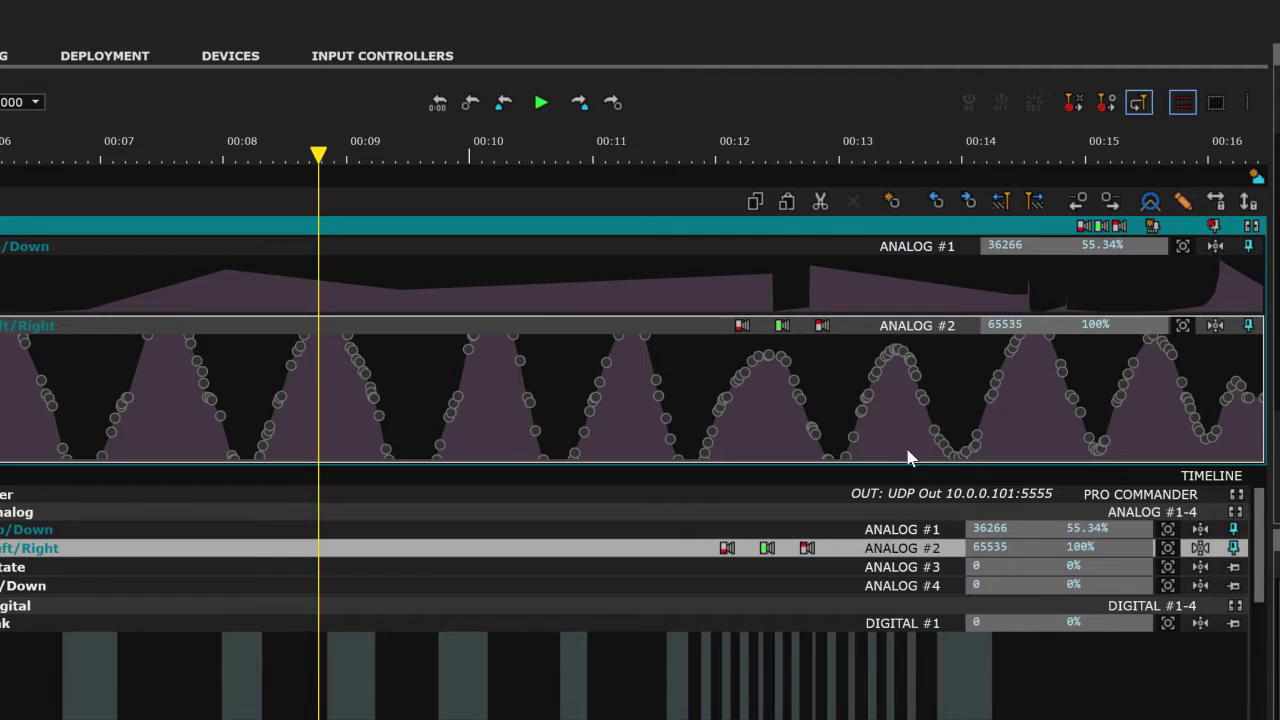
drag(900, 460, 903, 384)
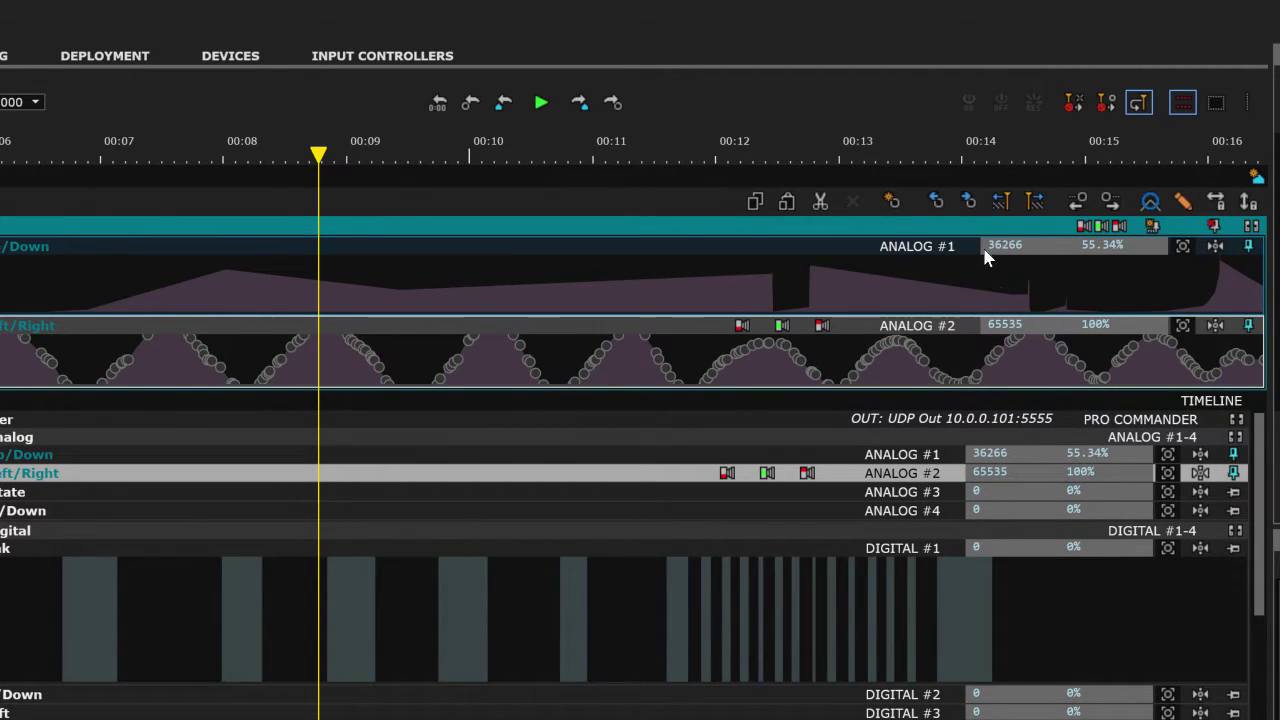
Expand the pinned group's range strip and mark a range from about 7.1 s to 12.2 s across both channels.
click(1249, 229)
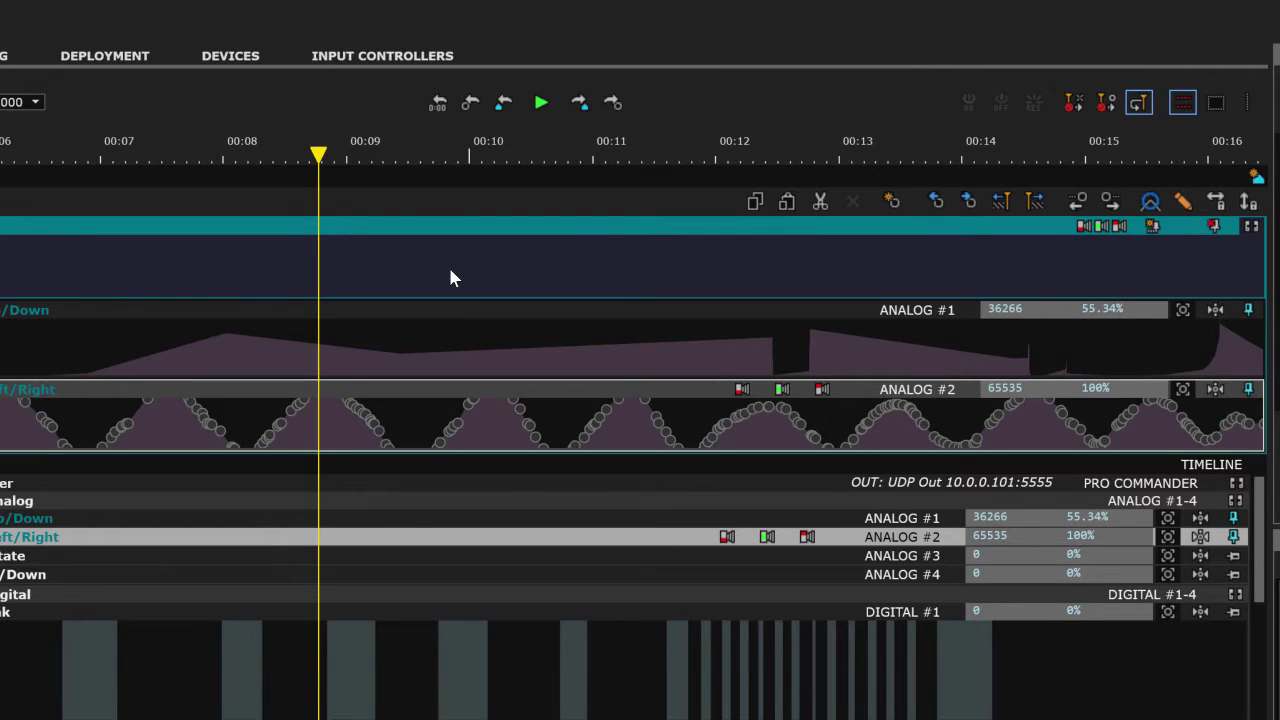
click(116, 275)
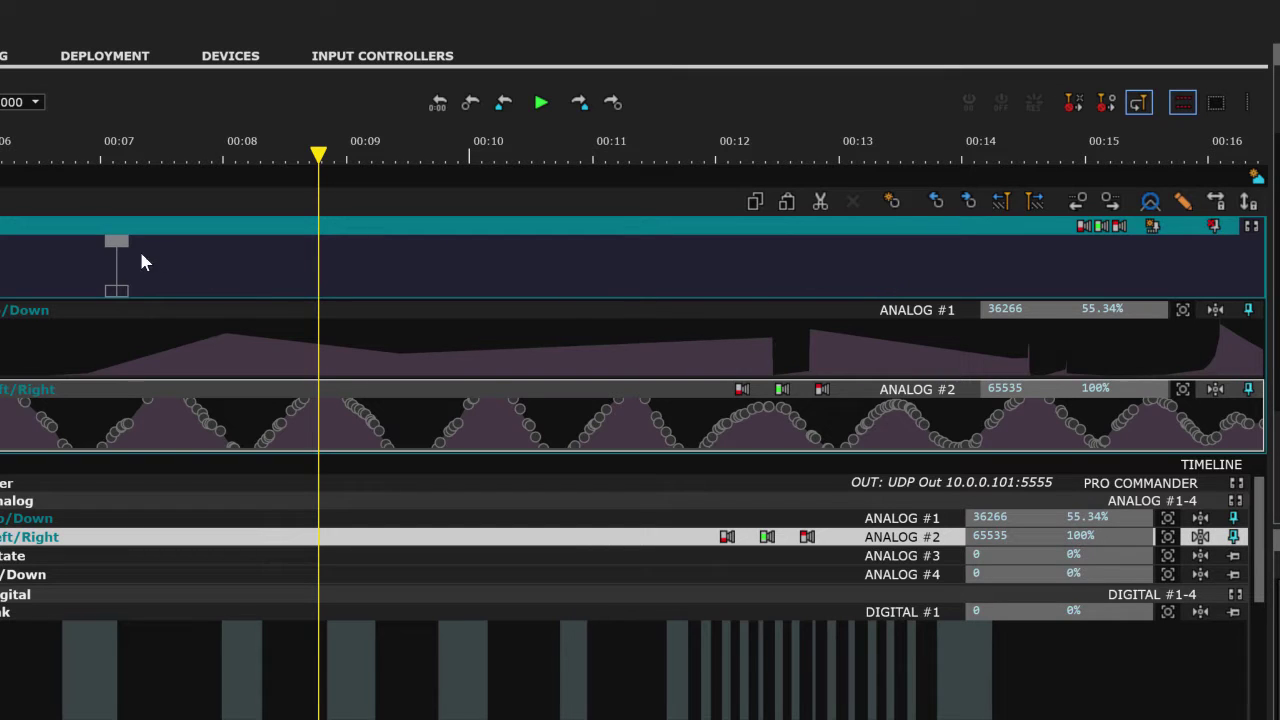
click(740, 266)
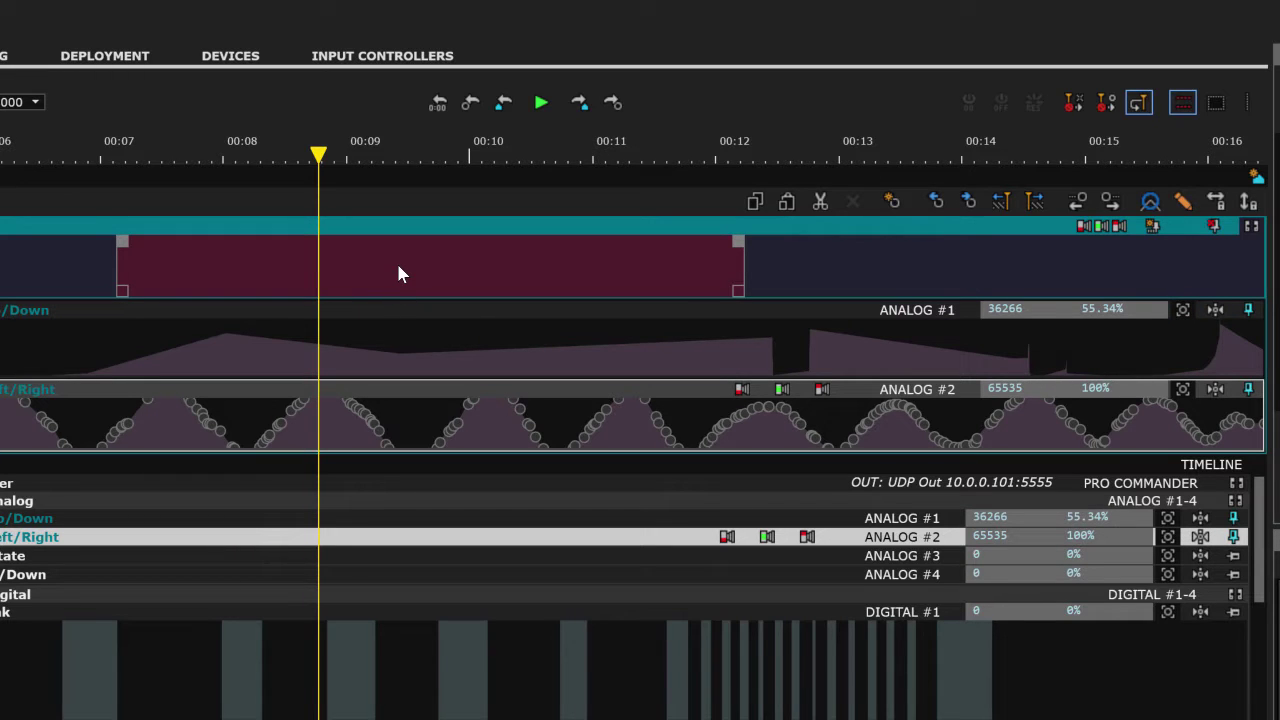
Shift the marked range to about 7.4 s to 12.5 s and place a copy of it starting at about 12.3 s.
drag(398, 267, 274, 272)
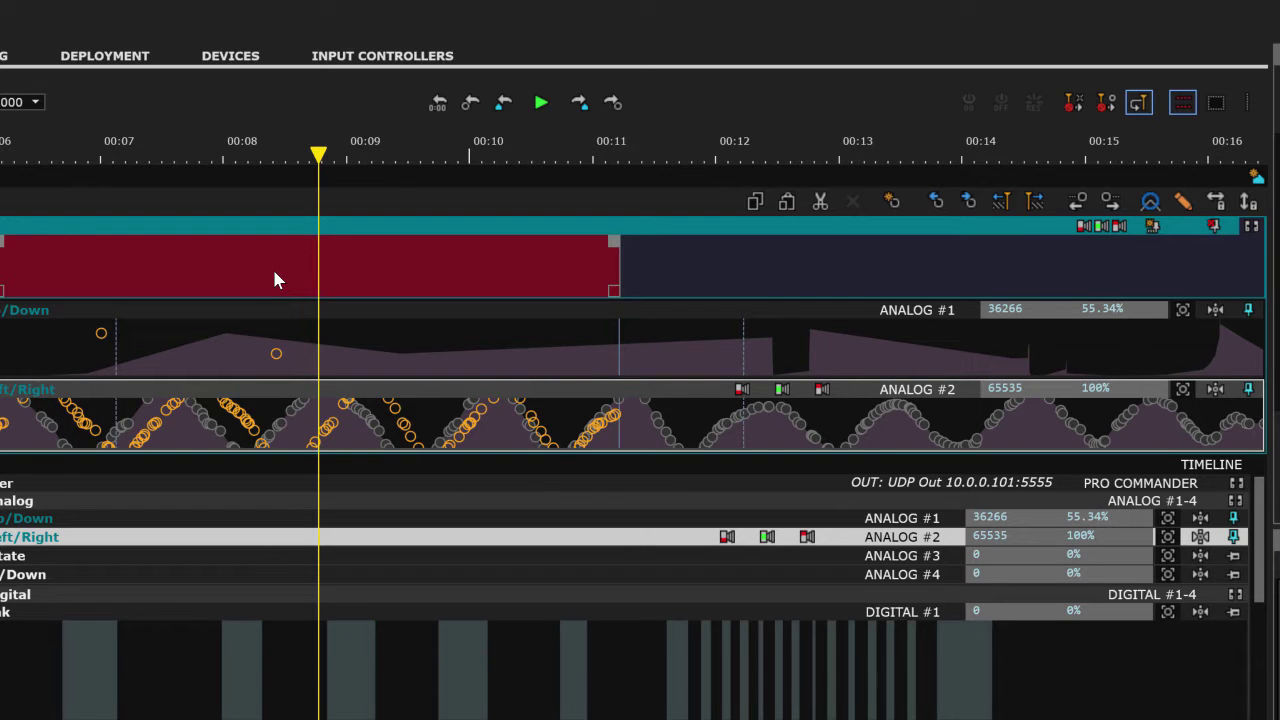
drag(275, 272, 447, 292)
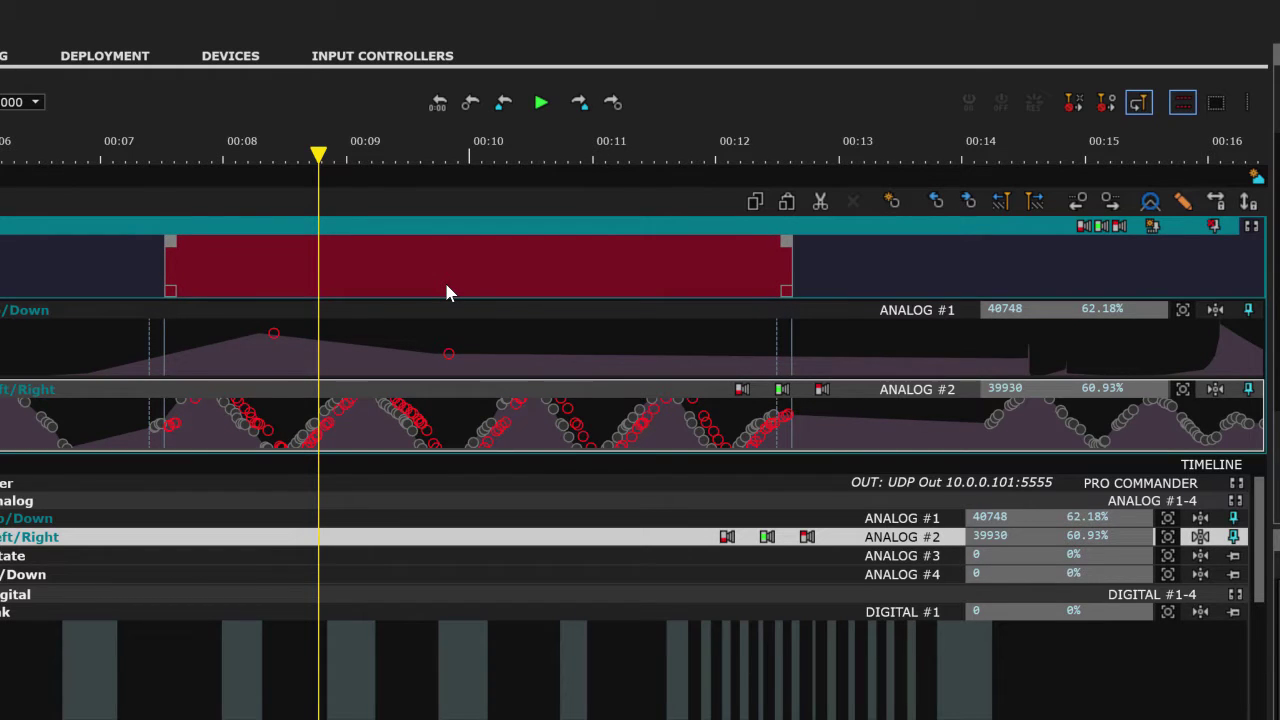
drag(447, 292, 1034, 317)
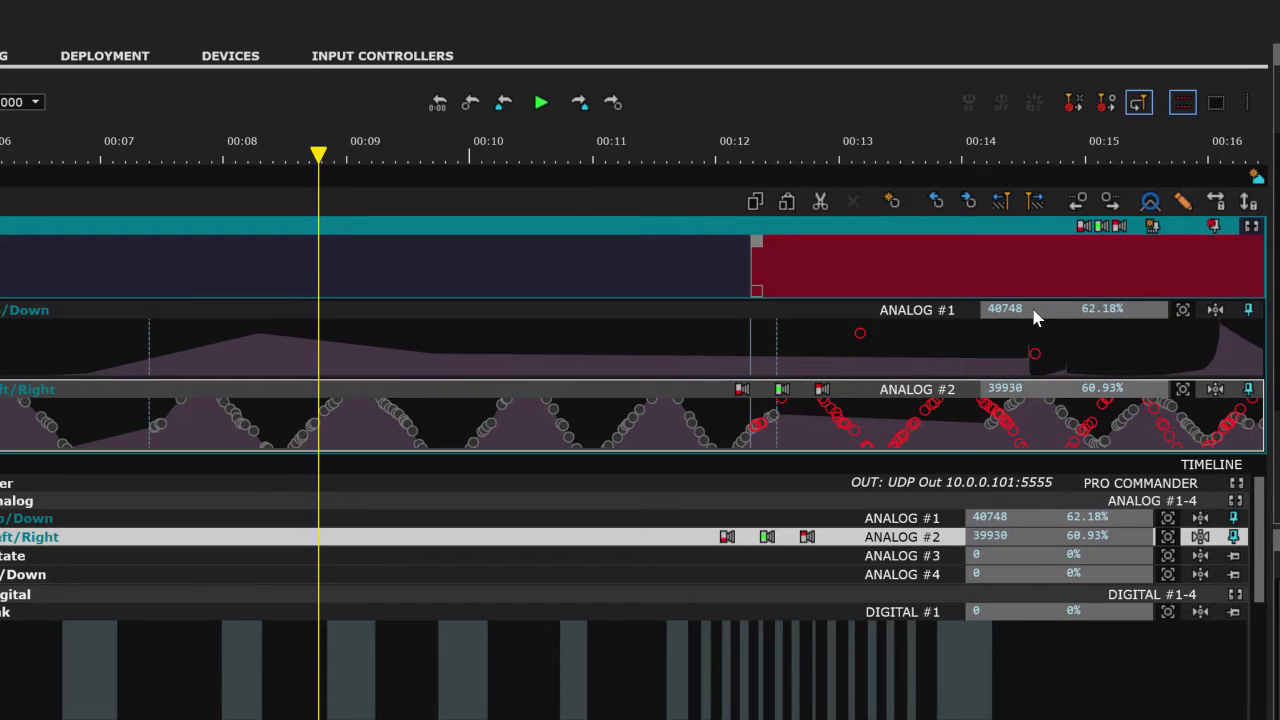
key(ctrl+z)
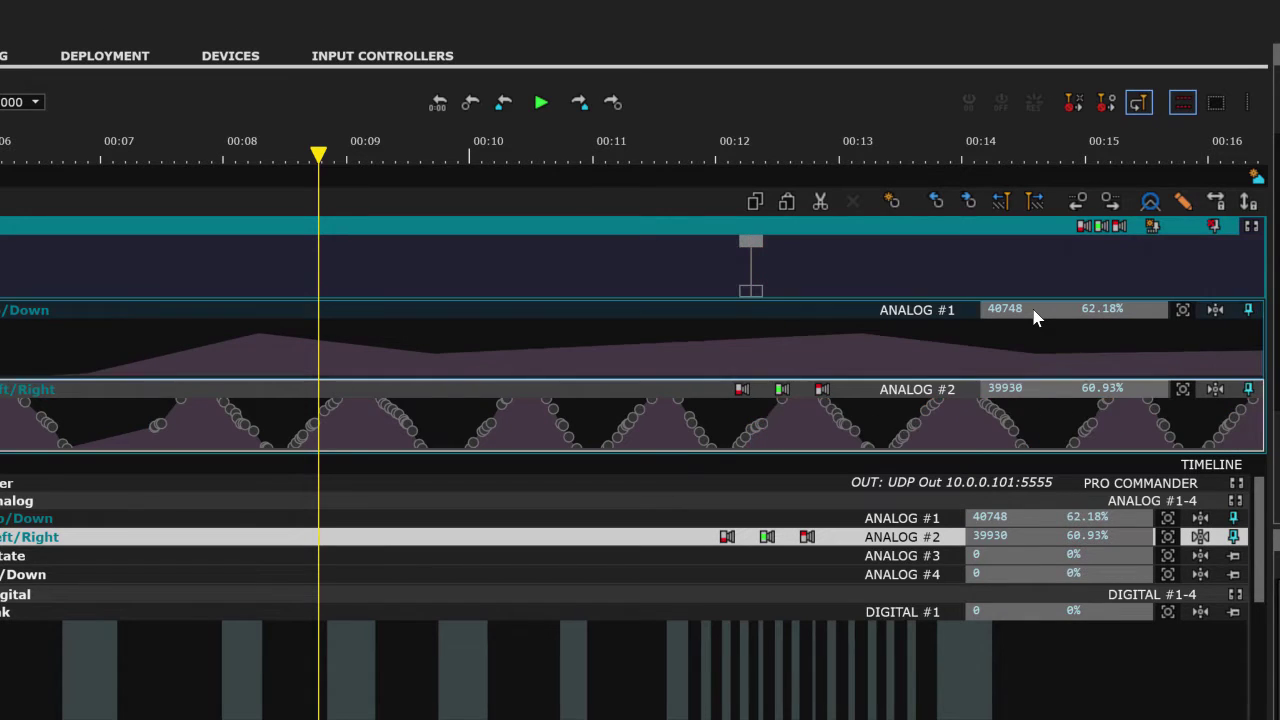
Copy the range so it ends at about 7.6 s and move that copy to span about 7.0 s to 12.1 s.
click(978, 279)
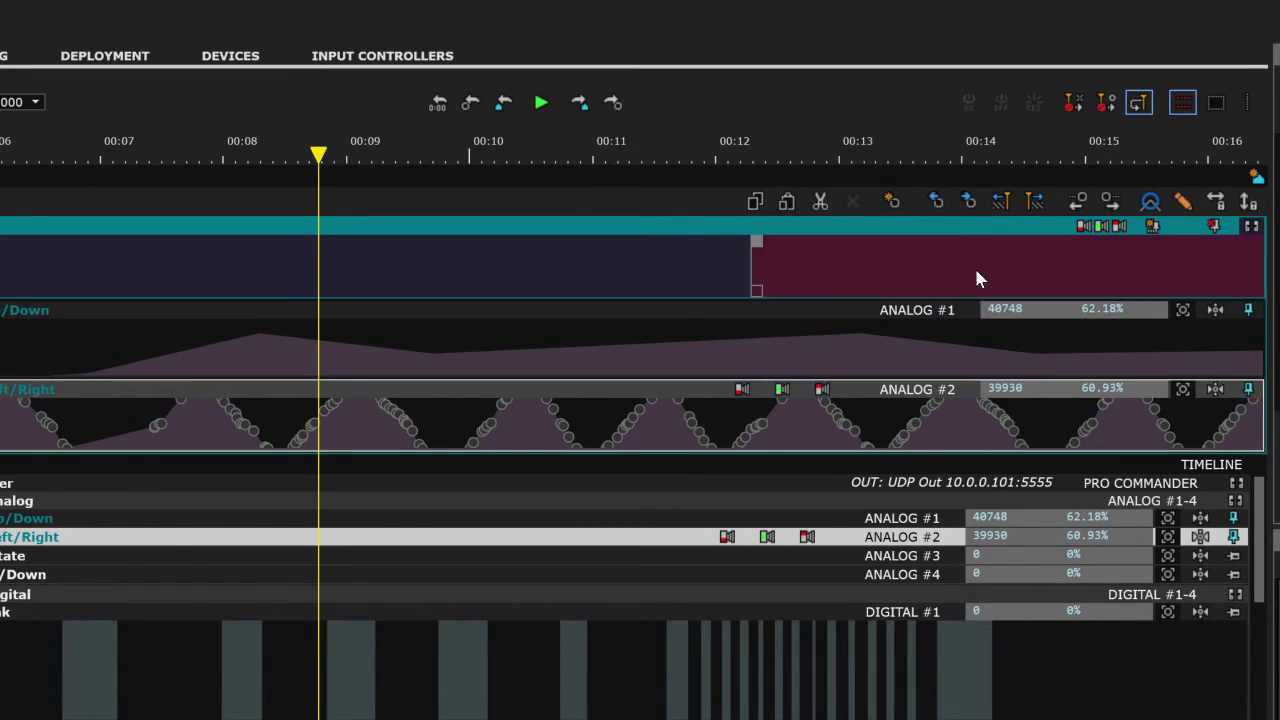
mouse_move(938, 279)
mouse_down()
mouse_move(220, 270)
mouse_move(276, 270)
mouse_up()
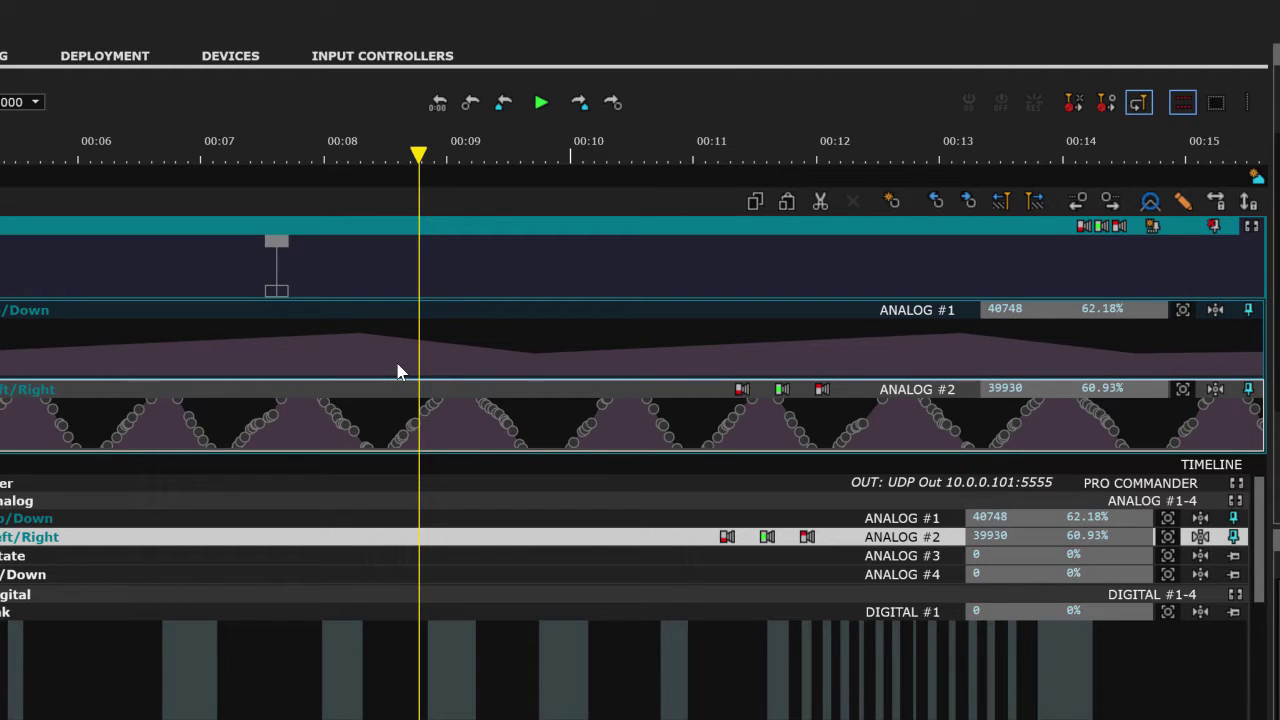
drag(146, 271, 692, 258)
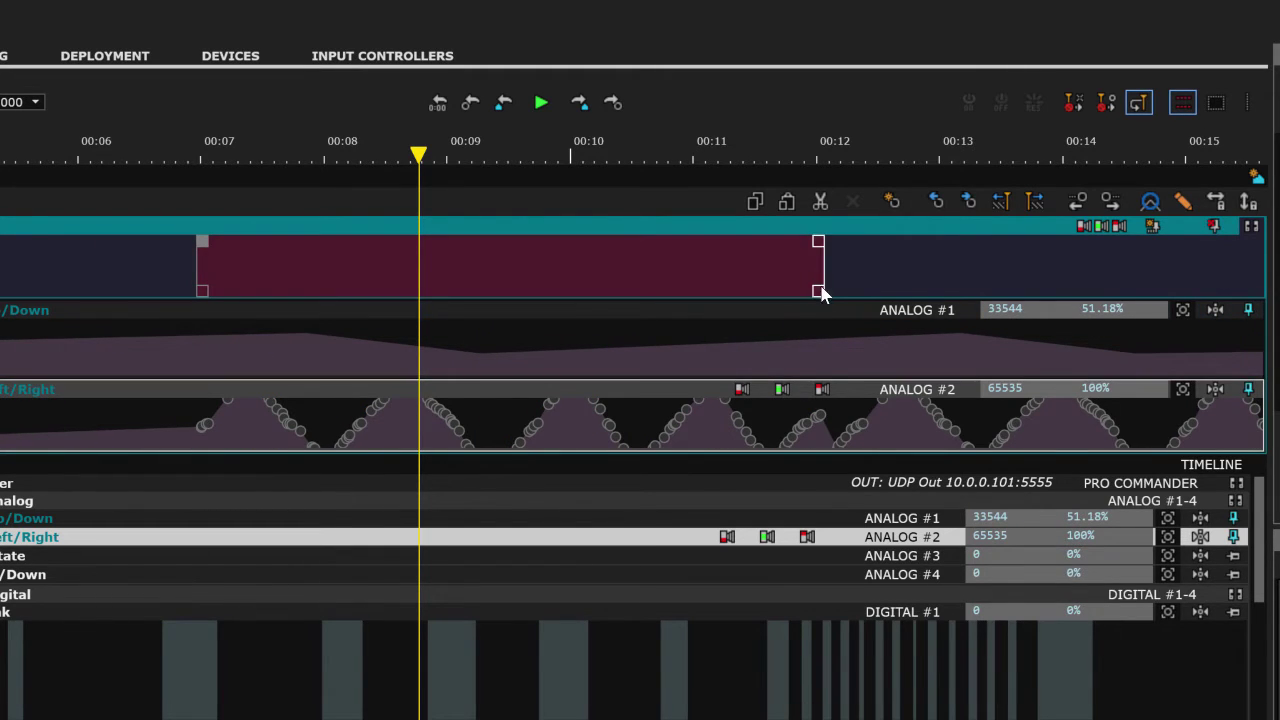
Extend the marked range to span about 5.9 s to 14.6 s and unpin all pinned channels.
drag(820, 291, 1111, 289)
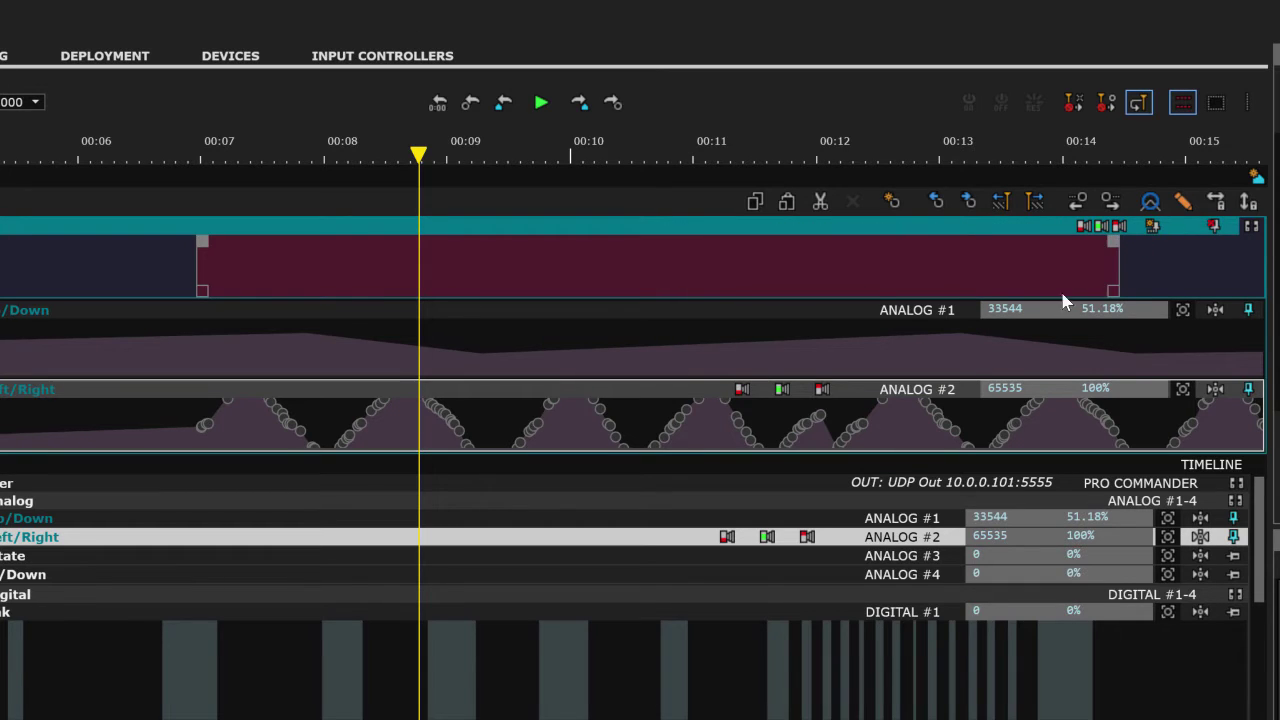
drag(201, 293, 71, 295)
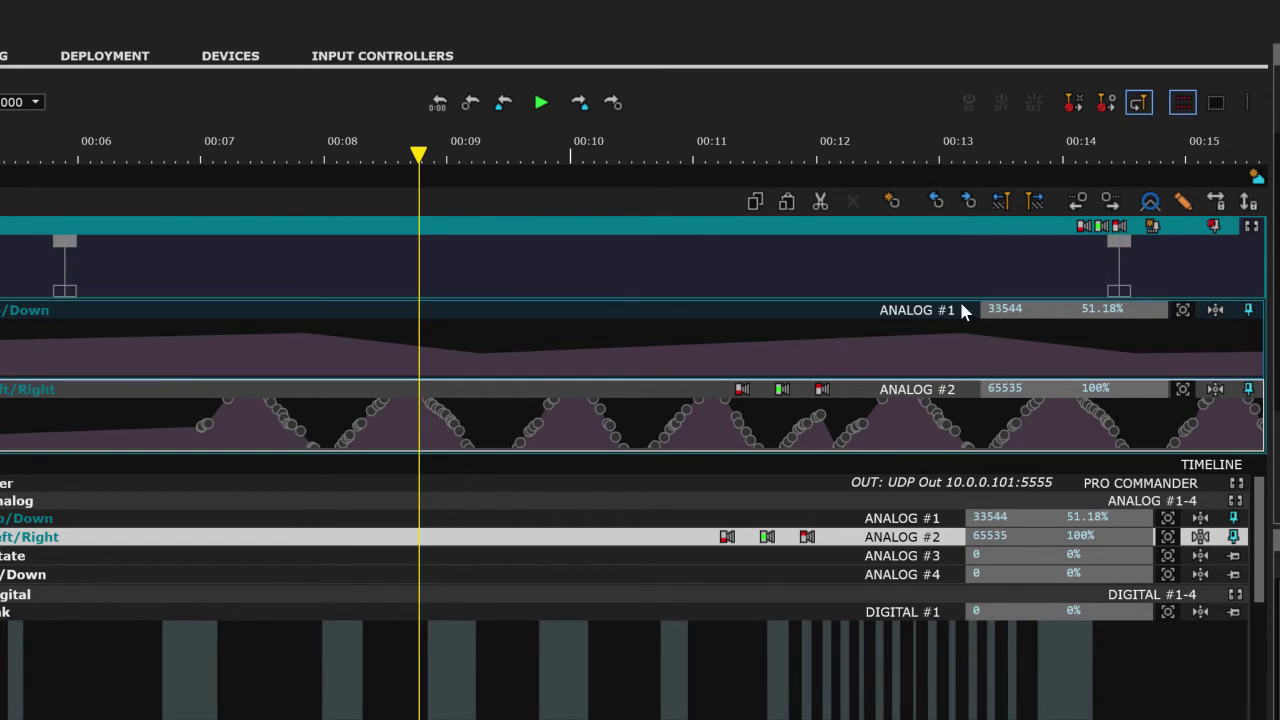
drag(1123, 289, 1141, 257)
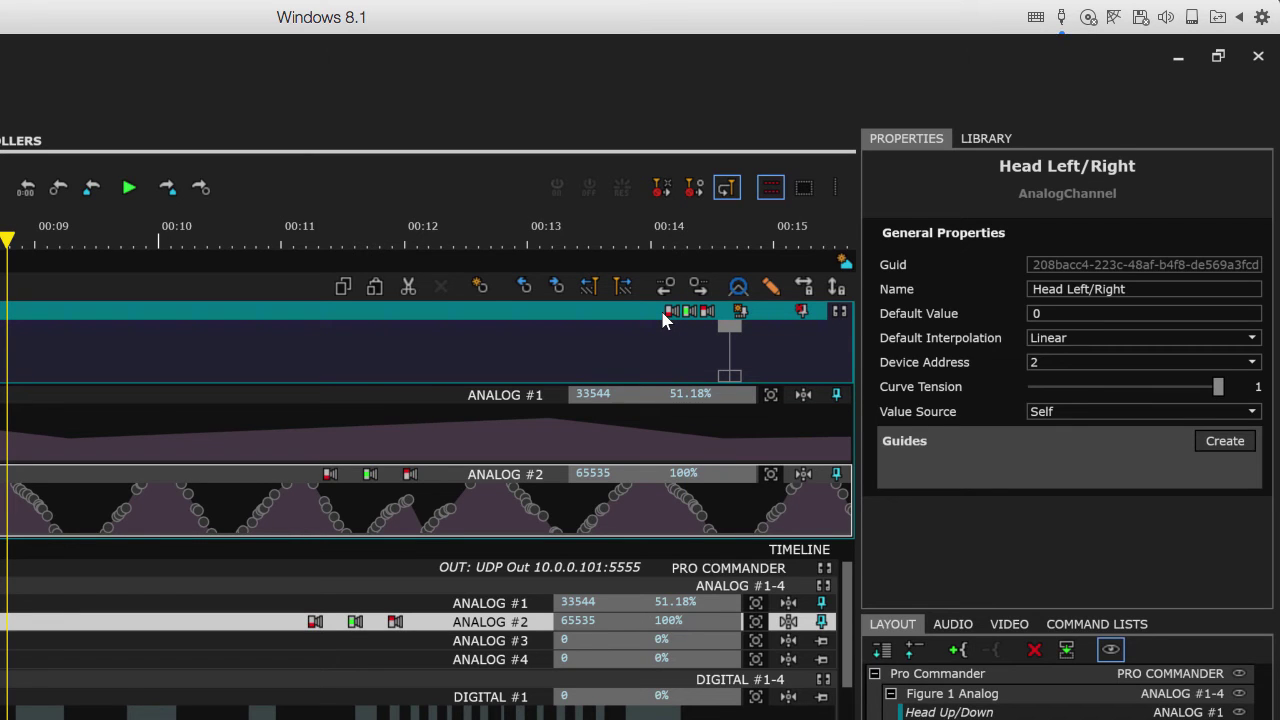
click(806, 316)
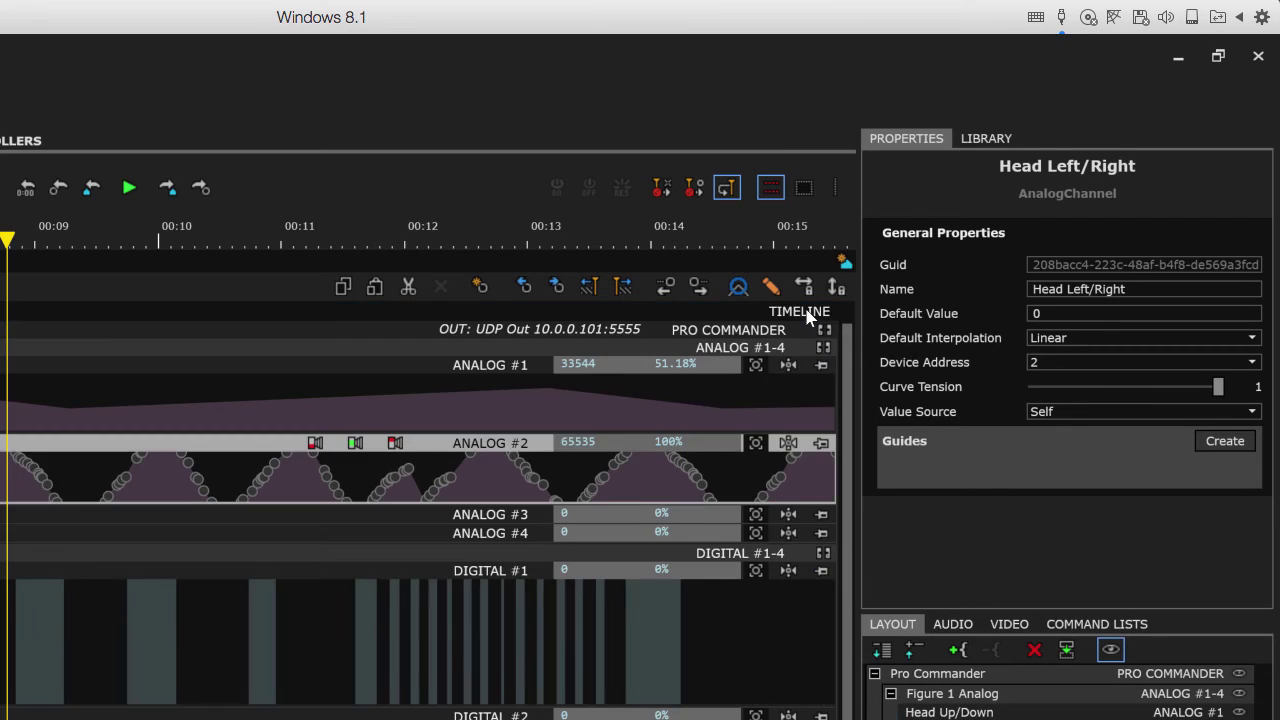